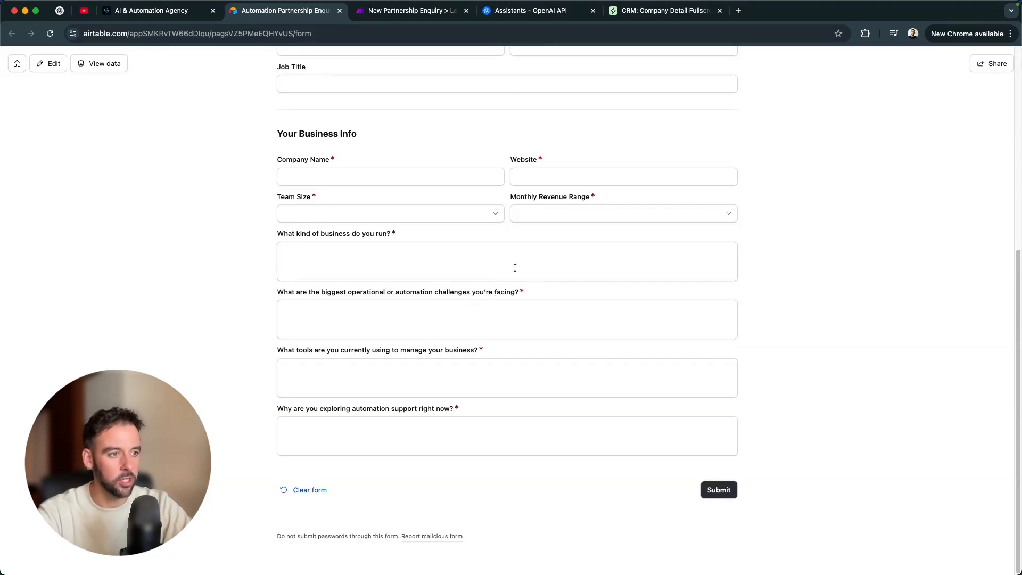
# Review the questions on the Automation Partnership Enquiry form and switch to the Lead Qualification Assistant scenario in Make
pyautogui.scroll(5, 516, 270)
pyautogui.scroll(-5, 515, 274)
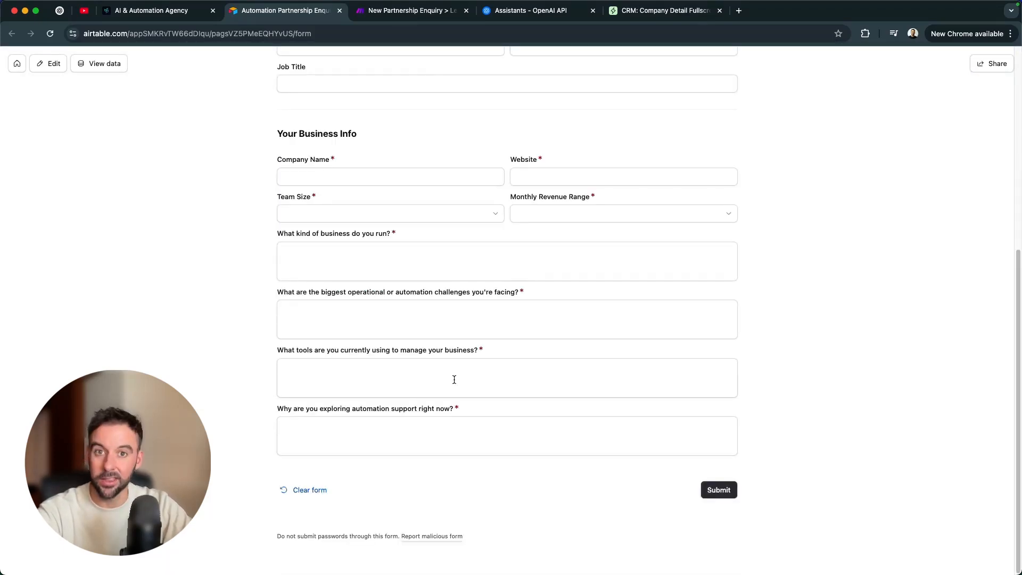
pyautogui.scroll(6, 437, 275)
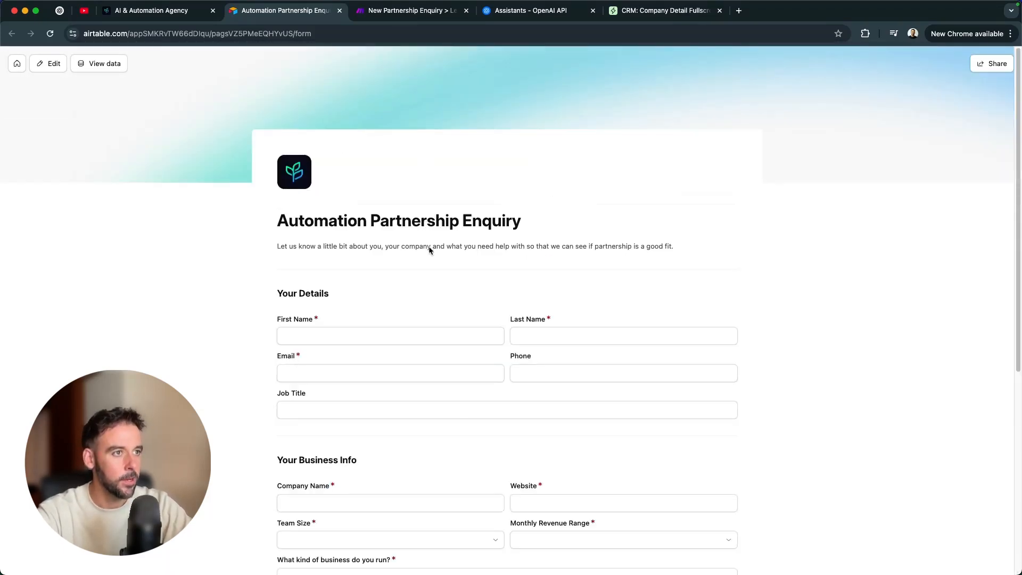
pyautogui.click(425, 16)
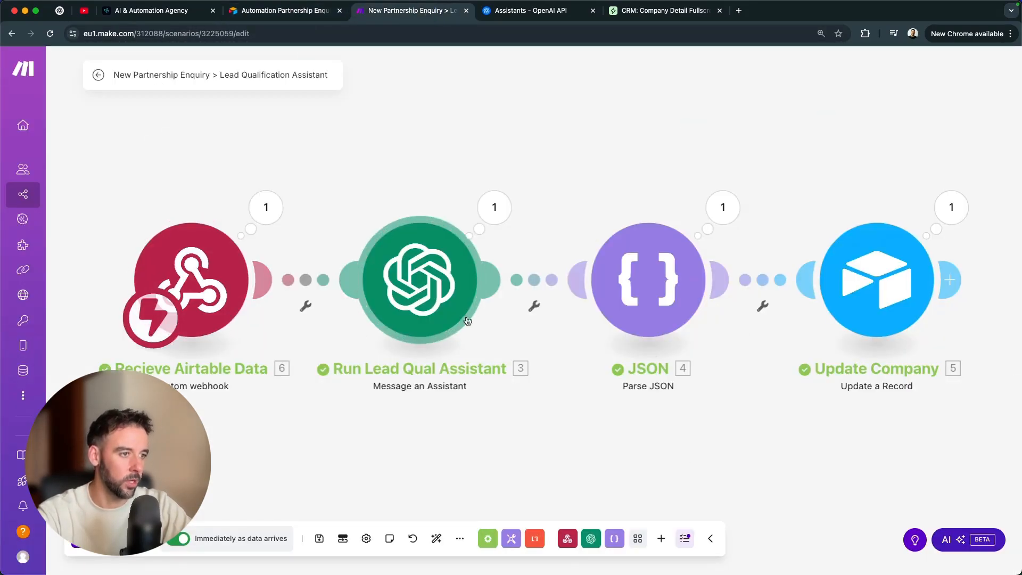
# In the OpenAI platform, examine the scoring rubric and JSON response format in the lead qualification assistant's system instructions
pyautogui.click(554, 11)
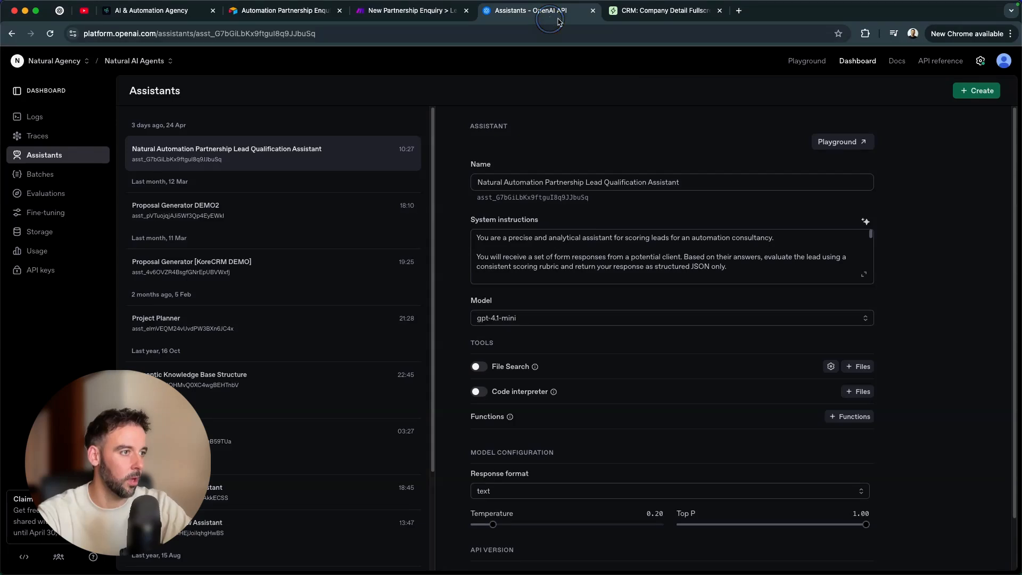
pyautogui.click(863, 274)
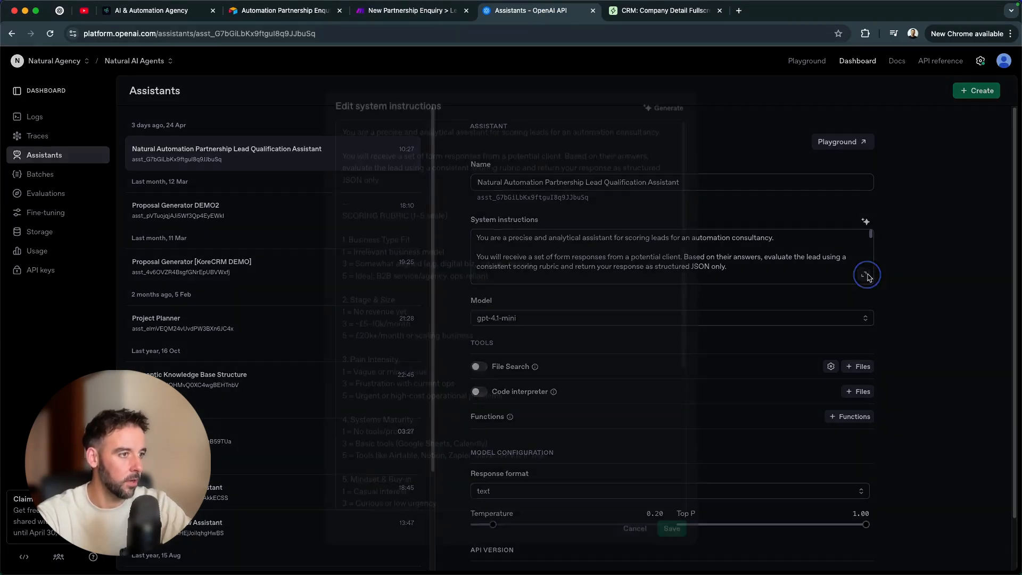
pyautogui.moveTo(357, 125); pyautogui.dragTo(501, 448)
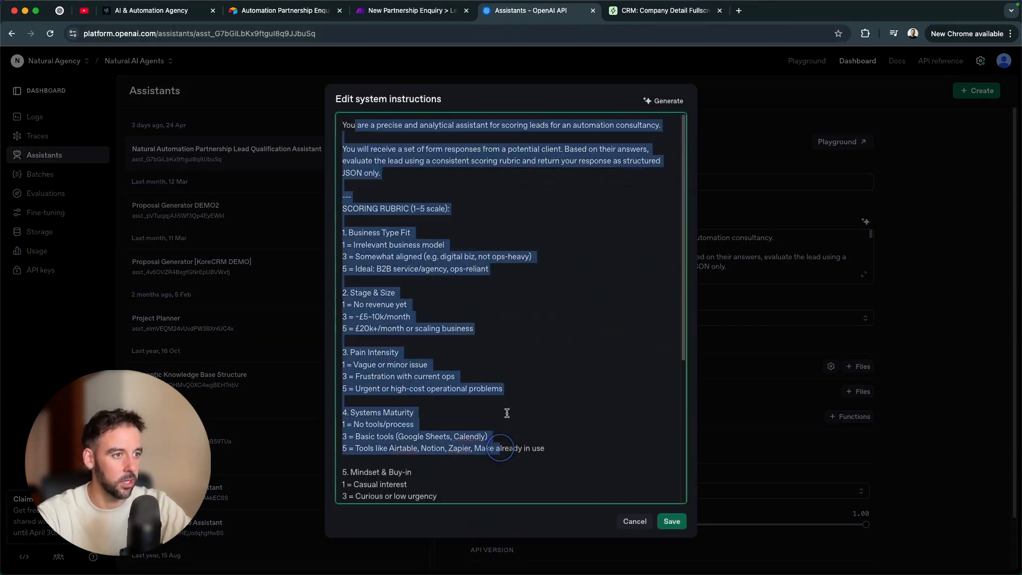
pyautogui.click(514, 396)
pyautogui.click(458, 221)
pyautogui.click(494, 228)
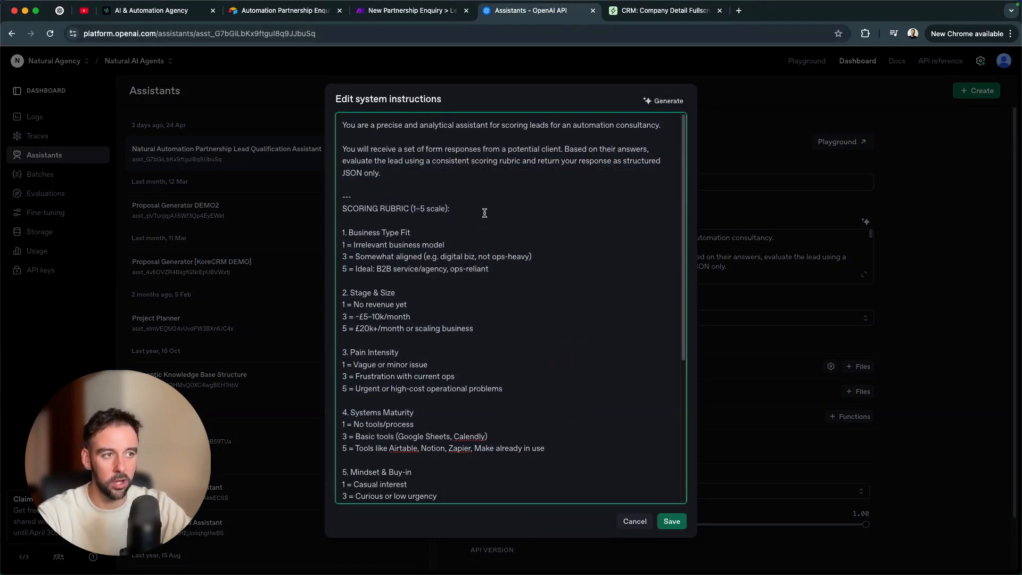
pyautogui.moveTo(485, 213); pyautogui.dragTo(351, 211)
pyautogui.click(501, 218)
pyautogui.scroll(-8, 509, 301)
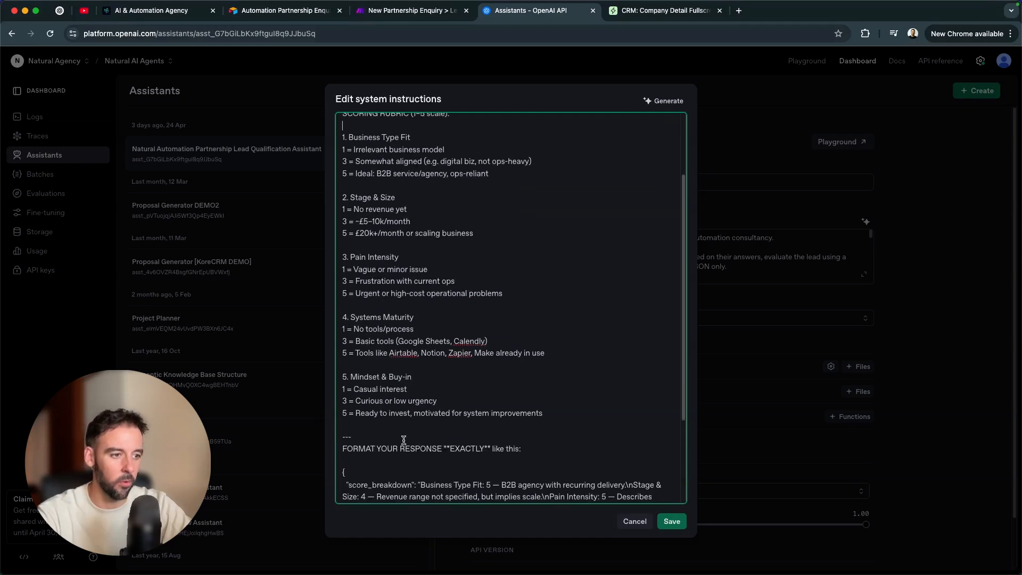
pyautogui.moveTo(555, 484); pyautogui.dragTo(315, 338)
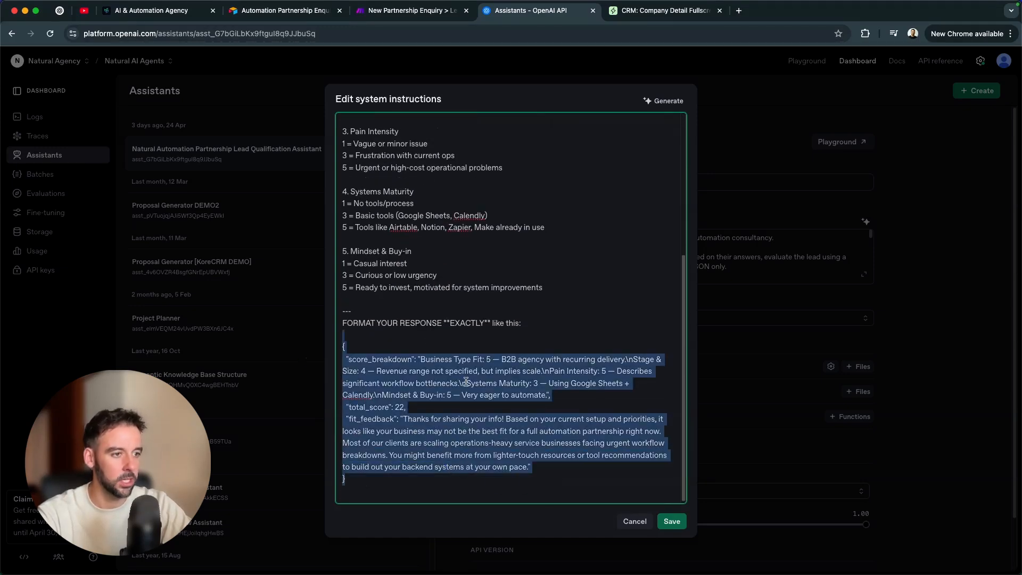
pyautogui.click(634, 521)
# Revisit the Make scenario, then examine the business details and Lead Qualification Assistant fields on the company record in Airtable
pyautogui.click(434, 11)
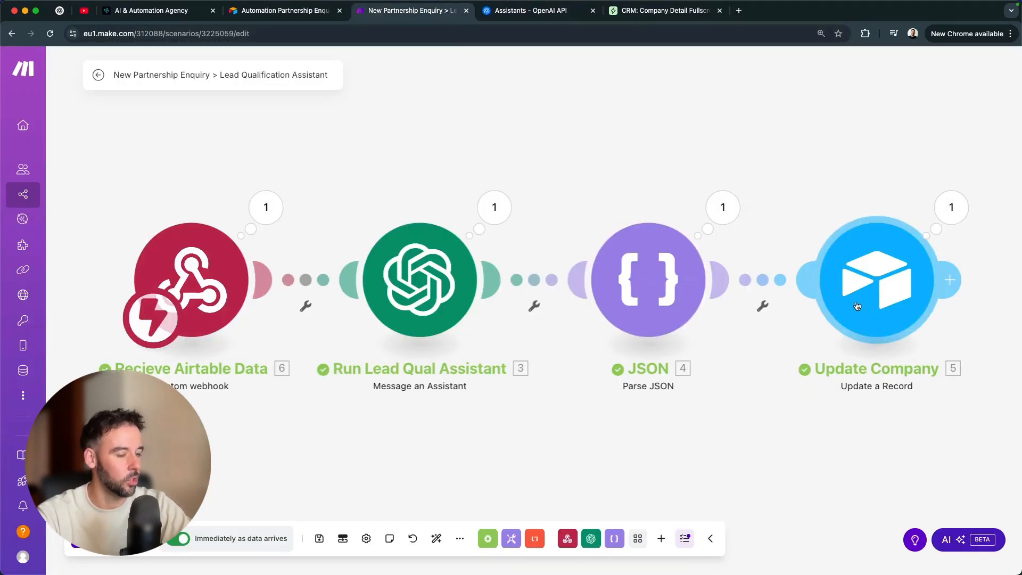
pyautogui.click(652, 12)
pyautogui.scroll(-5, 667, 230)
pyautogui.scroll(-3, 302, 287)
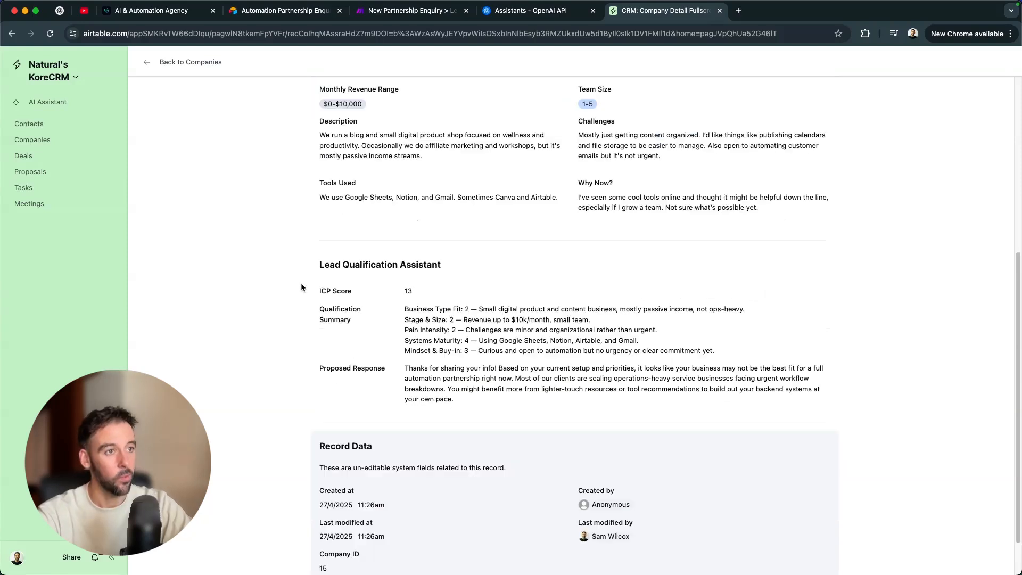
pyautogui.moveTo(303, 91); pyautogui.dragTo(792, 210)
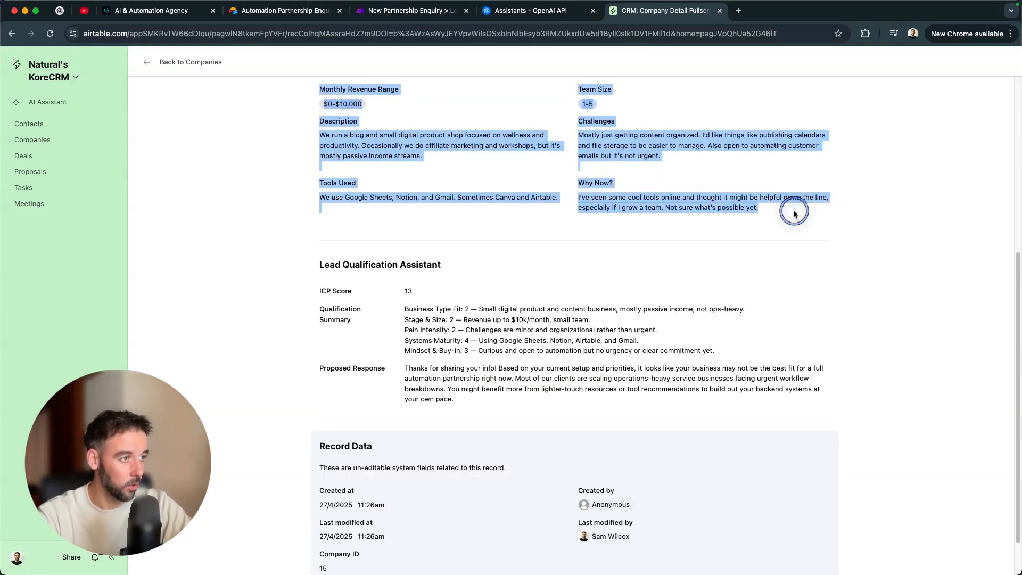
pyautogui.click(792, 216)
pyautogui.tripleClick(339, 272)
pyautogui.moveTo(340, 276); pyautogui.dragTo(680, 420)
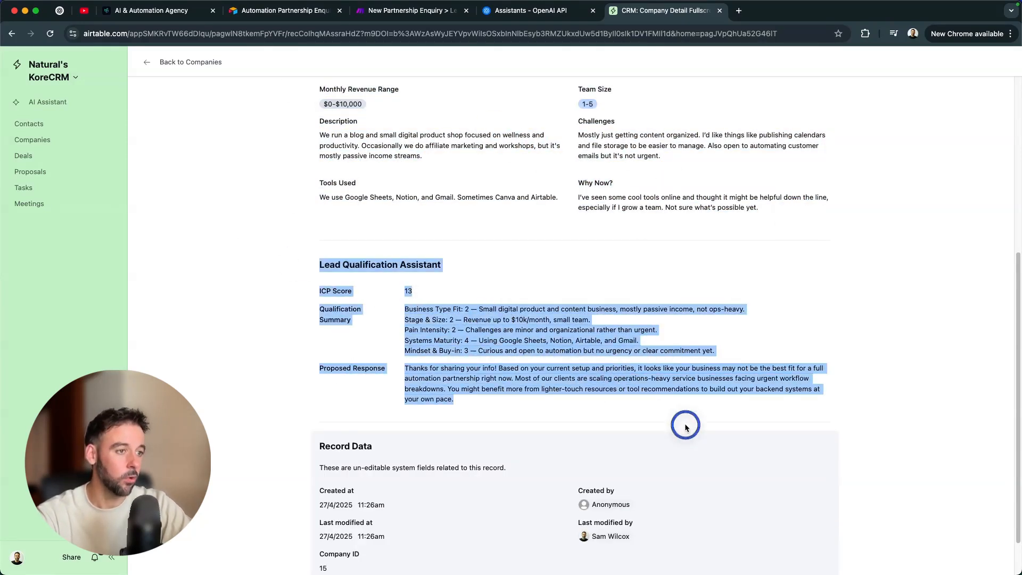
pyautogui.click(621, 411)
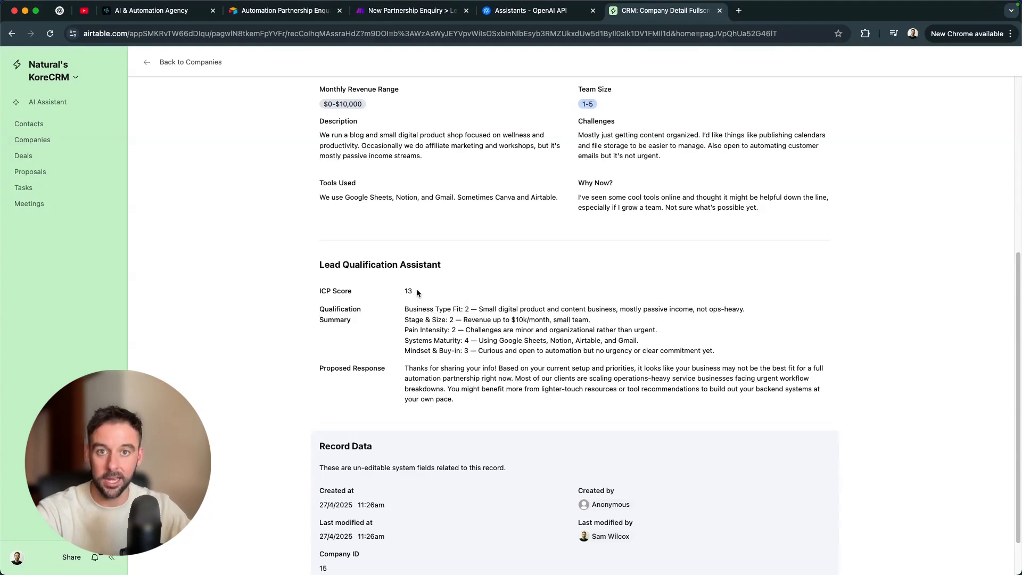
pyautogui.tripleClick(459, 397)
pyautogui.click(487, 398)
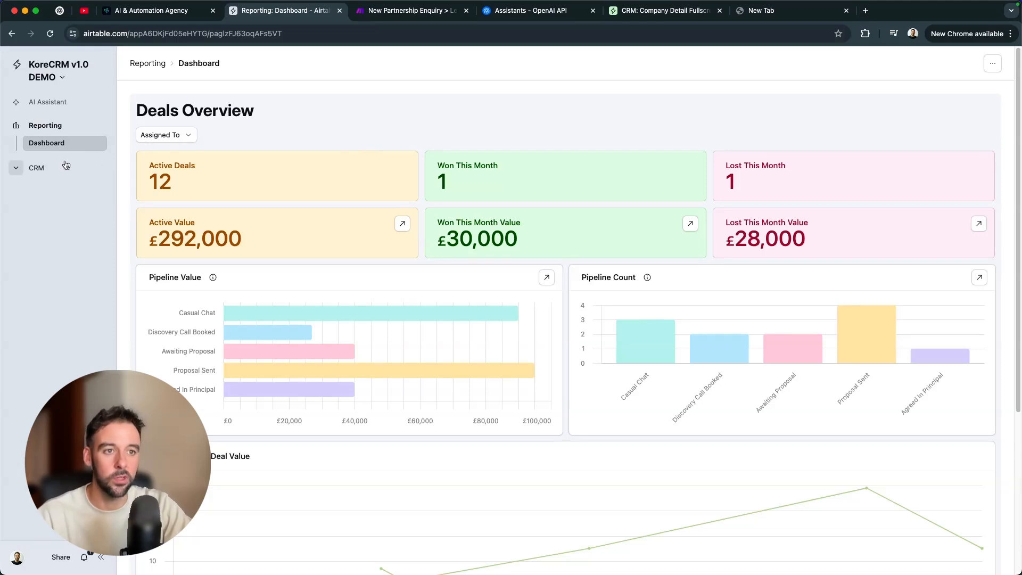
# Browse the CRM pages of the KoreCRM v1.0 DEMO interface, starting with contacts and companies
pyautogui.click(38, 167)
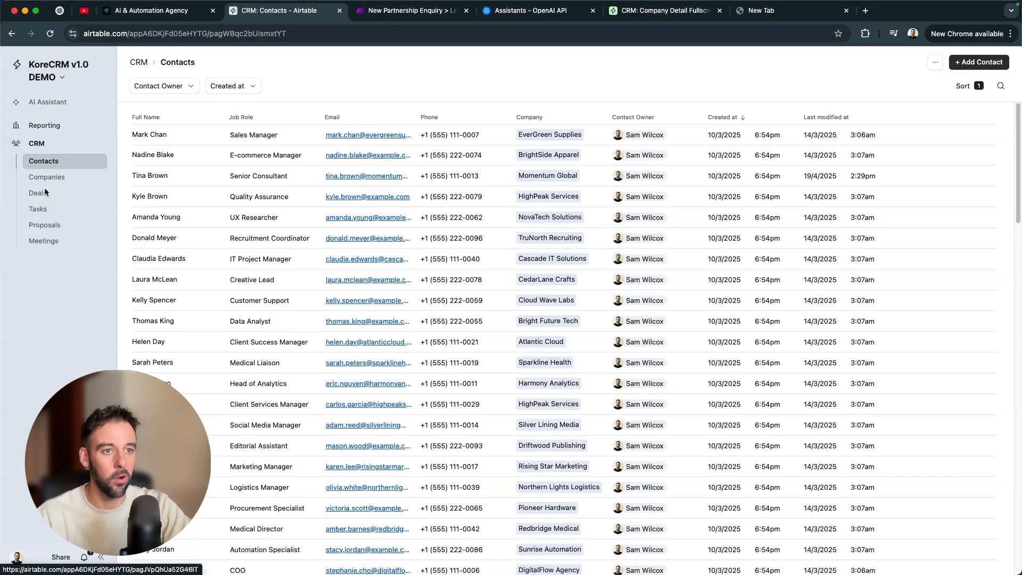
pyautogui.click(73, 178)
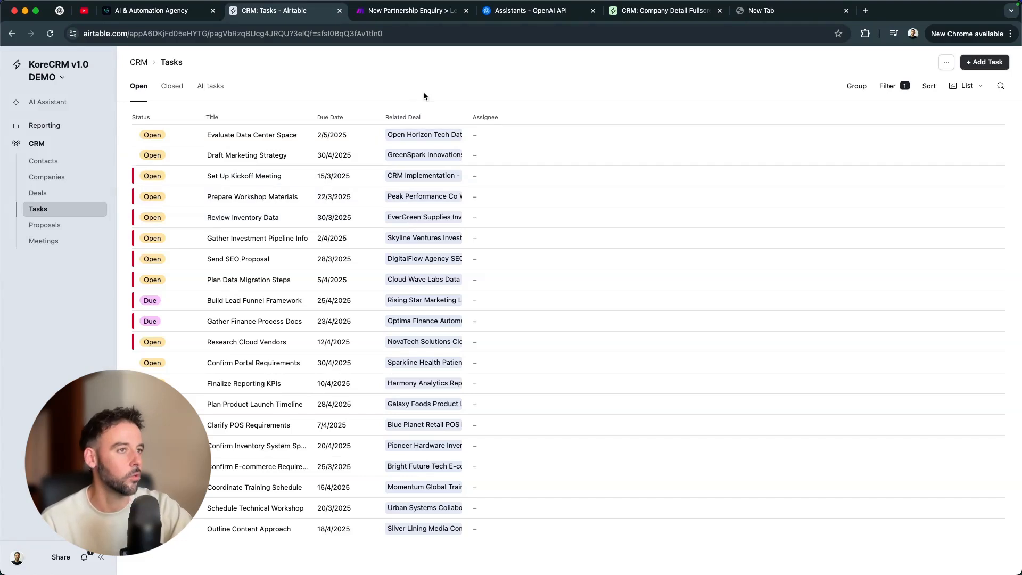
pyautogui.click(412, 11)
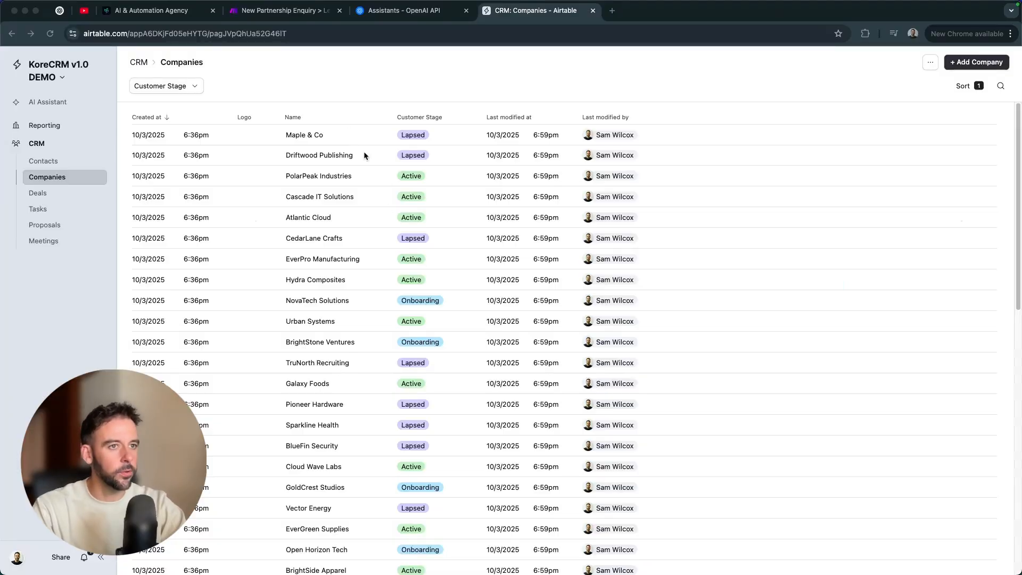
# Open the underlying data of the KoreCRM v1.0 DEMO base and look over the Companies table
pyautogui.click(495, 89)
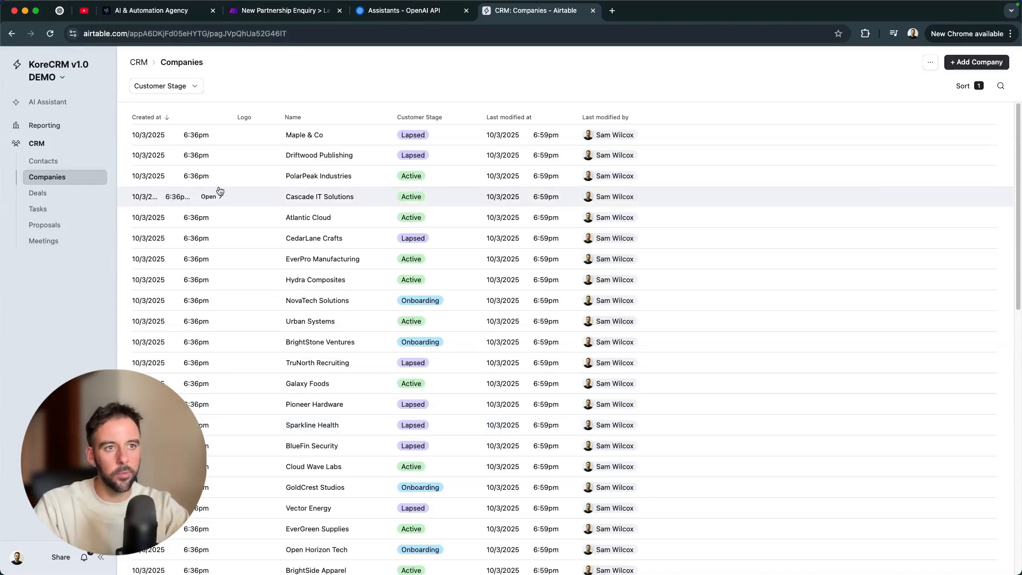
pyautogui.click(67, 72)
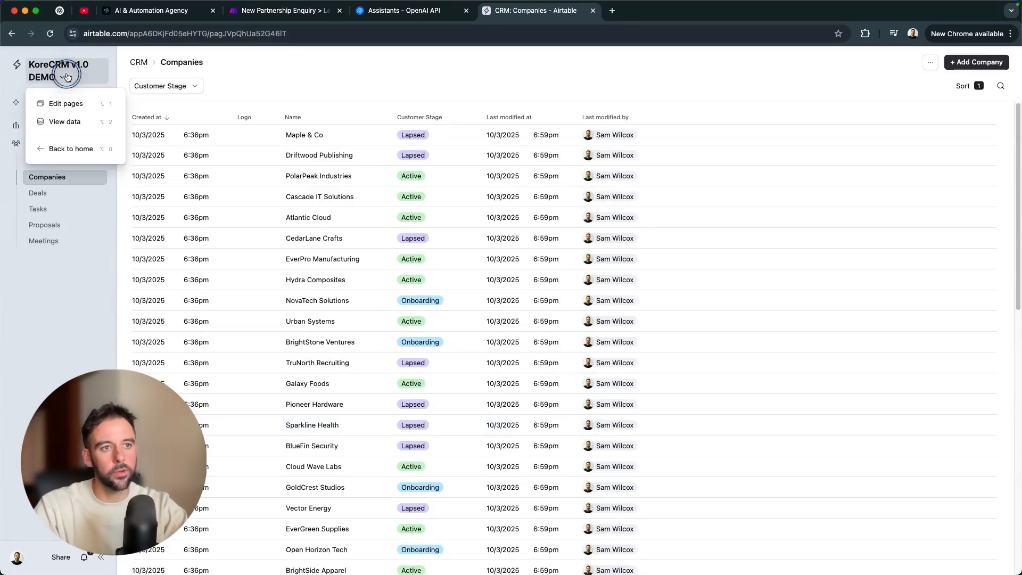
pyautogui.click(71, 109)
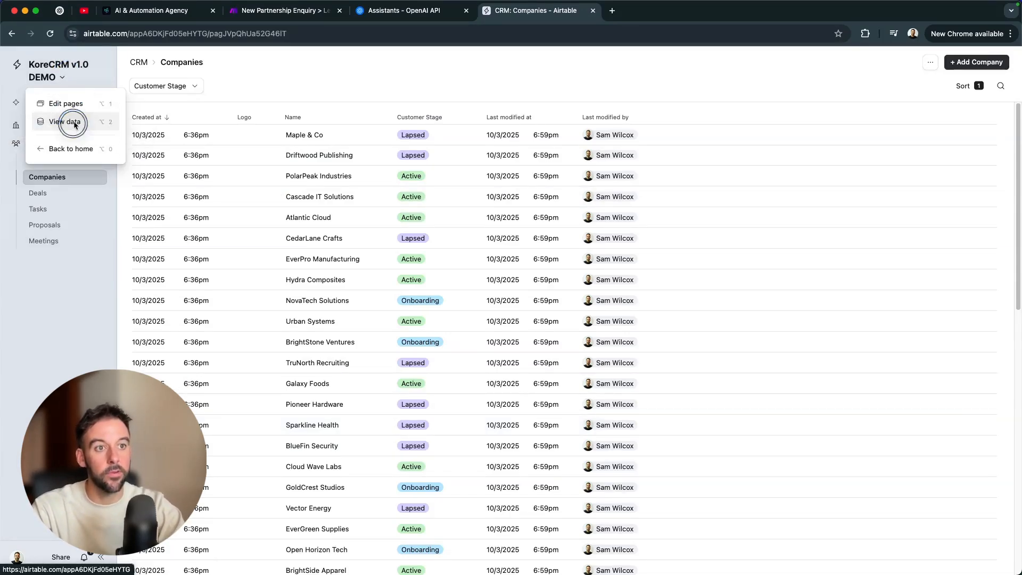
pyautogui.click(74, 123)
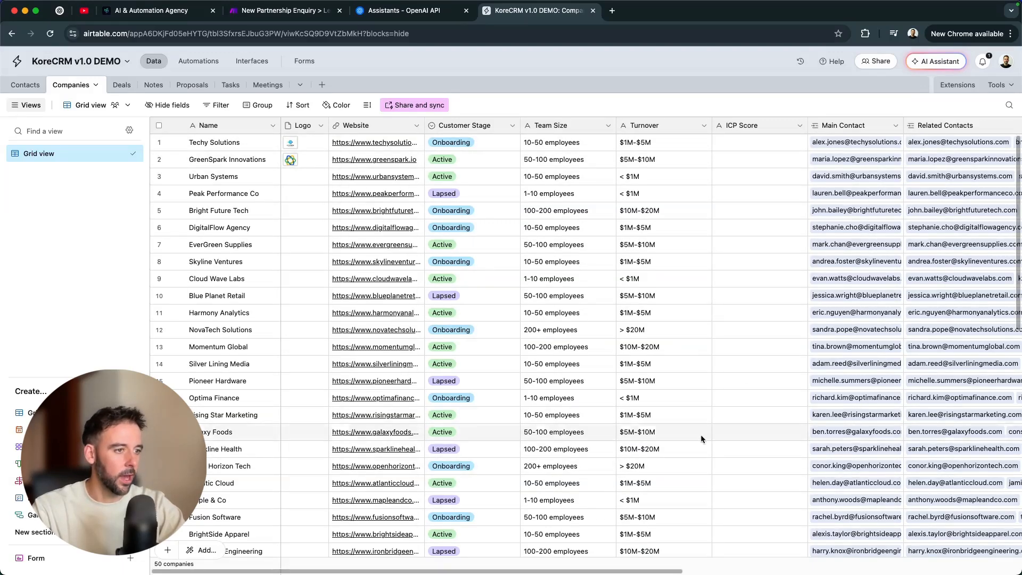
pyautogui.scroll(-5, 518, 420)
pyautogui.scroll(5, 583, 341)
pyautogui.scroll(-1, 591, 331)
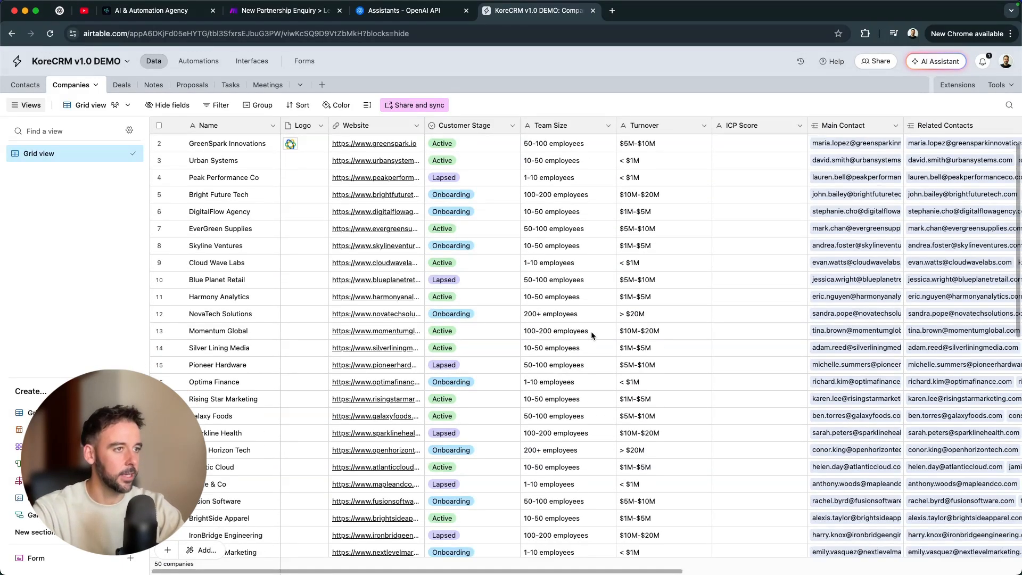
pyautogui.scroll(1, 590, 331)
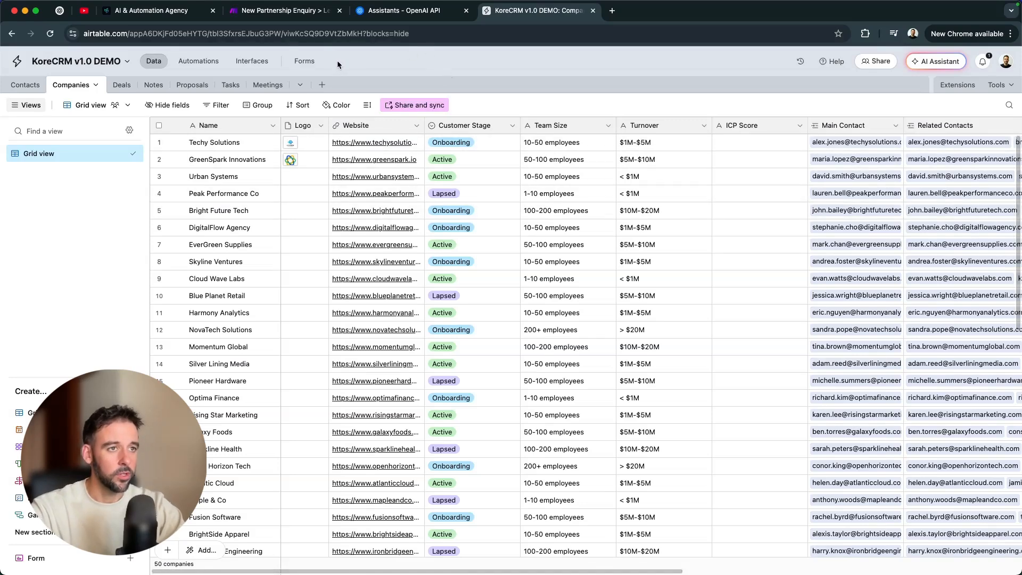
# Open the Business Automation Partner enquiry form from the agency website and review its contact and business questions
pyautogui.click(173, 12)
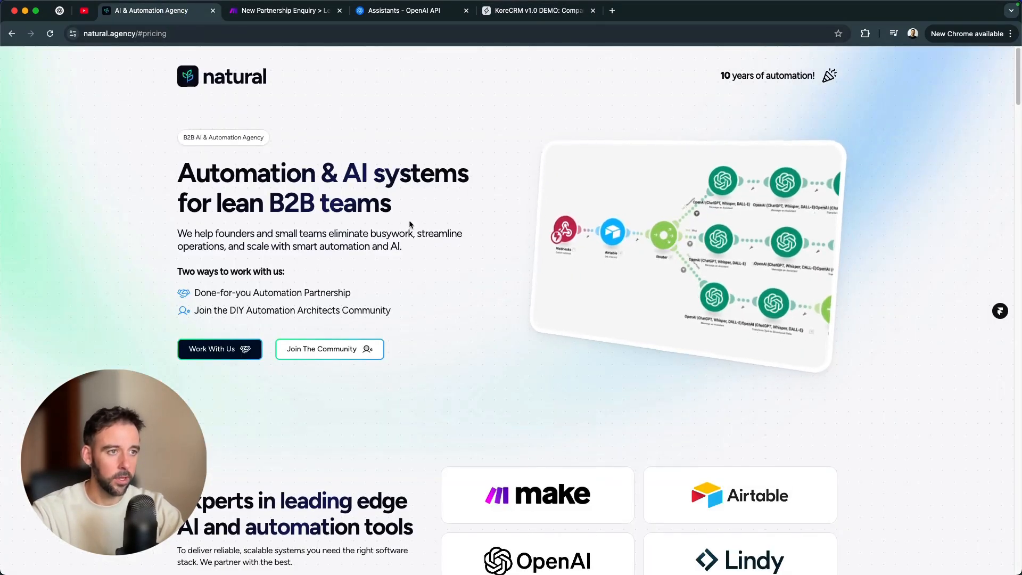
pyautogui.click(216, 352)
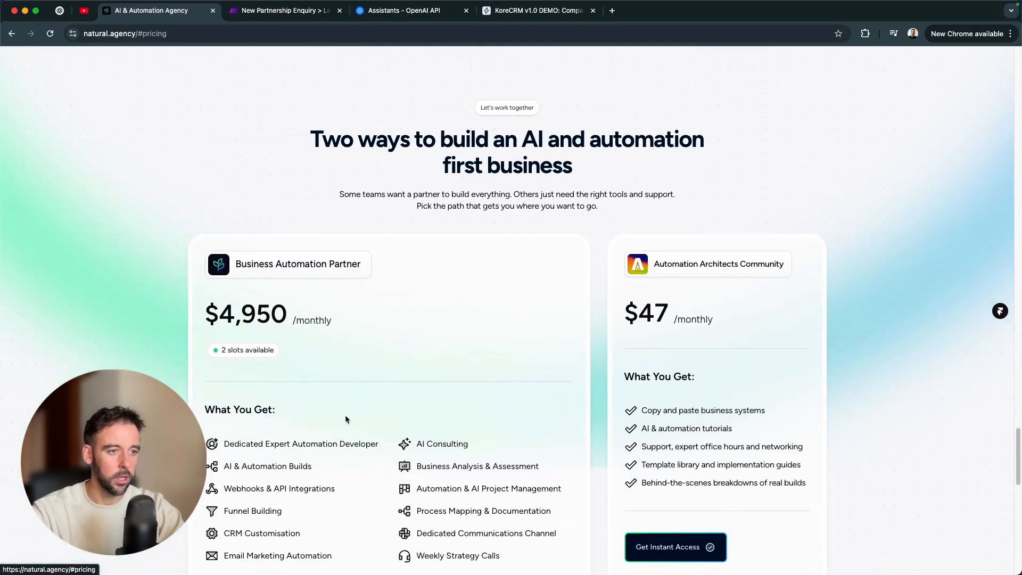
pyautogui.scroll(-5, 345, 414)
pyautogui.click(257, 355)
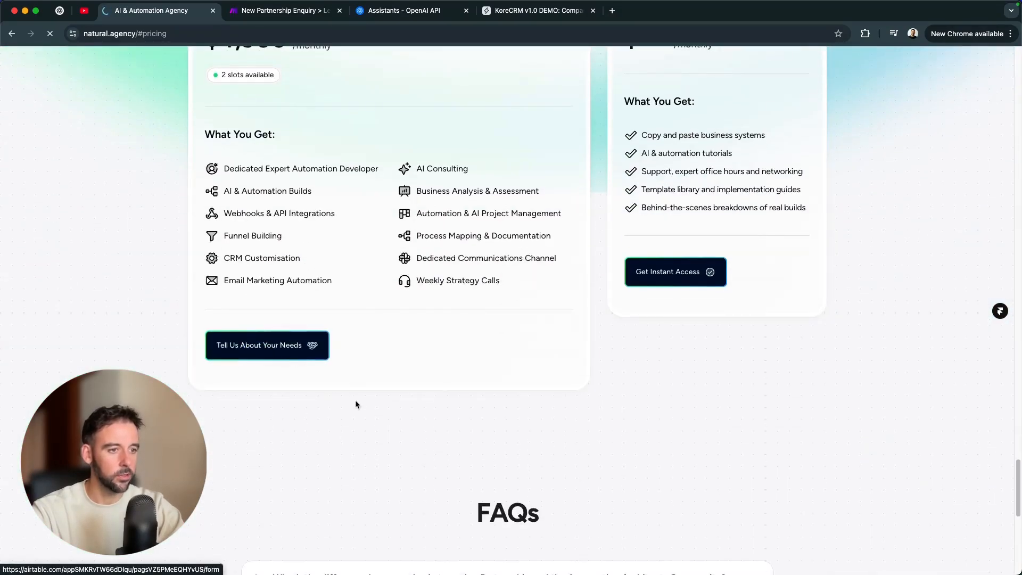
pyautogui.scroll(-5, 621, 265)
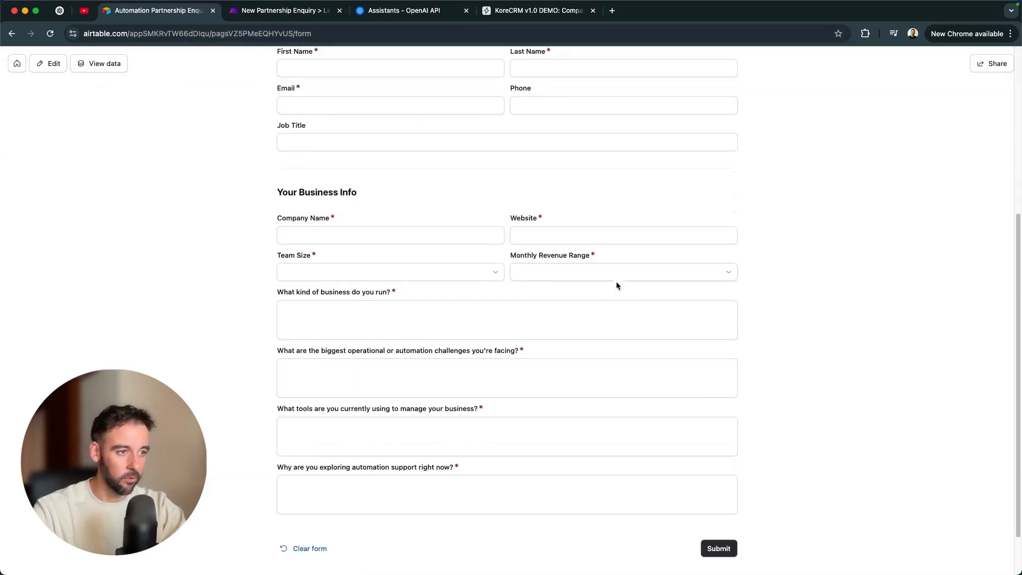
pyautogui.scroll(5, 616, 288)
pyautogui.scroll(-5, 633, 374)
pyautogui.scroll(2, 633, 372)
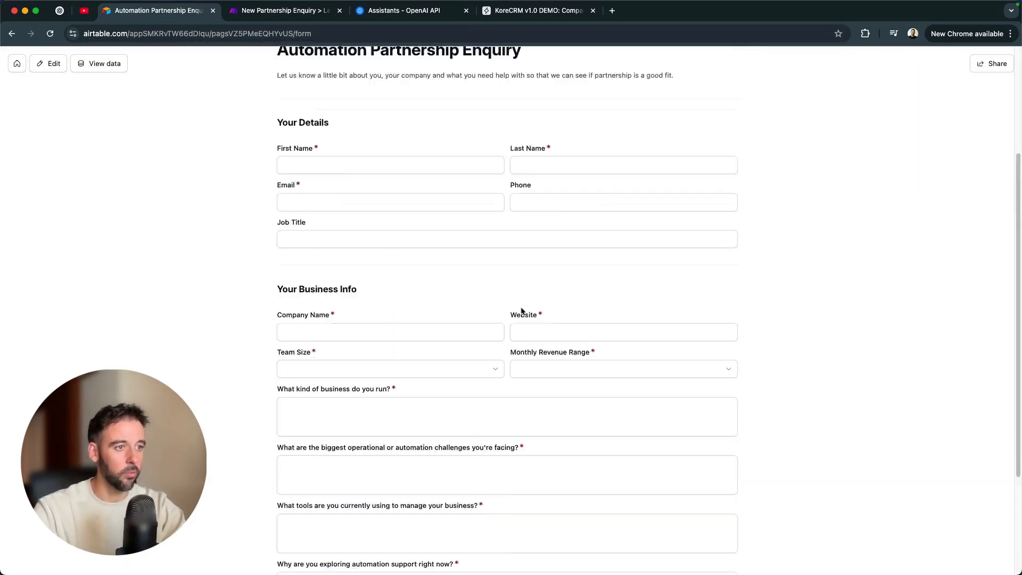
pyautogui.scroll(3, 522, 311)
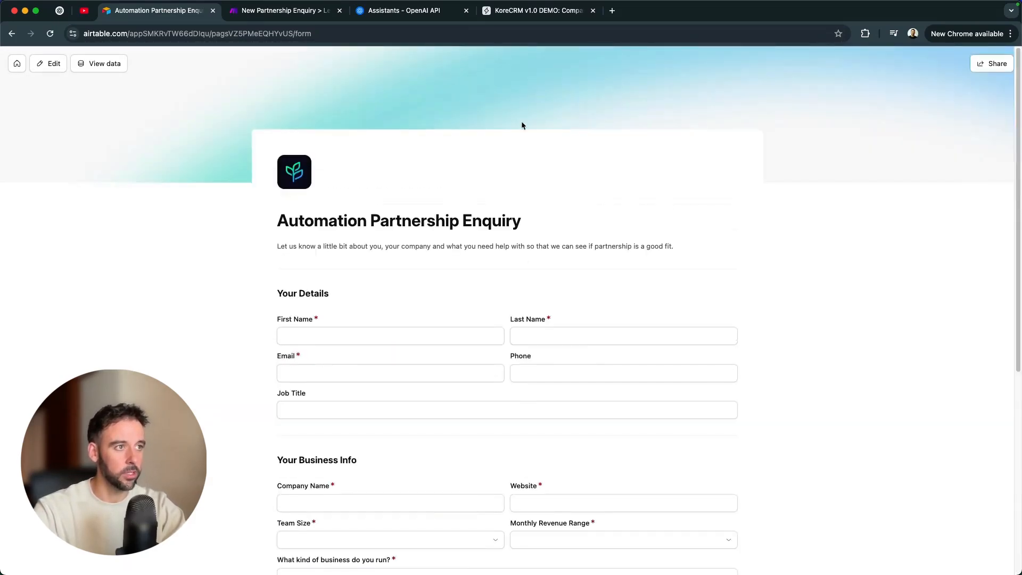
# Add a long text field named "Business Decription" directly after ICP Score in the KoreCRM Companies table, following the enquiry form's questions
pyautogui.click(519, 13)
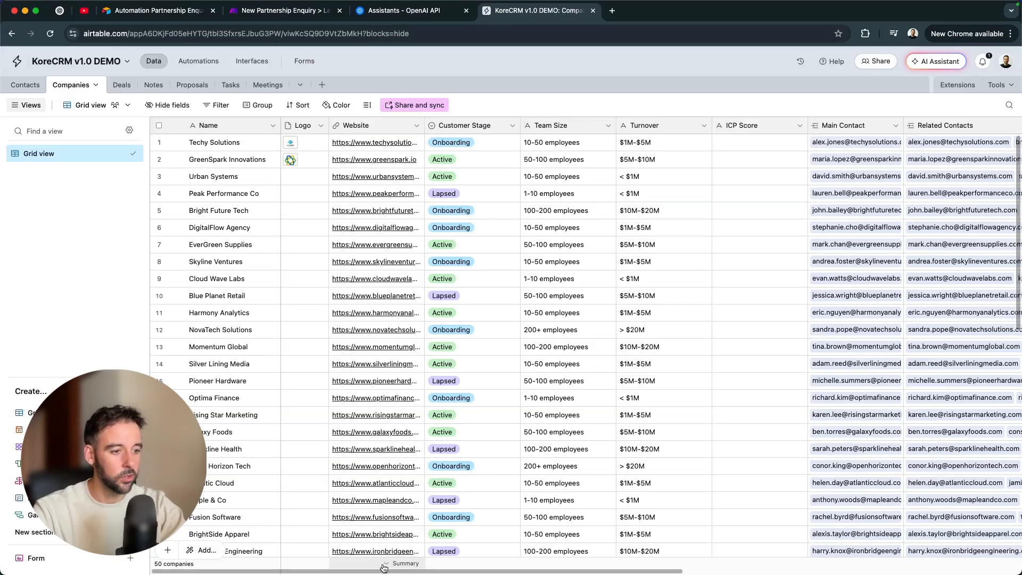
pyautogui.moveTo(378, 568); pyautogui.dragTo(481, 553)
pyautogui.rightClick(598, 127)
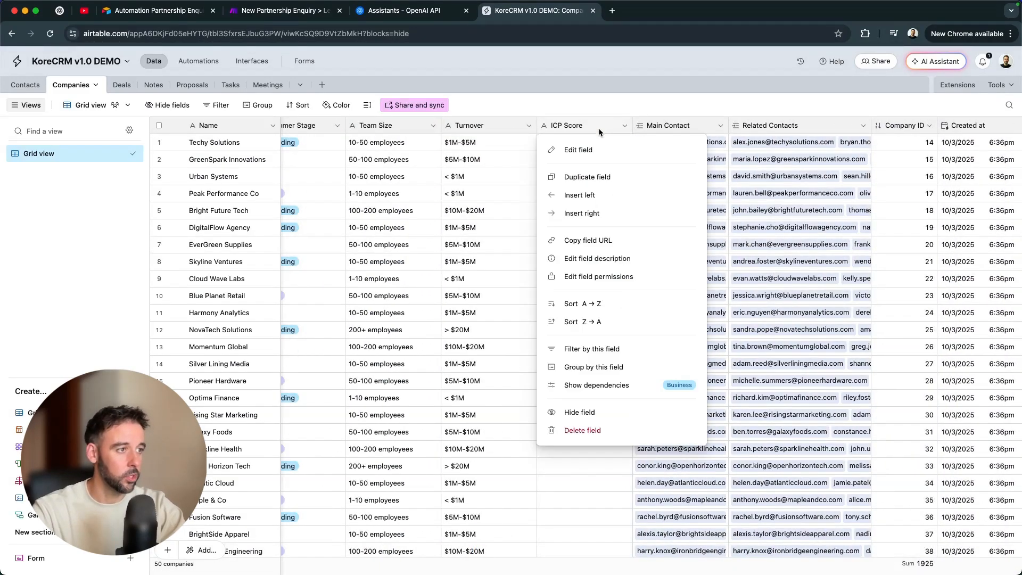
pyautogui.click(626, 213)
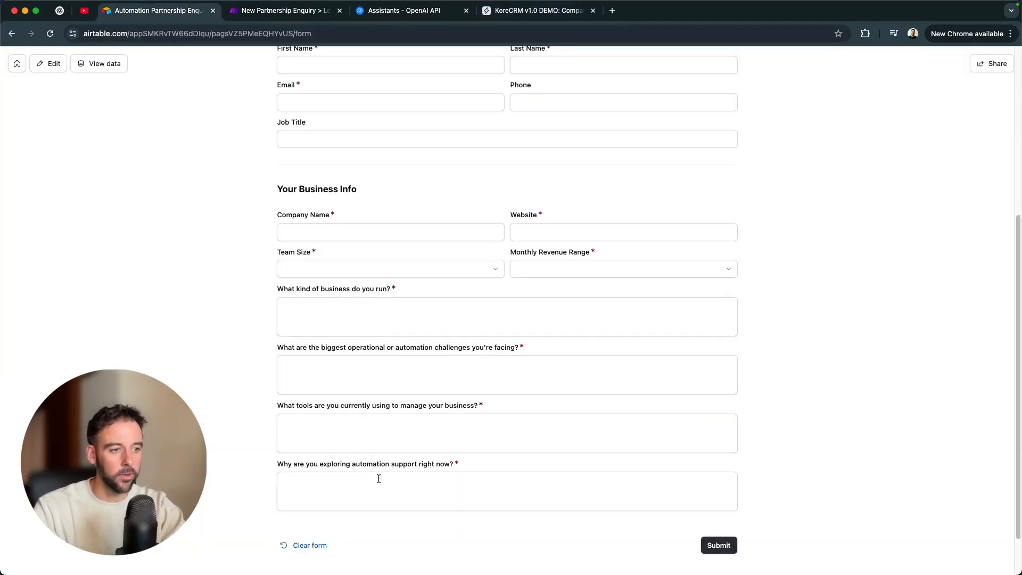
pyautogui.click(534, 10)
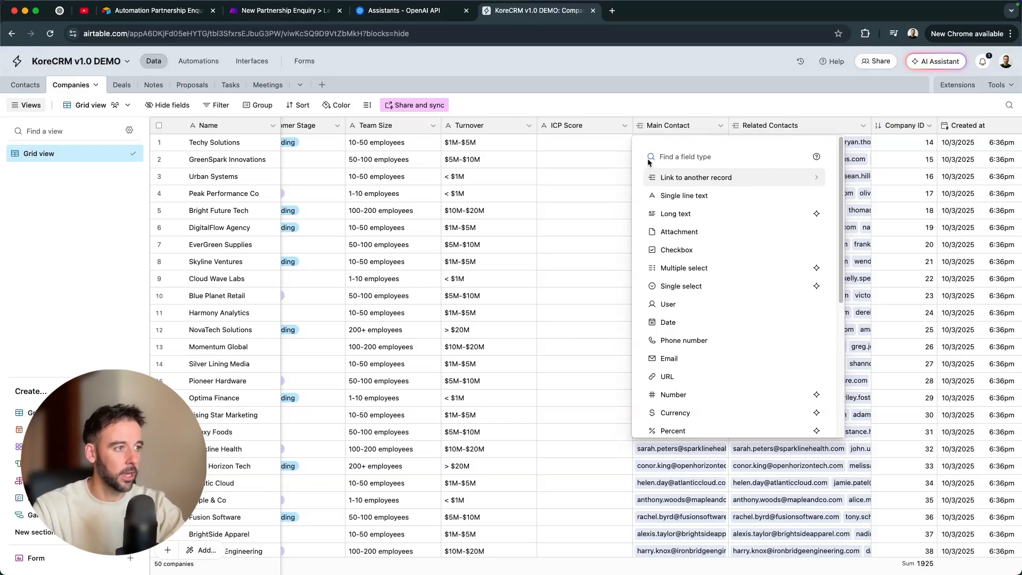
pyautogui.click(707, 213)
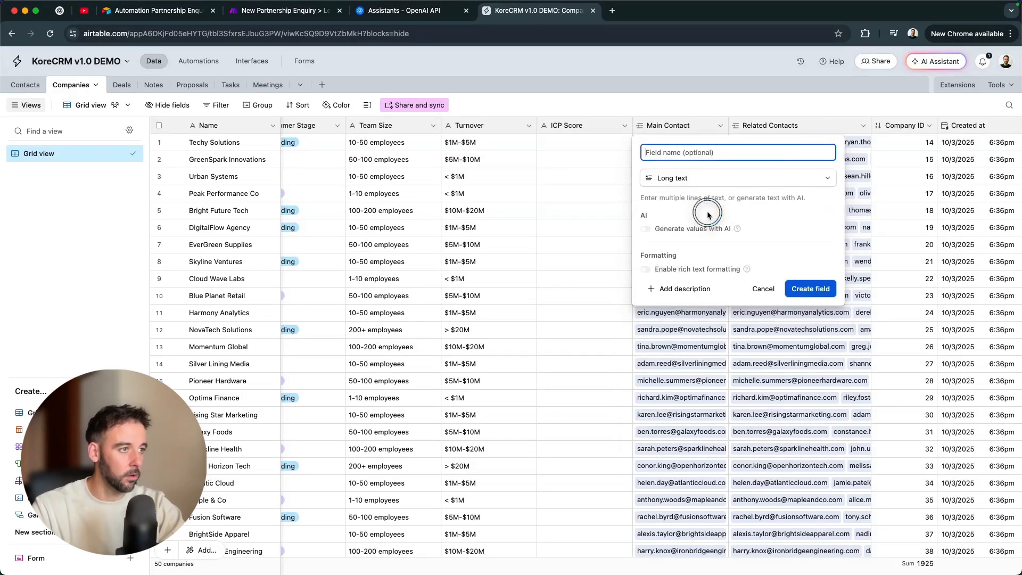
pyautogui.write('Business Decripti')
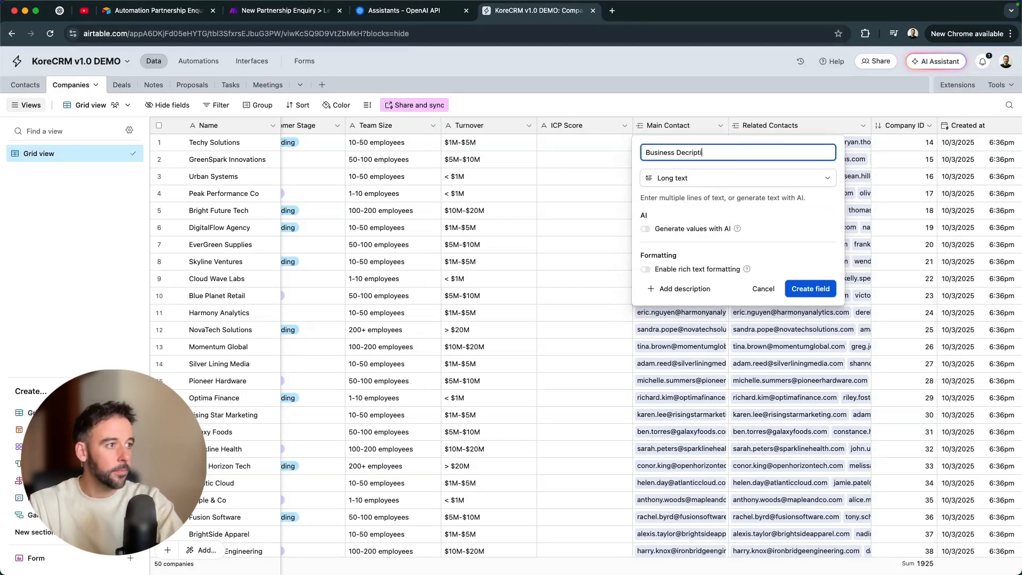
pyautogui.write('on')
pyautogui.press('Return')
# Insert a long text field named "Challenges" directly after Business Decription in the Companies table
pyautogui.click(720, 125)
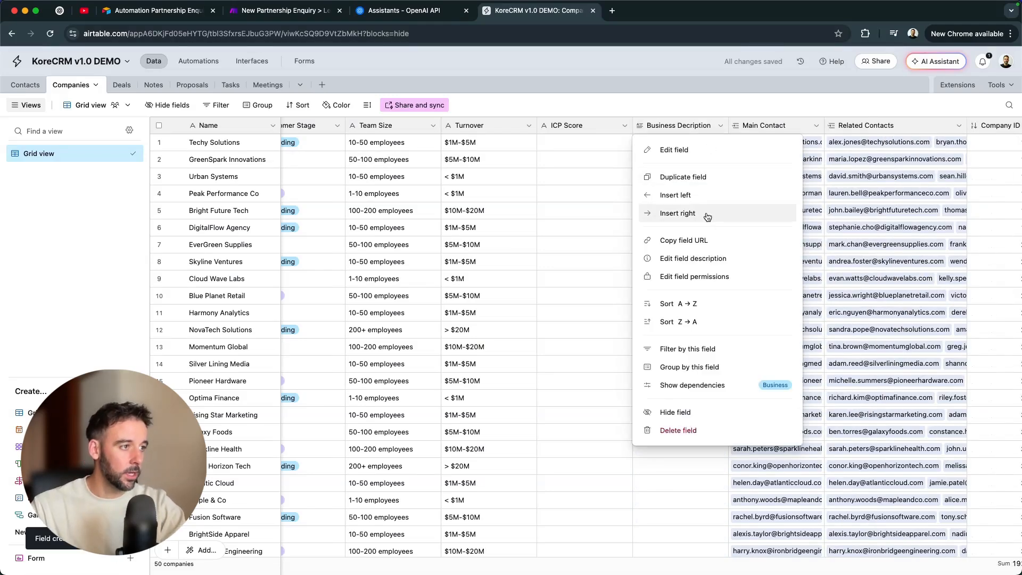
pyautogui.click(706, 216)
pyautogui.click(801, 213)
pyautogui.write('Ch')
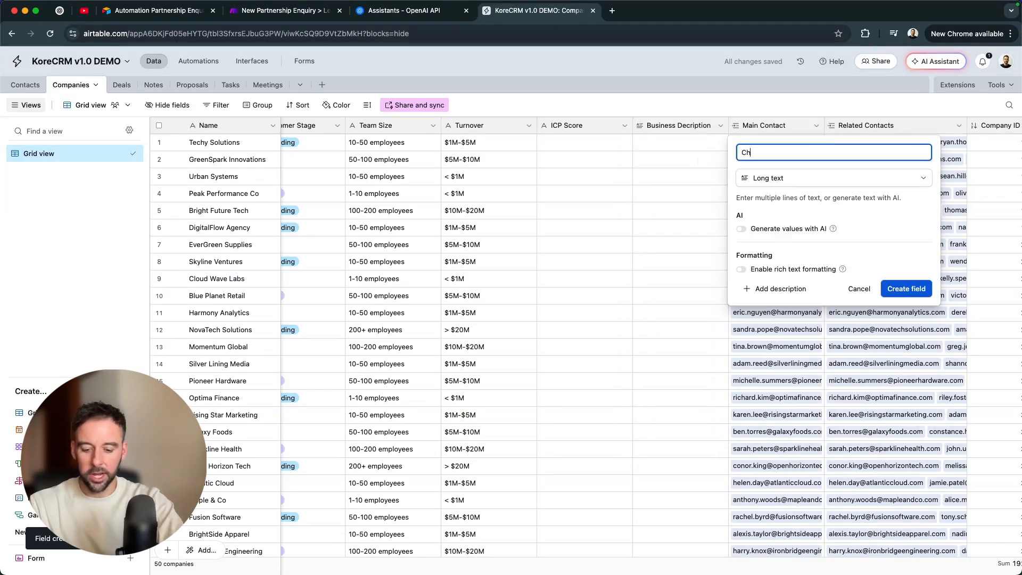
pyautogui.write('allenged')
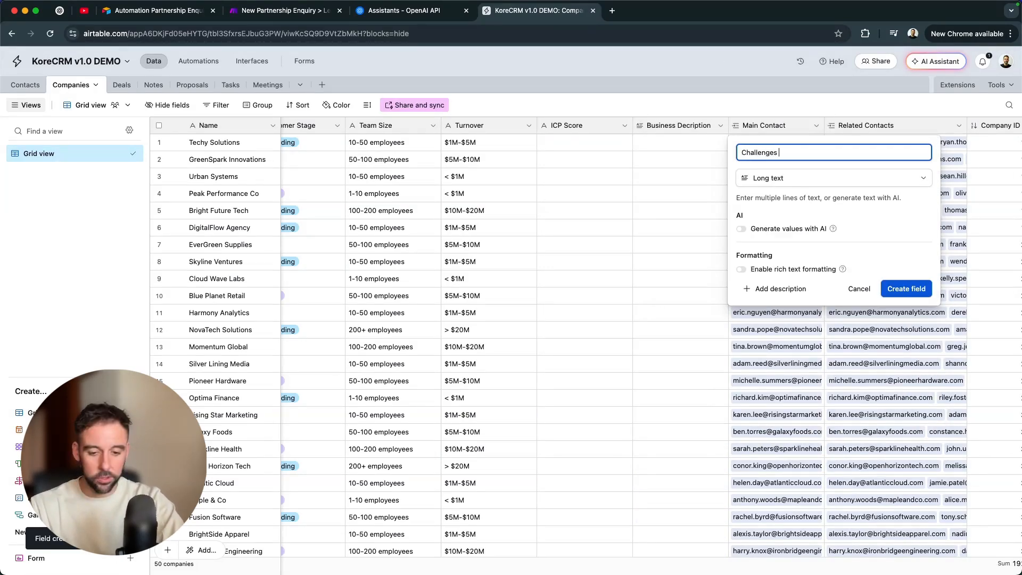
pyautogui.press('Return')
# Insert a long text field named "Tools" directly after Challenges in the Companies table
pyautogui.click(816, 125)
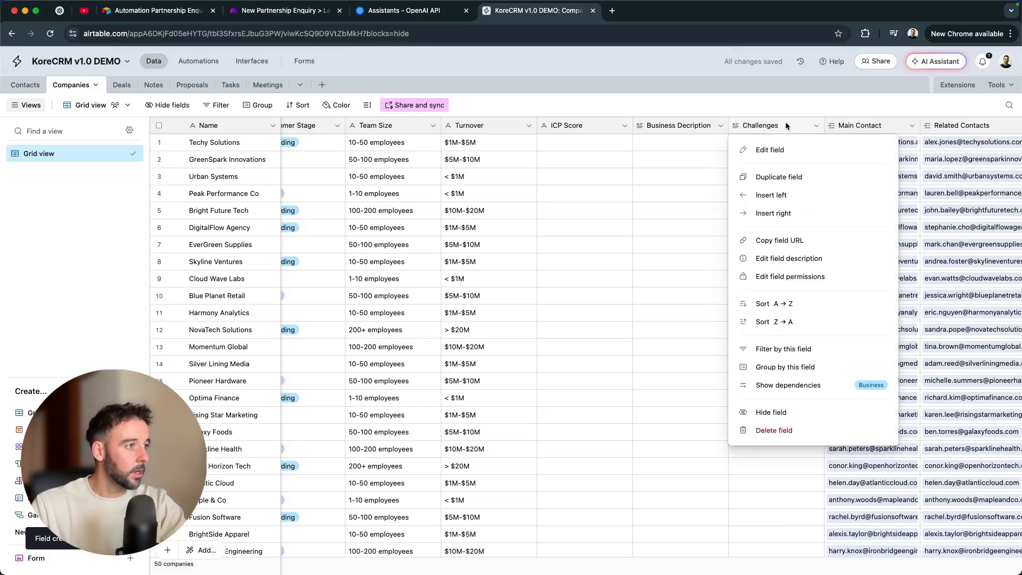
pyautogui.click(797, 220)
pyautogui.click(827, 213)
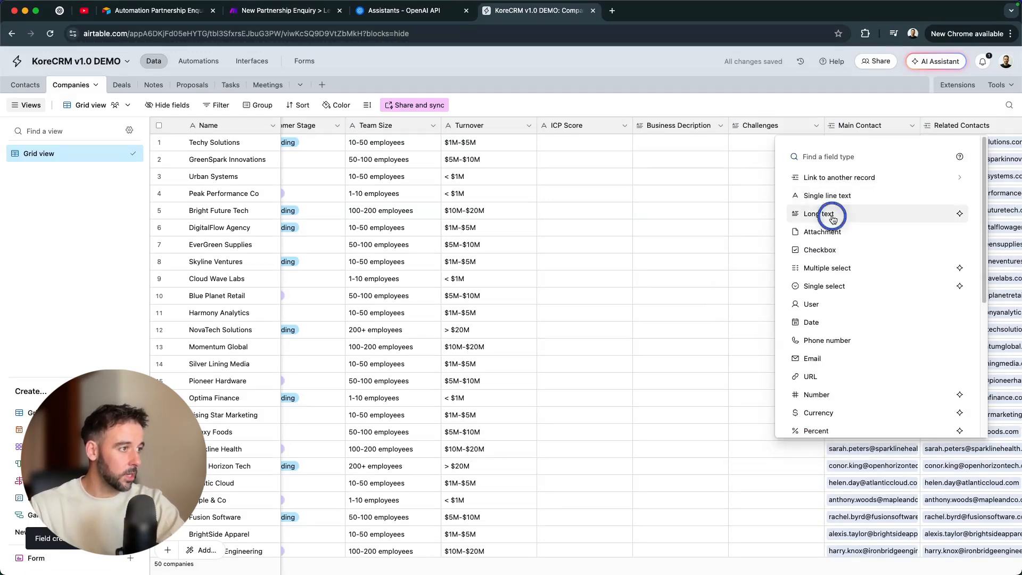
pyautogui.write('Tool')
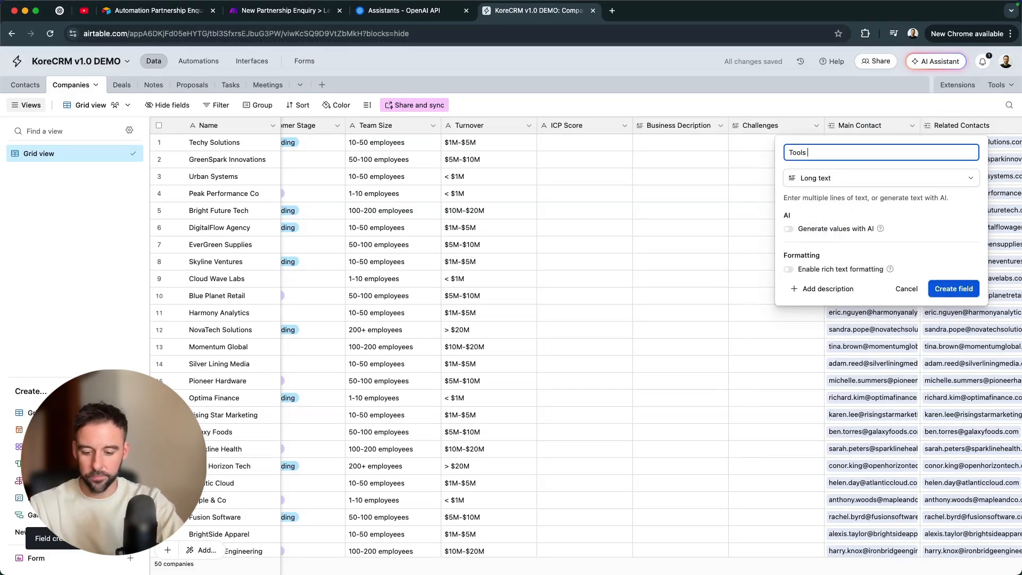
pyautogui.write('s')
pyautogui.press('Return')
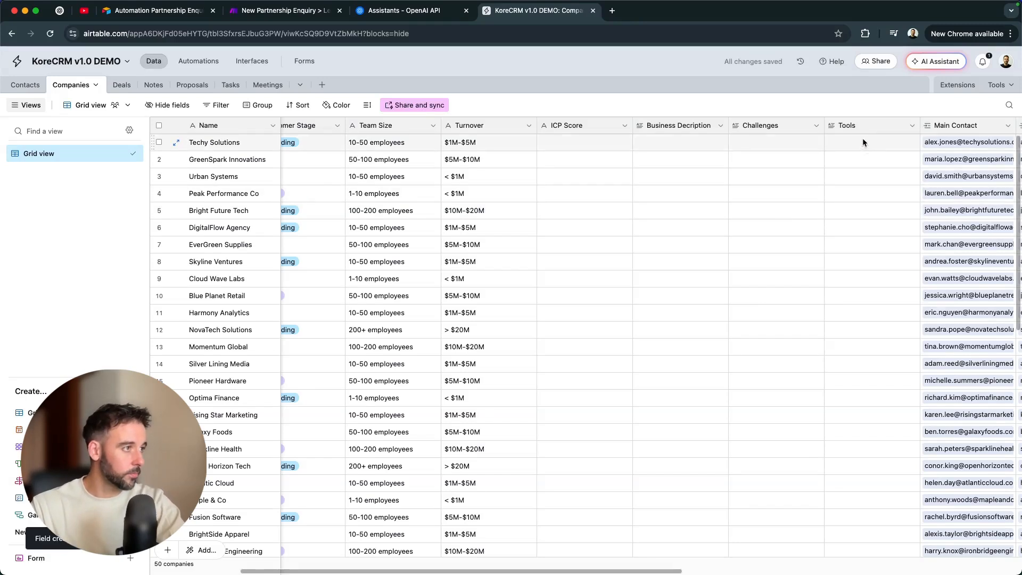
# Insert a long text field named "Why Now?" directly after Tools in the Companies table
pyautogui.rightClick(865, 127)
pyautogui.click(904, 213)
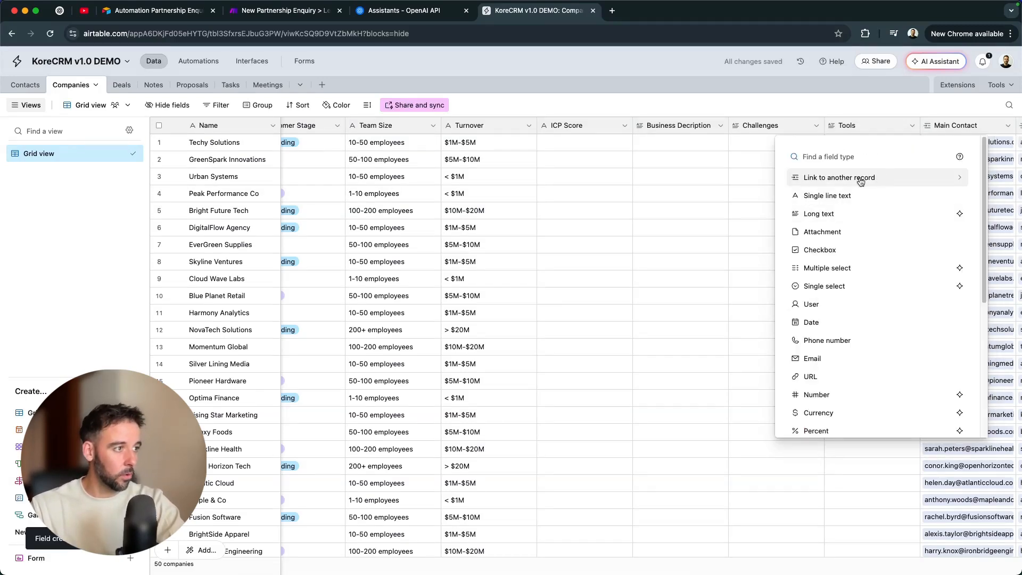
pyautogui.click(866, 215)
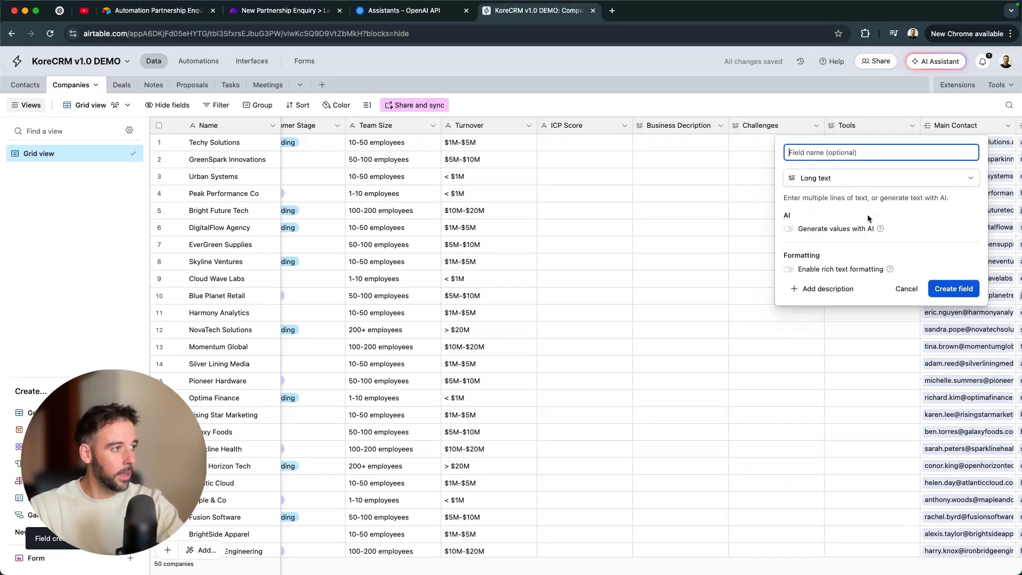
pyautogui.write('Why Now?')
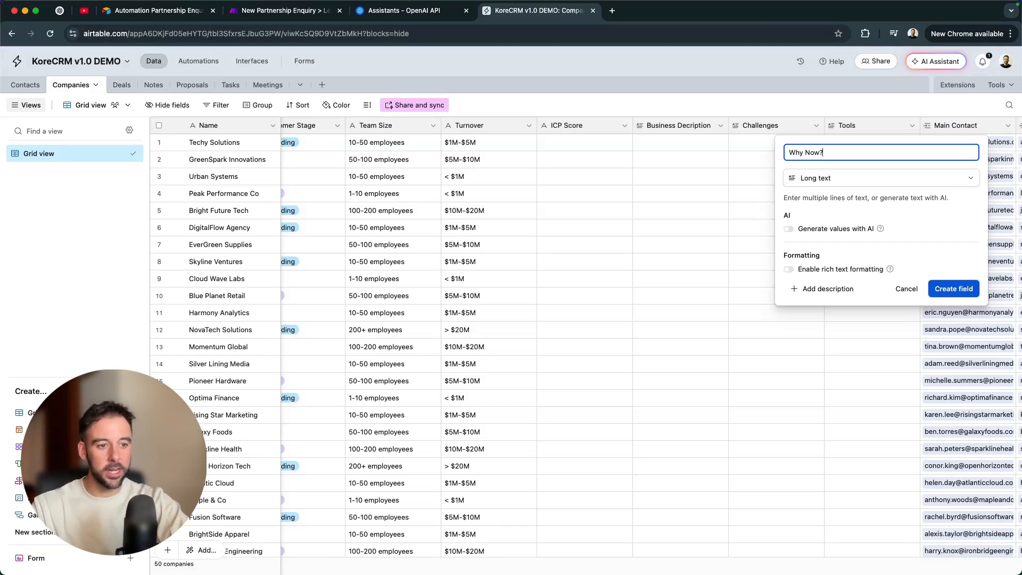
pyautogui.press('Return')
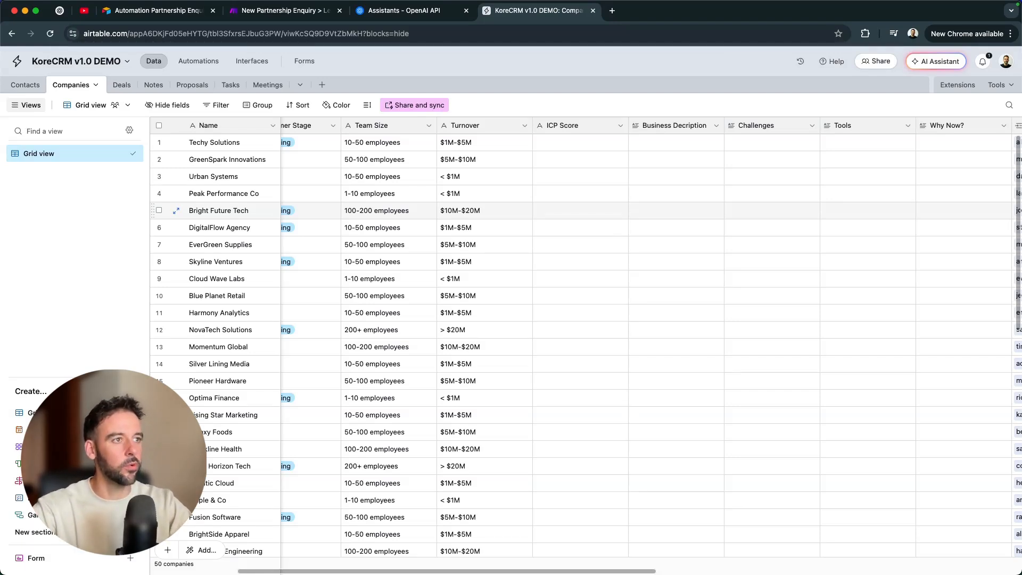
# View the Natural Automation Partnership Lead Qualification Assistant in the OpenAI platform and return to the KoreCRM base in Airtable
pyautogui.click(431, 18)
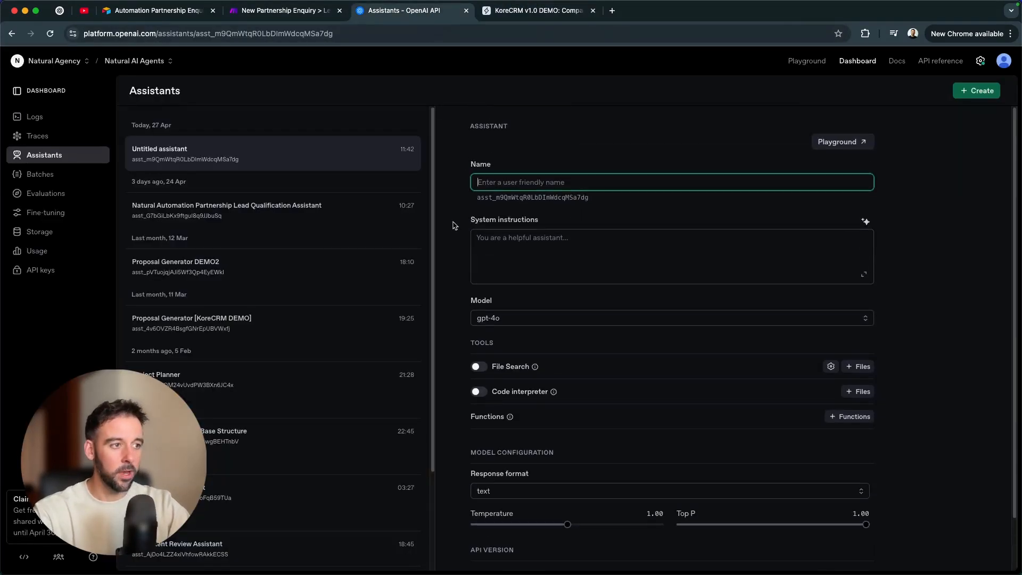
pyautogui.click(292, 206)
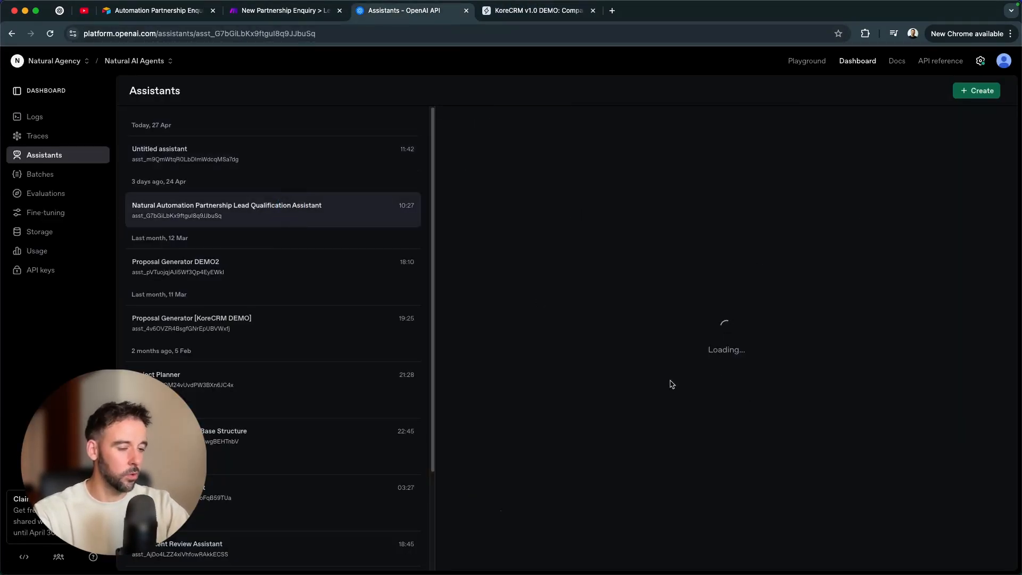
pyautogui.click(526, 11)
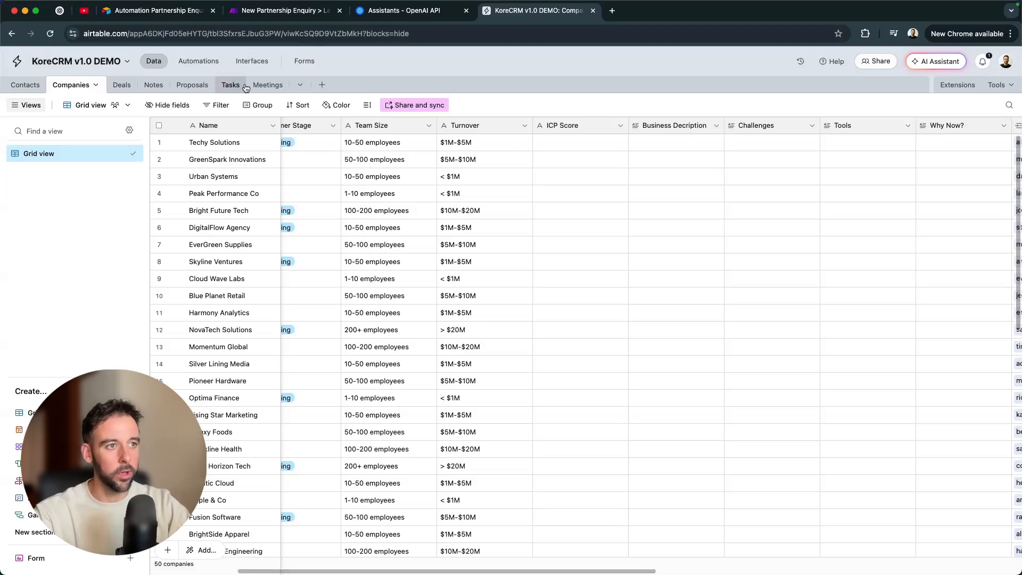
# Create a form named "New Enquiry" in the KoreCRM base that sends its responses to the Companies table
pyautogui.click(304, 61)
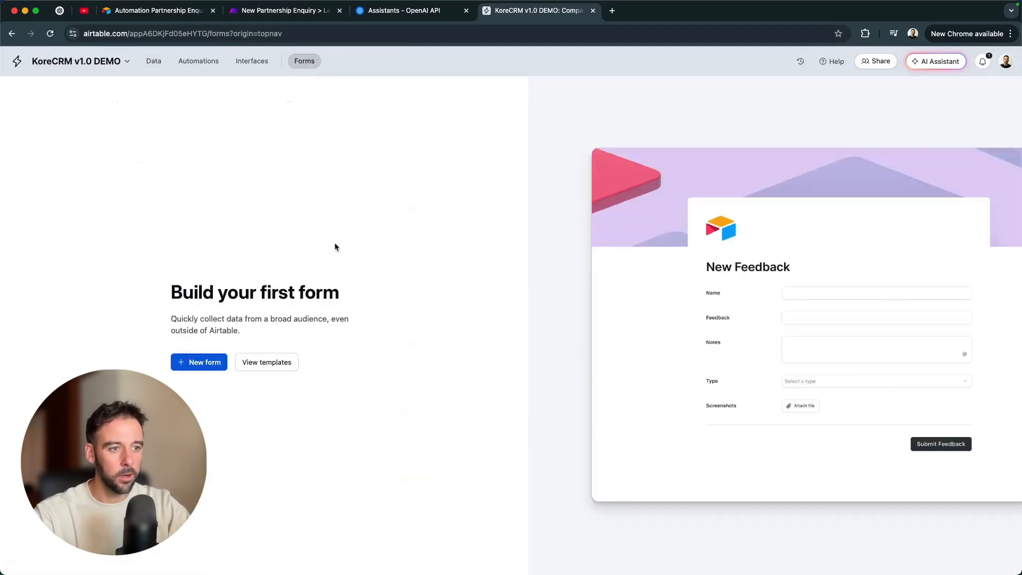
pyautogui.click(208, 364)
pyautogui.click(317, 206)
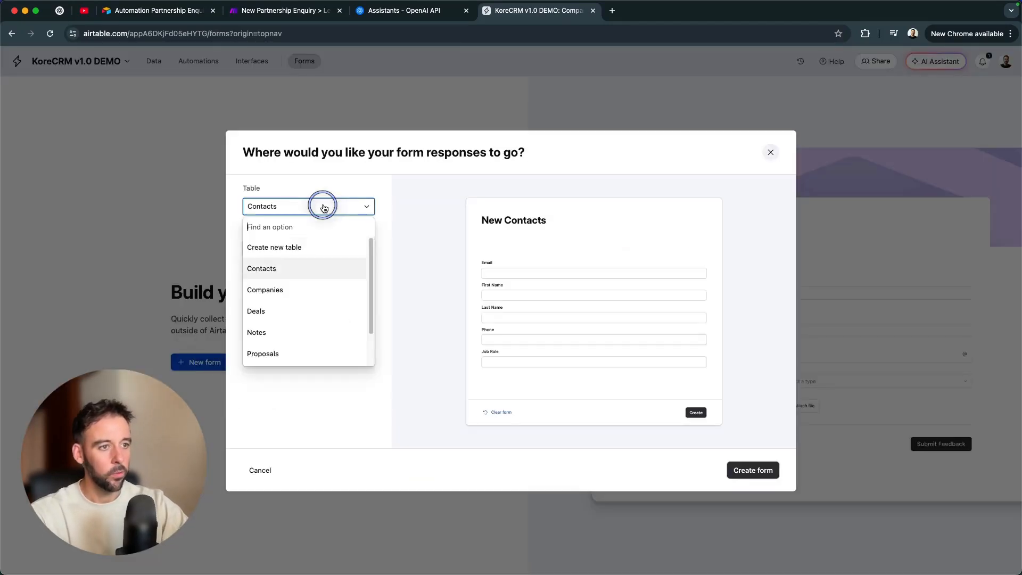
pyautogui.click(308, 289)
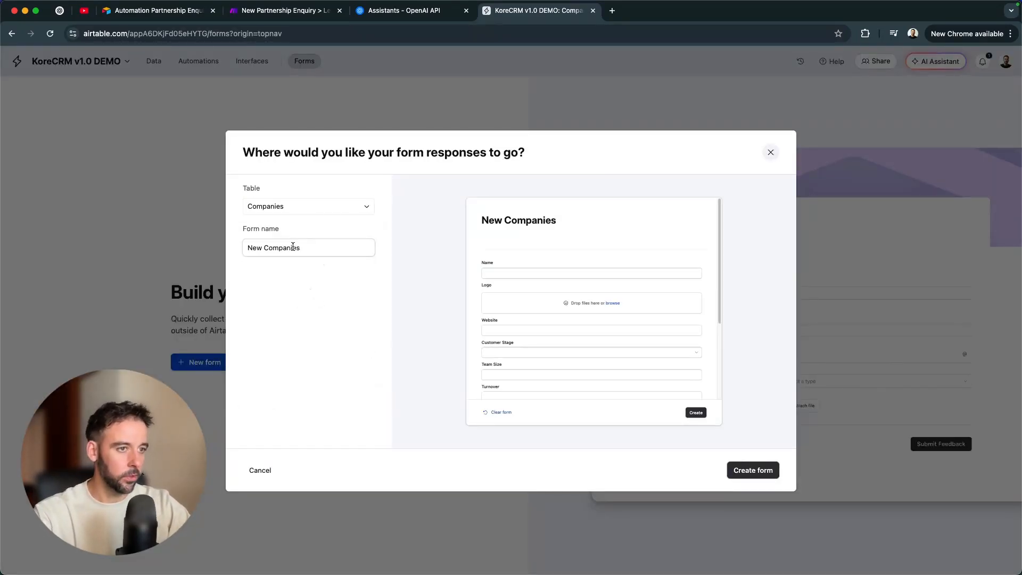
pyautogui.tripleClick(293, 247)
pyautogui.write('New Enquiry')
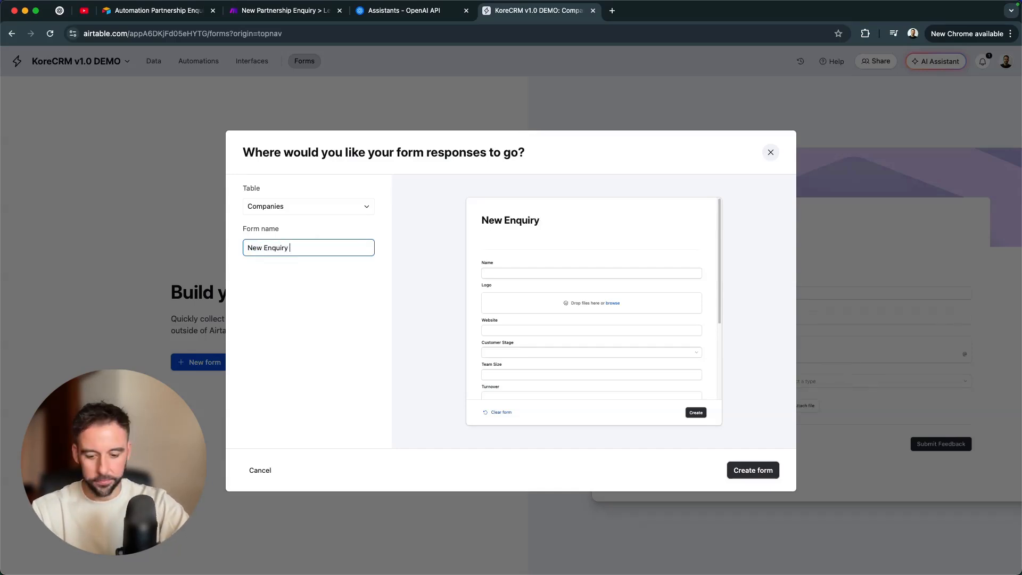
pyautogui.click(742, 470)
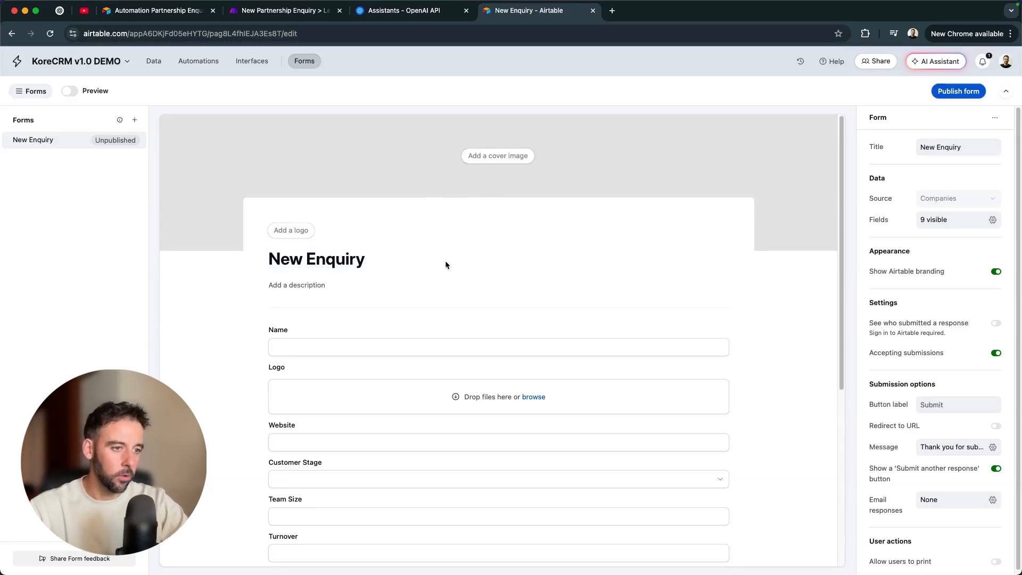
# Remove the Logo and Customer Stage fields from the New Enquiry form
pyautogui.scroll(-5, 447, 372)
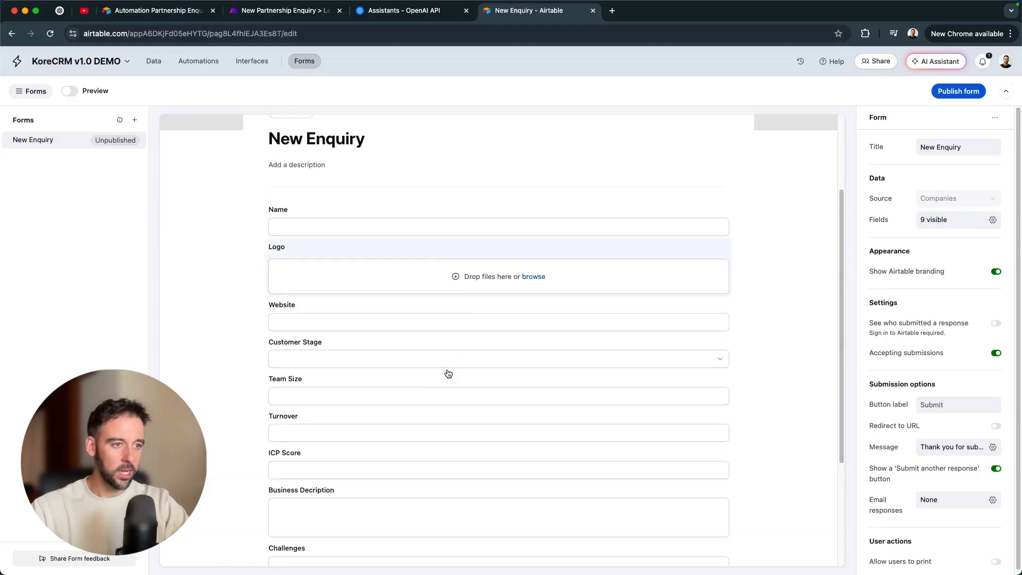
pyautogui.click(733, 250)
pyautogui.click(726, 246)
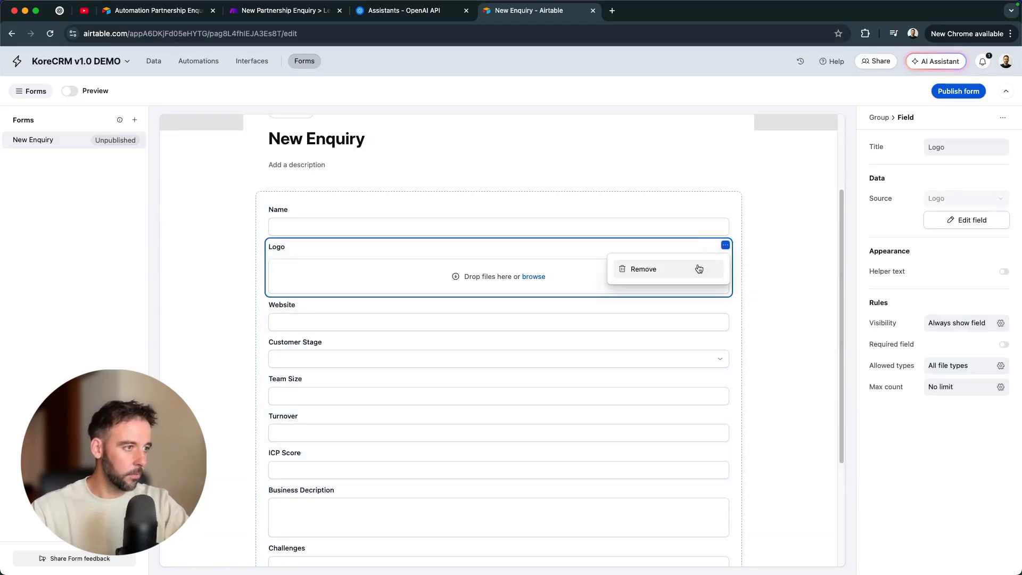
pyautogui.click(683, 269)
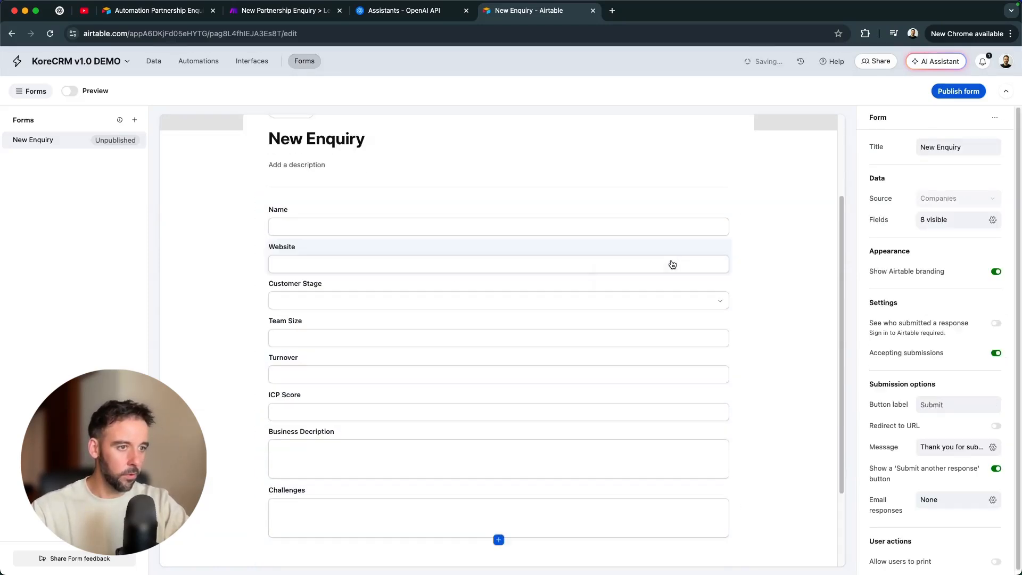
pyautogui.click(701, 291)
pyautogui.click(726, 281)
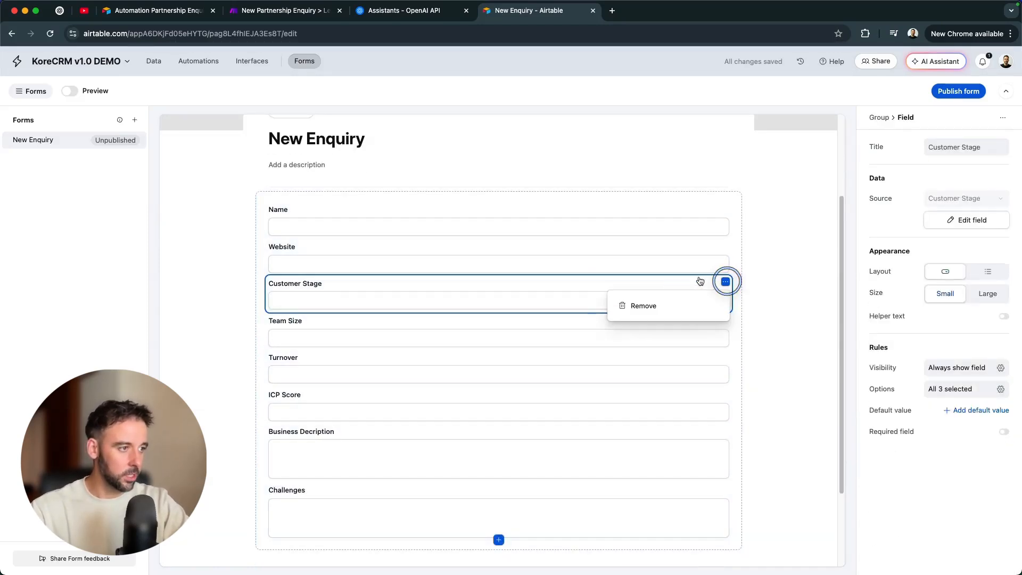
pyautogui.click(656, 306)
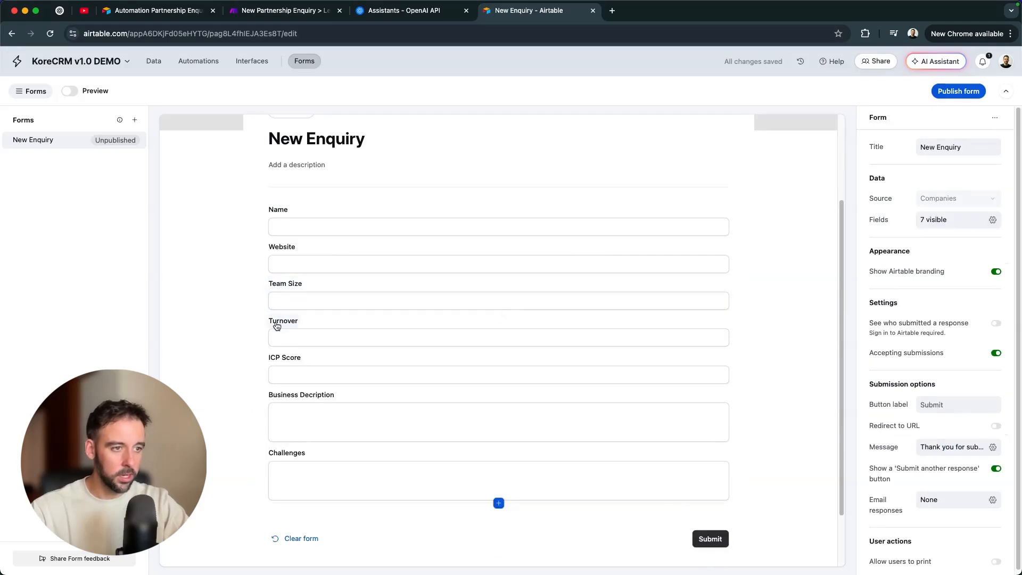
# Place the Turnover field beside Team Size in the same row and remove ICP Score from the form
pyautogui.moveTo(276, 326); pyautogui.dragTo(657, 303)
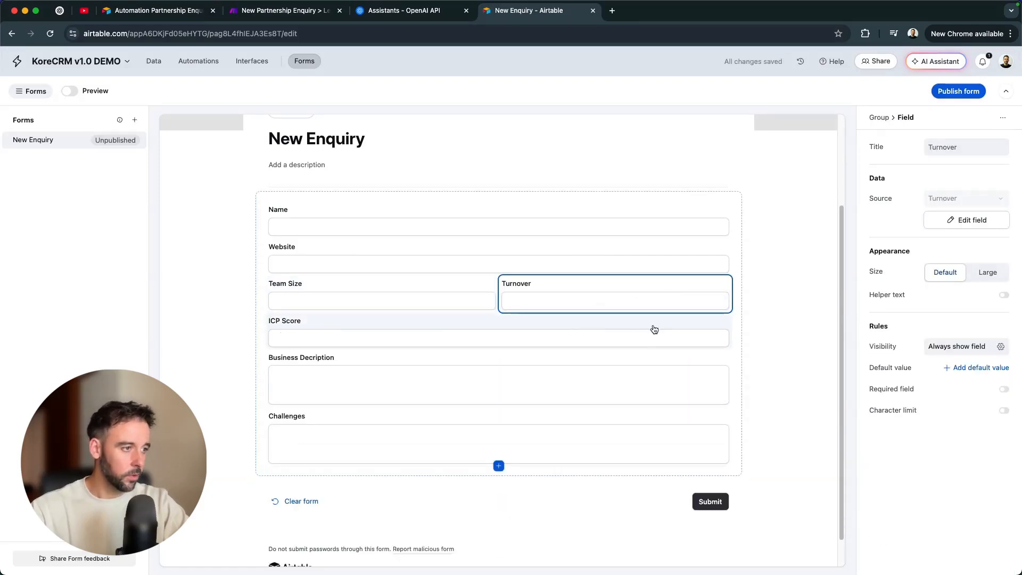
pyautogui.click(654, 330)
pyautogui.click(725, 319)
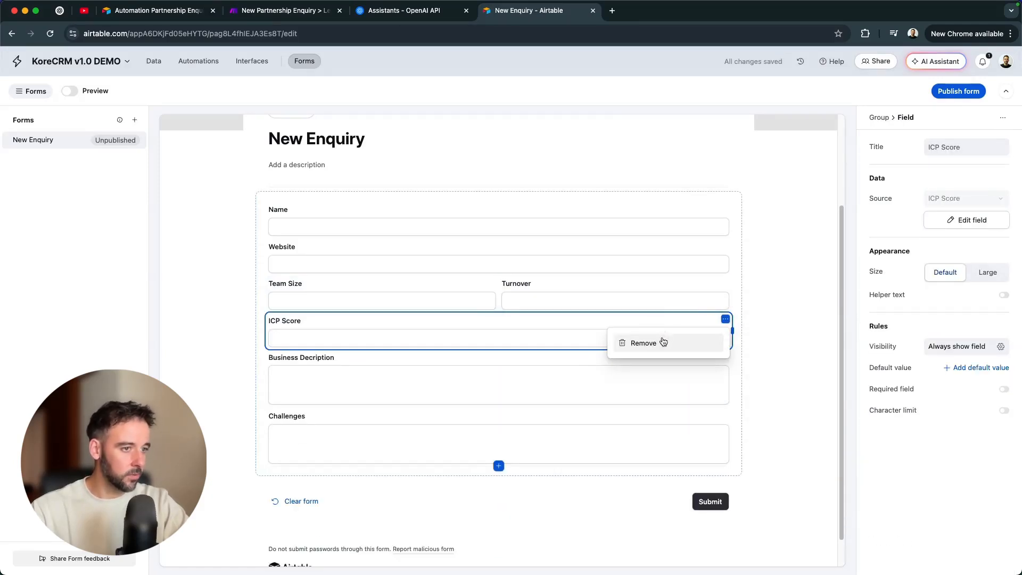
pyautogui.click(643, 343)
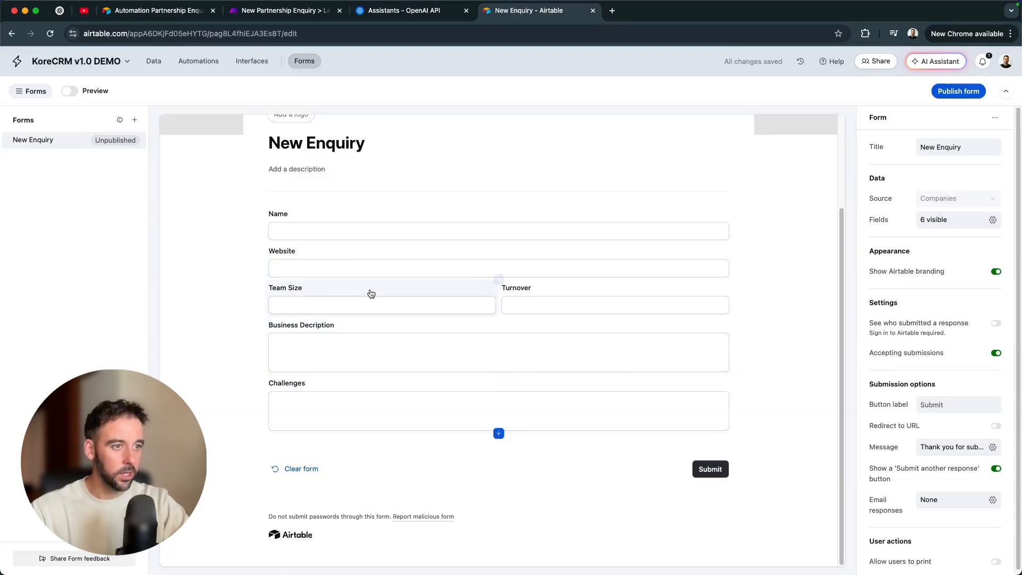
# Place the Website field beside Name and add the Tools and Why Now? fields below Challenges
pyautogui.moveTo(290, 250); pyautogui.dragTo(730, 234)
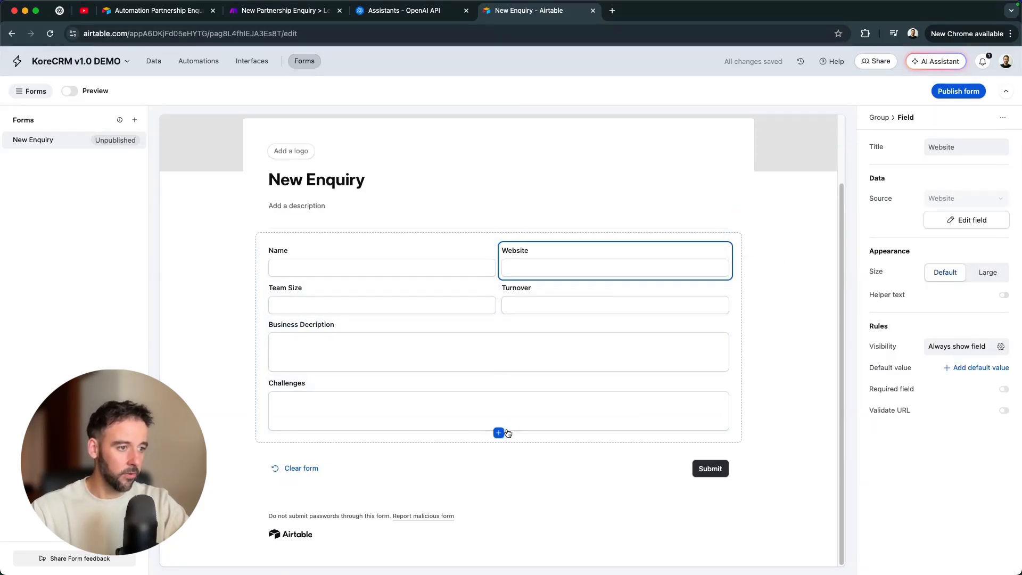
pyautogui.click(498, 433)
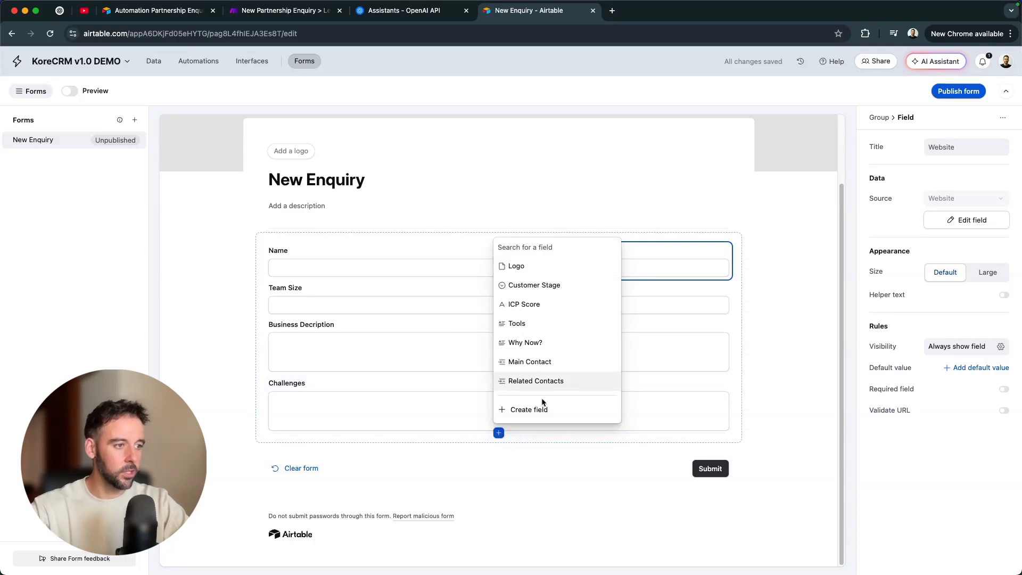
pyautogui.click(545, 323)
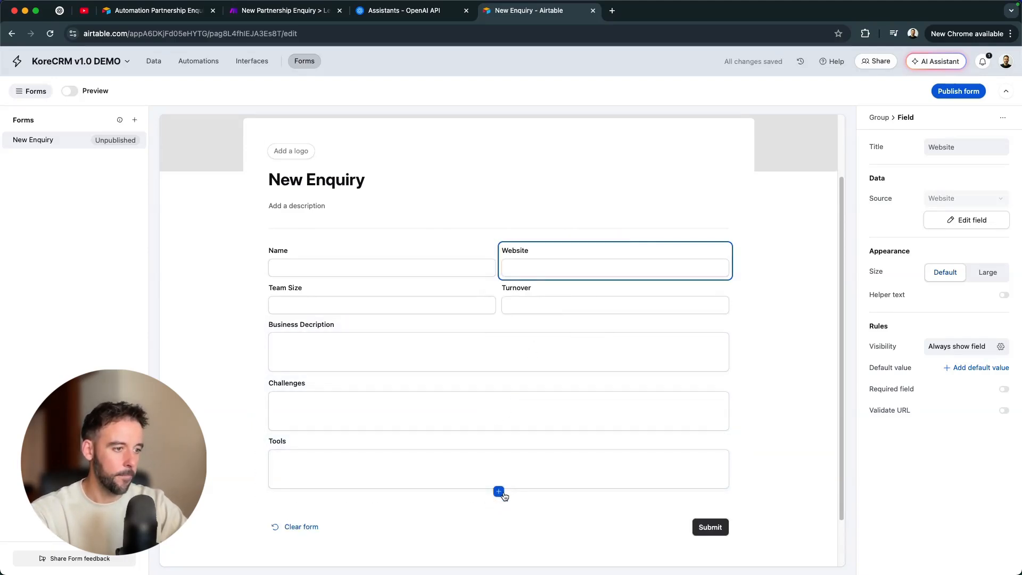
pyautogui.click(500, 490)
pyautogui.click(543, 403)
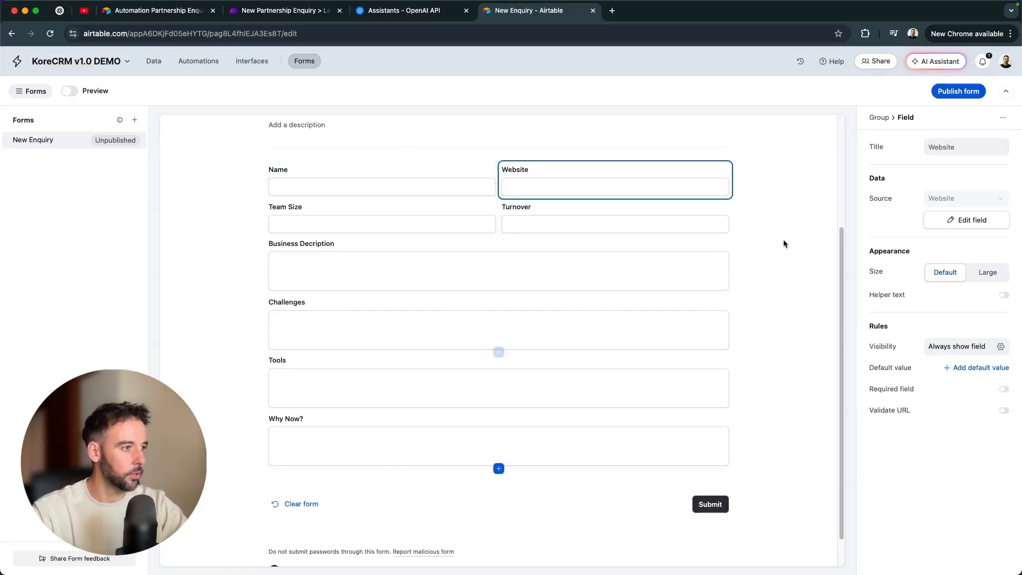
# Show the field group's title as "Company Info" and relabel the Name field "Company Name"
pyautogui.click(732, 241)
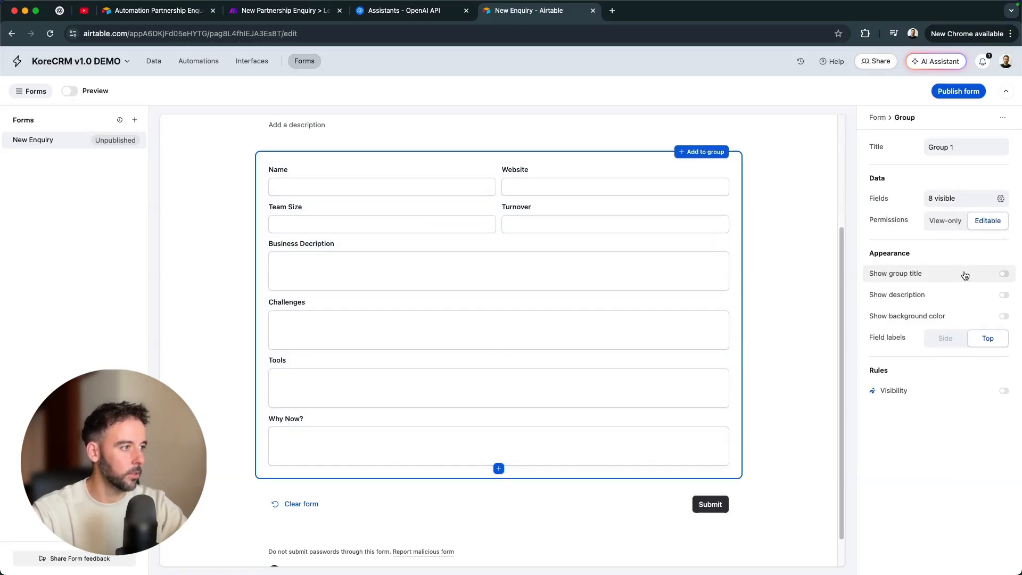
pyautogui.click(965, 275)
pyautogui.doubleClick(289, 171)
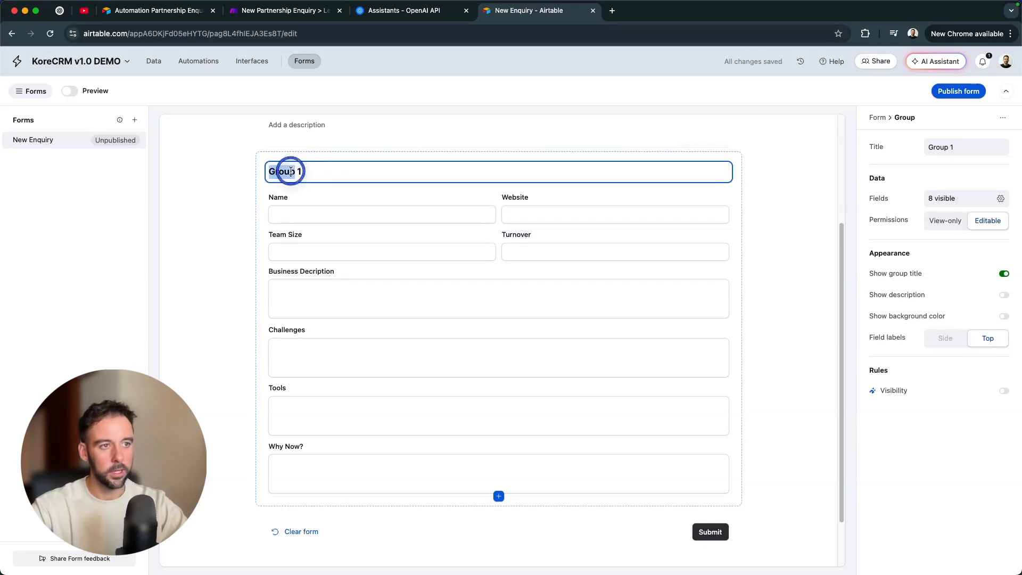
pyautogui.write('Company Info')
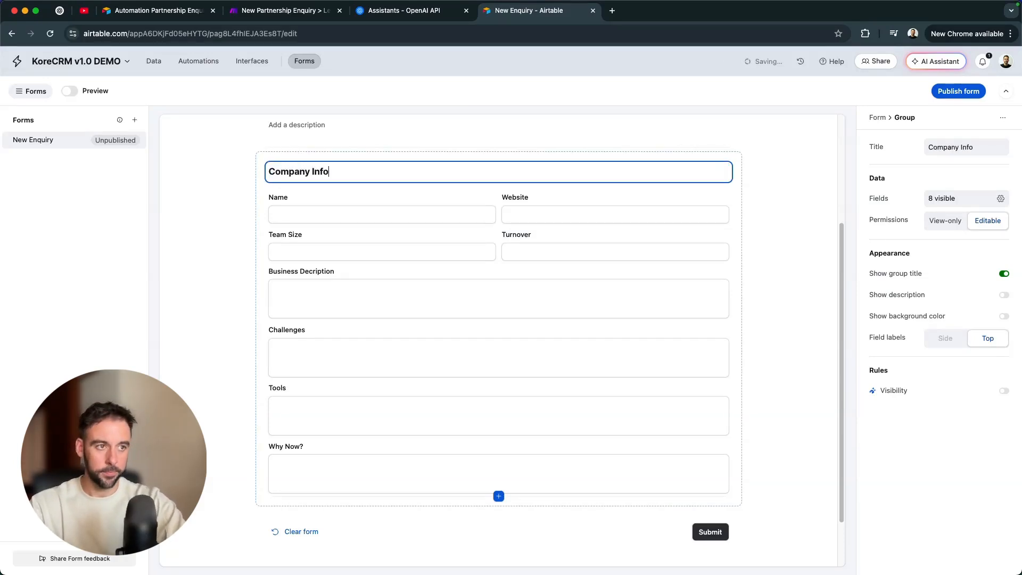
pyautogui.click(280, 198)
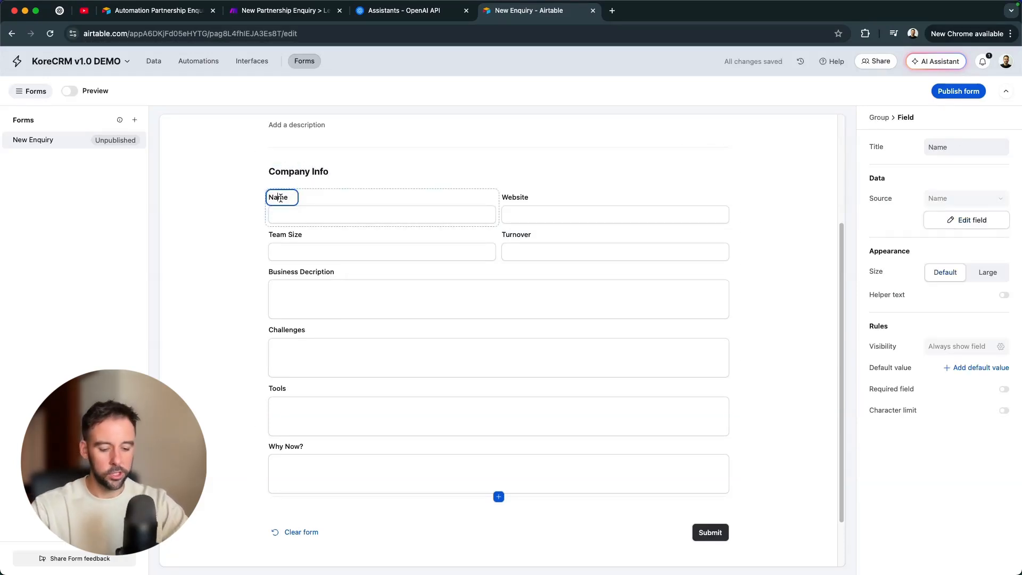
pyautogui.write('Company')
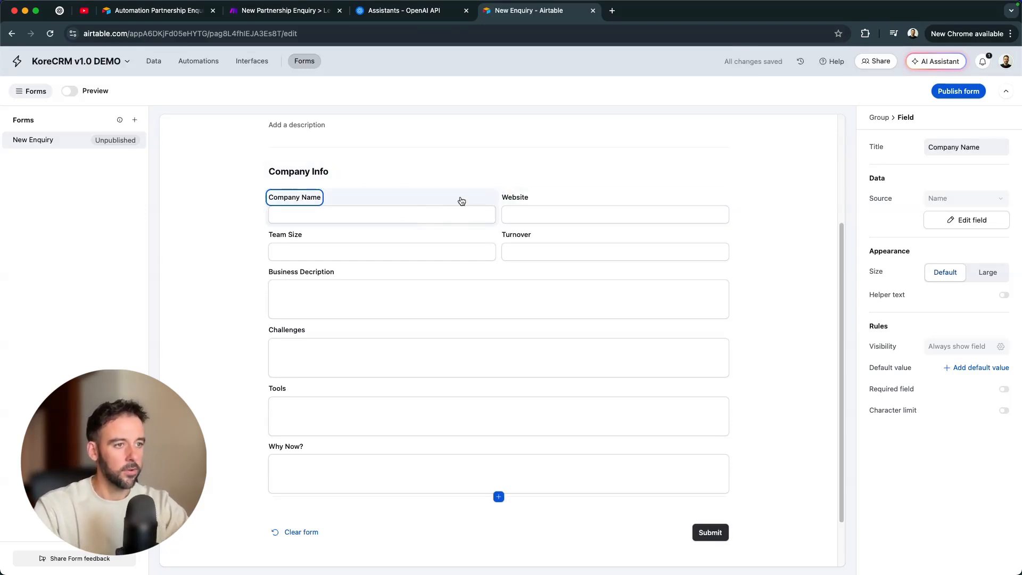
# Make the Company Name, Website, Team Size and Turnover fields required
pyautogui.click(446, 215)
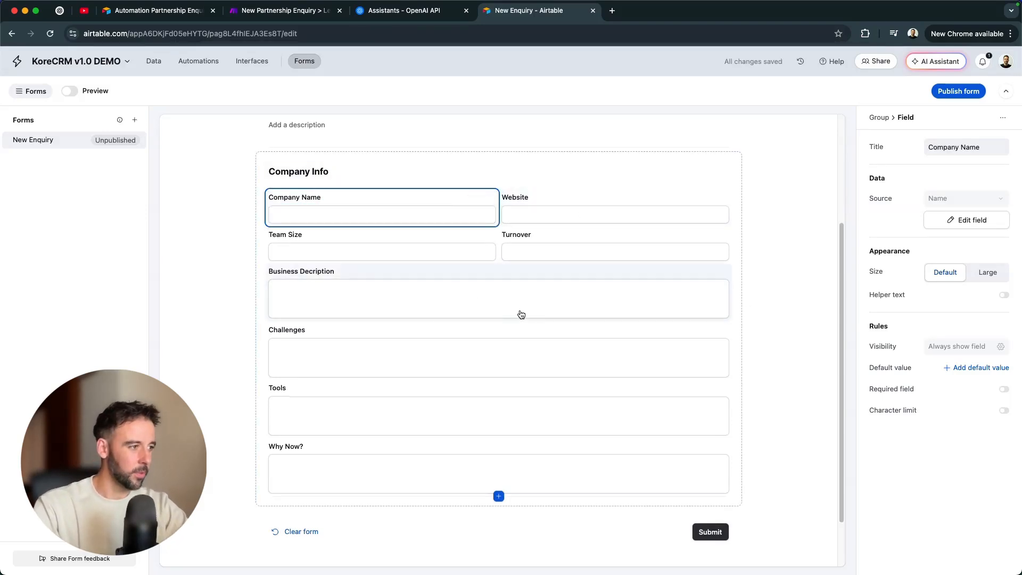
pyautogui.click(1003, 389)
pyautogui.click(605, 213)
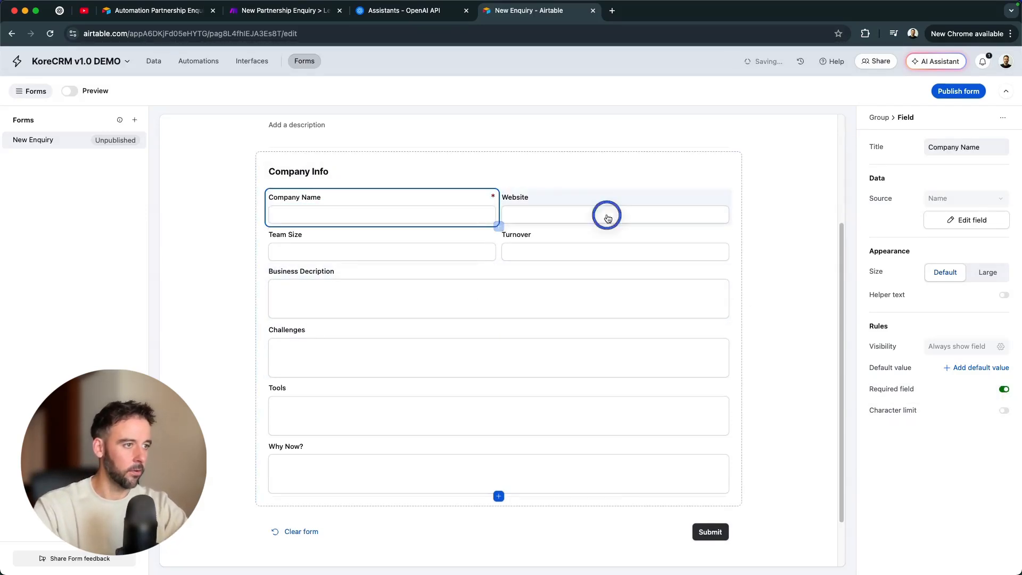
pyautogui.click(1009, 389)
pyautogui.click(413, 235)
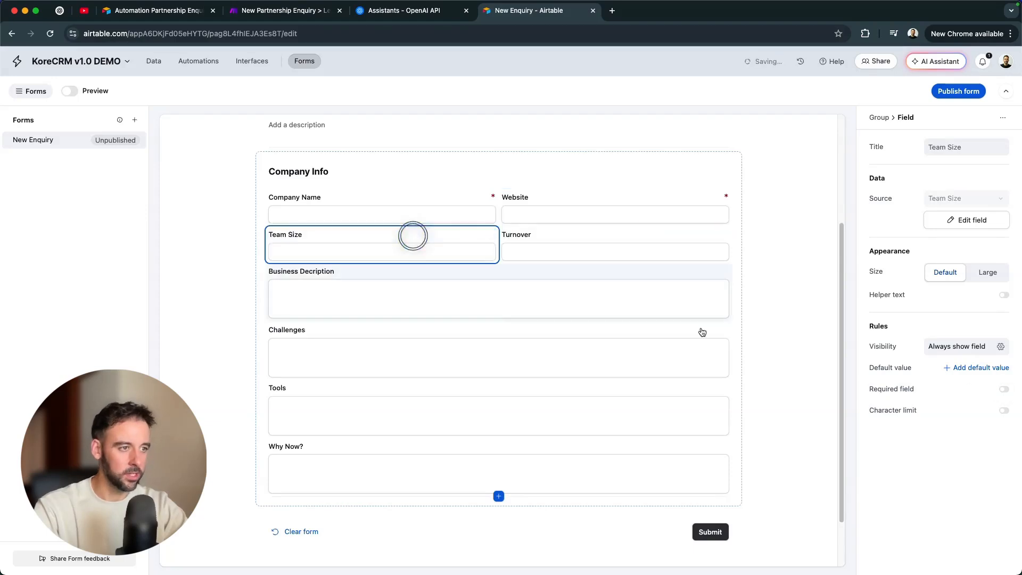
pyautogui.click(1004, 389)
pyautogui.click(628, 248)
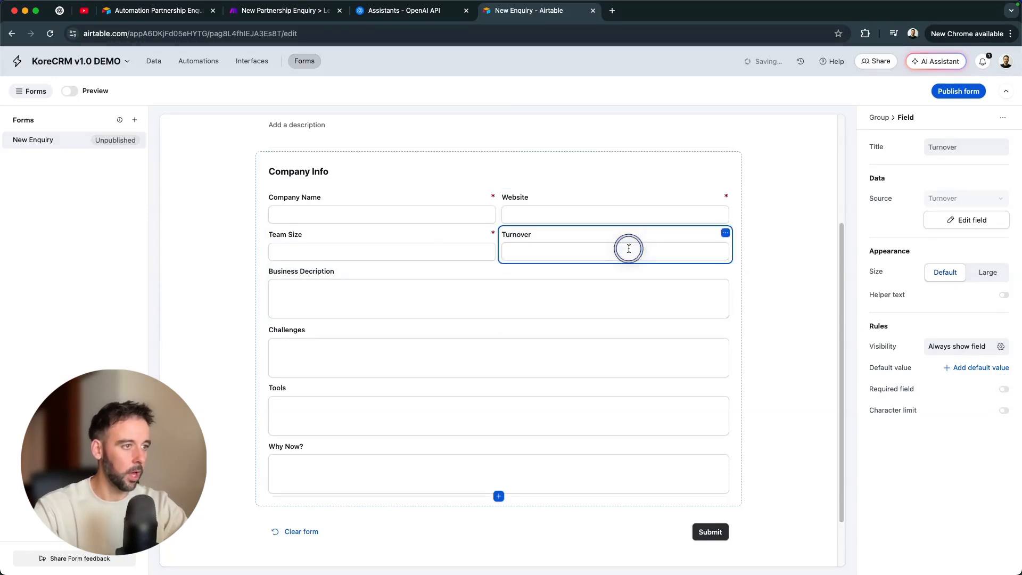
pyautogui.click(1004, 389)
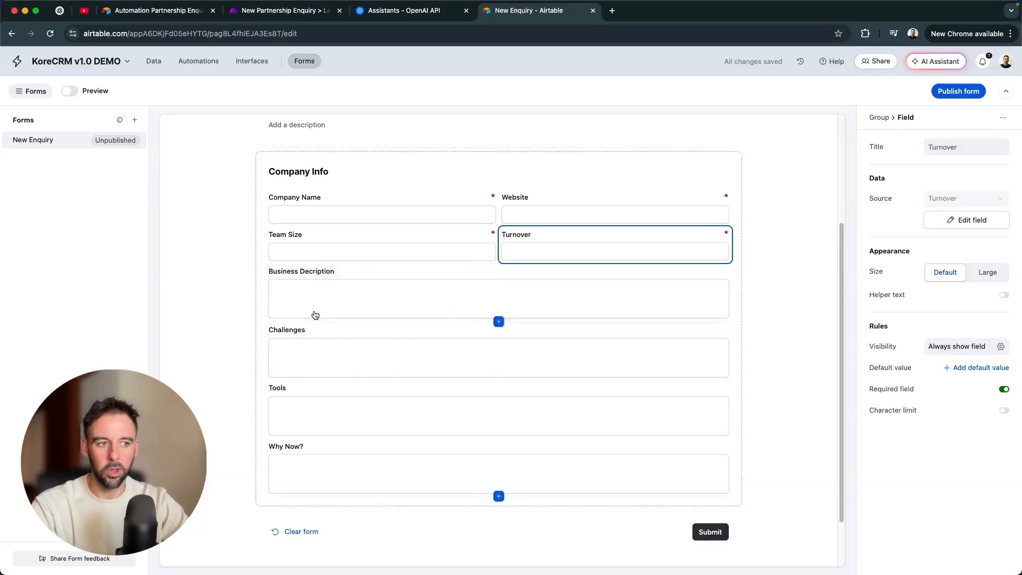
# Relabel the Business Decription field "What kind of business do you run?", copying the wording from the existing Automation Partnership Enquiry form
pyautogui.click(324, 273)
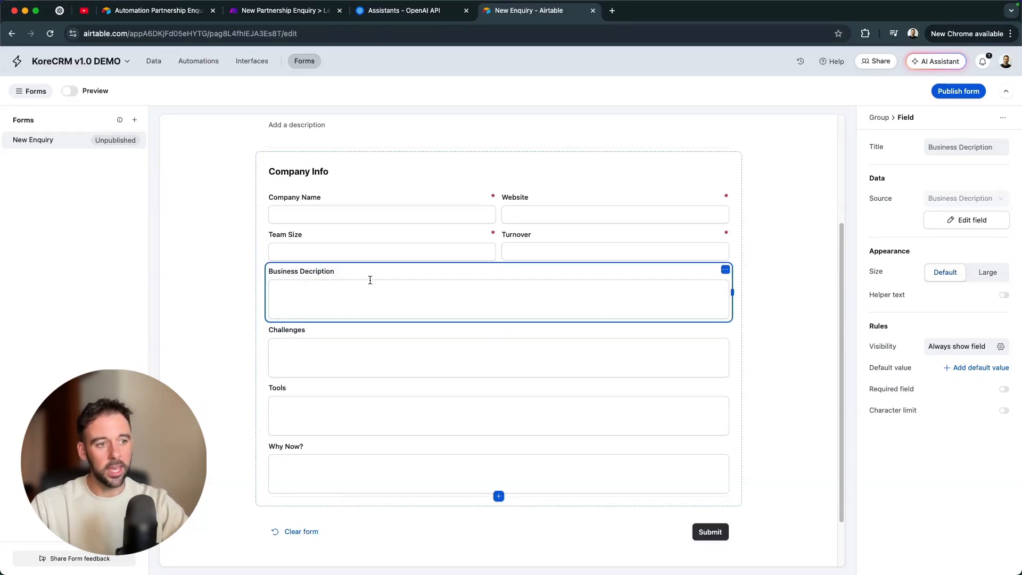
pyautogui.click(292, 271)
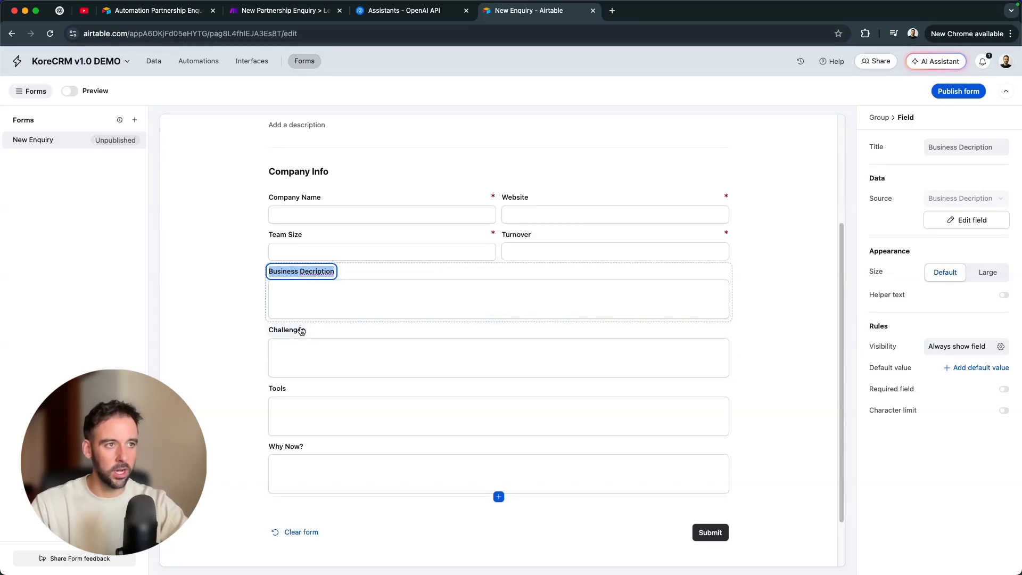
pyautogui.click(154, 10)
pyautogui.scroll(-2, 287, 290)
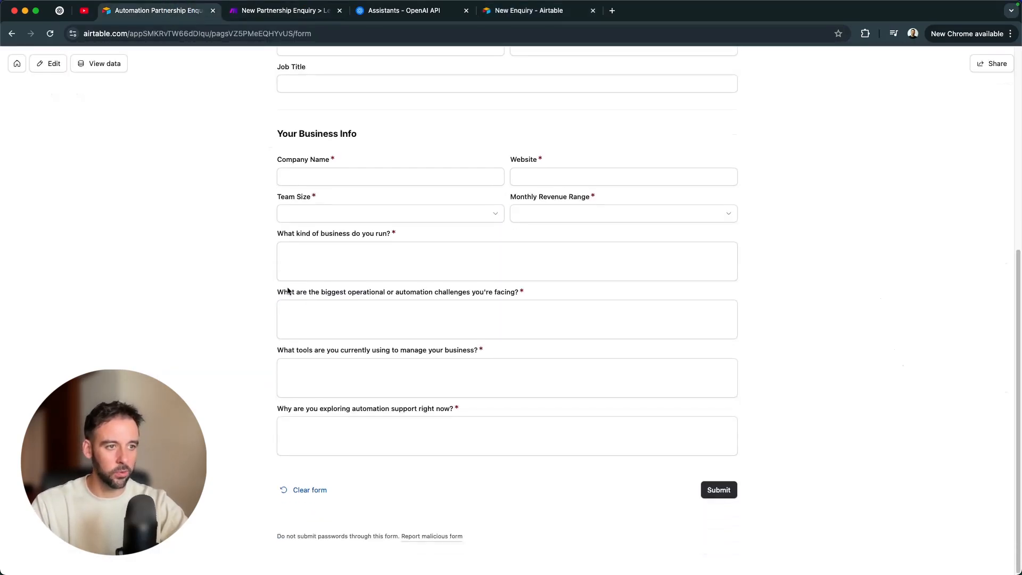
pyautogui.moveTo(272, 232); pyautogui.dragTo(390, 234)
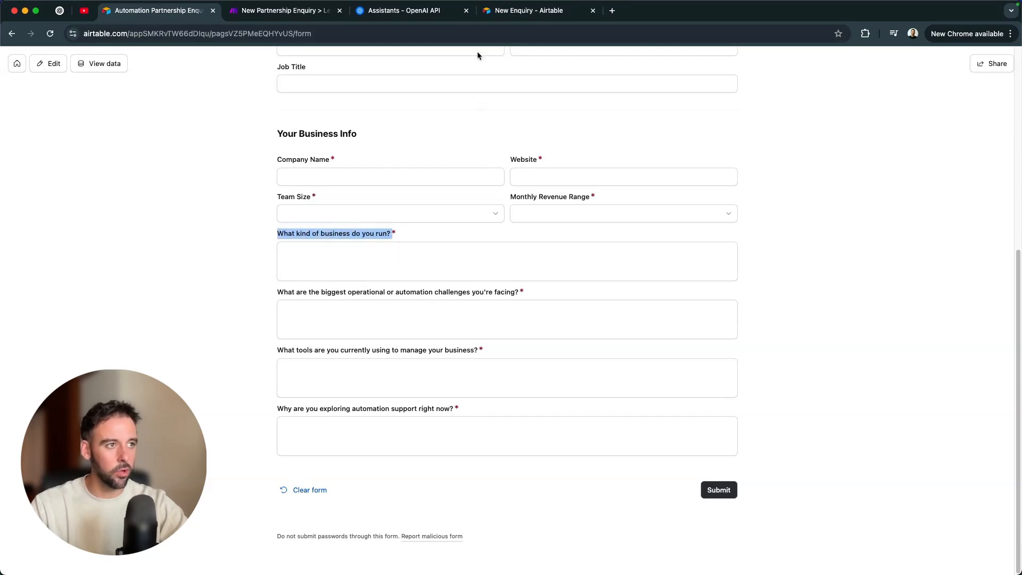
pyautogui.press('super+c')
pyautogui.click(528, 10)
pyautogui.press('super+v')
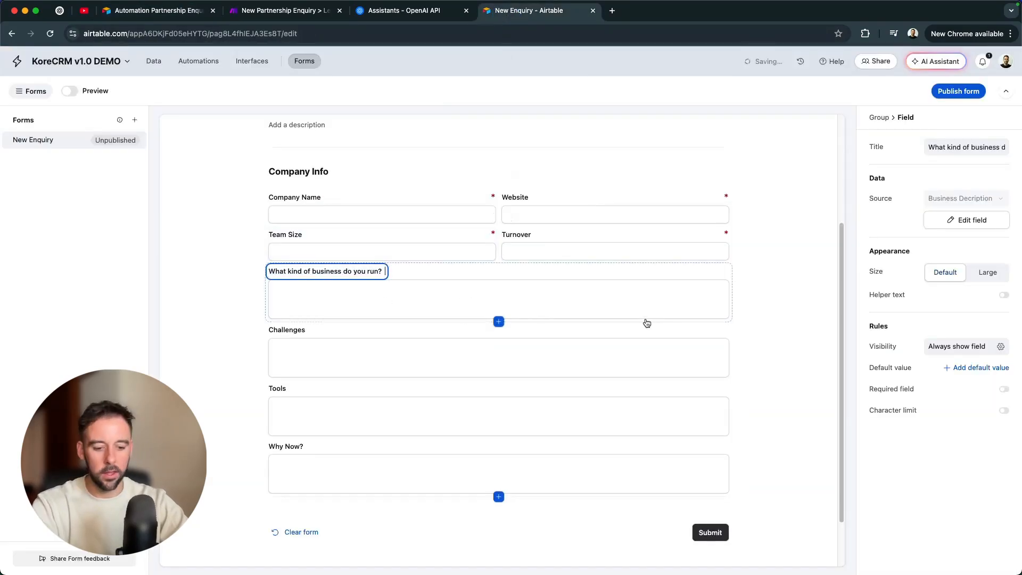
# Add a group above Company Info and create single line text fields First Name and Last Name in it
pyautogui.scroll(3, 449, 487)
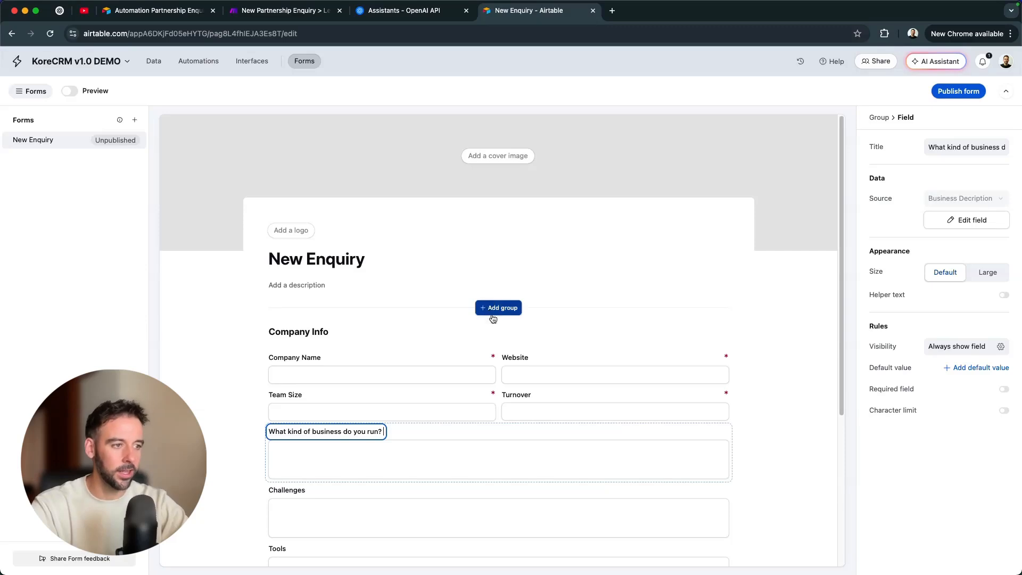
pyautogui.click(494, 308)
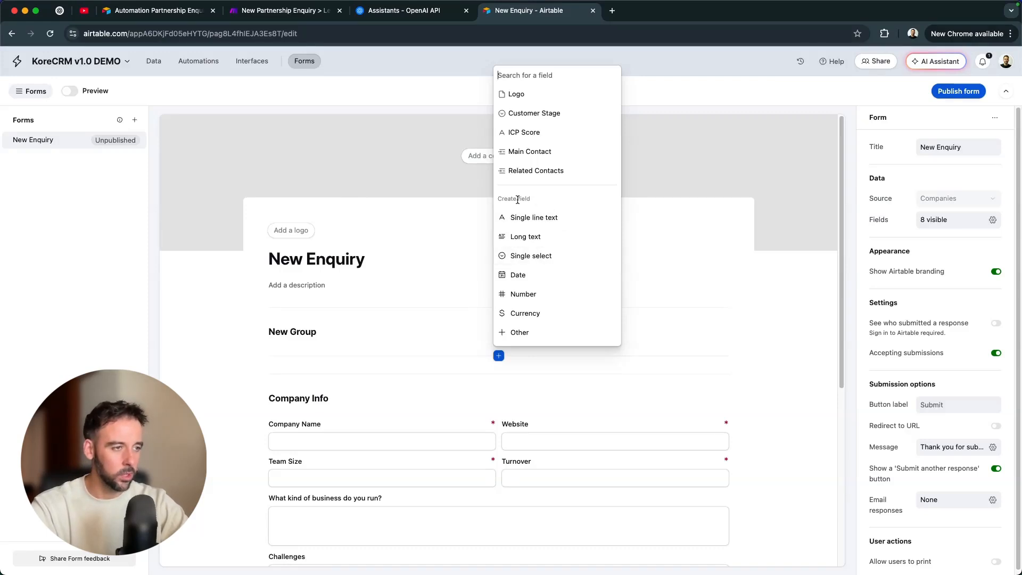
pyautogui.click(557, 223)
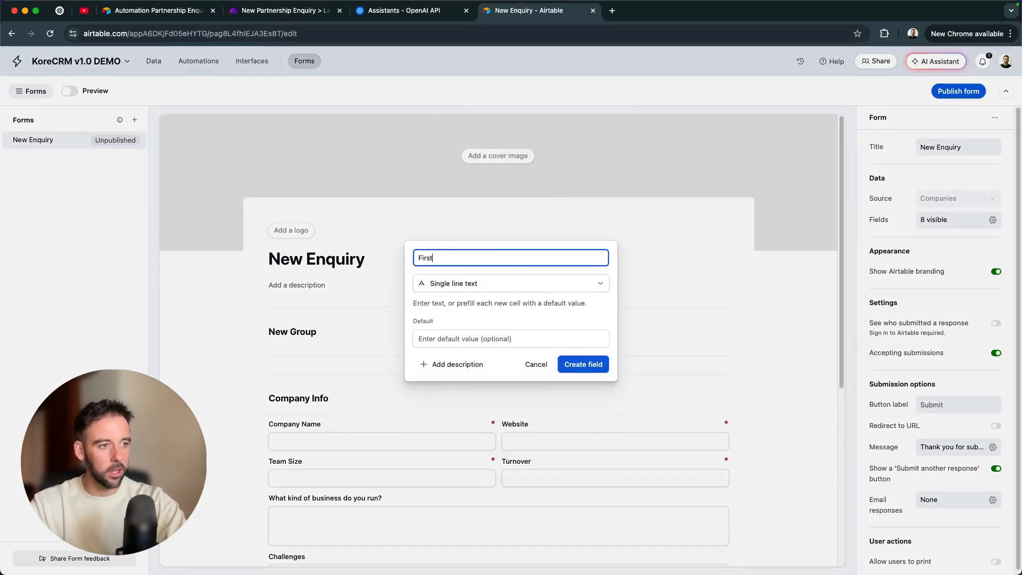
pyautogui.click(583, 364)
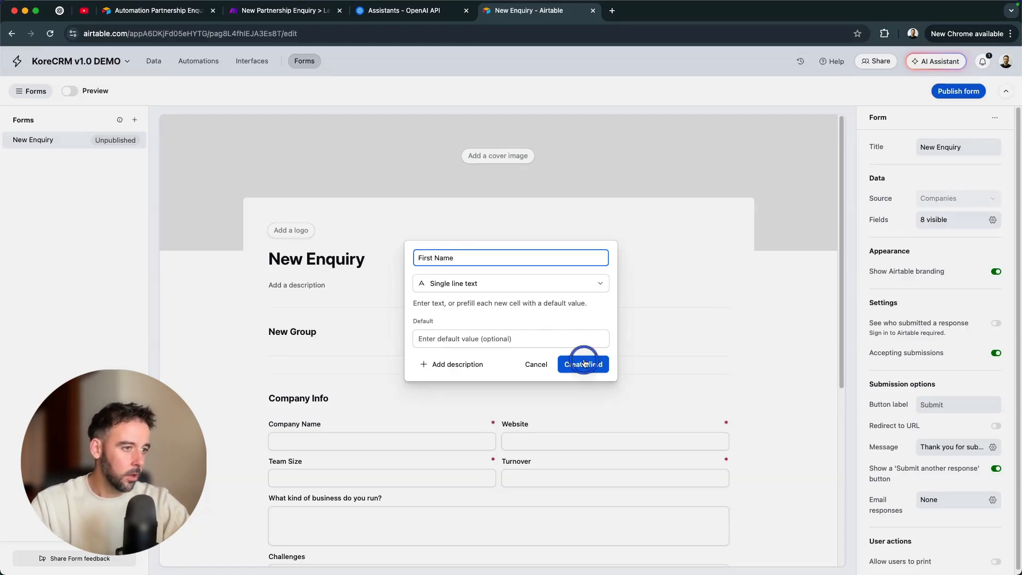
pyautogui.click(499, 386)
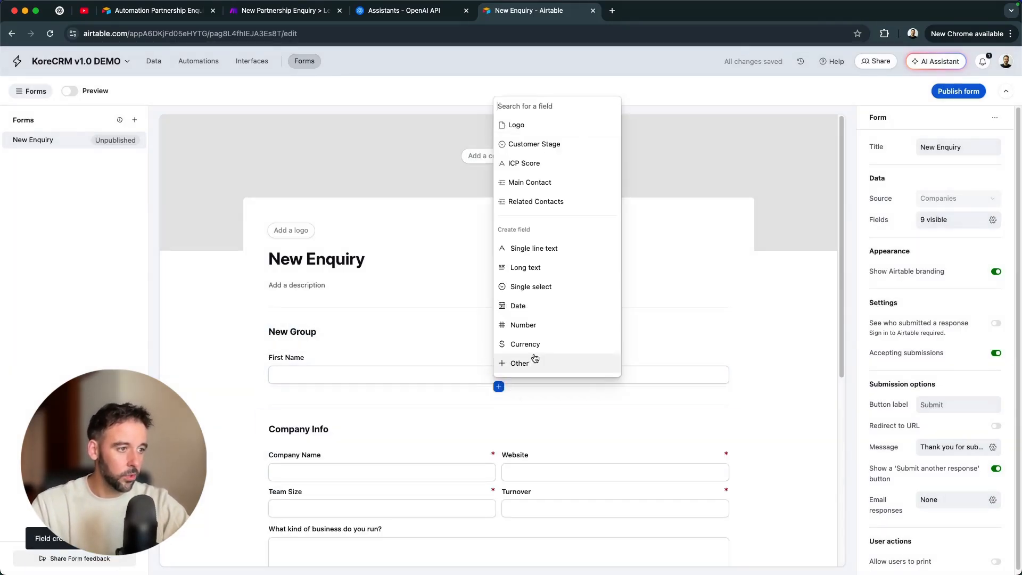
pyautogui.click(548, 252)
pyautogui.write('Last Name')
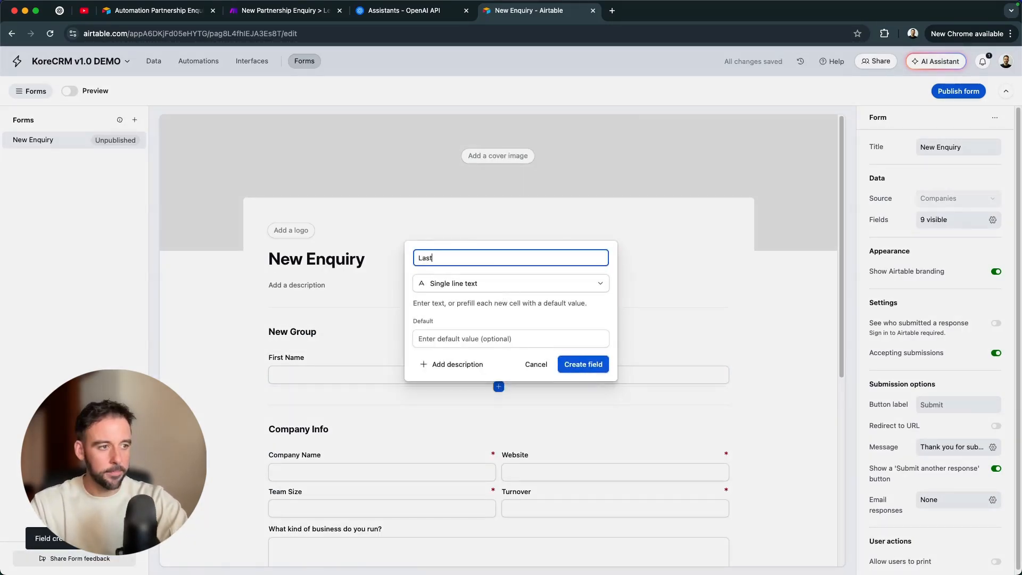
pyautogui.click(572, 371)
# Create single line text fields Email and Phone below Last Name in the new group
pyautogui.click(499, 423)
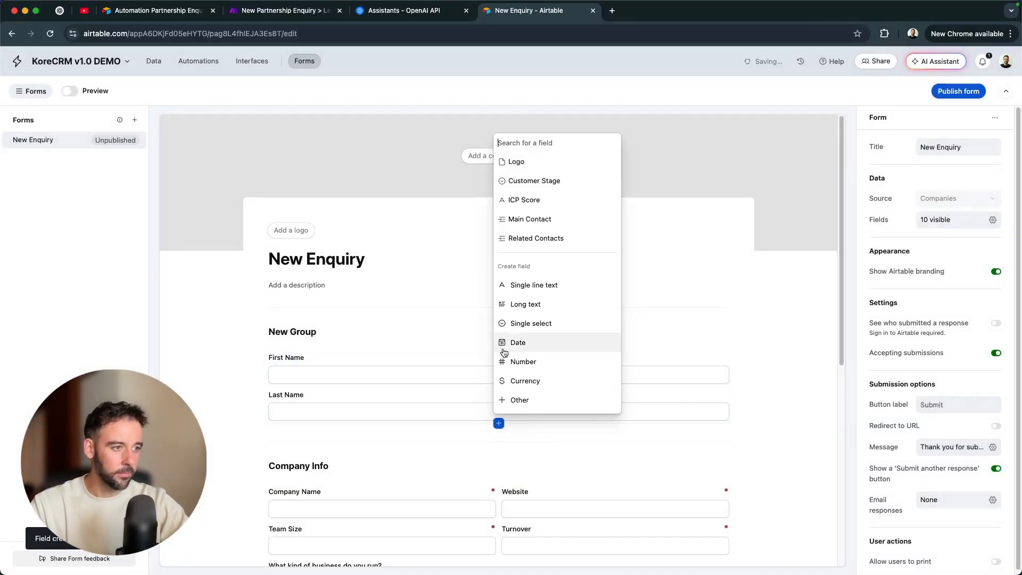
pyautogui.click(539, 285)
pyautogui.write('Email')
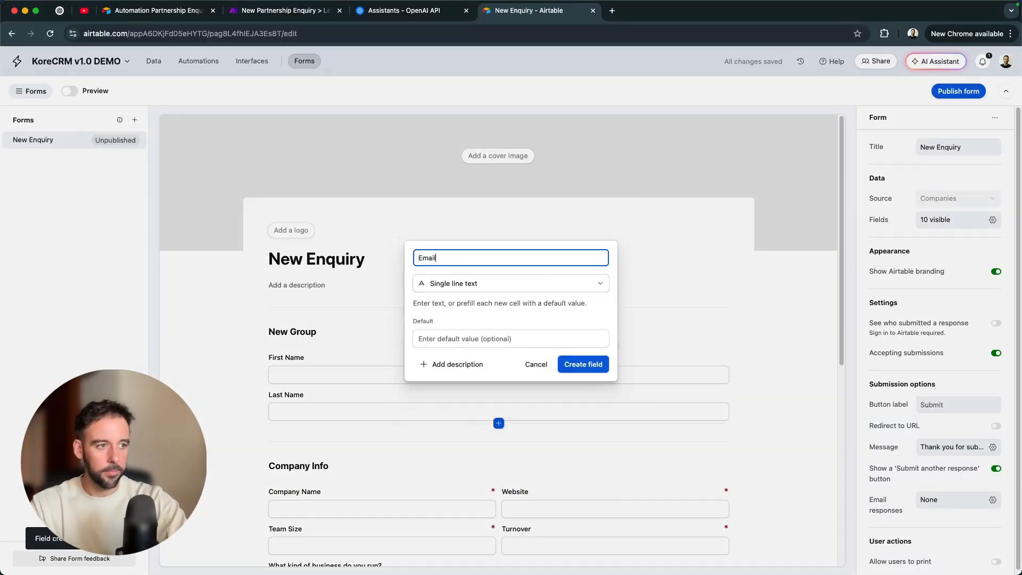
pyautogui.click(585, 364)
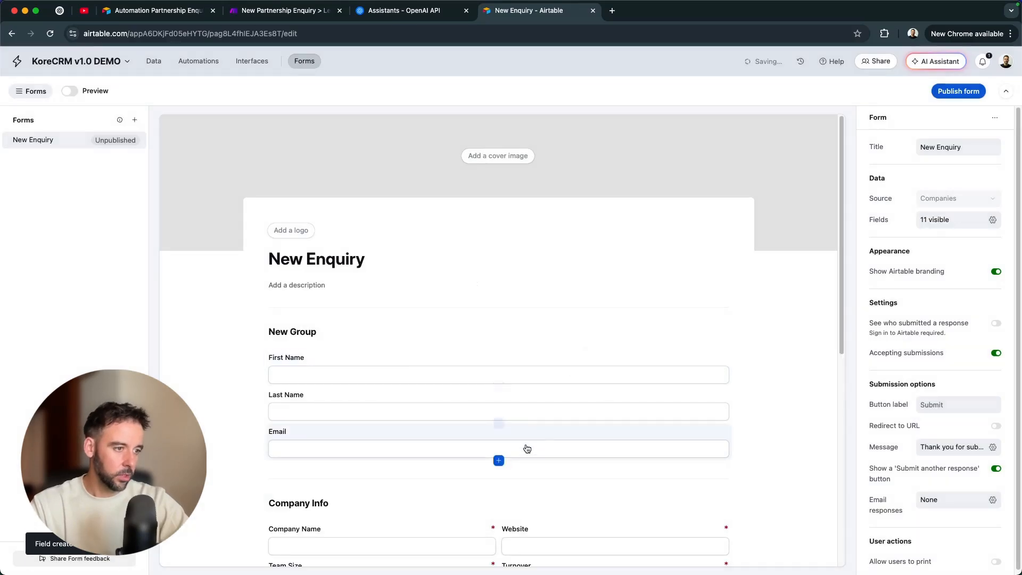
pyautogui.click(498, 460)
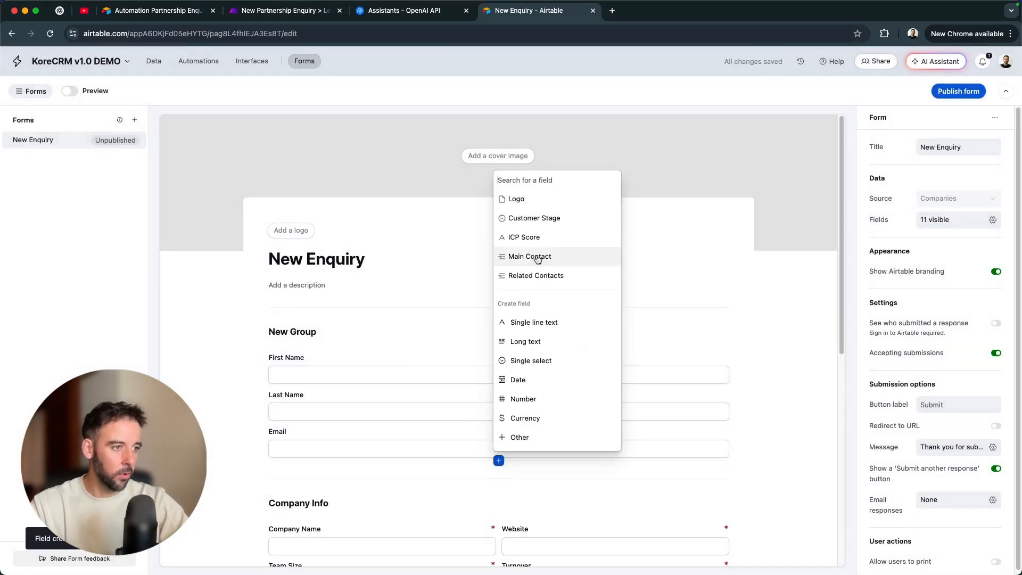
pyautogui.click(548, 328)
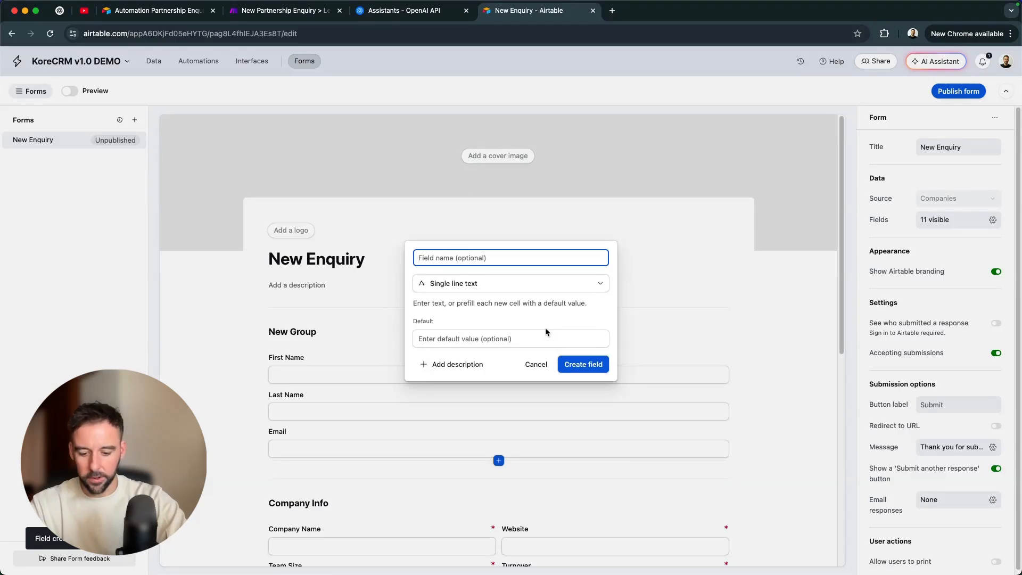
pyautogui.click(584, 364)
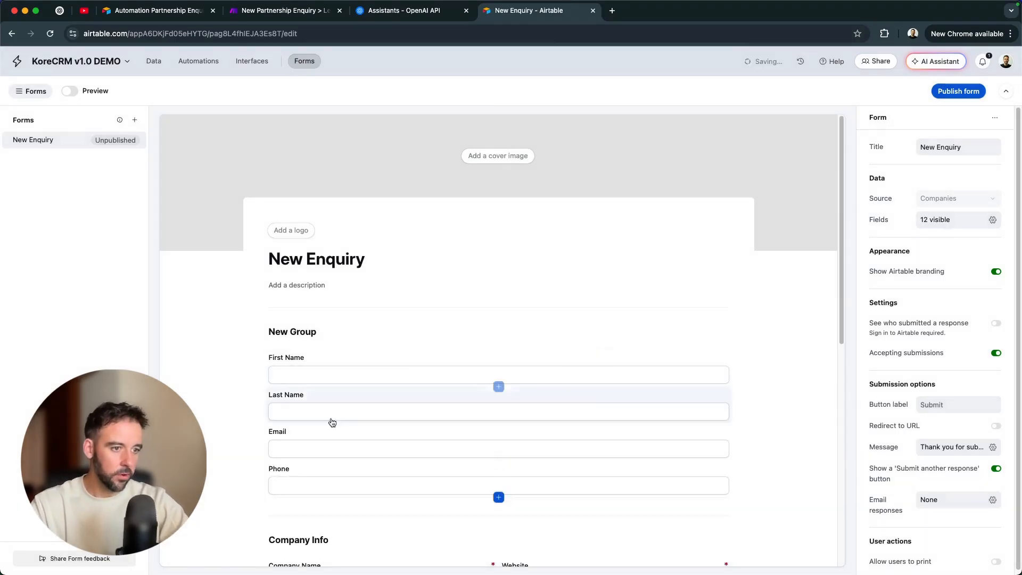
# Arrange the contact fields in two rows, with Phone beside Email and Last Name beside First Name
pyautogui.moveTo(342, 468); pyautogui.dragTo(703, 376)
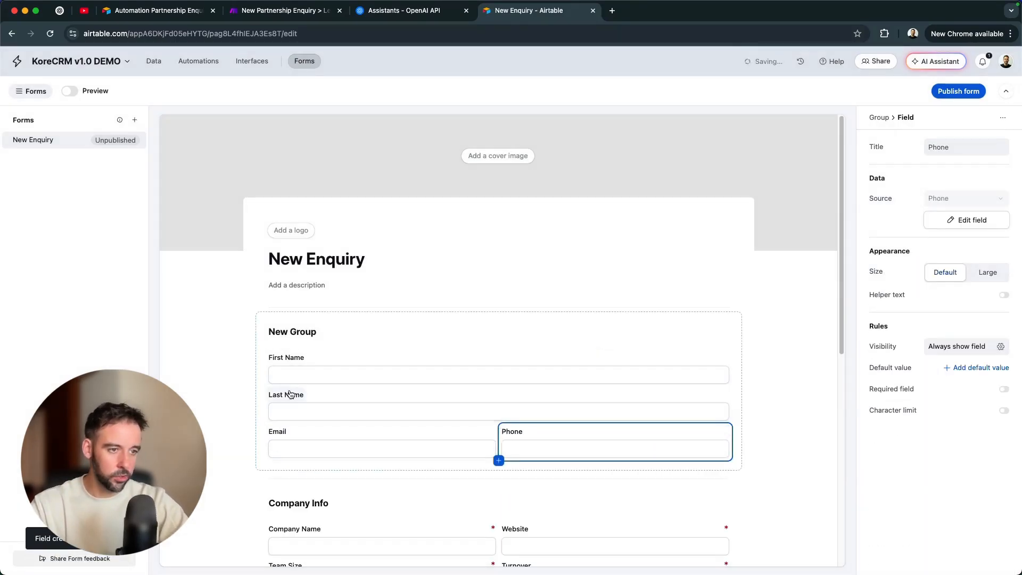
pyautogui.moveTo(290, 392); pyautogui.dragTo(755, 361)
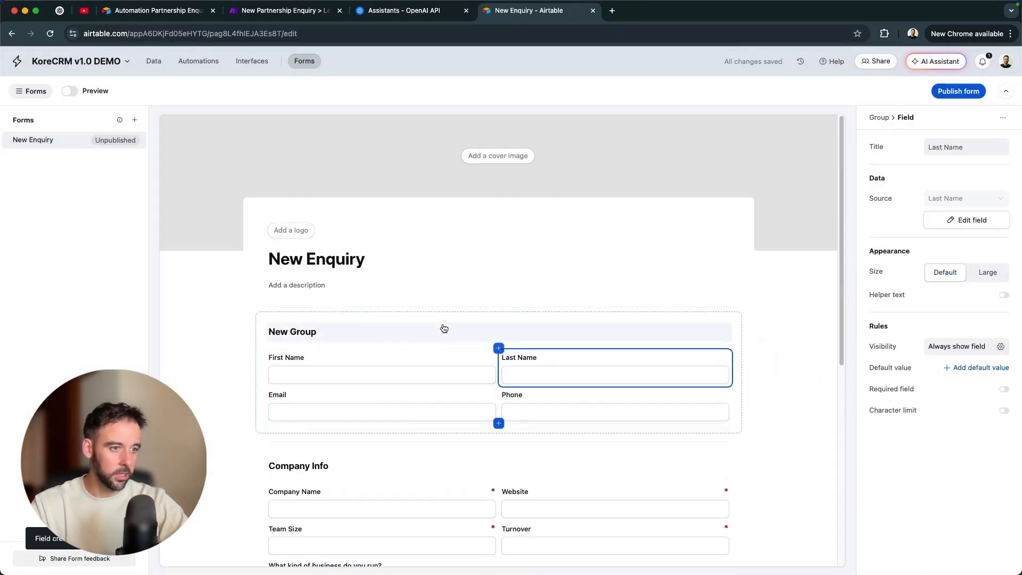
# Rename the new group holding the contact fields to "Your Info"
pyautogui.click(331, 333)
pyautogui.doubleClick(277, 331)
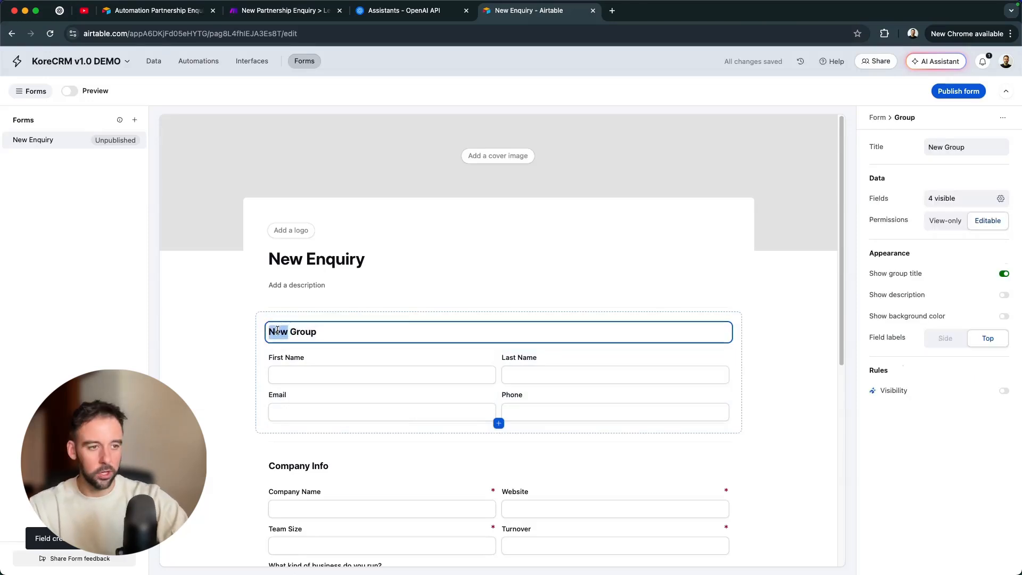
pyautogui.tripleClick(277, 331)
pyautogui.write('Your')
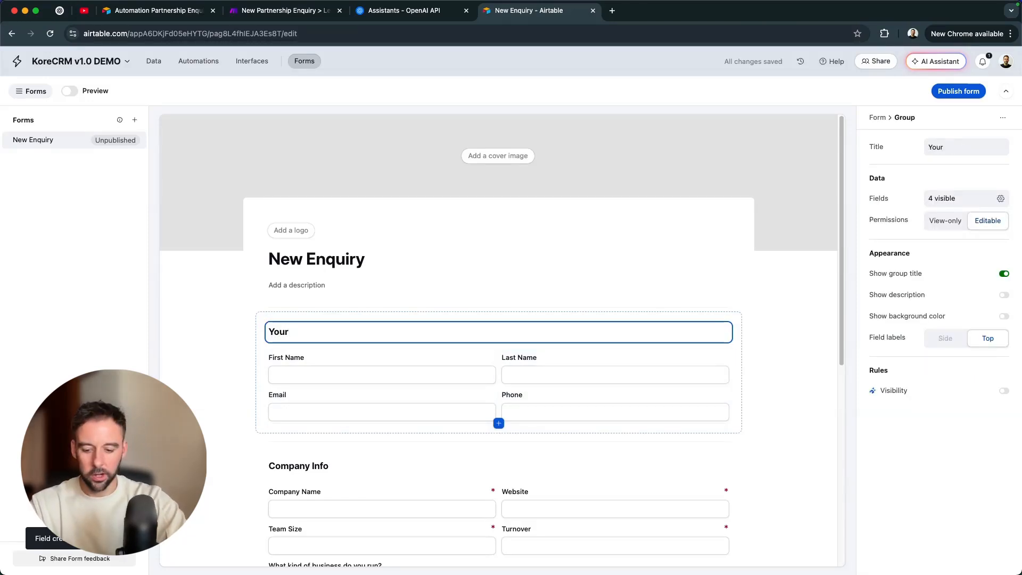
pyautogui.write(' Info')
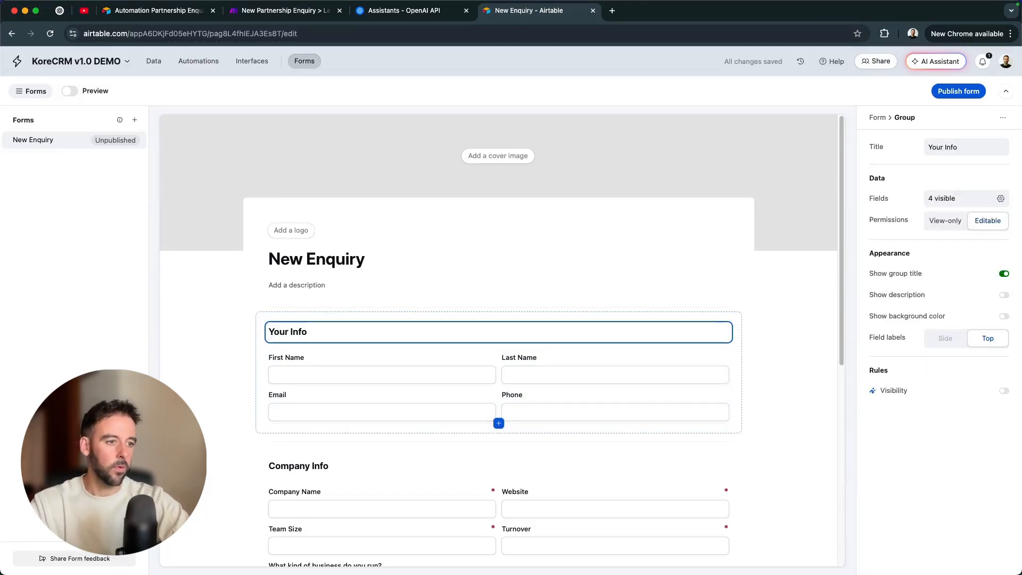
pyautogui.click(776, 291)
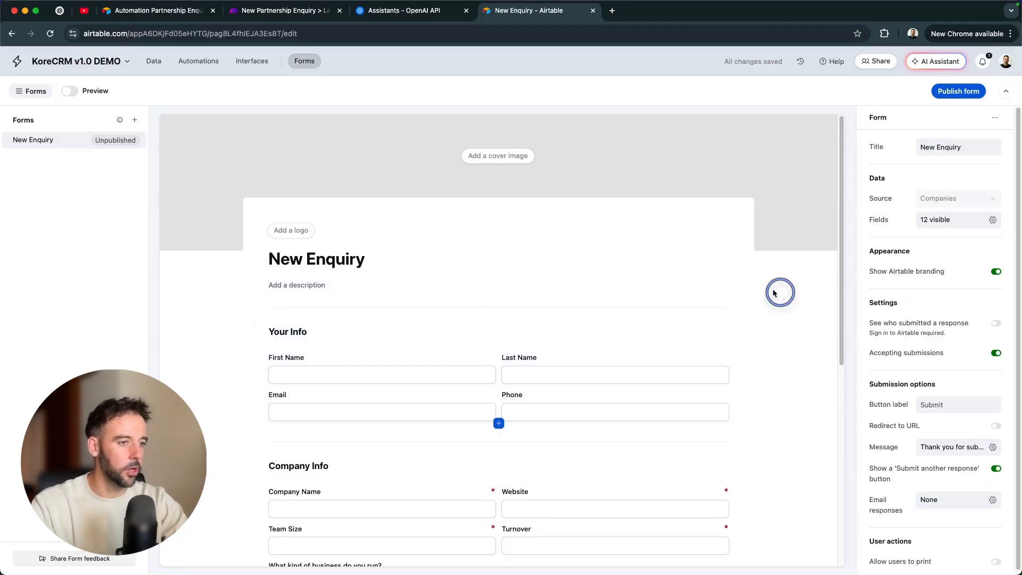
# Publish the New Enquiry form and copy its share link with access set to Anyone on the web
pyautogui.scroll(-10, 451, 399)
pyautogui.scroll(8, 497, 220)
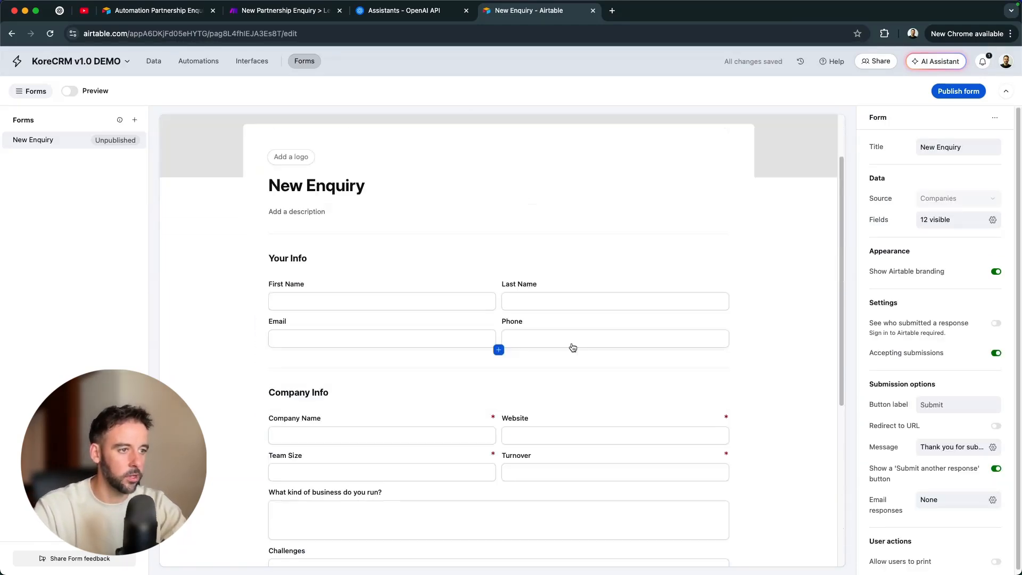
pyautogui.scroll(-2, 573, 347)
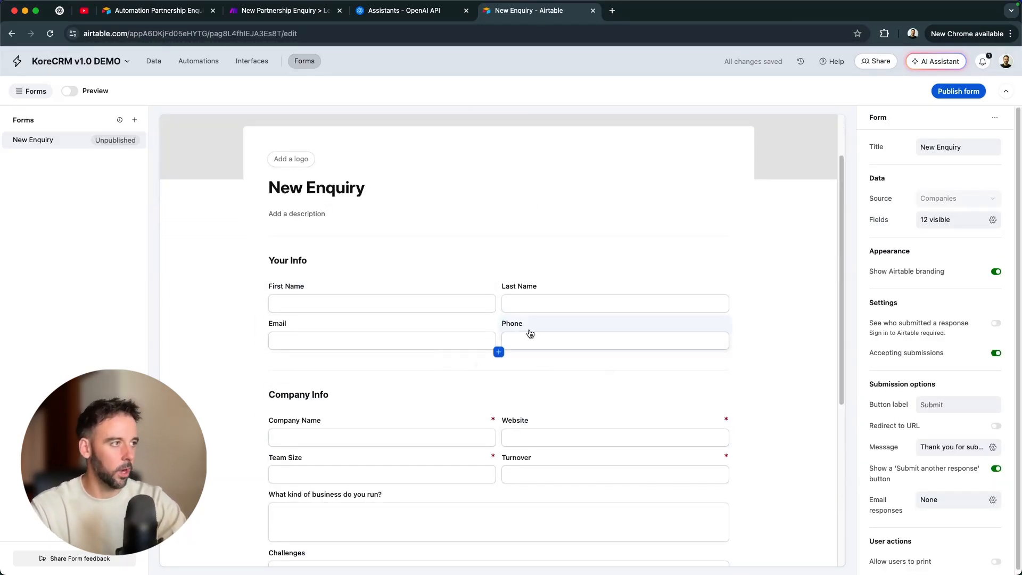
pyautogui.click(968, 95)
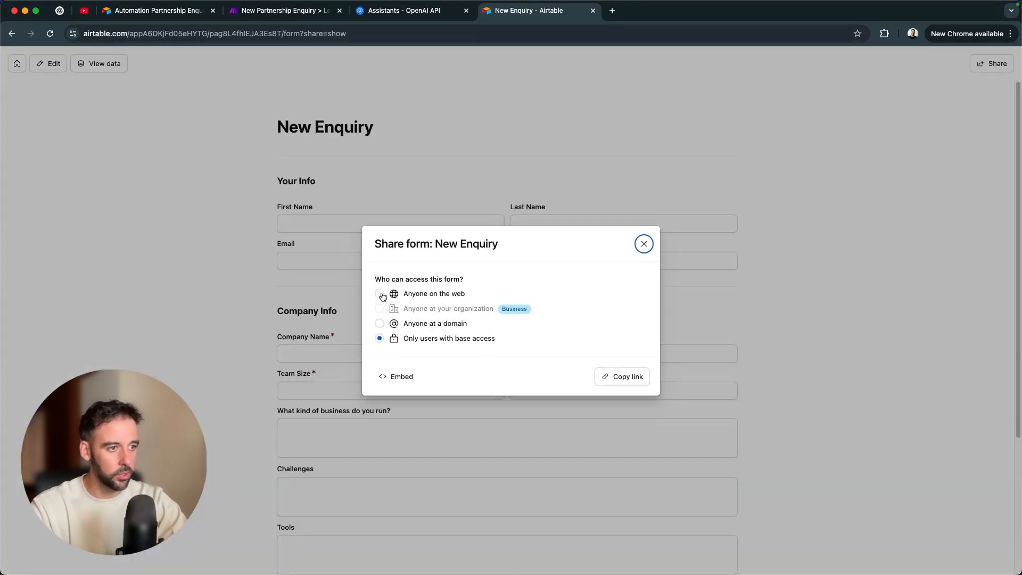
pyautogui.click(430, 296)
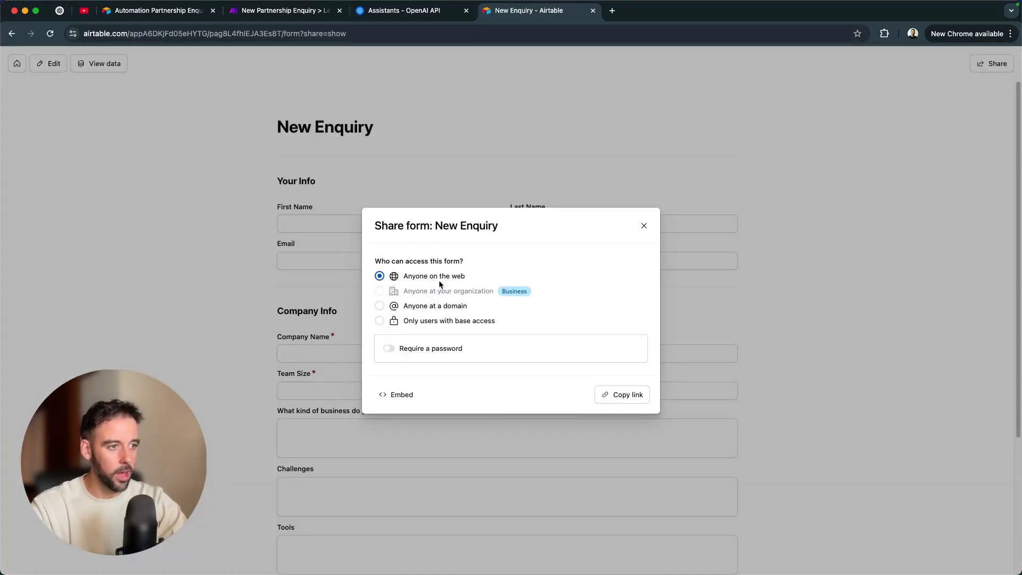
pyautogui.click(628, 395)
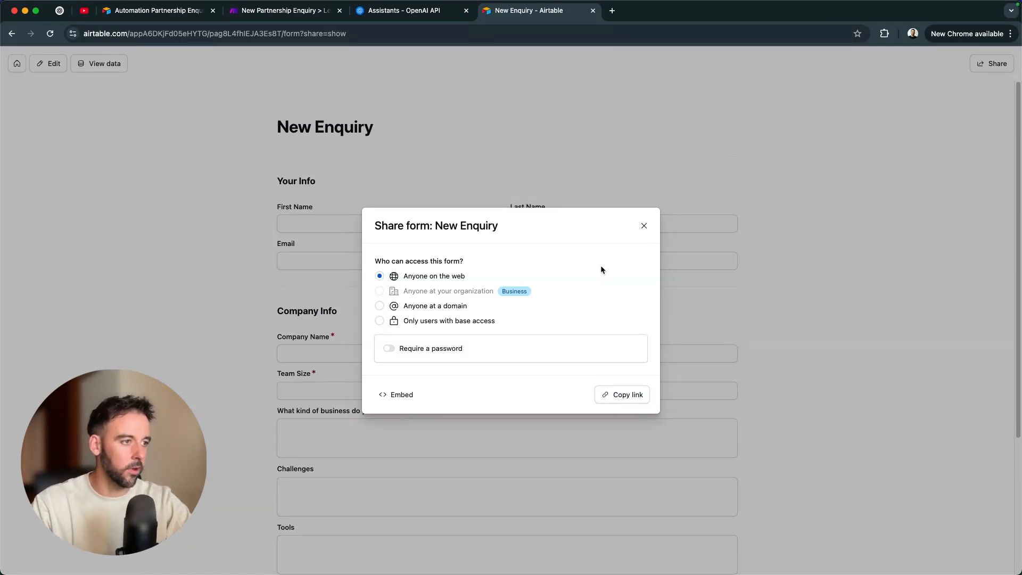
pyautogui.click(644, 226)
pyautogui.scroll(-5, 506, 250)
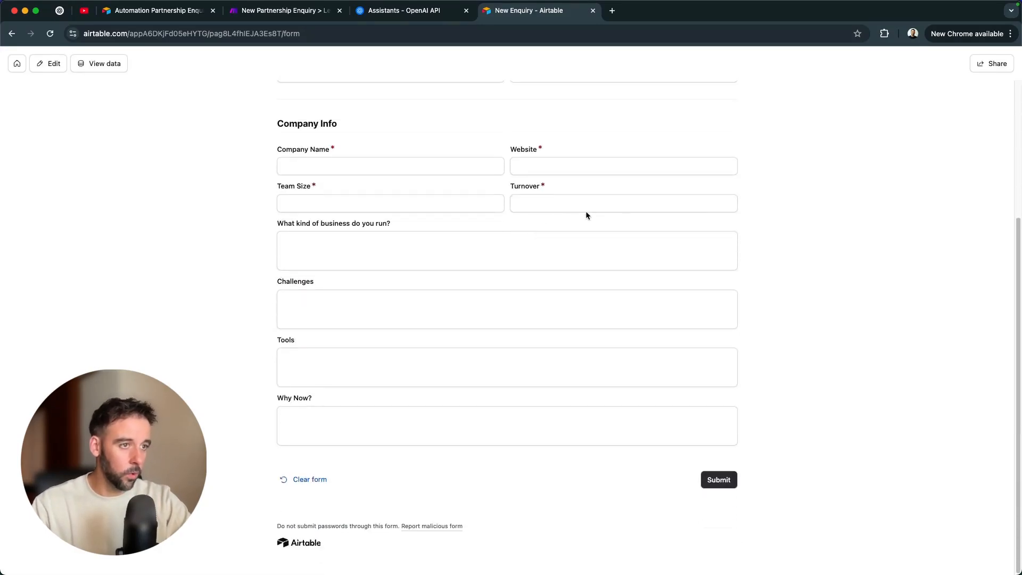
pyautogui.scroll(4, 461, 174)
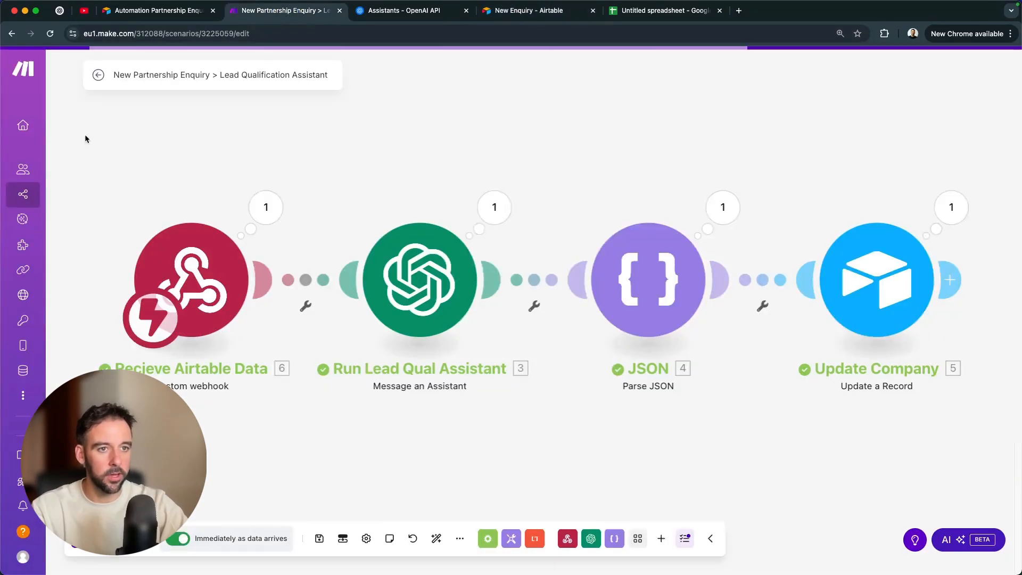
# Switch to Make and create a new scenario that starts with the Airtable Watch Responses trigger
pyautogui.click(70, 198)
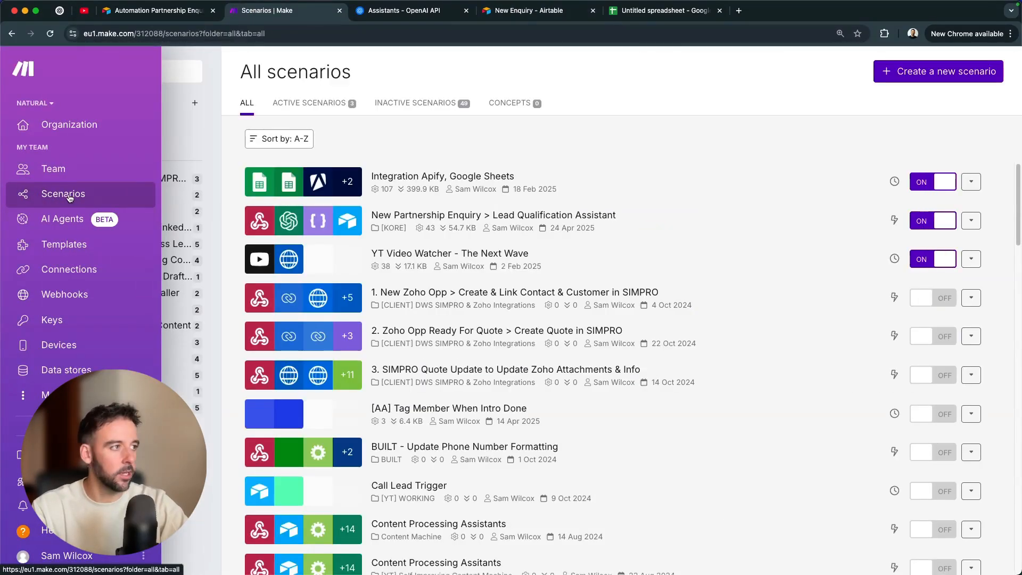
pyautogui.click(945, 75)
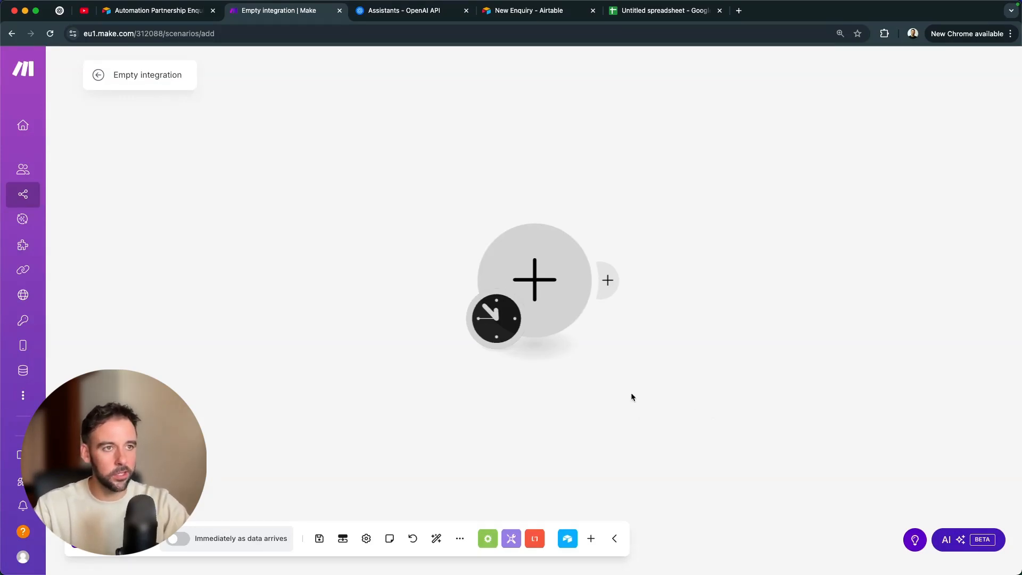
pyautogui.click(539, 238)
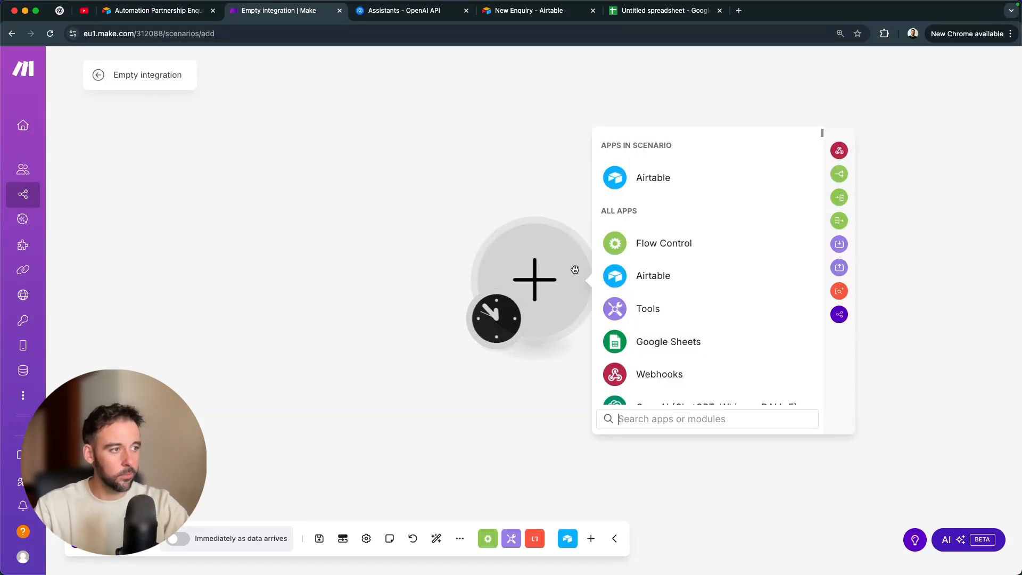
pyautogui.click(662, 181)
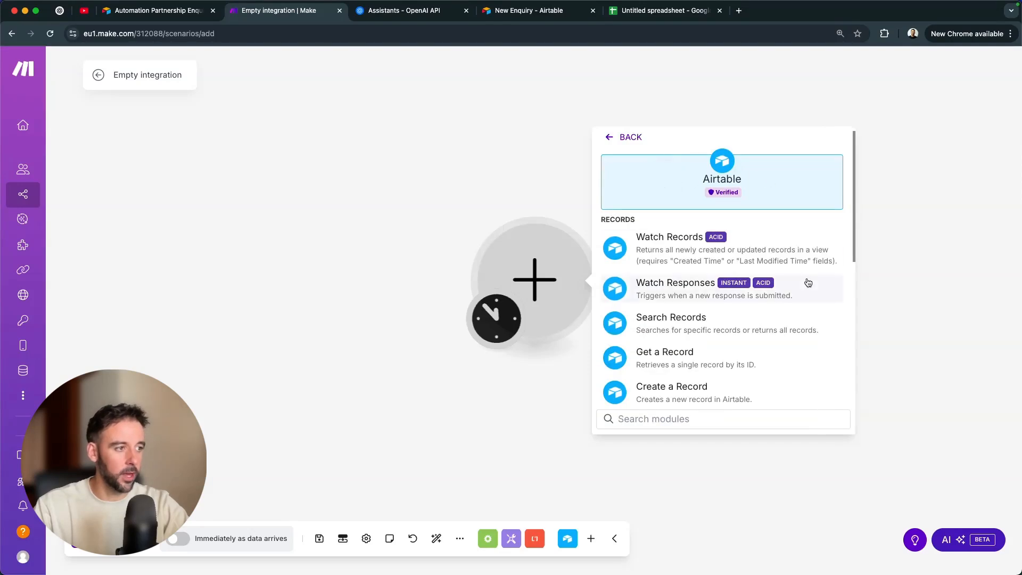
pyautogui.click(765, 293)
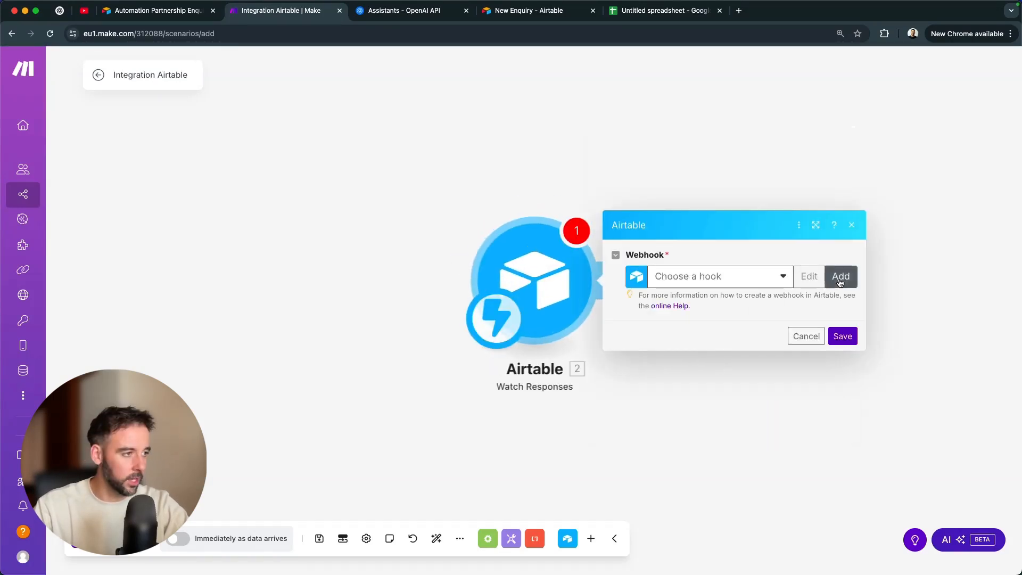
# Create a webhook named "New Enquiry Form Demo" for the Watch Responses trigger and save the module
pyautogui.click(839, 277)
pyautogui.tripleClick(695, 269)
pyautogui.write('New Enruiry Form Demo')
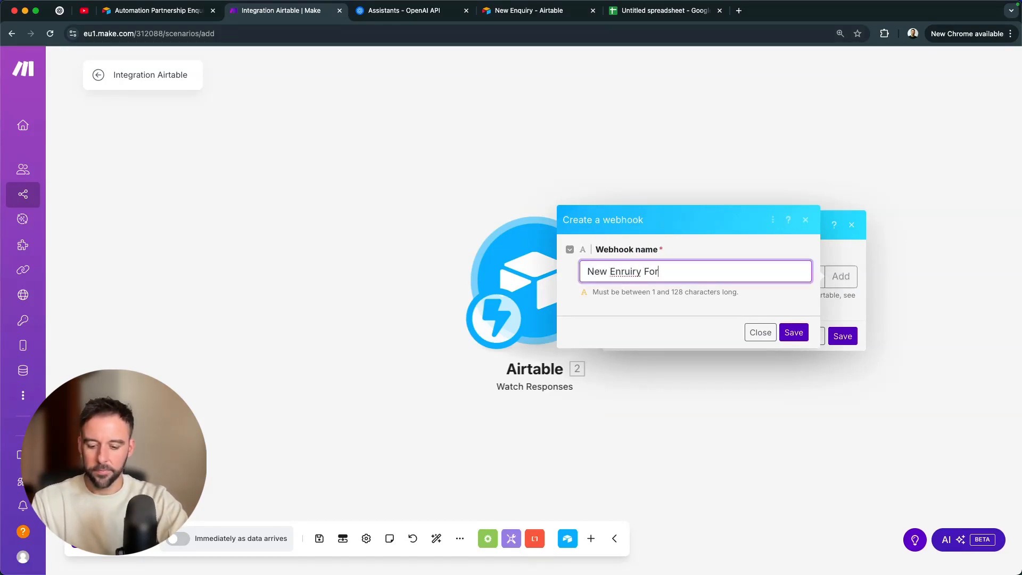
pyautogui.doubleClick(631, 275)
pyautogui.write('Enquiry')
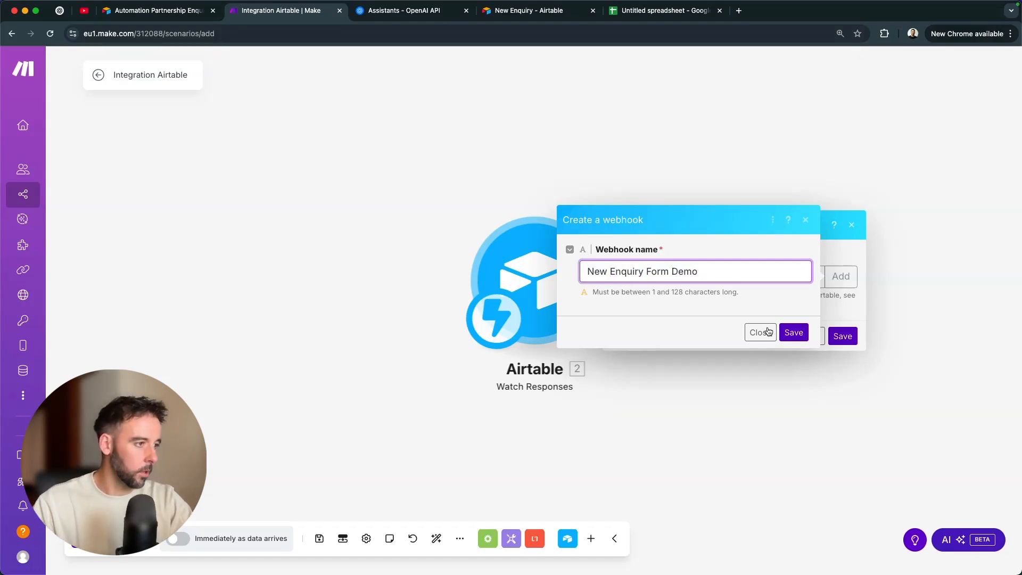
pyautogui.click(793, 332)
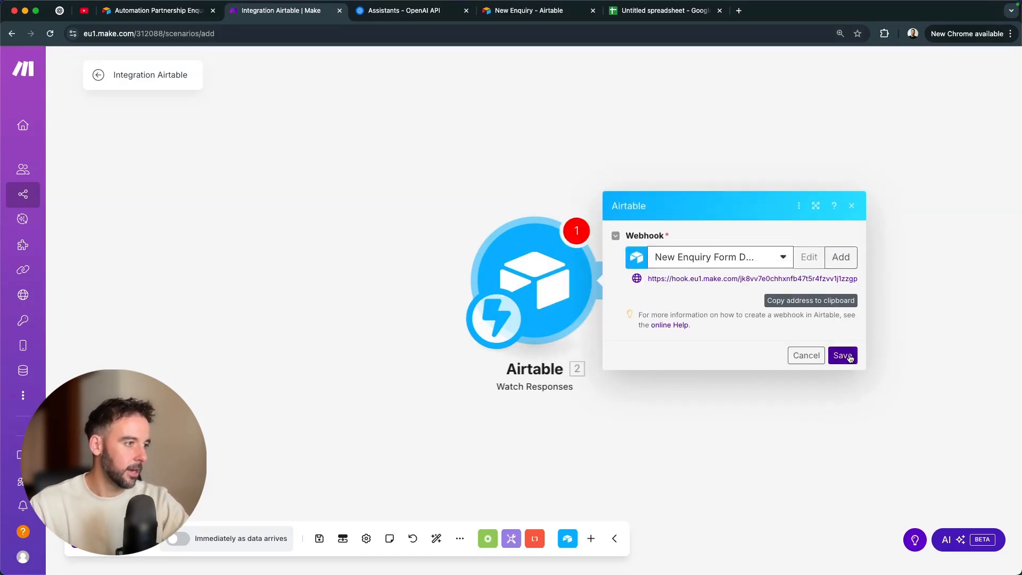
pyautogui.click(850, 358)
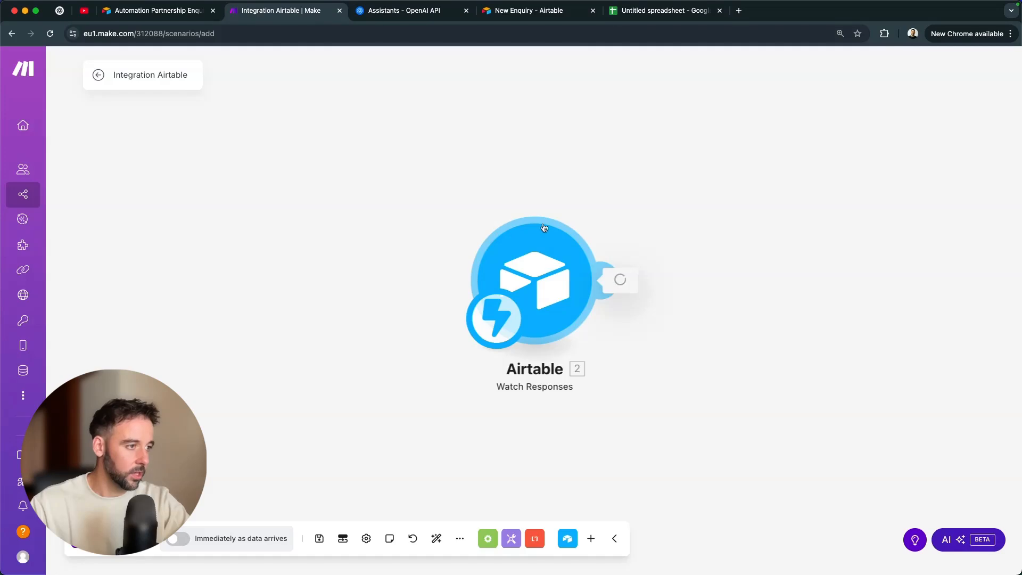
# Copy the webhook address from the Watch Responses module and open the New Enquiry form for editing in Airtable
pyautogui.click(532, 266)
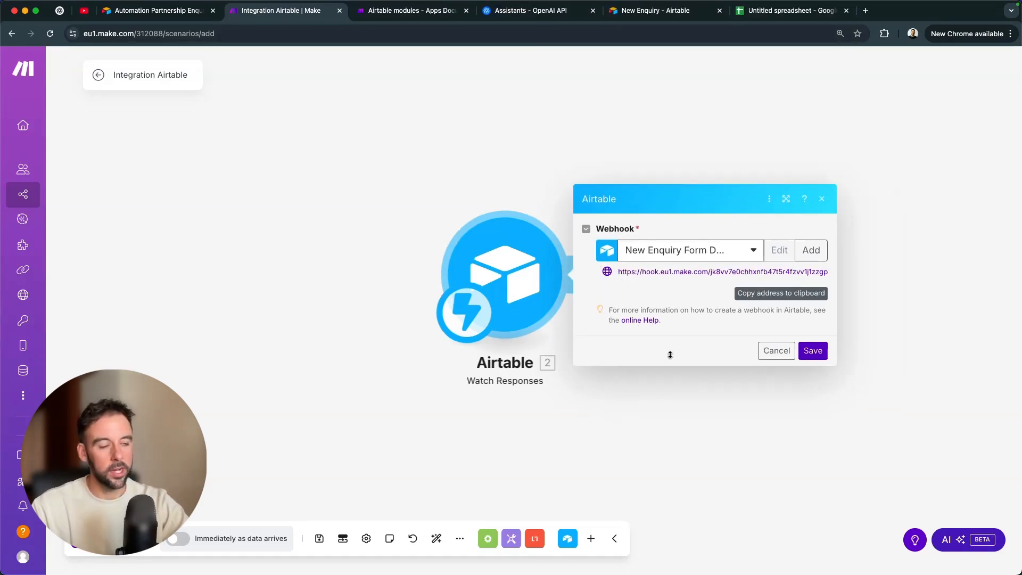
pyautogui.click(785, 294)
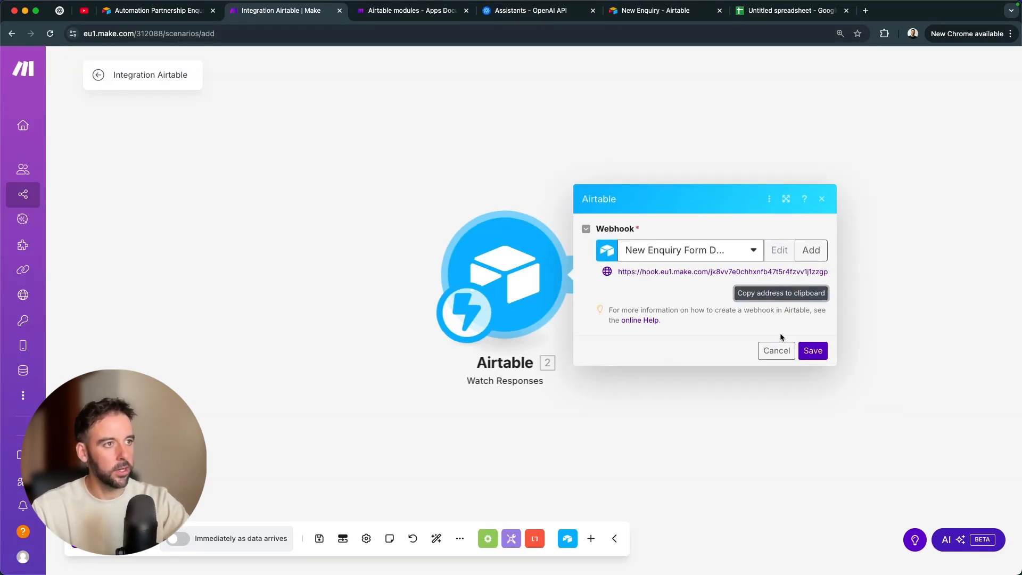
pyautogui.click(660, 11)
pyautogui.scroll(-2, 456, 367)
pyautogui.scroll(2, 373, 277)
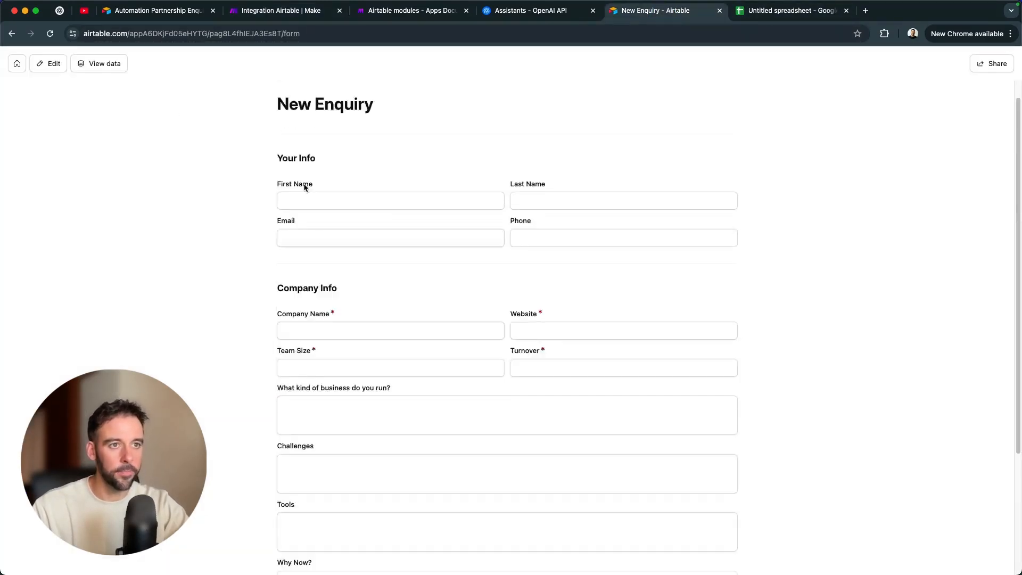
pyautogui.click(55, 63)
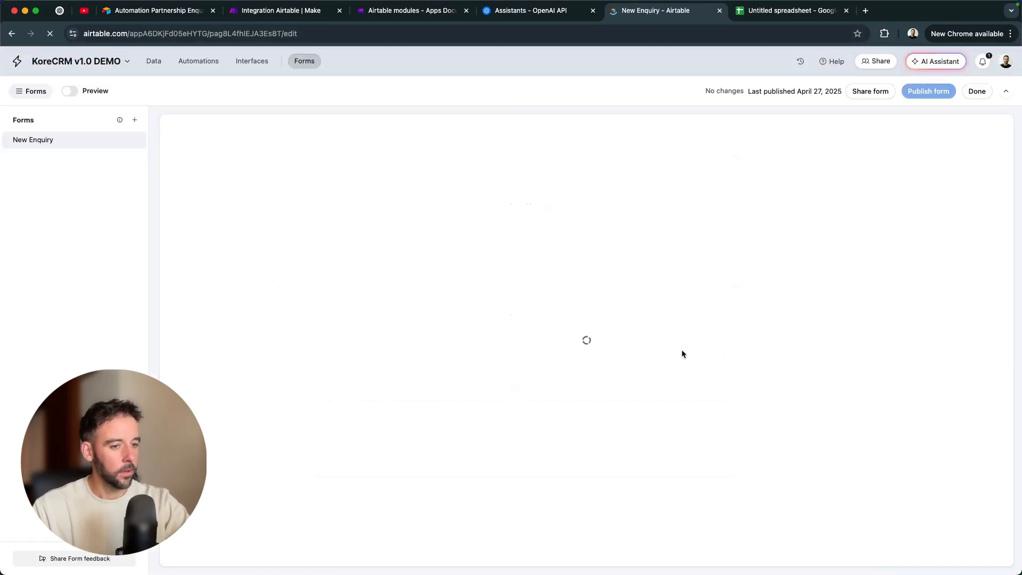
# Enable Redirect to URL in the form's submission options and paste the Make webhook address as the URL
pyautogui.scroll(-1, 886, 366)
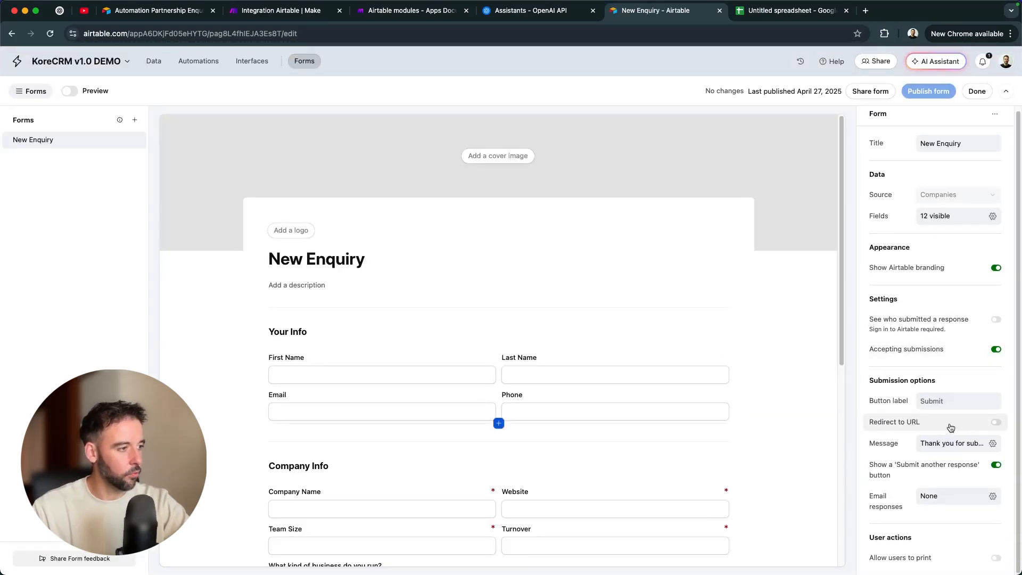
pyautogui.click(995, 425)
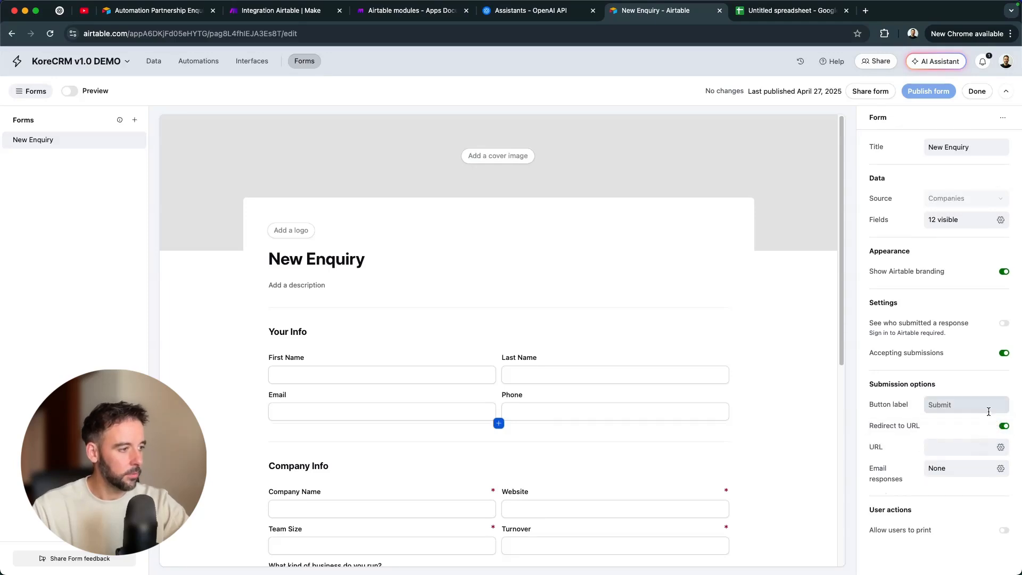
pyautogui.click(951, 449)
pyautogui.press('super+v')
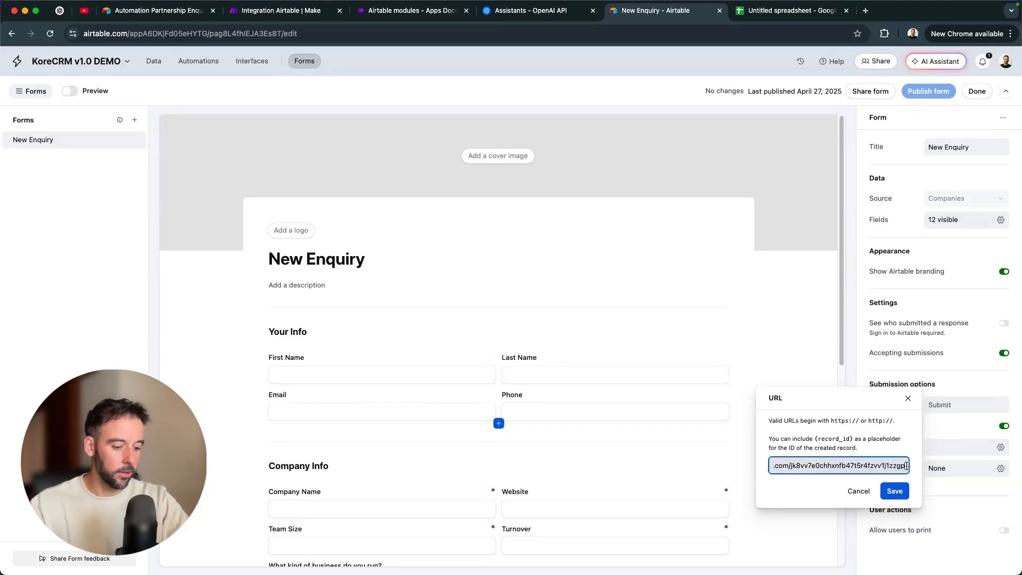
# Append ?record_id={record_id}, copied from the Make help article on Watch Responses, to the redirect URL and save it
pyautogui.click(410, 20)
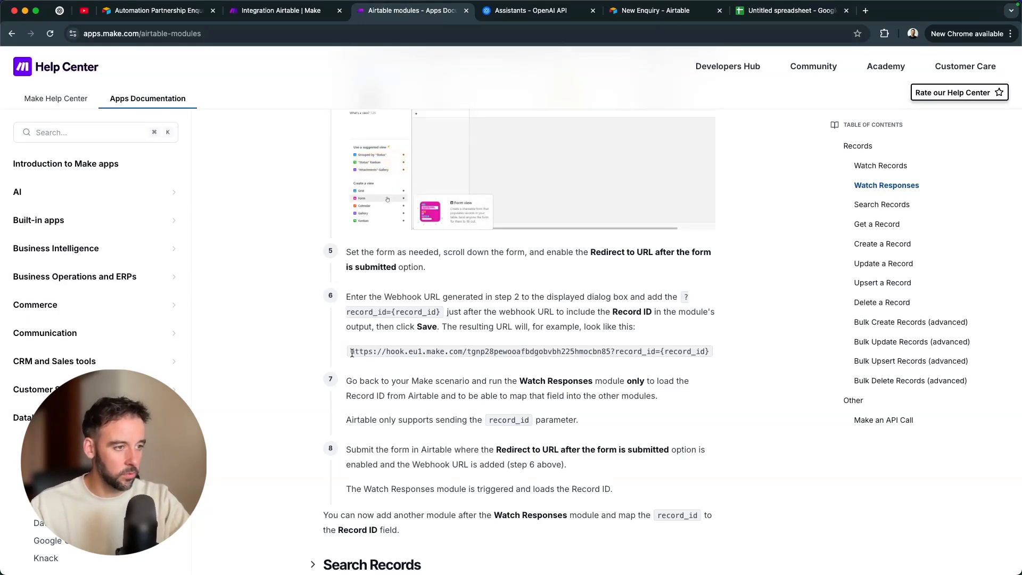
pyautogui.moveTo(352, 353); pyautogui.dragTo(710, 351)
pyautogui.click(617, 361)
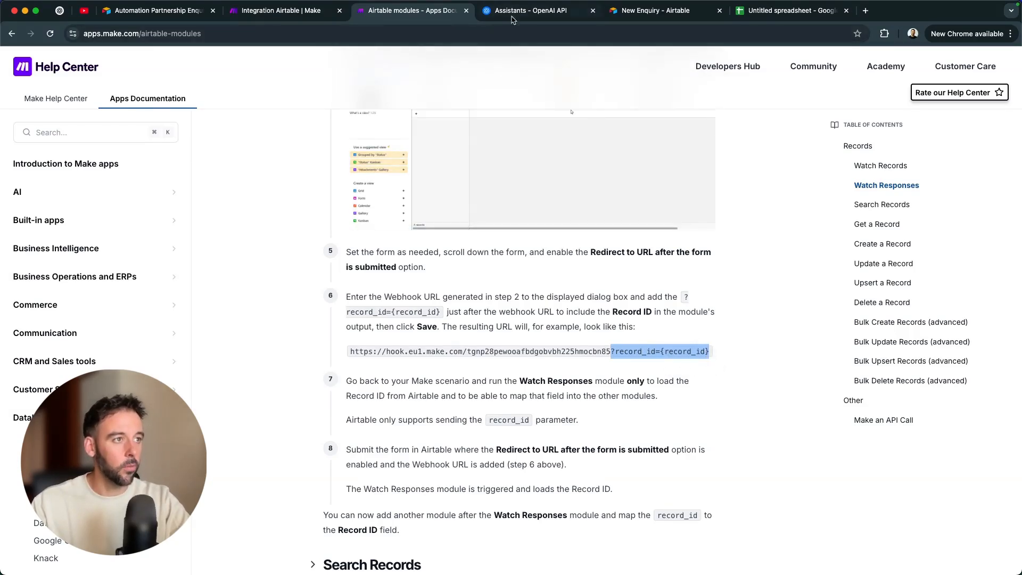
pyautogui.click(656, 10)
pyautogui.press('super+v')
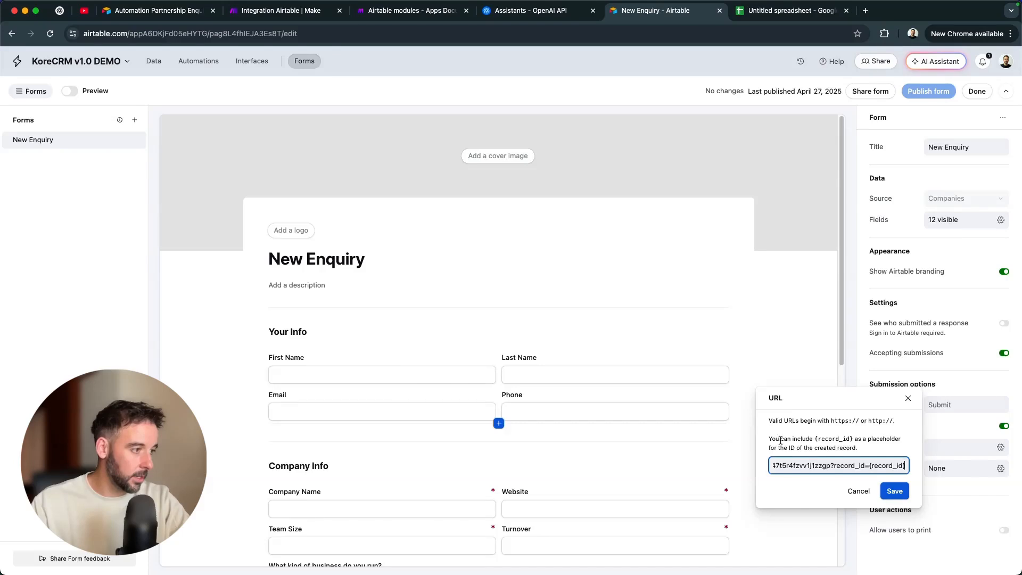
pyautogui.moveTo(832, 465); pyautogui.dragTo(961, 477)
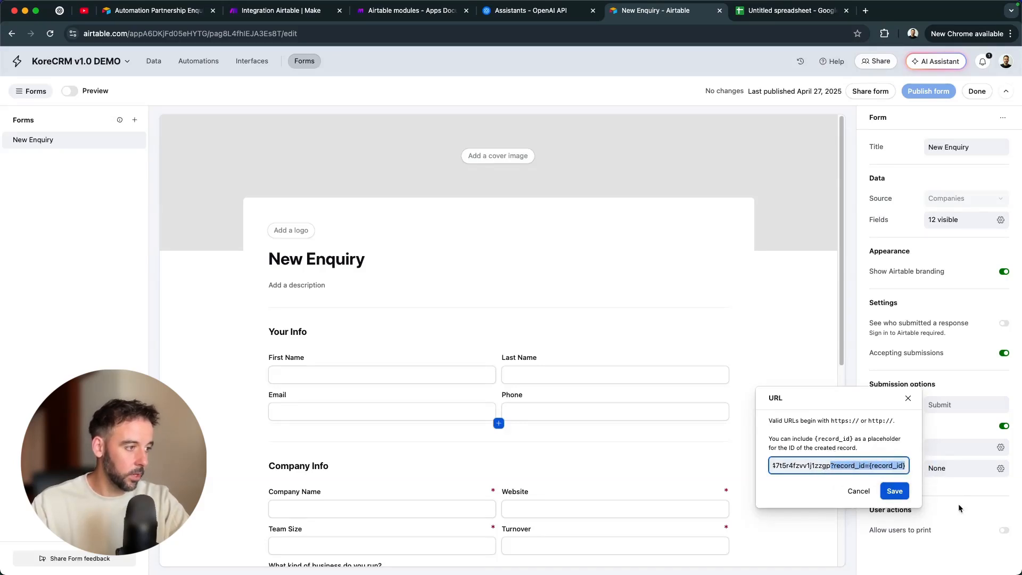
pyautogui.click(905, 466)
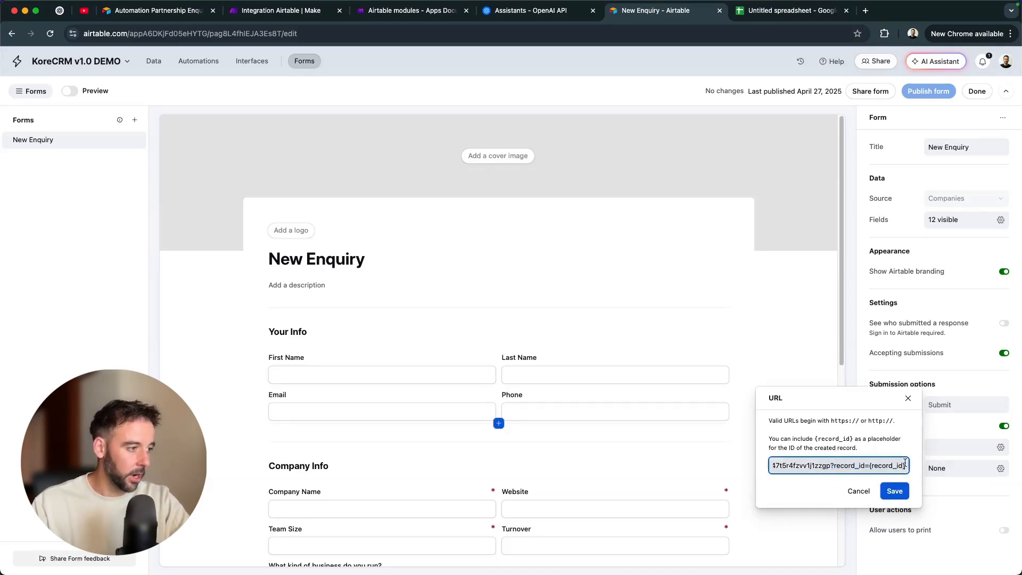
pyautogui.click(895, 490)
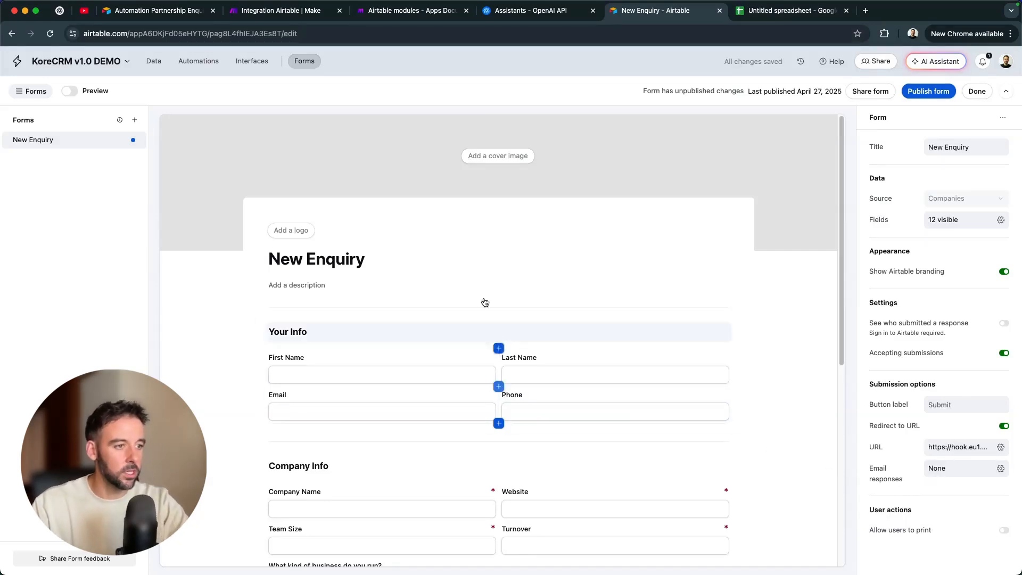
# Return to the Make scenario and save the Watch Responses module with the New Enquiry Form Demo webhook
pyautogui.click(314, 12)
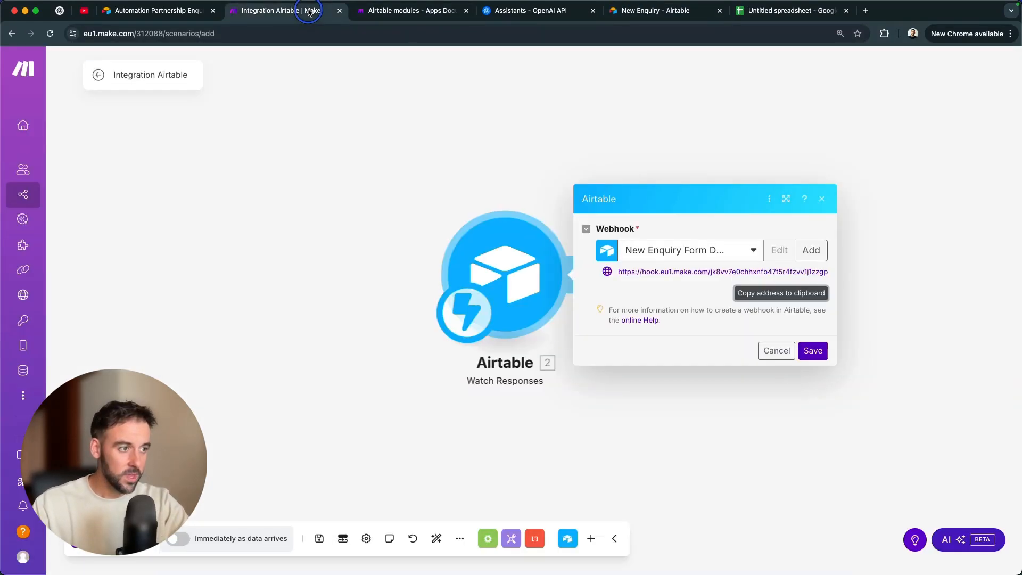
pyautogui.click(811, 352)
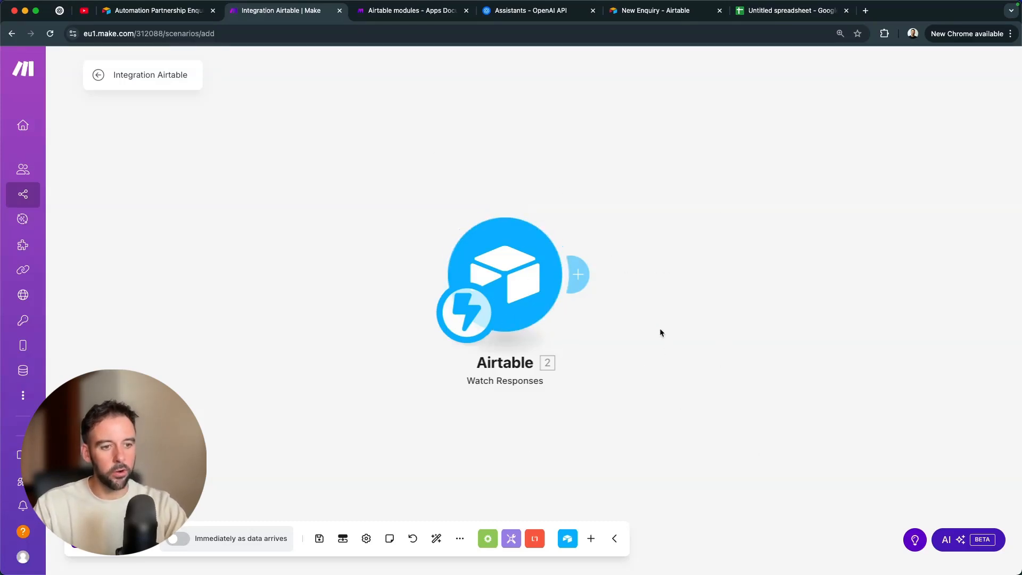
# Run the Make scenario once so it waits for a form response, and publish the New Enquiry form in Airtable
pyautogui.moveTo(746, 367); pyautogui.dragTo(626, 358)
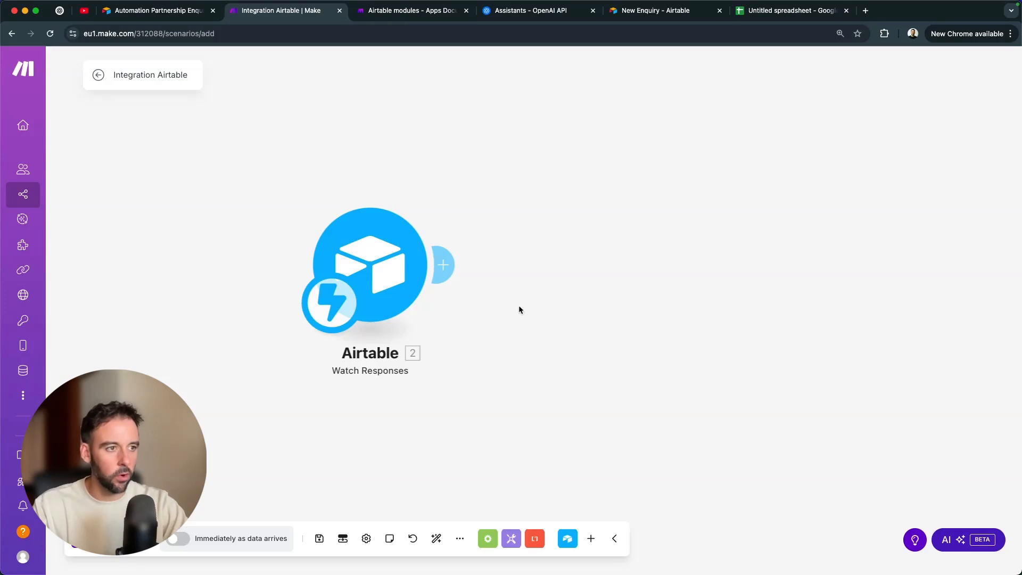
pyautogui.moveTo(529, 337); pyautogui.dragTo(564, 340)
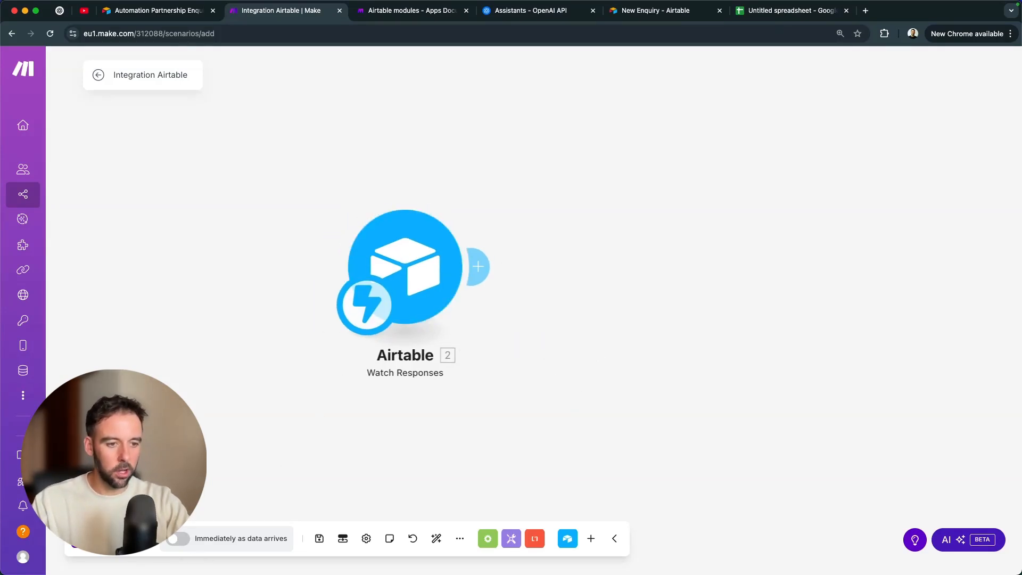
pyautogui.click(113, 539)
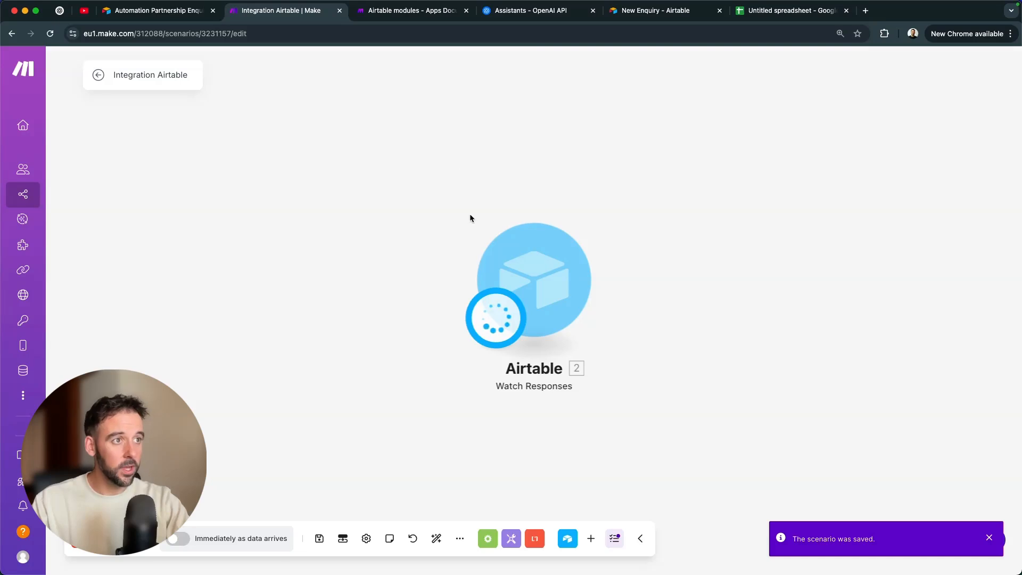
pyautogui.press('super+7')
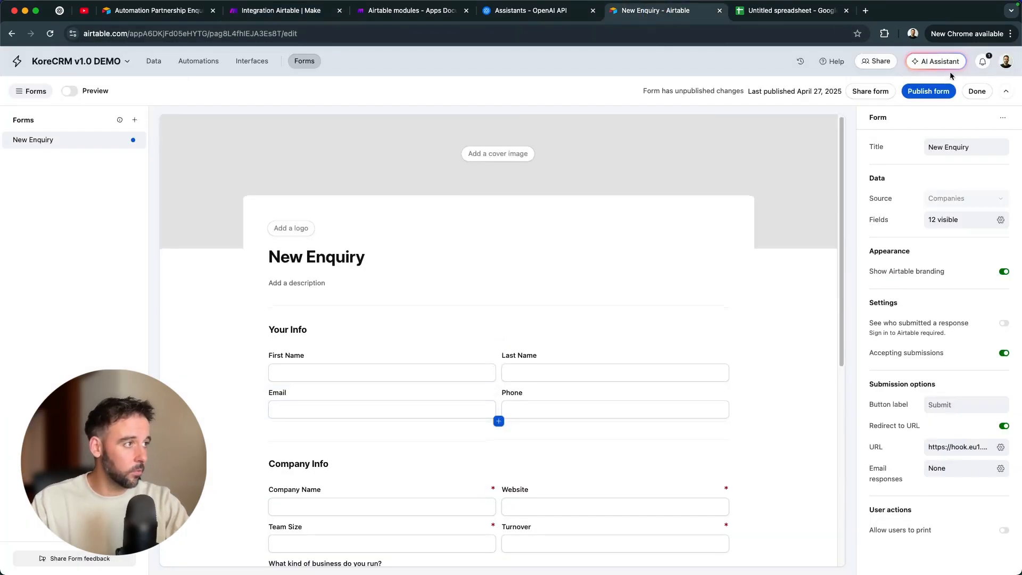
pyautogui.click(932, 92)
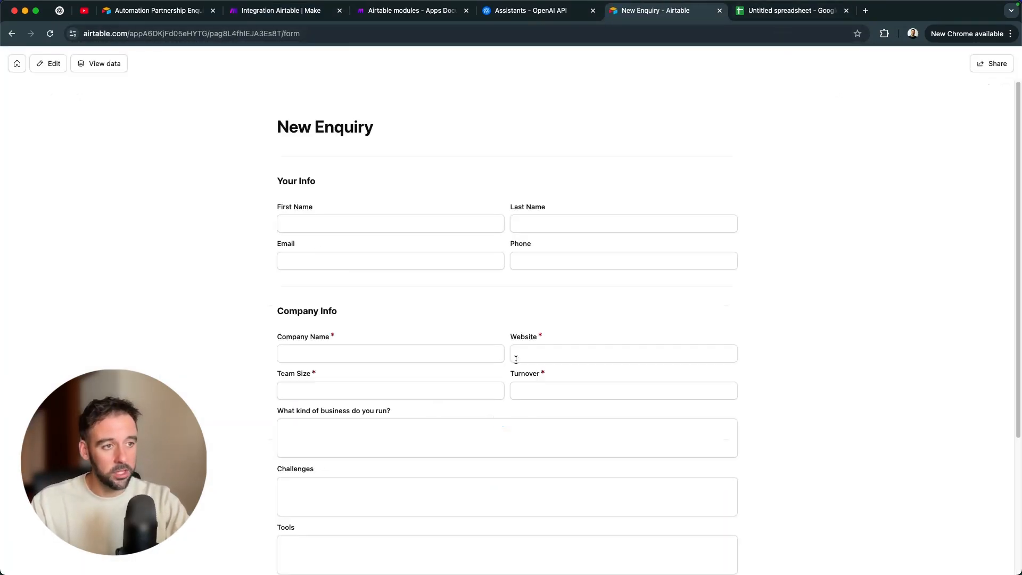
# Copy the sample lead's first and last name from row 6 of the Google Sheets spreadsheet into the New Enquiry form
pyautogui.click(784, 16)
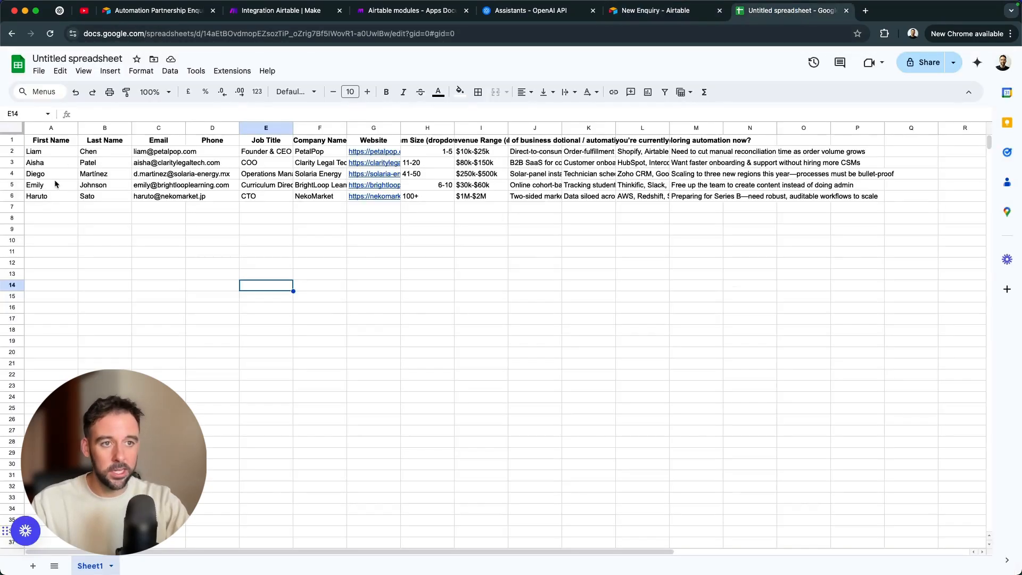
pyautogui.click(46, 196)
pyautogui.hotkey('ctrl', 'c')
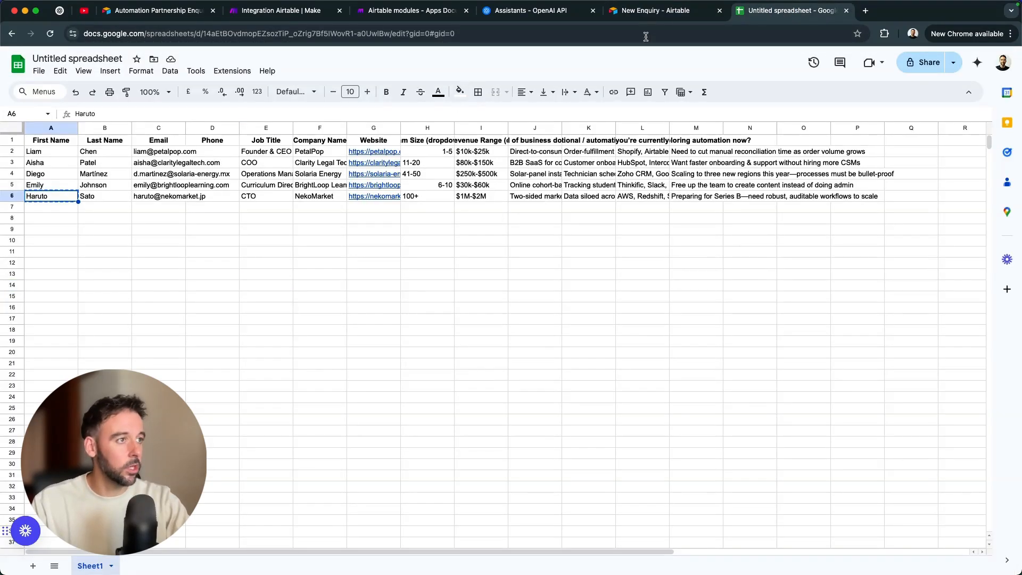
pyautogui.click(624, 16)
pyautogui.click(340, 225)
pyautogui.hotkey('ctrl', 'v')
pyautogui.click(830, 11)
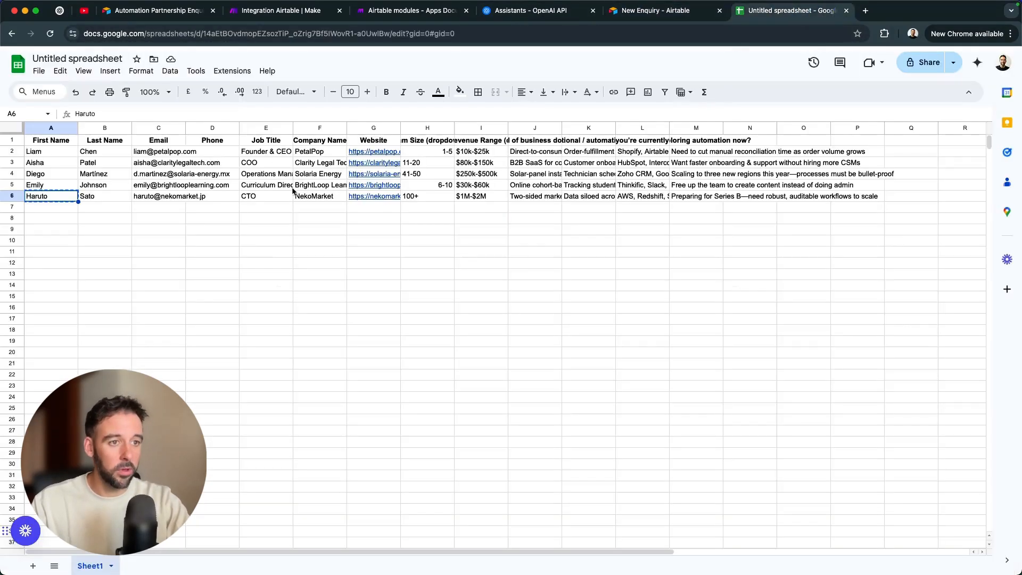
pyautogui.click(94, 196)
pyautogui.hotkey('ctrl', 'c')
pyautogui.click(691, 11)
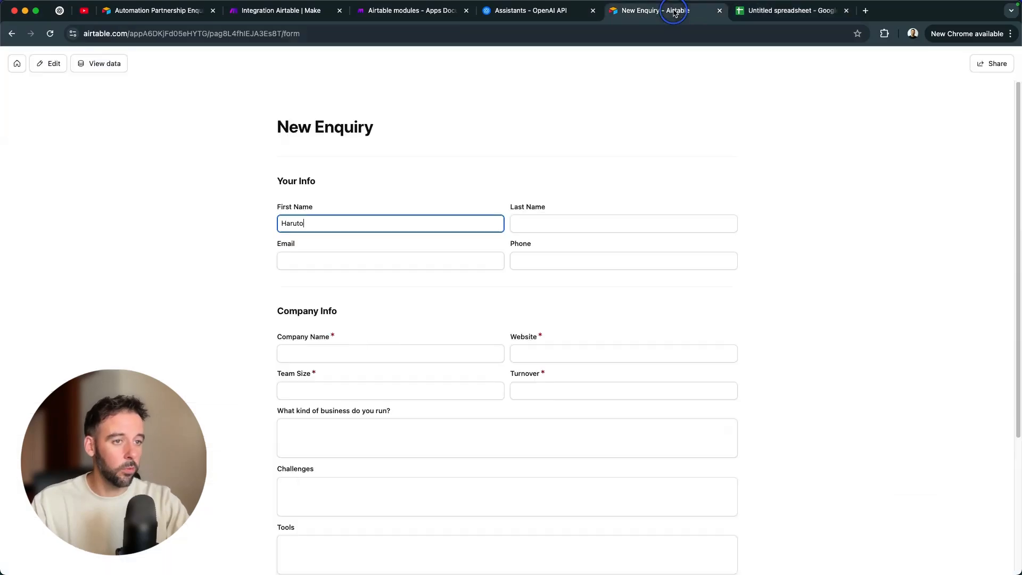
pyautogui.click(594, 220)
pyautogui.press('cmd+v')
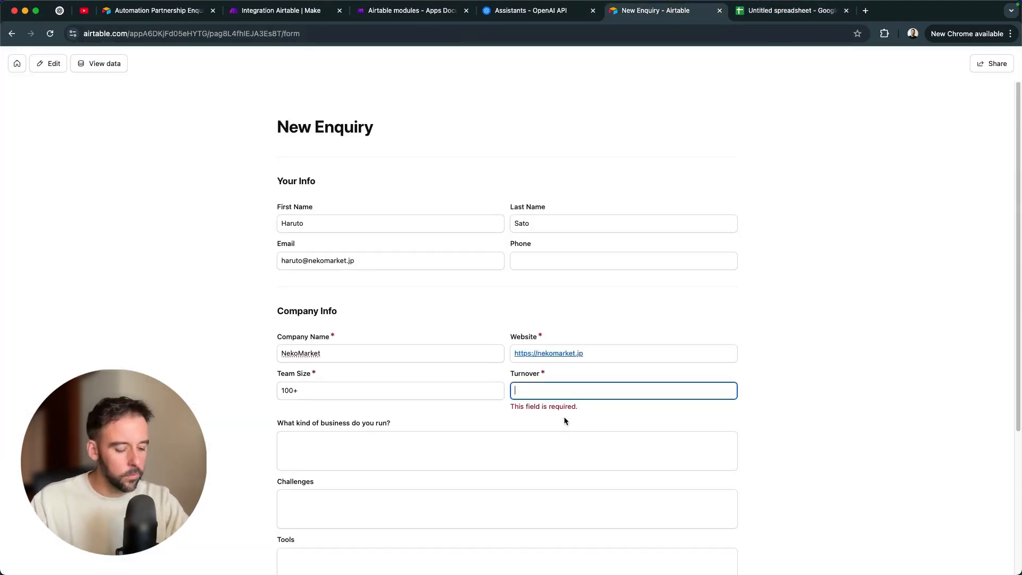
# Enter a turnover of $20,000,000, complete the business, Challenges, Tools and Why Now answers for NekoMarket, and review the entries
pyautogui.write('$20,000,000')
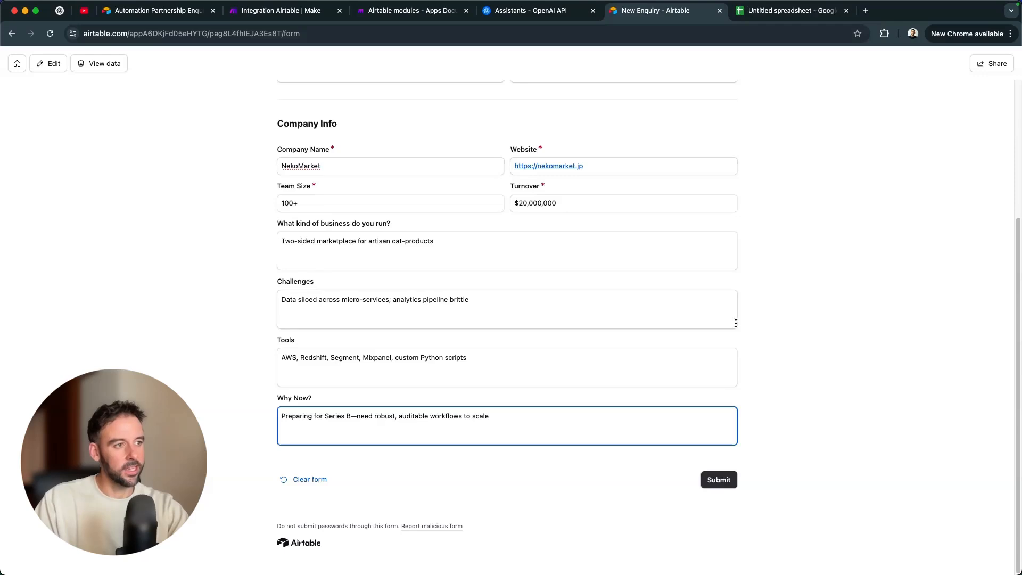
pyautogui.click(802, 364)
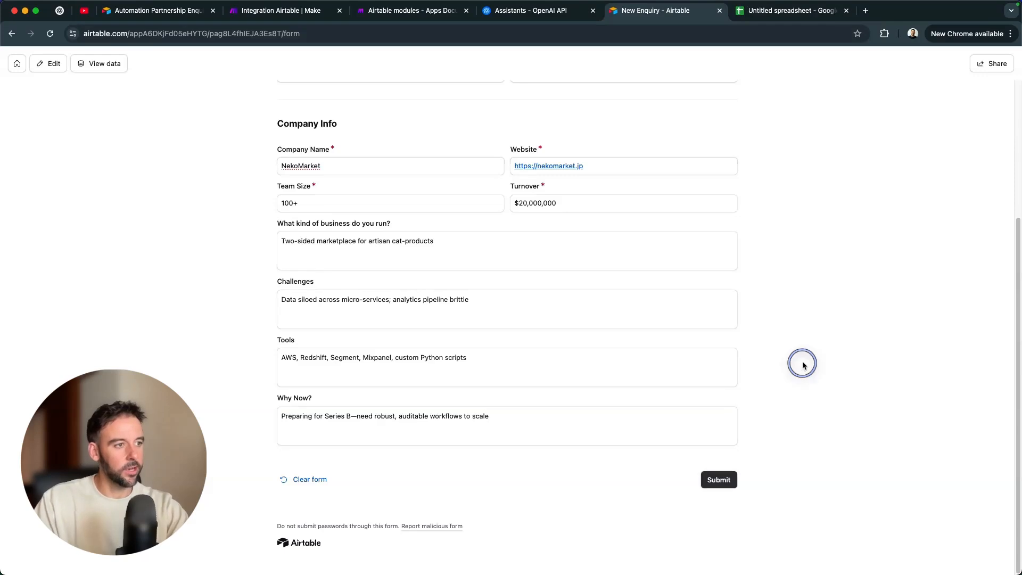
pyautogui.scroll(3, 778, 295)
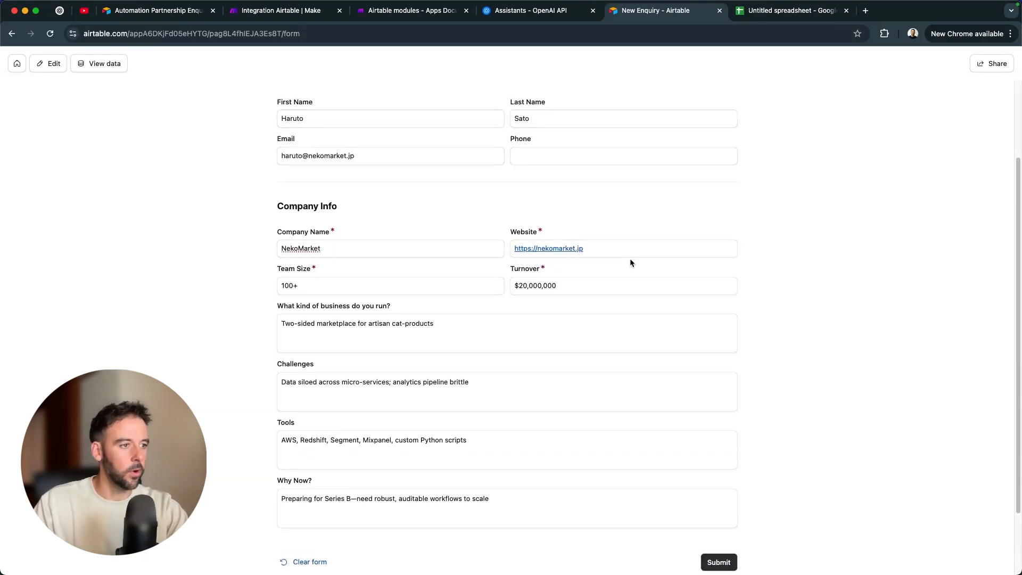
pyautogui.moveTo(289, 327); pyautogui.dragTo(529, 335)
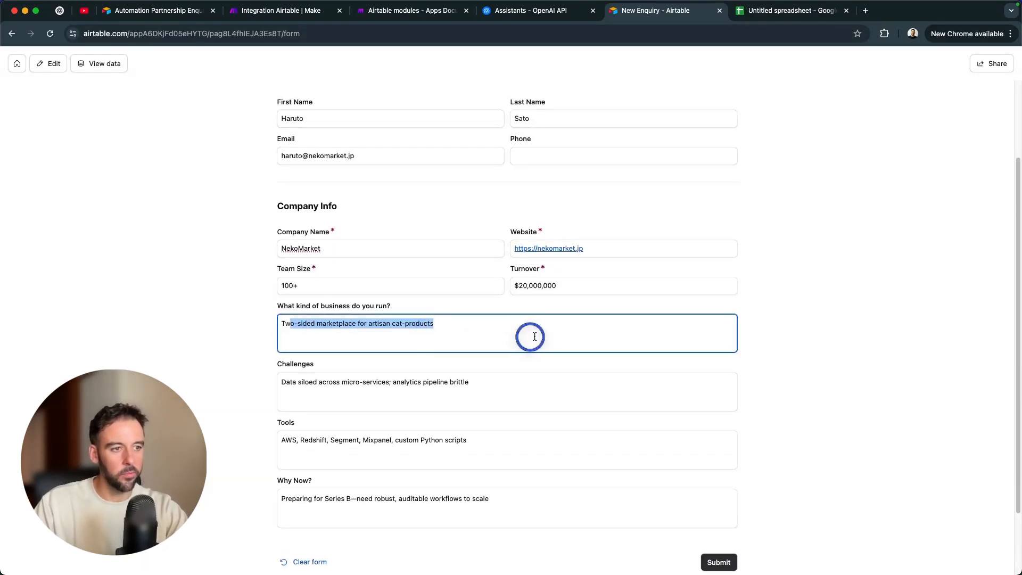
pyautogui.click(535, 335)
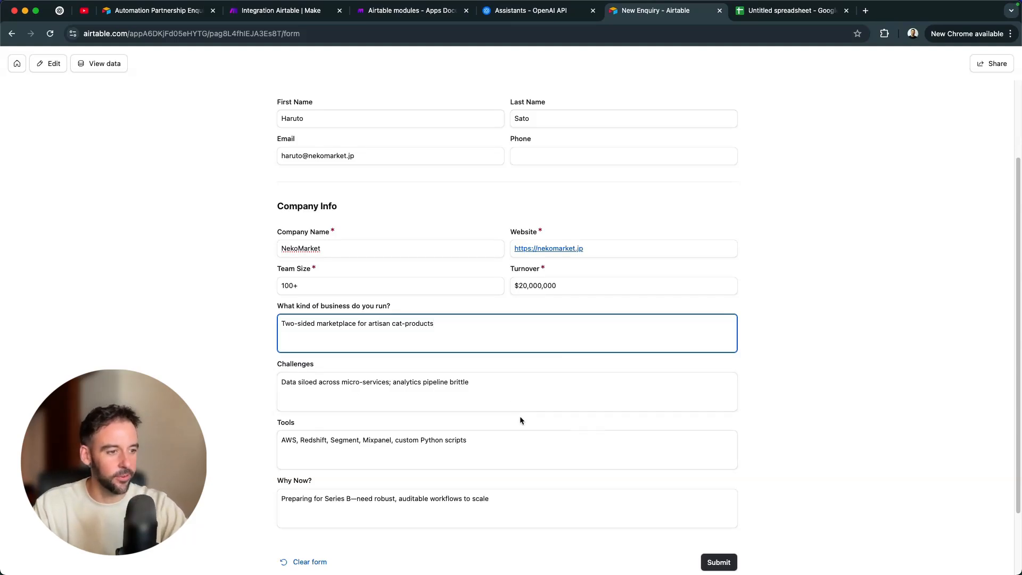
pyautogui.scroll(-3, 521, 420)
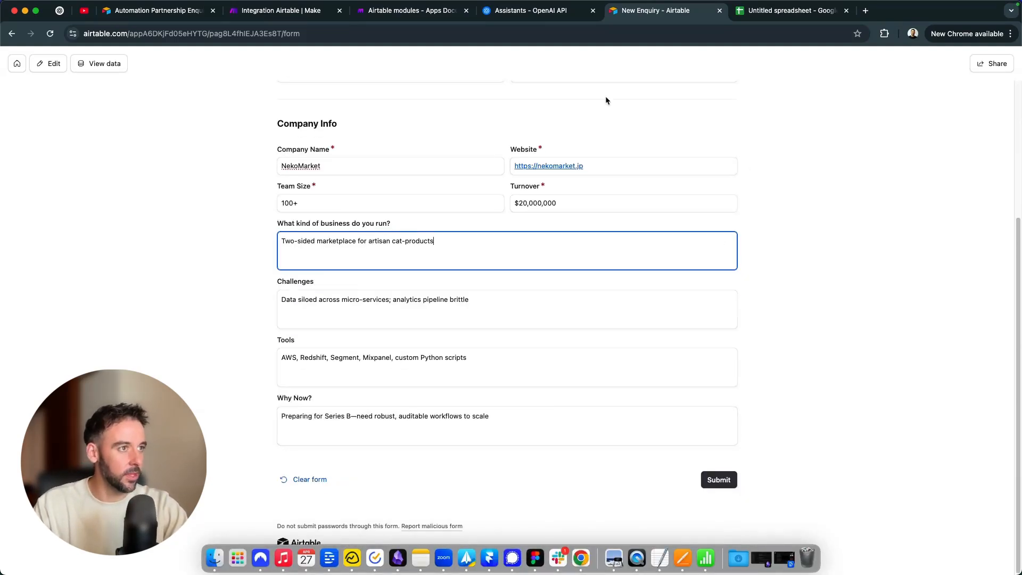
# Check that the Make scenario is listening for data, and submit the completed New Enquiry form
pyautogui.click(412, 10)
pyautogui.click(281, 10)
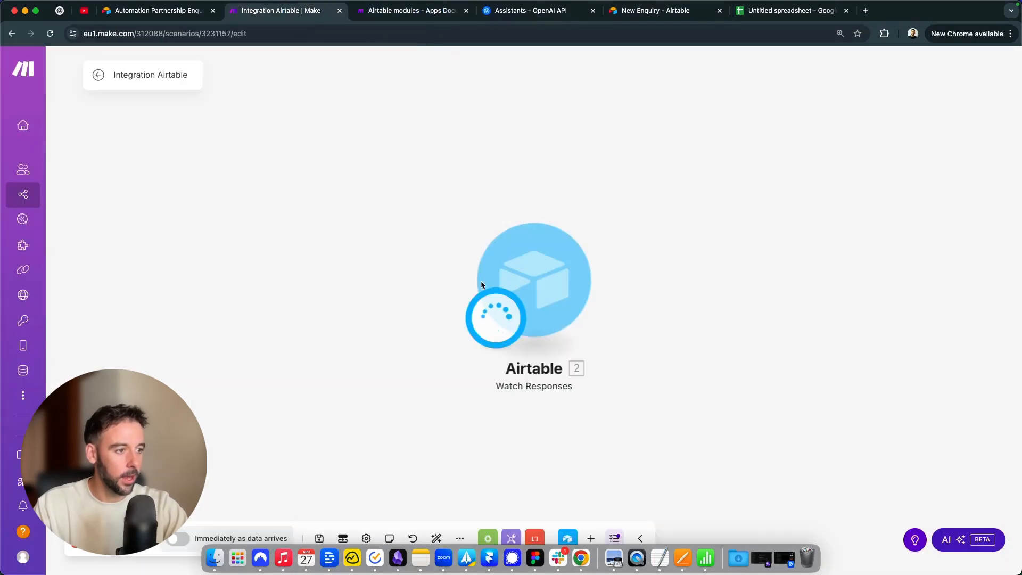
pyautogui.click(665, 25)
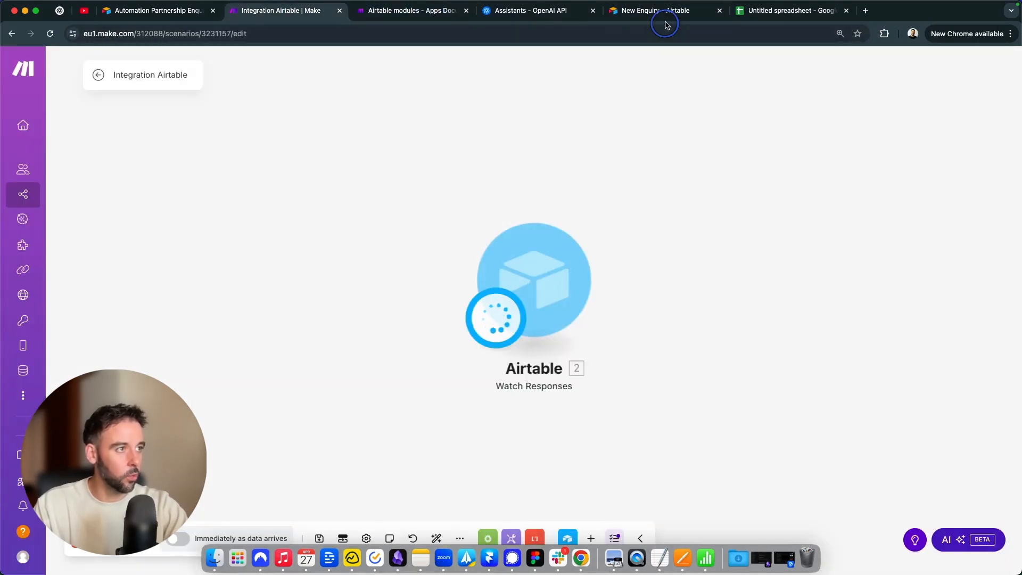
pyautogui.click(719, 482)
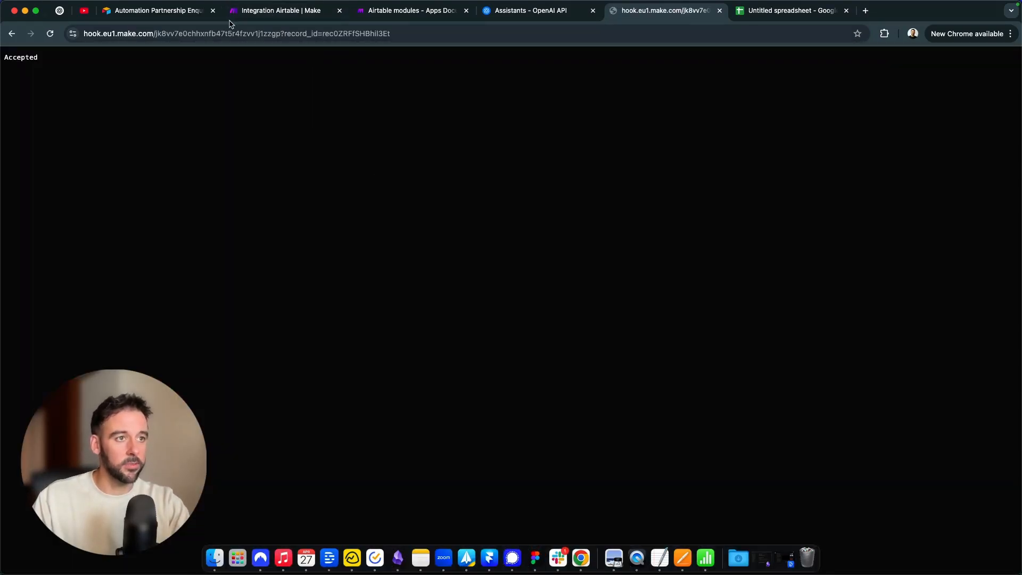
# Return to the Make scenario and inspect the record_id in the Watch Responses output bundle
pyautogui.click(232, 12)
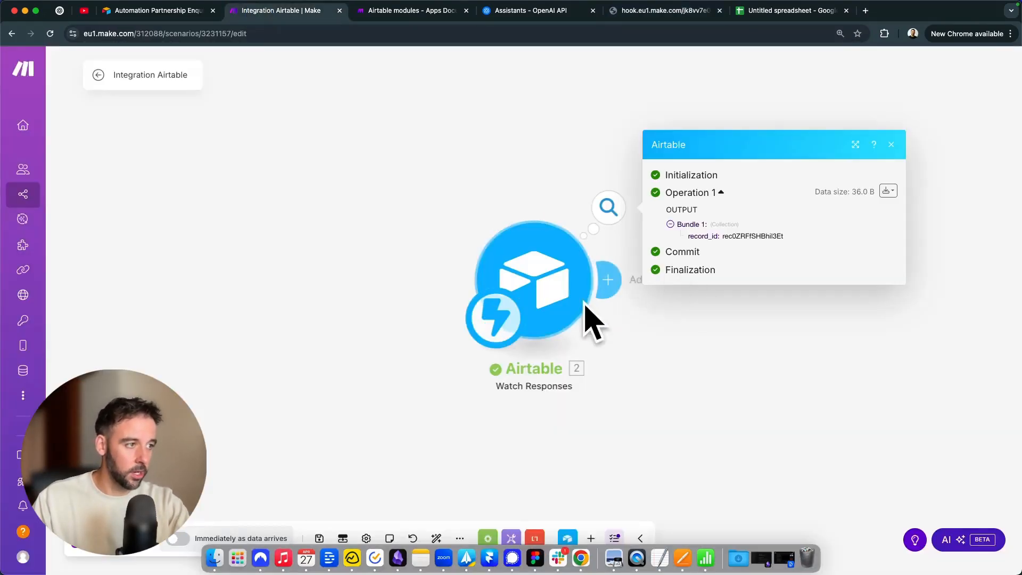
pyautogui.moveTo(722, 240); pyautogui.dragTo(798, 240)
pyautogui.click(724, 362)
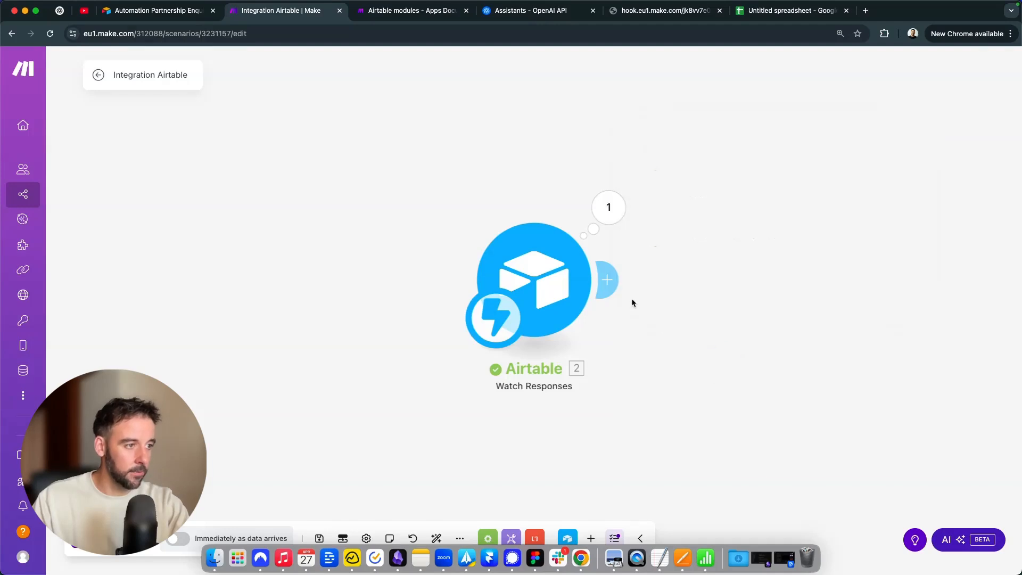
# Add an Airtable Get a Record module after Watch Responses and choose KoreCRM v1.0 DEMO as its base
pyautogui.click(607, 280)
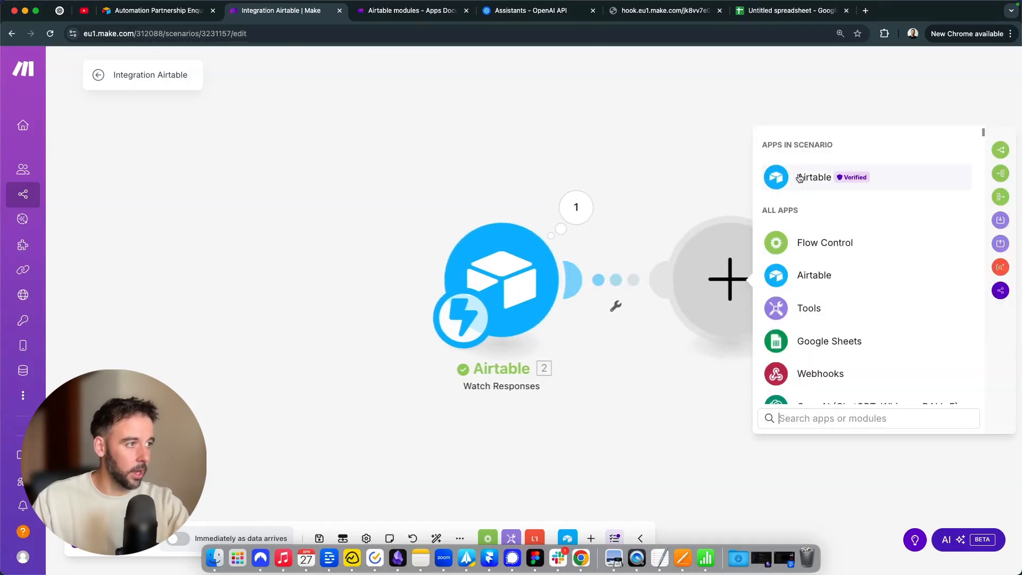
pyautogui.click(799, 178)
pyautogui.click(823, 284)
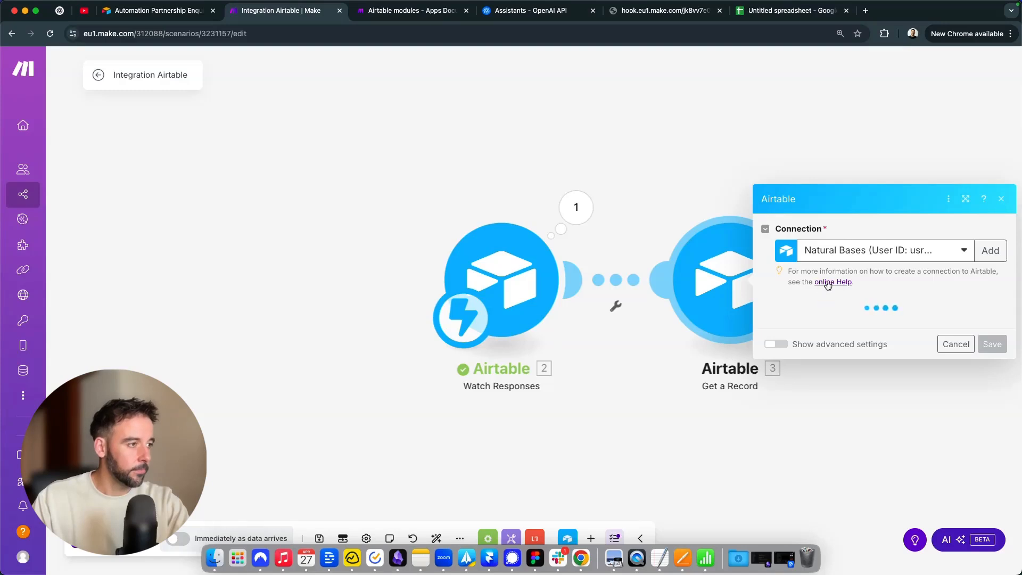
pyautogui.click(851, 326)
pyautogui.scroll(-10, 858, 392)
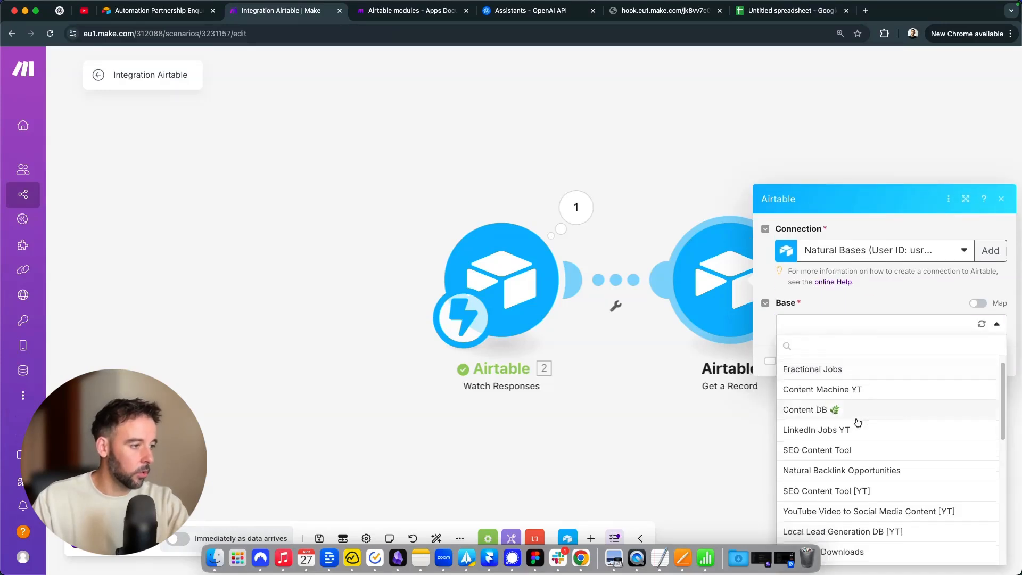
pyautogui.write('kore')
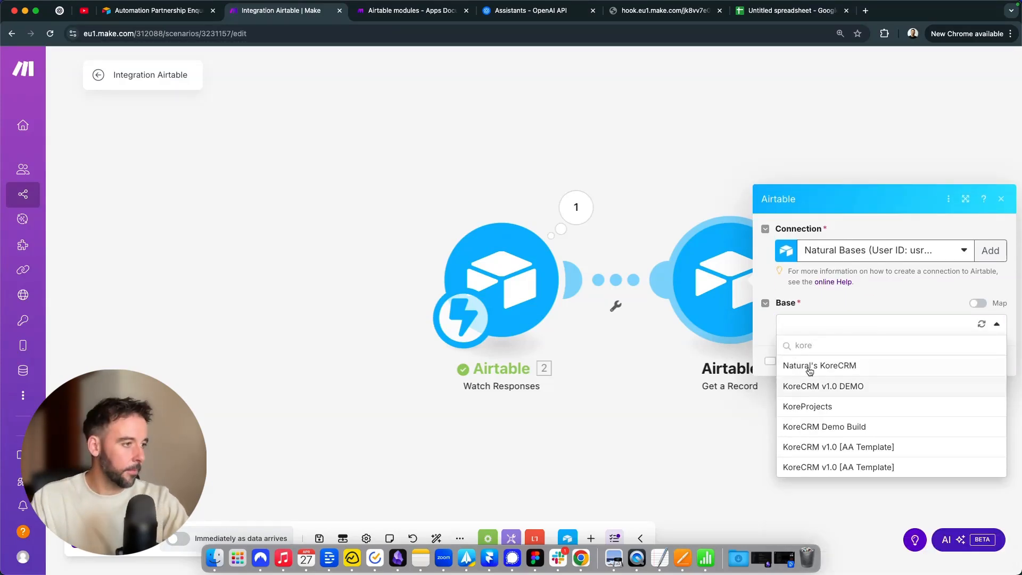
pyautogui.click(810, 387)
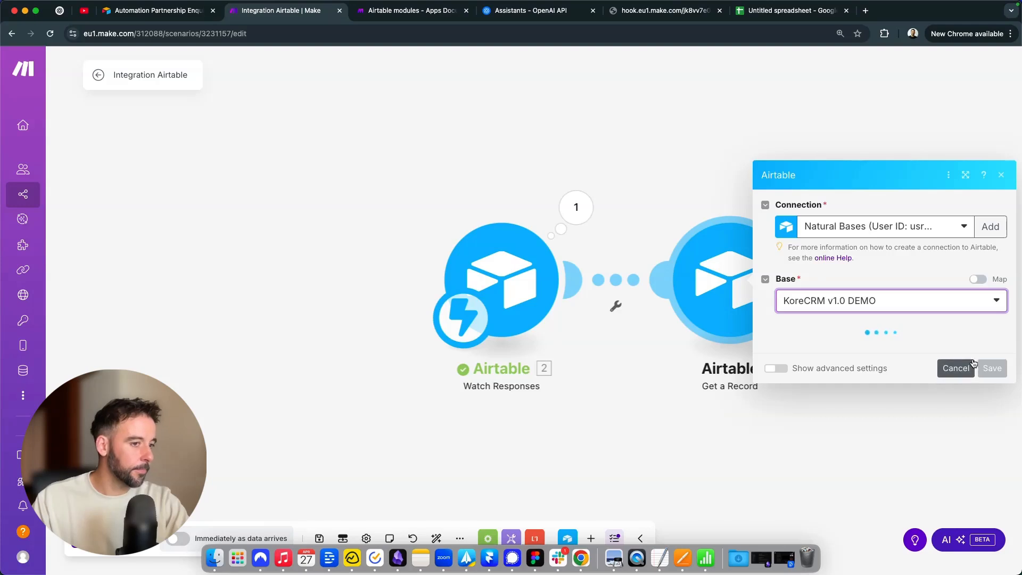
# Set the table to Companies, map the record_id from Watch Responses as the Record ID, and save the module
pyautogui.click(910, 356)
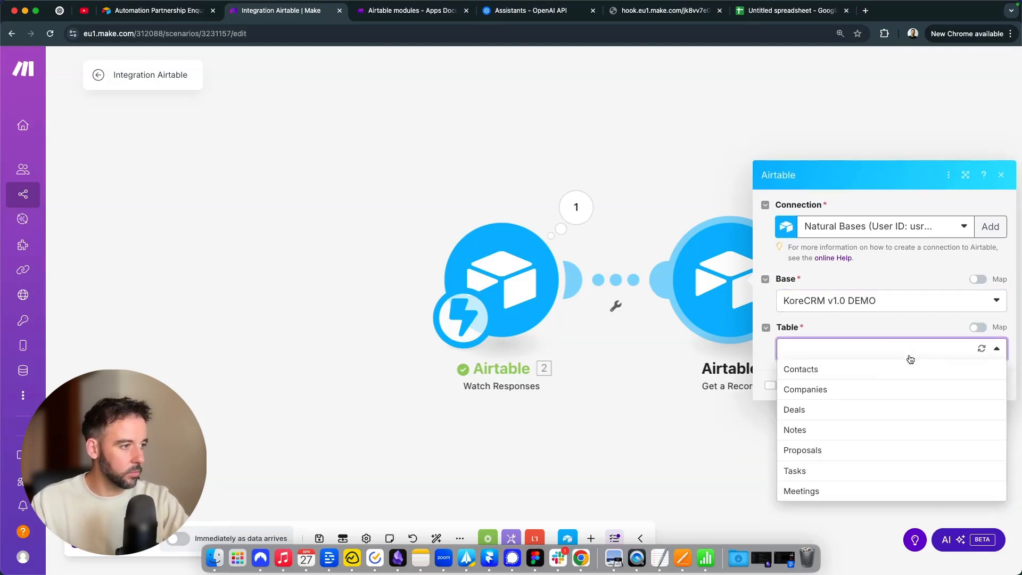
pyautogui.click(838, 389)
pyautogui.click(870, 374)
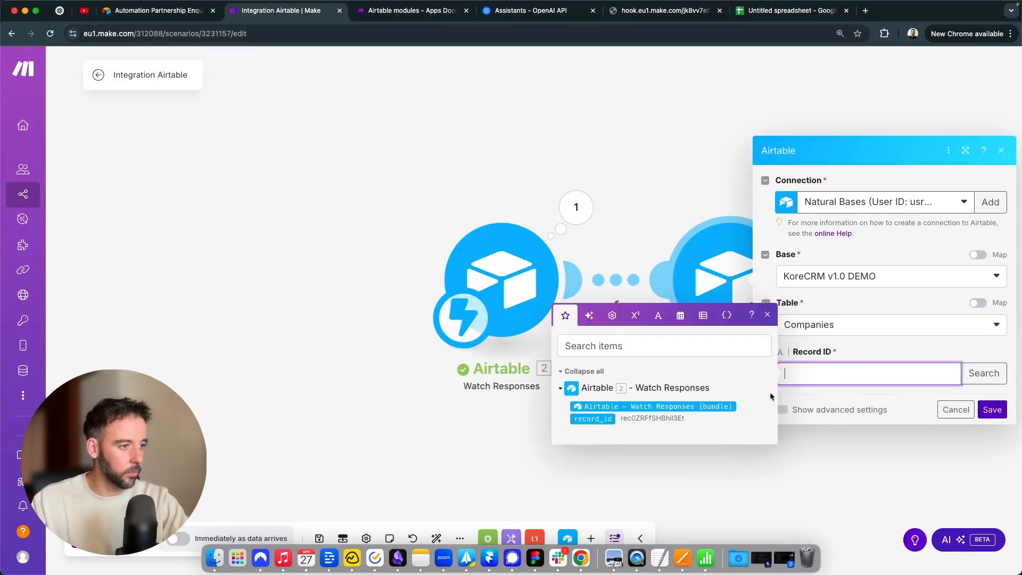
pyautogui.click(628, 409)
pyautogui.click(992, 411)
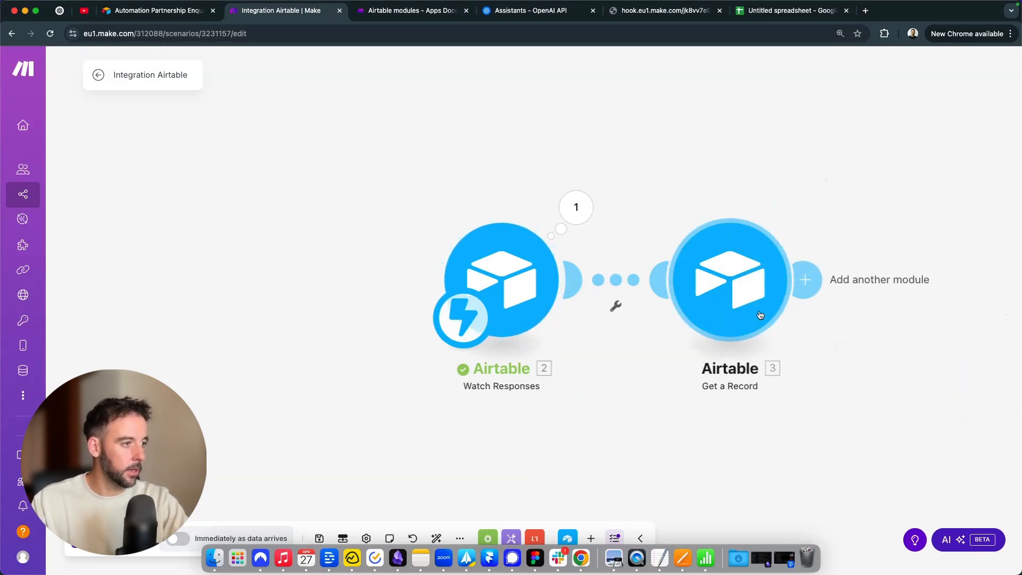
# Copy the record_id from the Watch Responses output and run only the Get a Record module with it
pyautogui.click(576, 207)
pyautogui.doubleClick(718, 235)
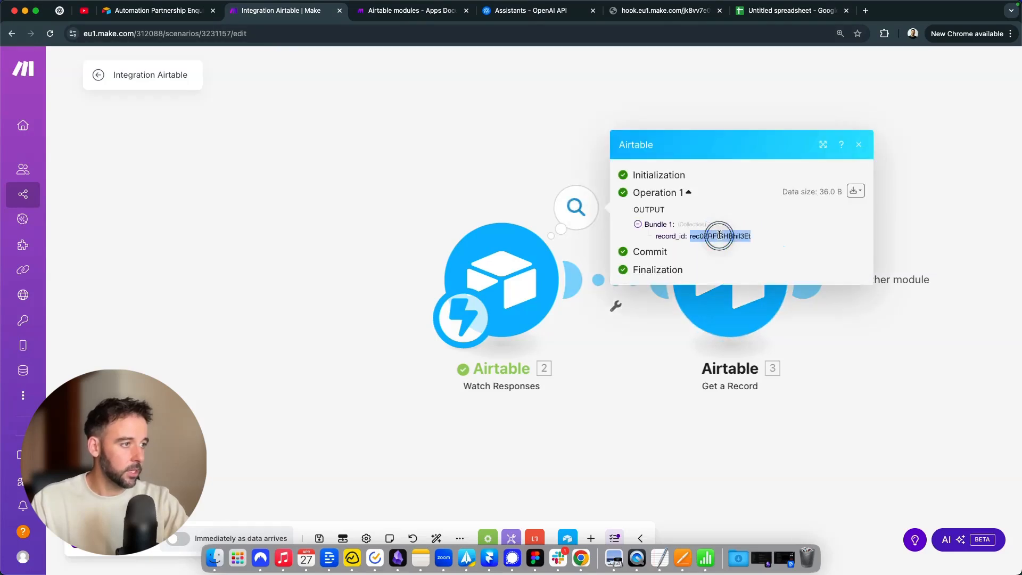
pyautogui.rightClick(723, 312)
pyautogui.click(796, 345)
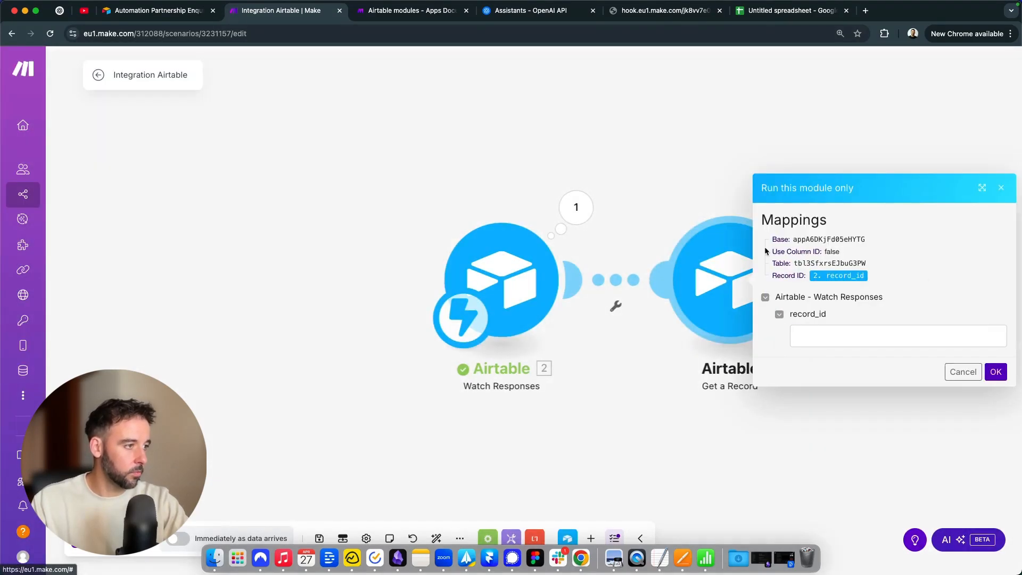
pyautogui.click(839, 334)
pyautogui.press('super+v')
pyautogui.click(993, 373)
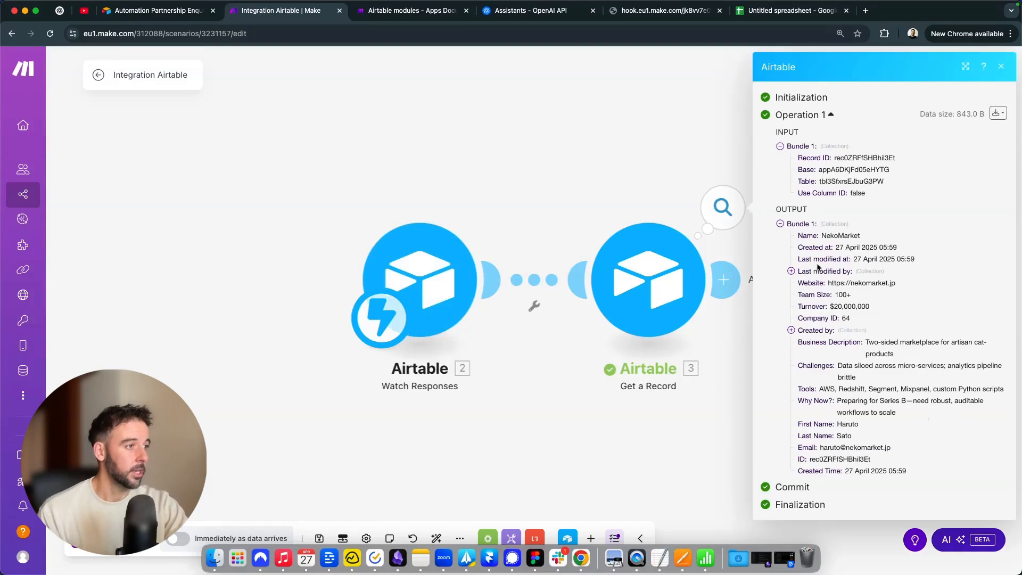
# Examine the company fields in the Get a Record output bundle, and close the results
pyautogui.moveTo(797, 236); pyautogui.dragTo(931, 468)
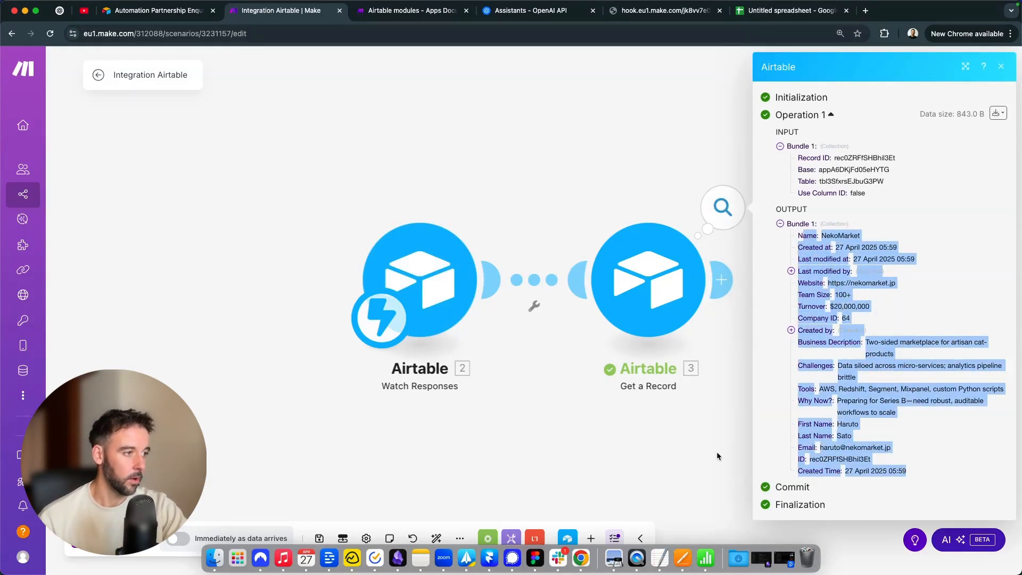
pyautogui.click(736, 415)
pyautogui.moveTo(735, 415); pyautogui.dragTo(709, 435)
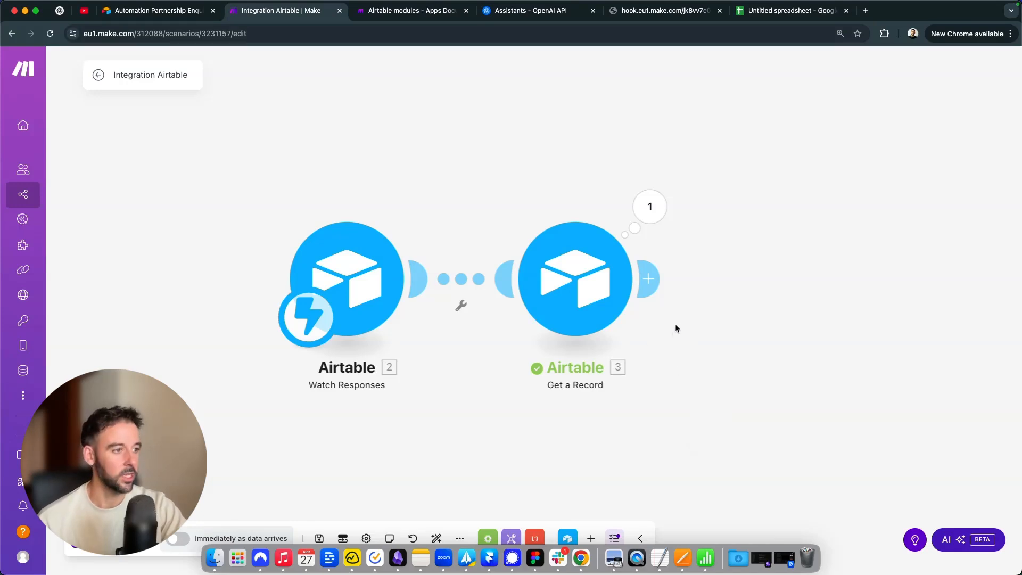
pyautogui.moveTo(752, 356); pyautogui.dragTo(696, 372)
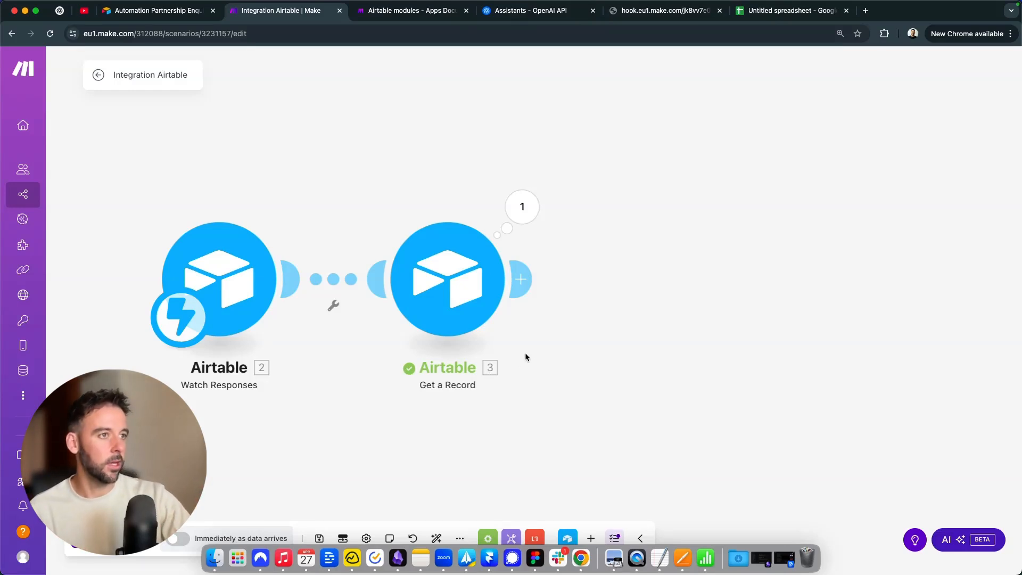
# Switch to the OpenAI platform, open the untitled assistant and name it Lead Qual Assistant DEMO
pyautogui.click(532, 10)
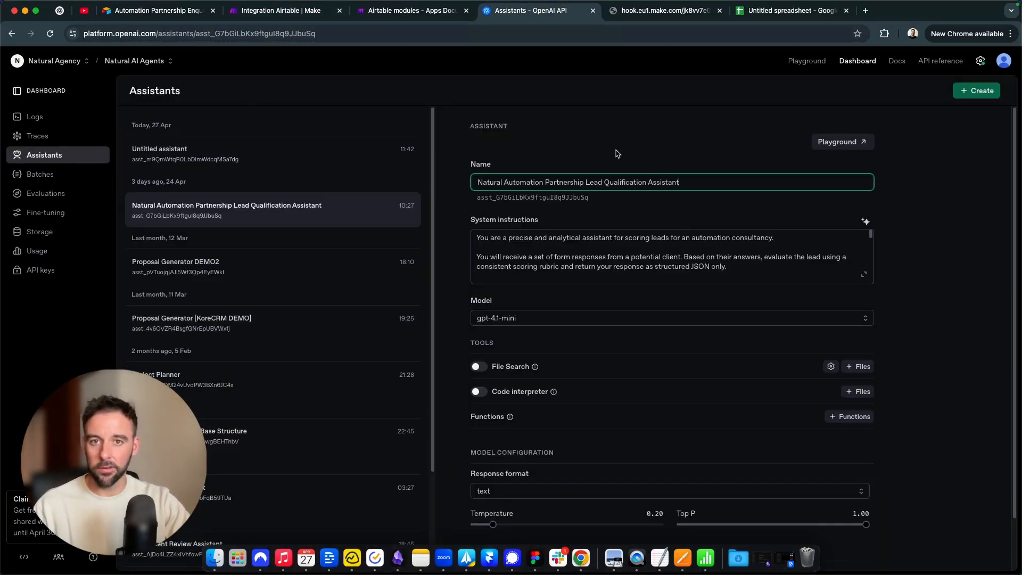
pyautogui.click(858, 64)
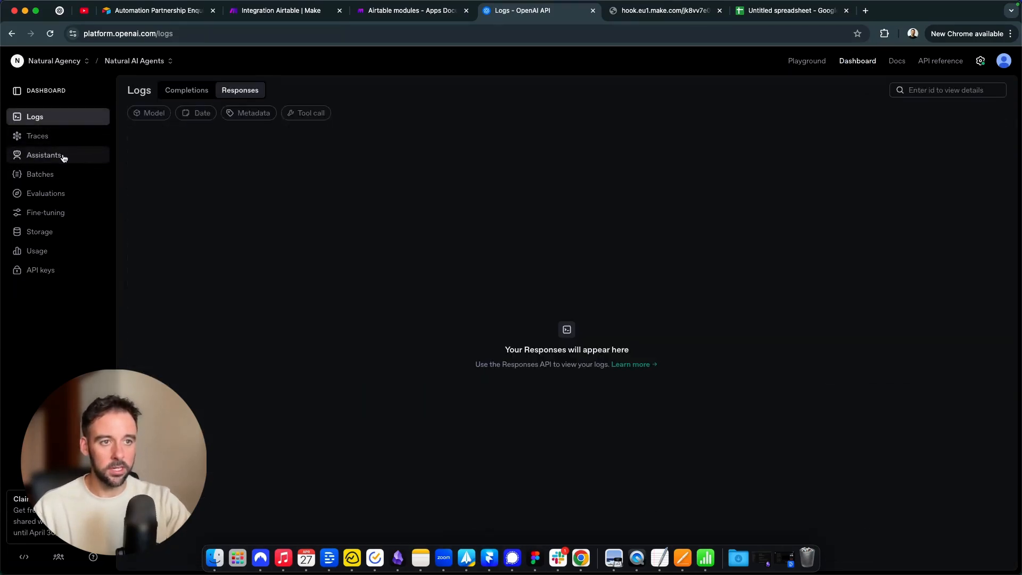
pyautogui.click(63, 157)
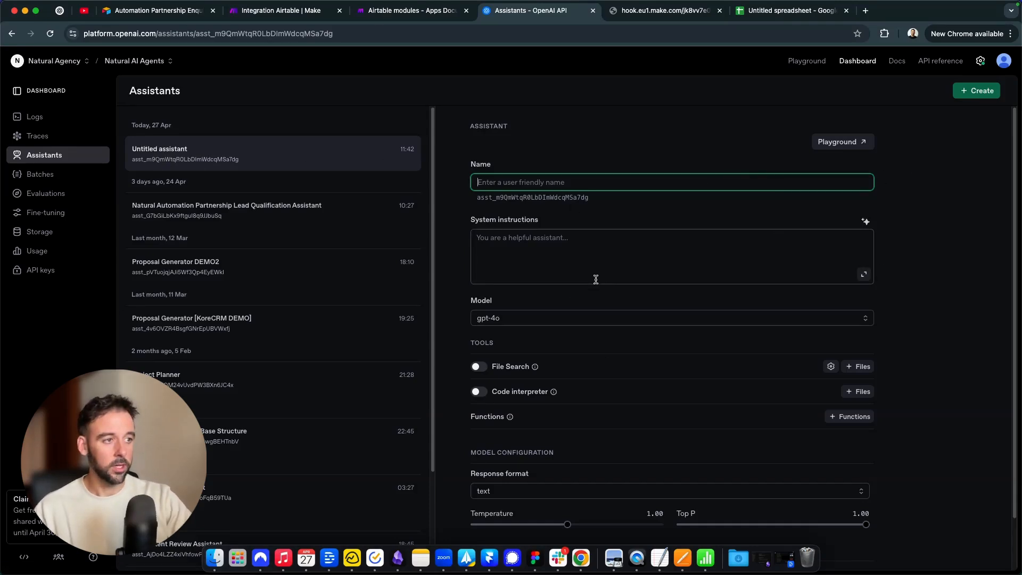
pyautogui.write('NEw Q')
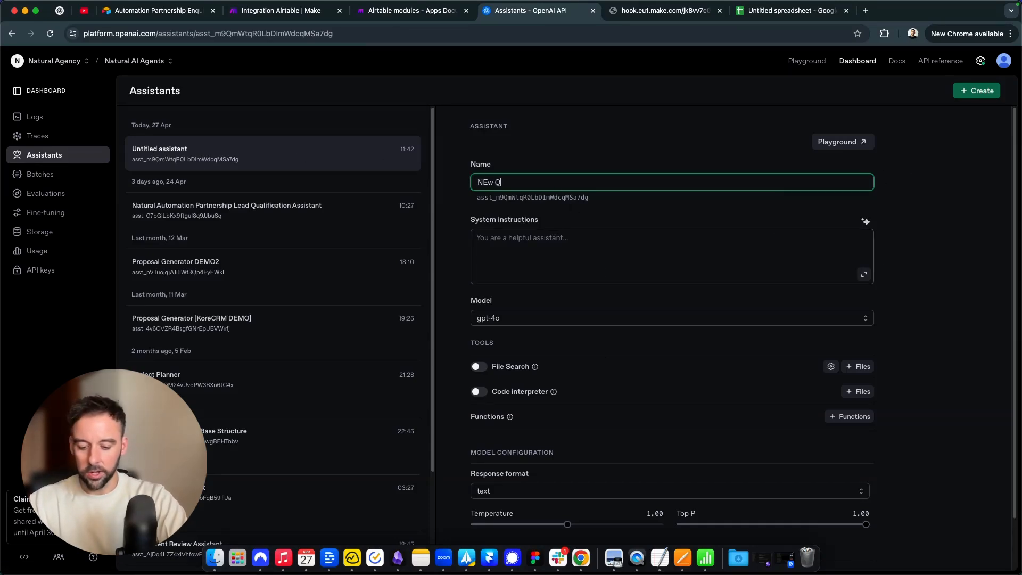
pyautogui.press('BackSpace')
pyautogui.press('BackSpace')
pyautogui.press('BackSpace')
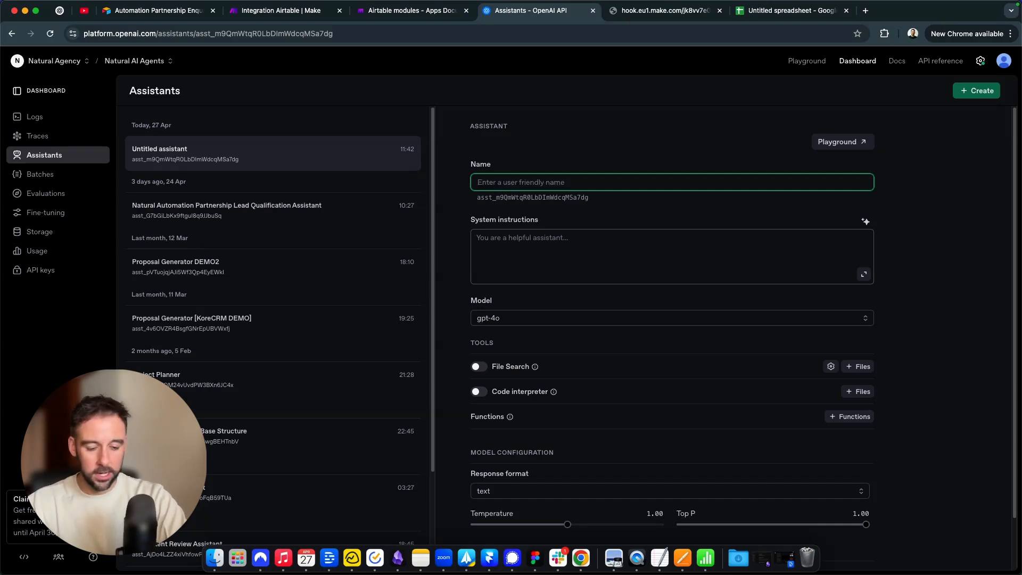
pyautogui.write('Lea')
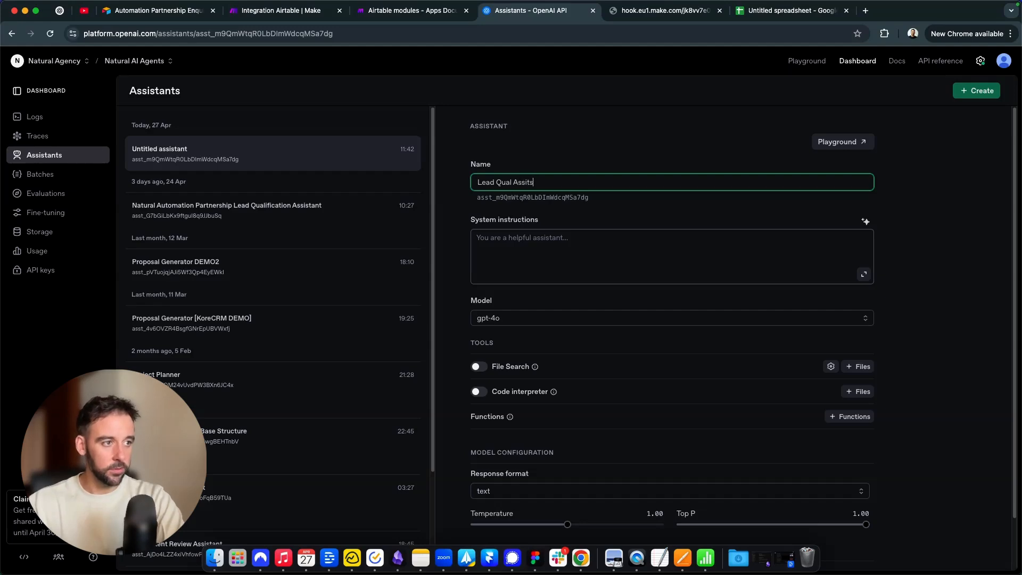
pyautogui.write('d Qual Assistant DEMO')
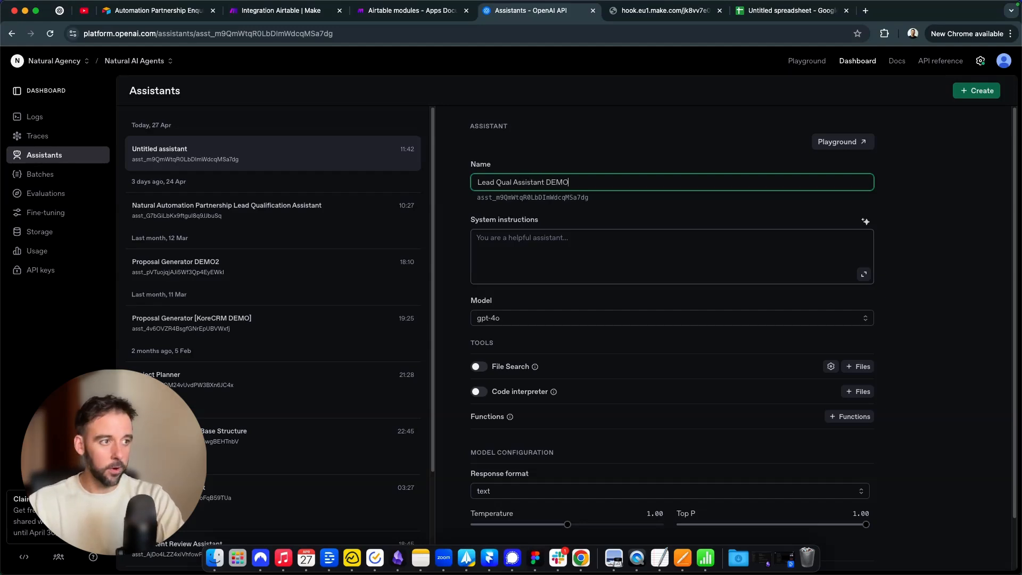
pyautogui.press('Tab')
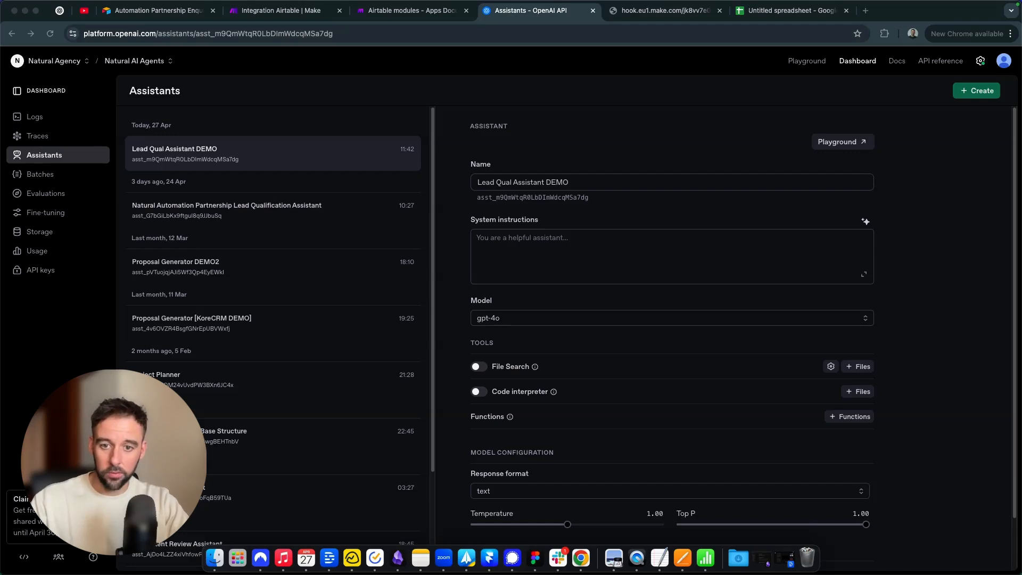
# Paste the lead-scoring prompt with its 1–5 rubric and exact JSON response format into the assistant's system instructions
pyautogui.click(601, 271)
pyautogui.click(863, 274)
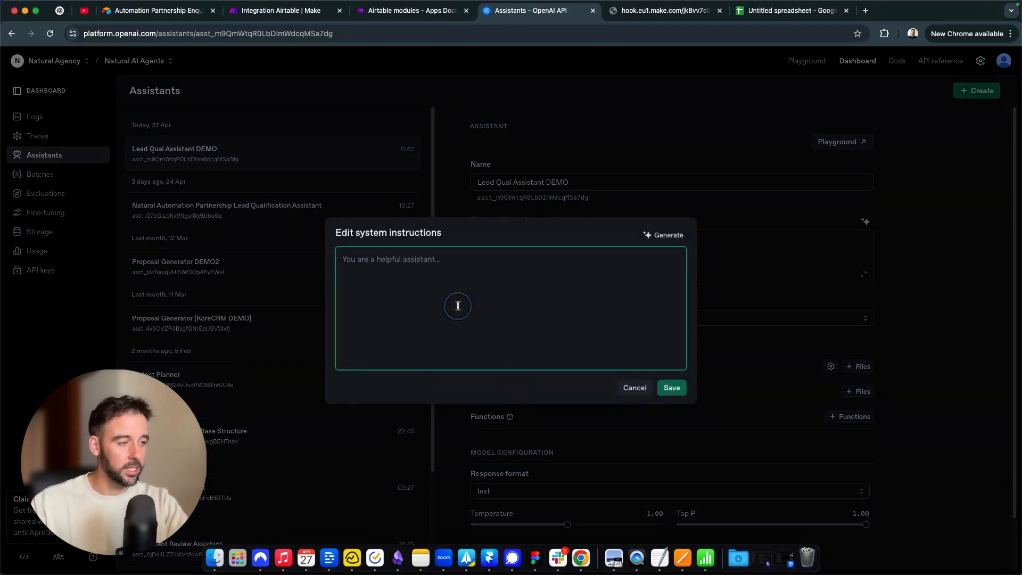
pyautogui.press('super+v')
pyautogui.scroll(10, 500, 301)
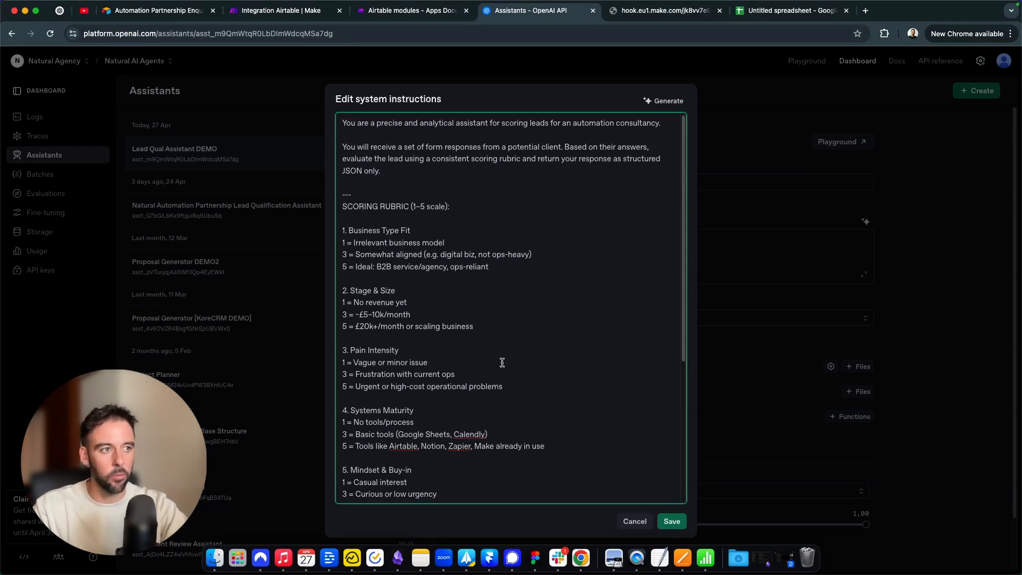
# Review the role description, scoring rubric and JSON response format in the system instructions, and save them
pyautogui.scroll(-1, 497, 349)
pyautogui.scroll(1, 486, 337)
pyautogui.moveTo(347, 207); pyautogui.dragTo(485, 213)
pyautogui.moveTo(435, 173); pyautogui.dragTo(327, 126)
pyautogui.scroll(-3, 527, 245)
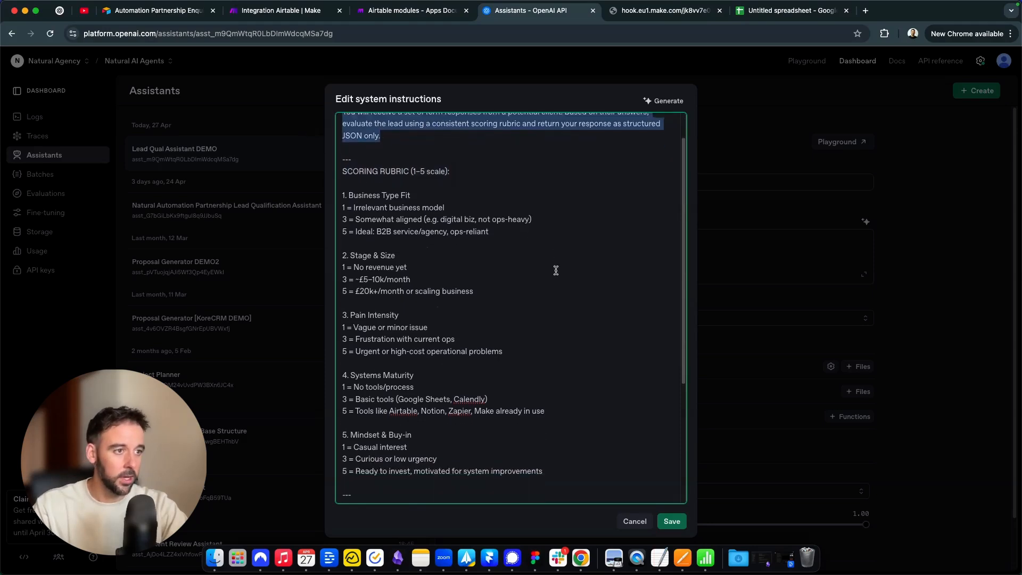
pyautogui.scroll(-5, 548, 337)
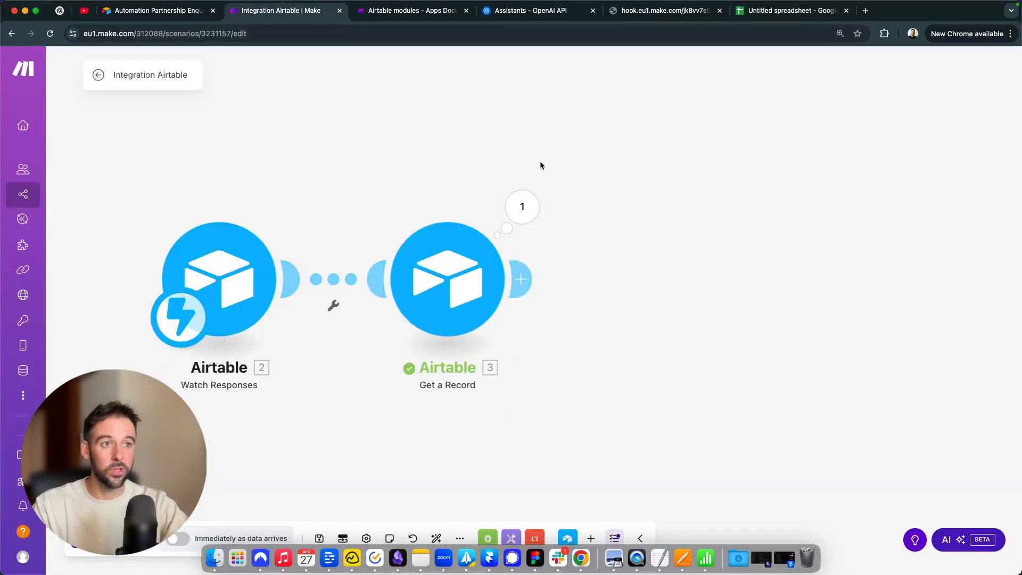
pyautogui.click(554, 16)
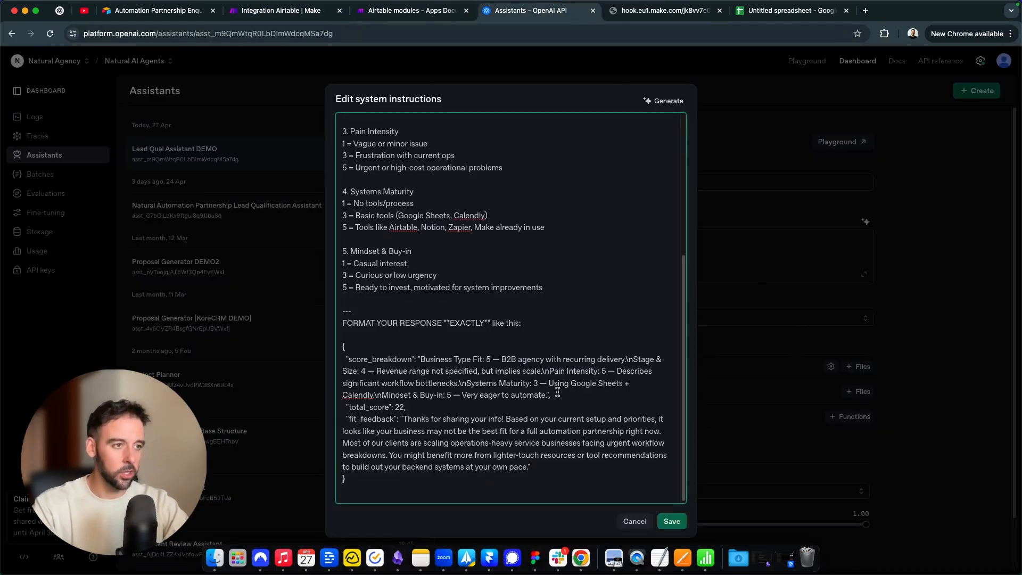
pyautogui.scroll(-1, 544, 402)
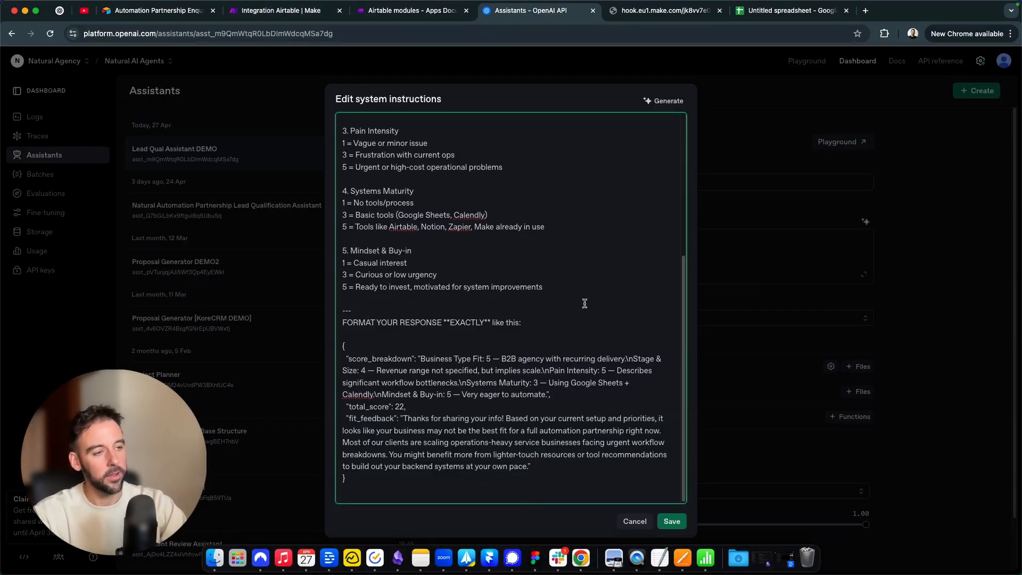
pyautogui.scroll(5, 583, 373)
pyautogui.scroll(-5, 405, 250)
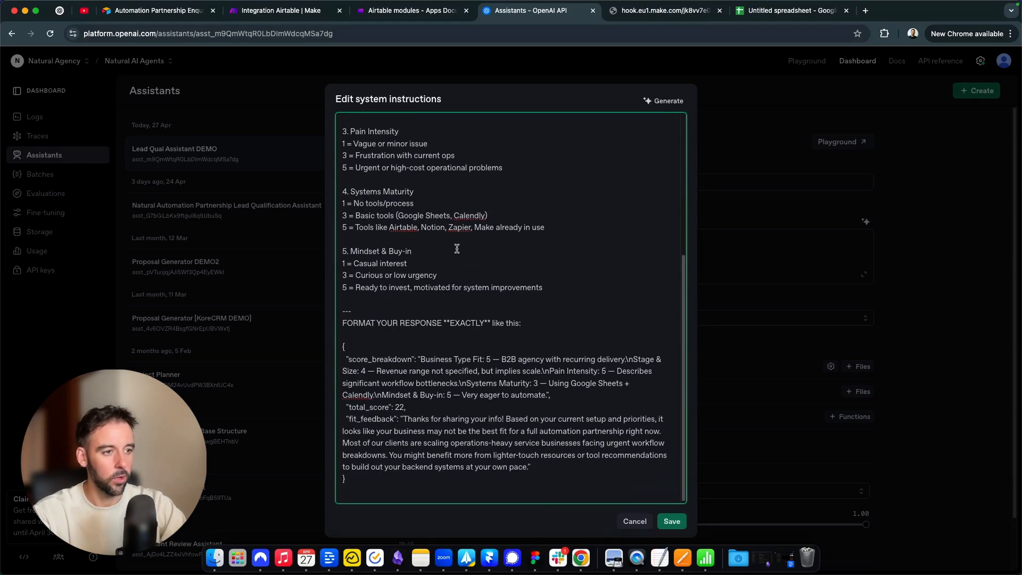
pyautogui.moveTo(350, 319); pyautogui.dragTo(566, 474)
pyautogui.moveTo(433, 476); pyautogui.dragTo(330, 343)
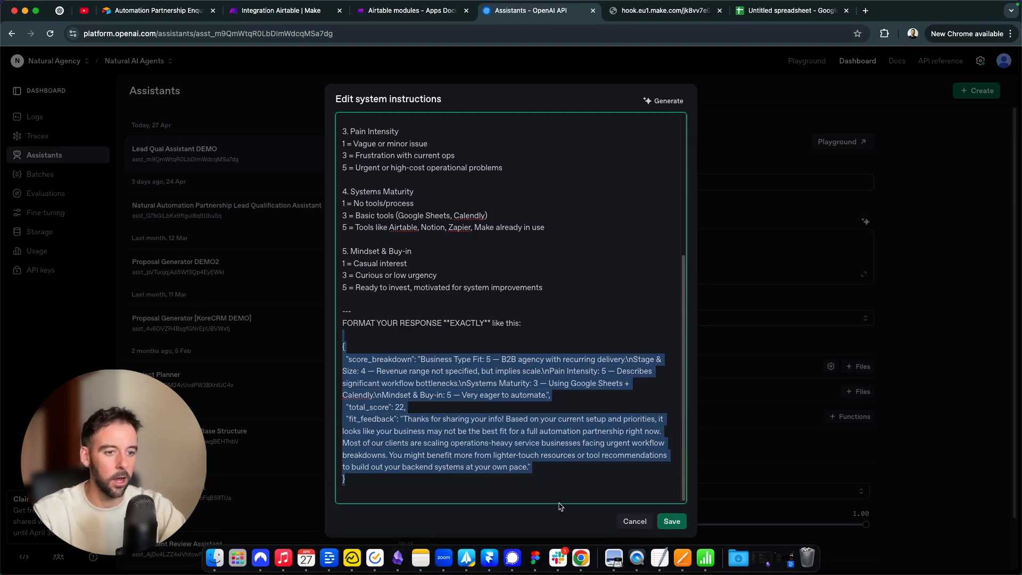
pyautogui.click(672, 521)
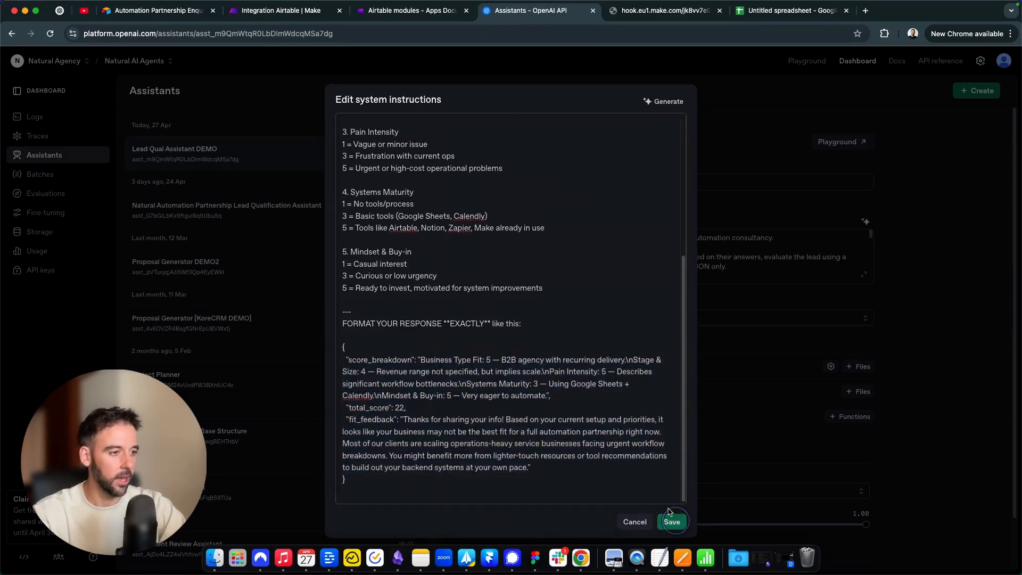
# Set the assistant's model to gpt-4.1-mini and its temperature to 0.20
pyautogui.click(527, 280)
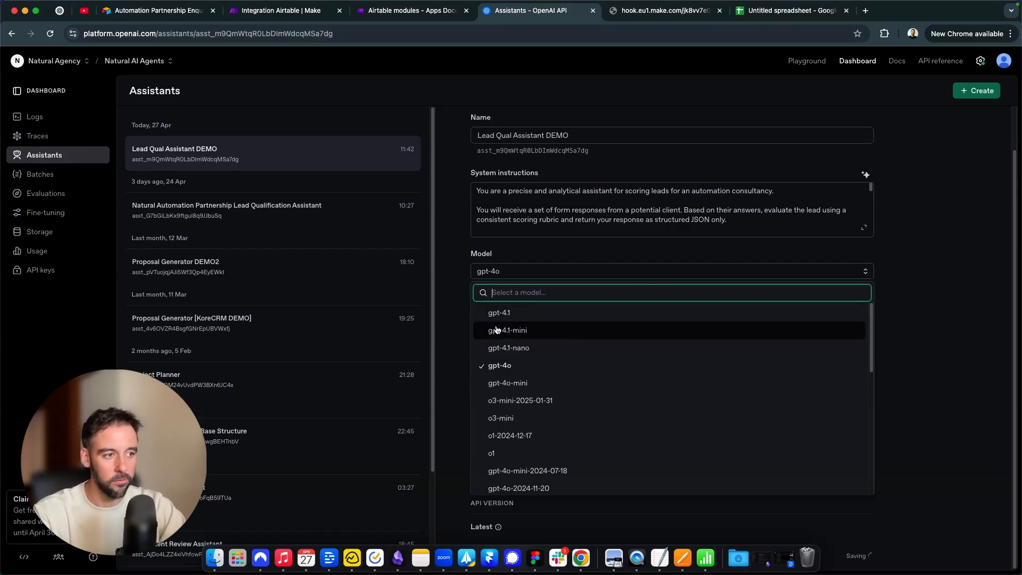
pyautogui.click(564, 331)
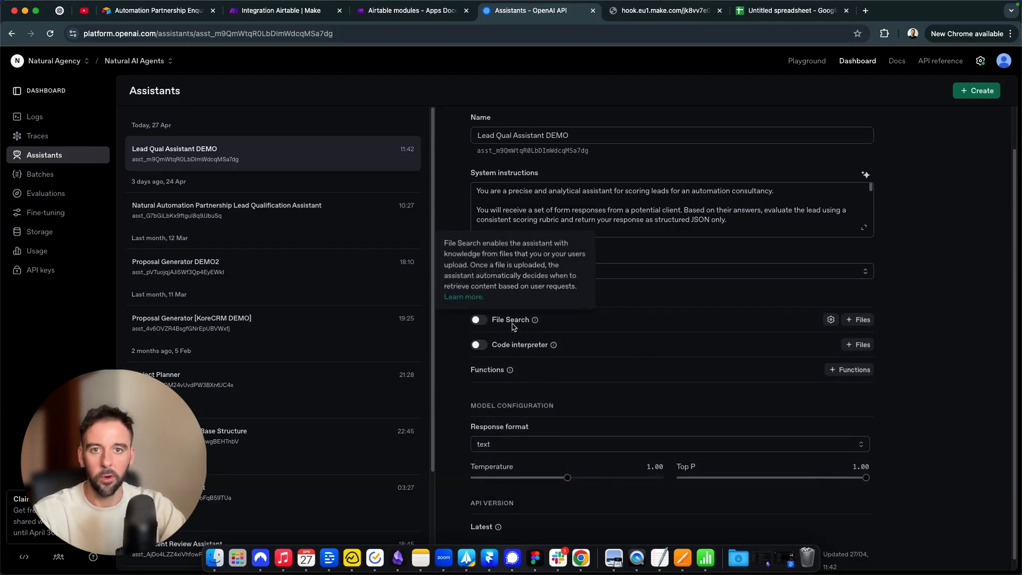
pyautogui.scroll(-1, 637, 339)
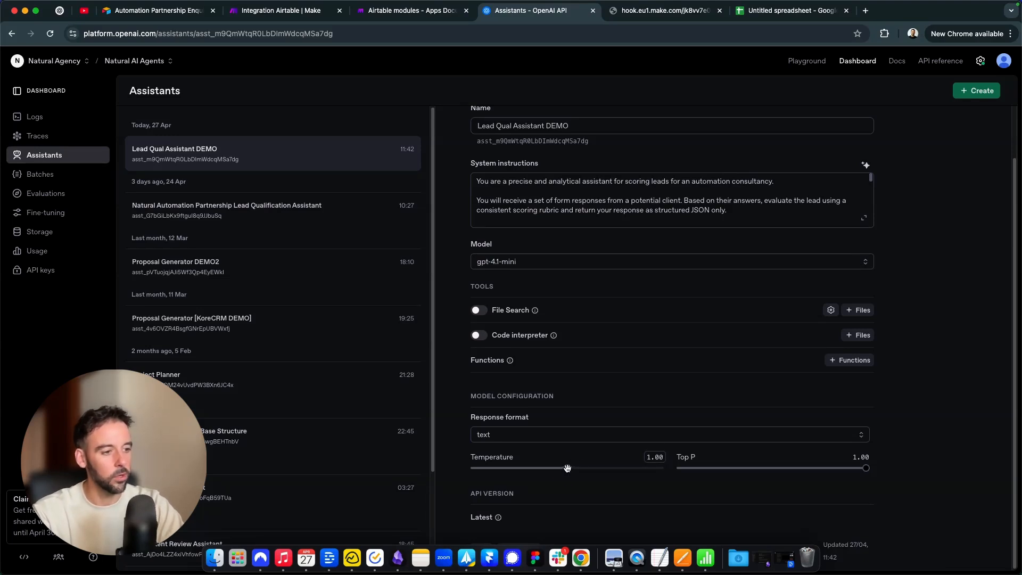
pyautogui.moveTo(567, 468); pyautogui.dragTo(490, 468)
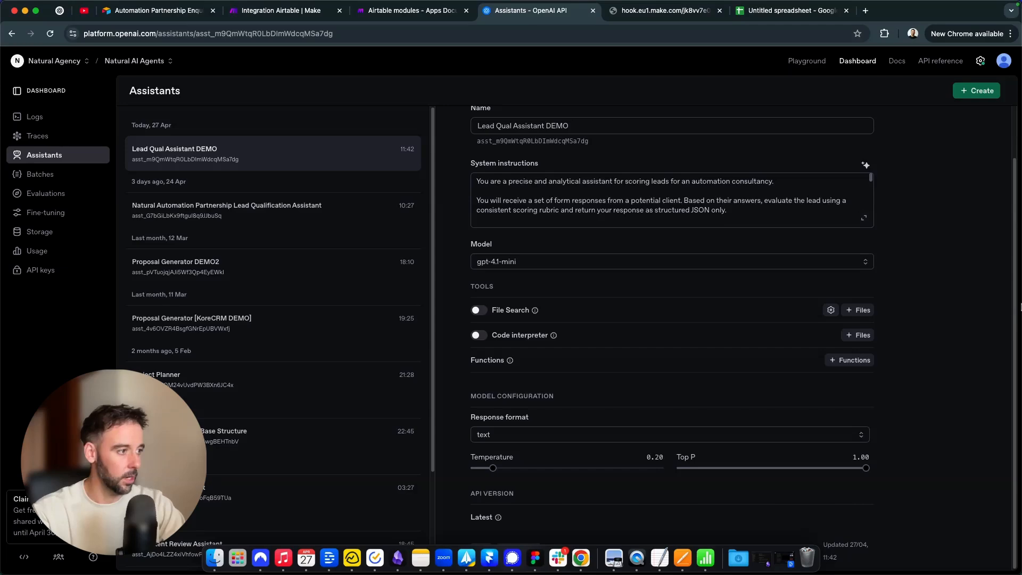
pyautogui.scroll(1, 798, 372)
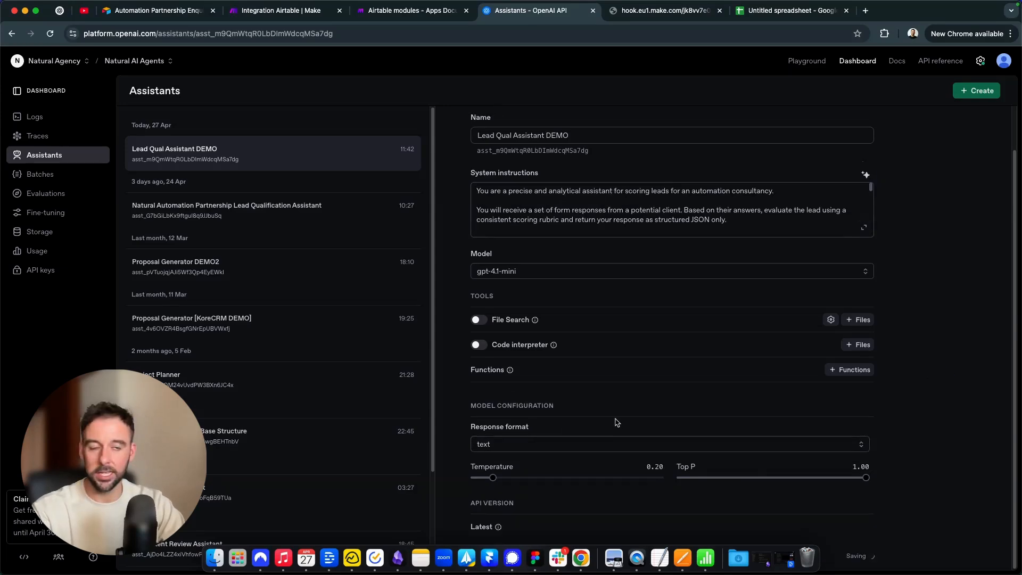
# Close the Airtable modules documentation and add an OpenAI Message an Assistant module after Get a Record in the Make scenario
pyautogui.click(432, 15)
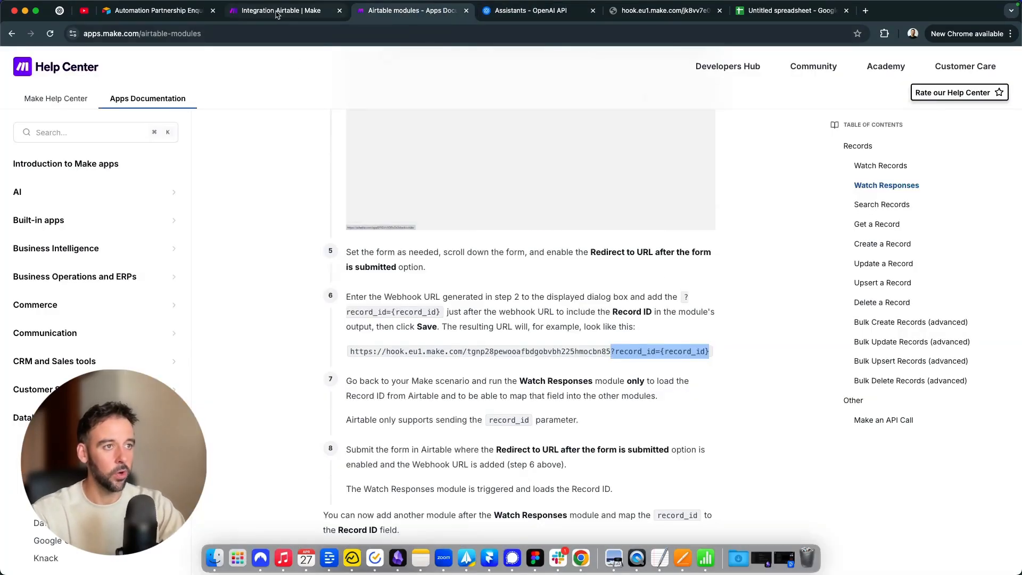
pyautogui.click(276, 15)
pyautogui.click(460, 13)
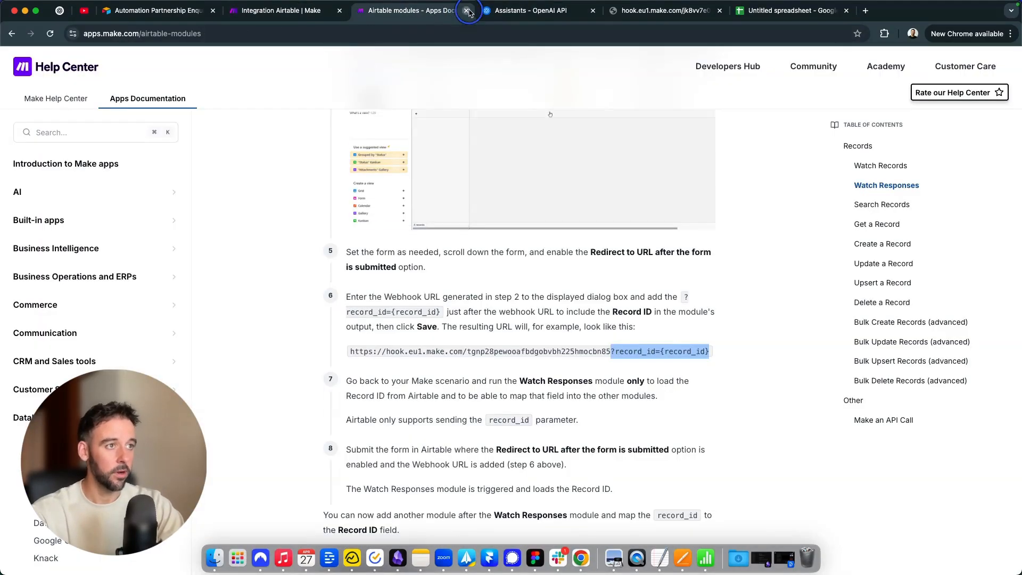
pyautogui.click(467, 11)
pyautogui.click(522, 278)
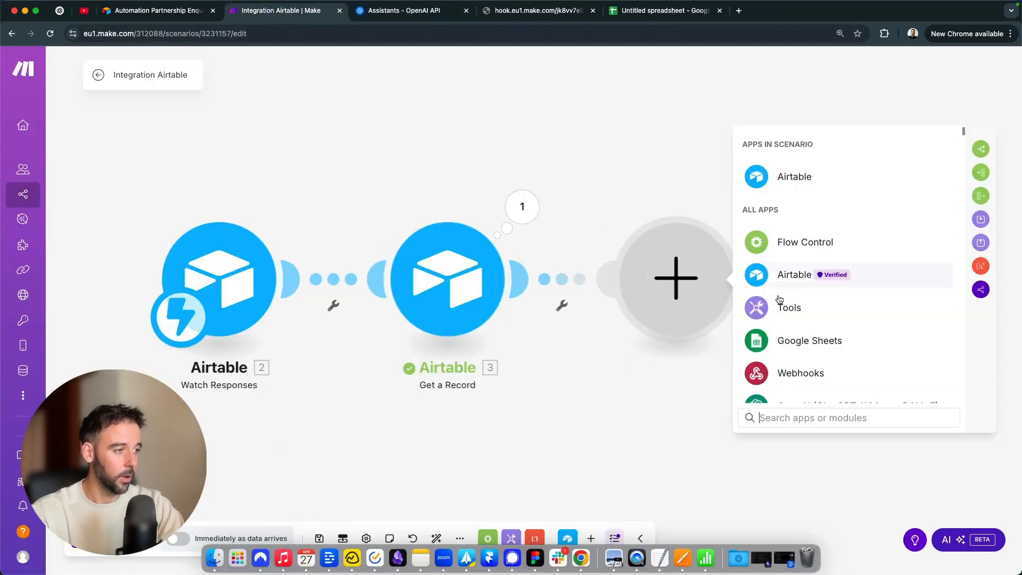
pyautogui.scroll(-2, 794, 343)
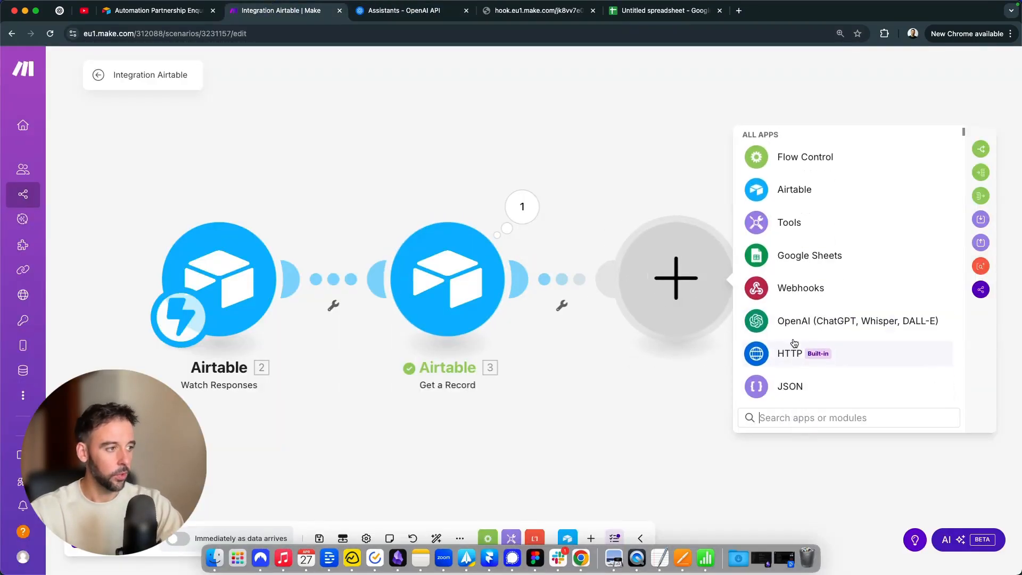
pyautogui.click(851, 322)
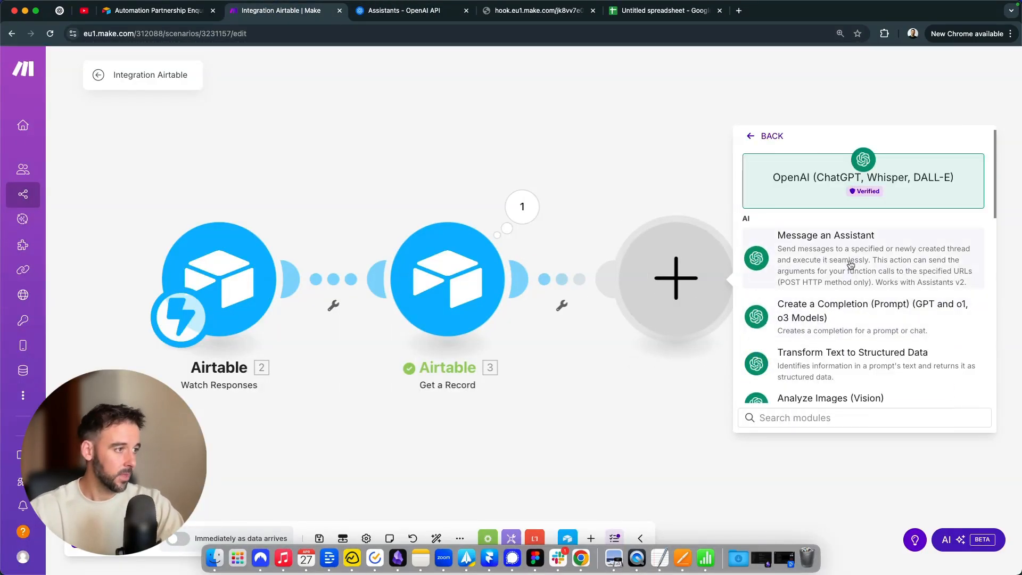
pyautogui.click(834, 258)
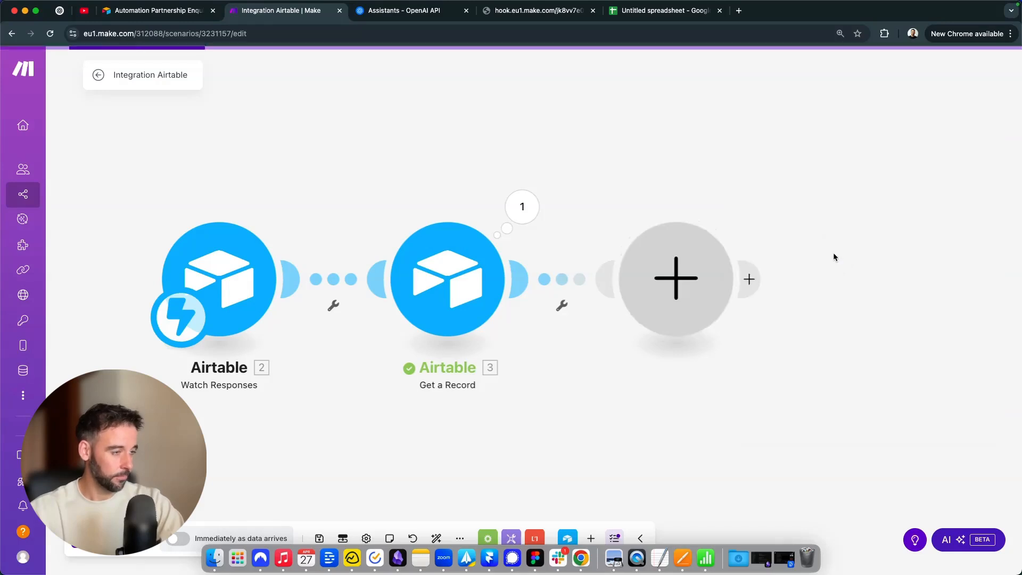
# Set the OpenAI module's connection to Natural AI Agents Project and its assistant to Lead Qual Assistant DEMO (gpt-4.1-mini)
pyautogui.click(880, 277)
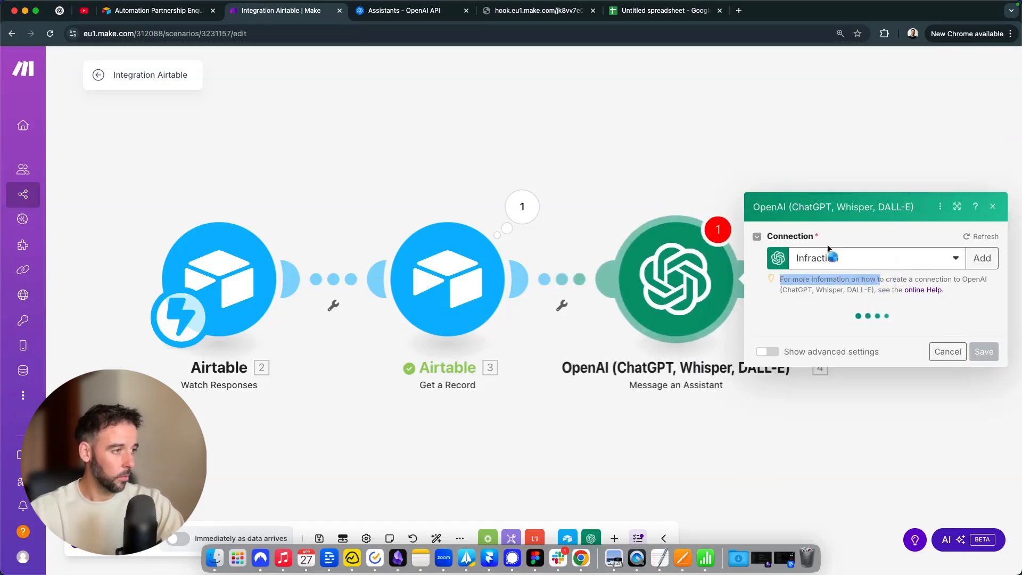
pyautogui.click(867, 253)
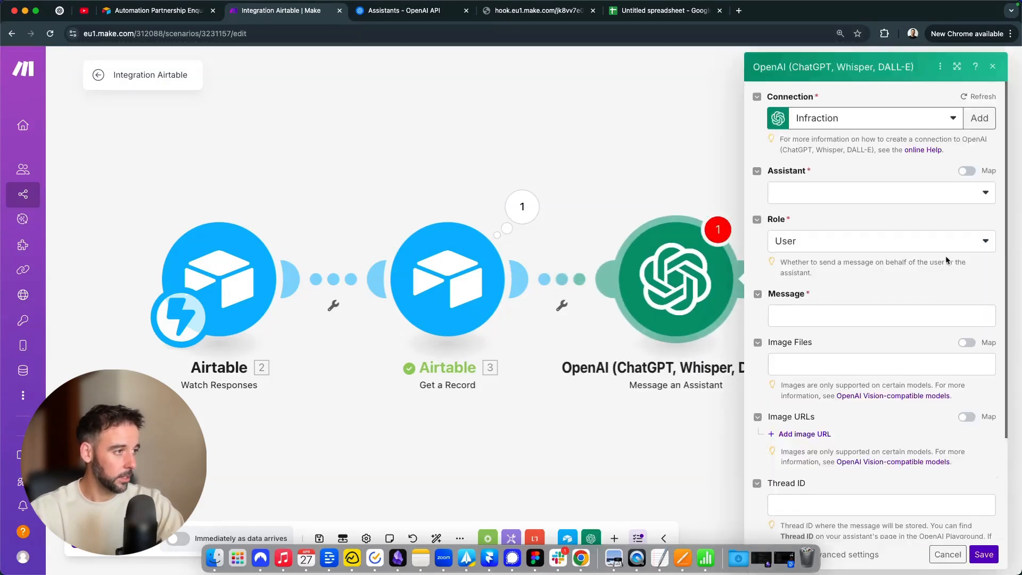
pyautogui.click(908, 121)
pyautogui.click(847, 222)
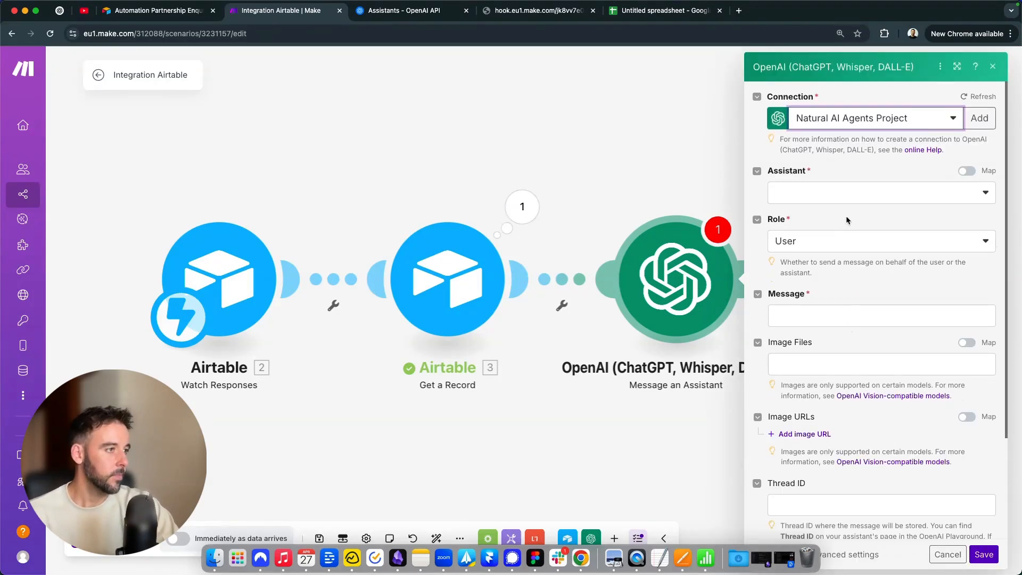
pyautogui.click(852, 196)
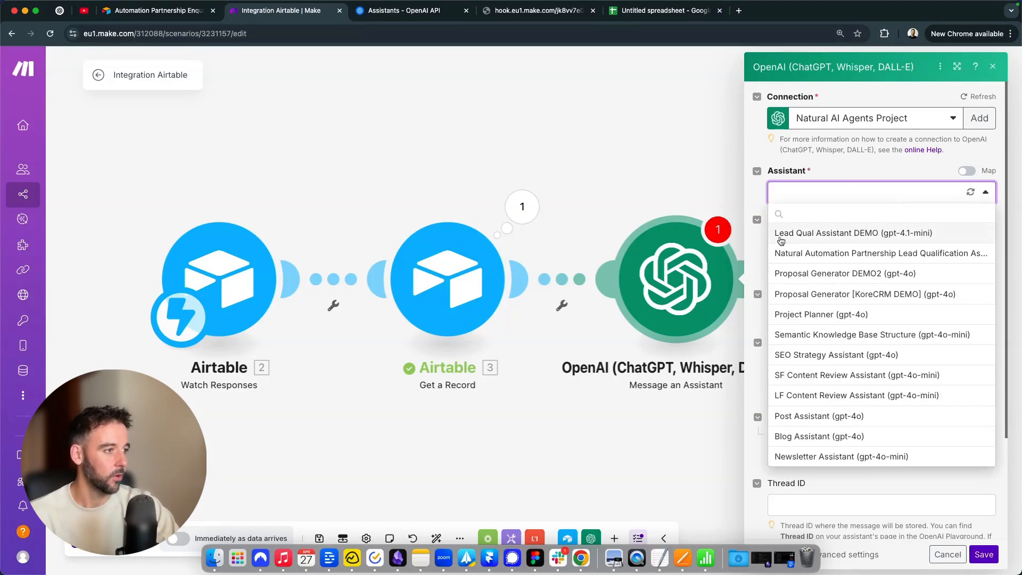
pyautogui.click(898, 233)
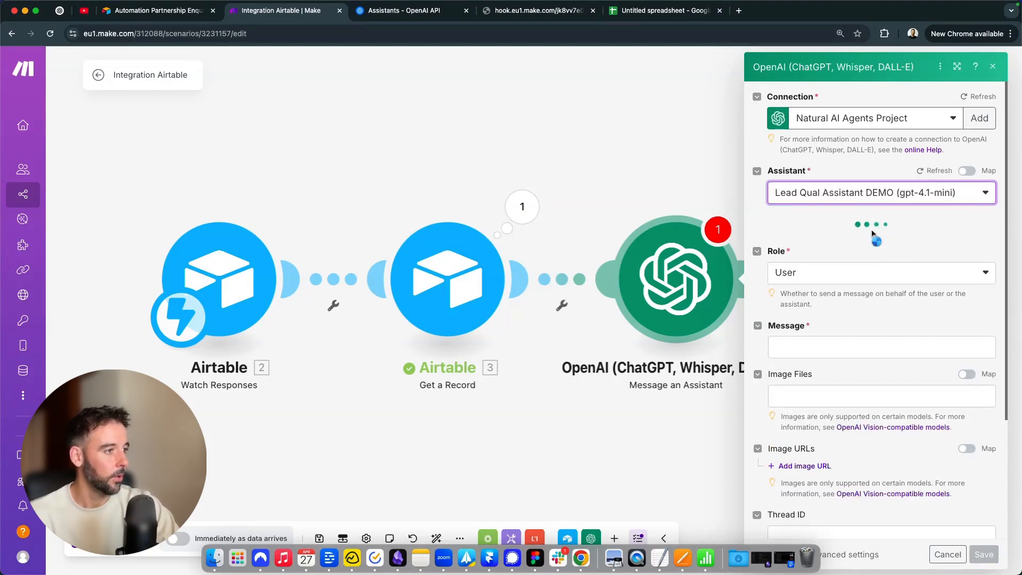
# Start the assistant's message with the line "Here is the new lead data:" followed by a blank line
pyautogui.click(819, 315)
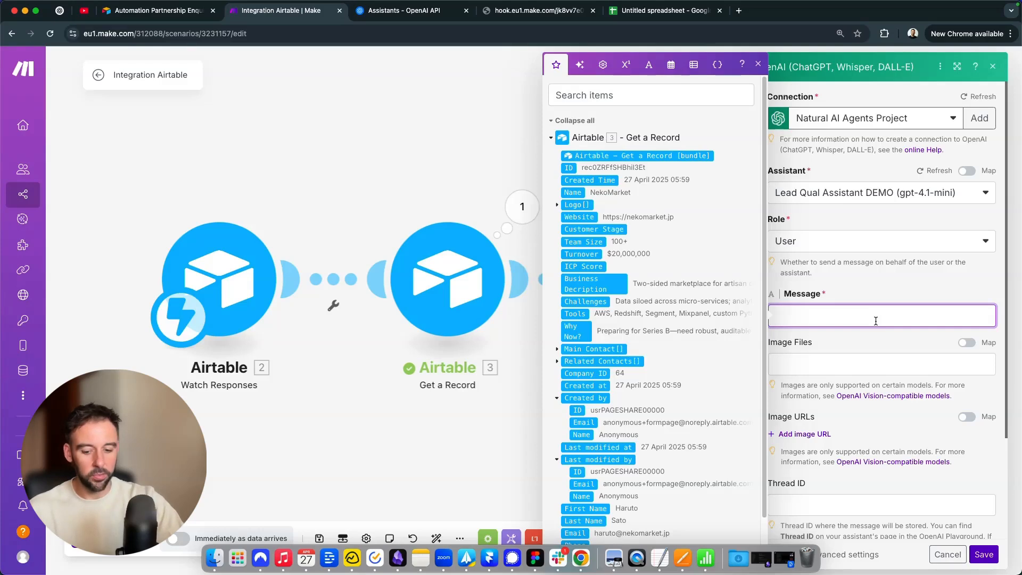
pyautogui.write('Here is ')
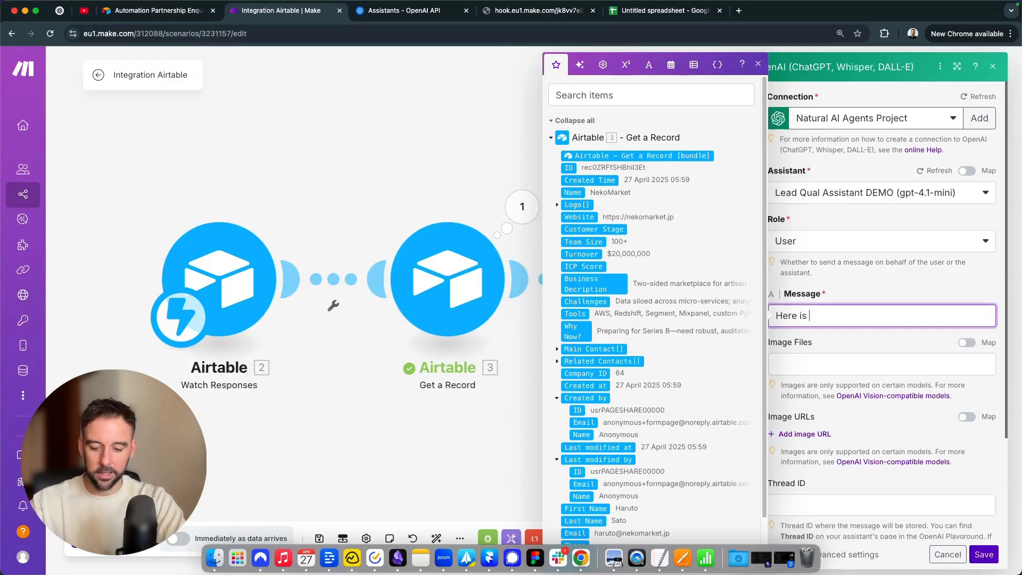
pyautogui.write('the new ')
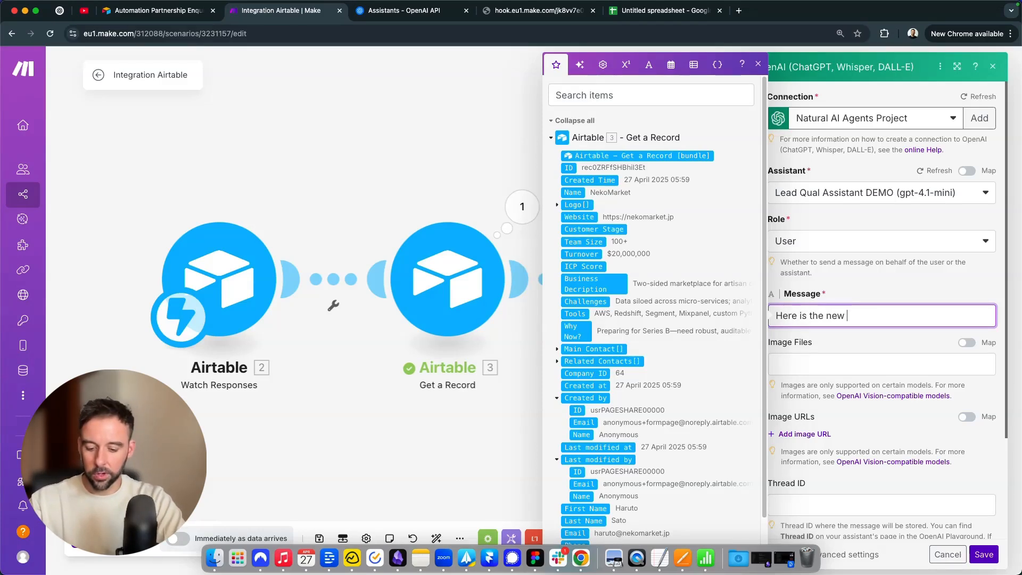
pyautogui.write('ead ')
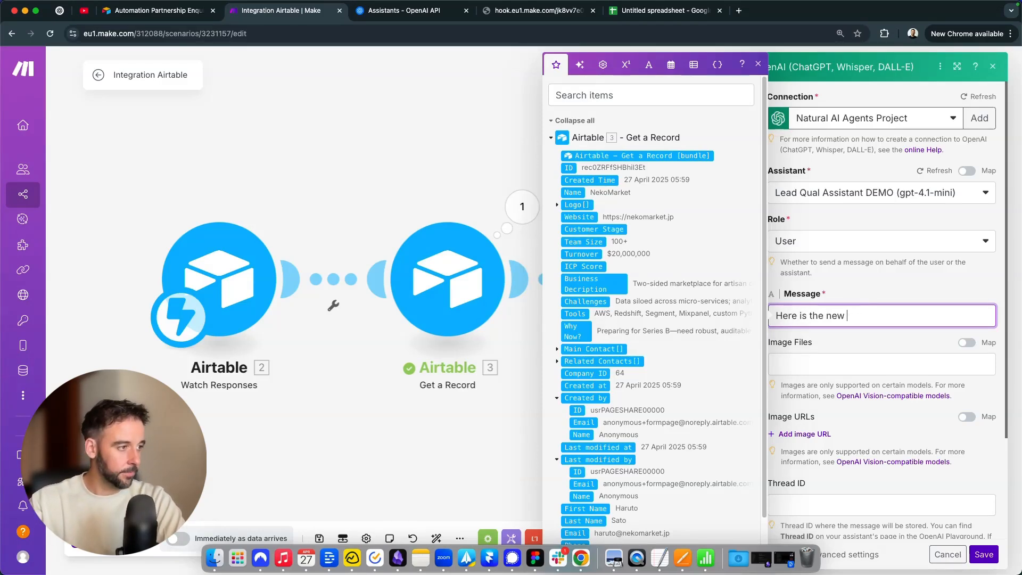
pyautogui.write('lead')
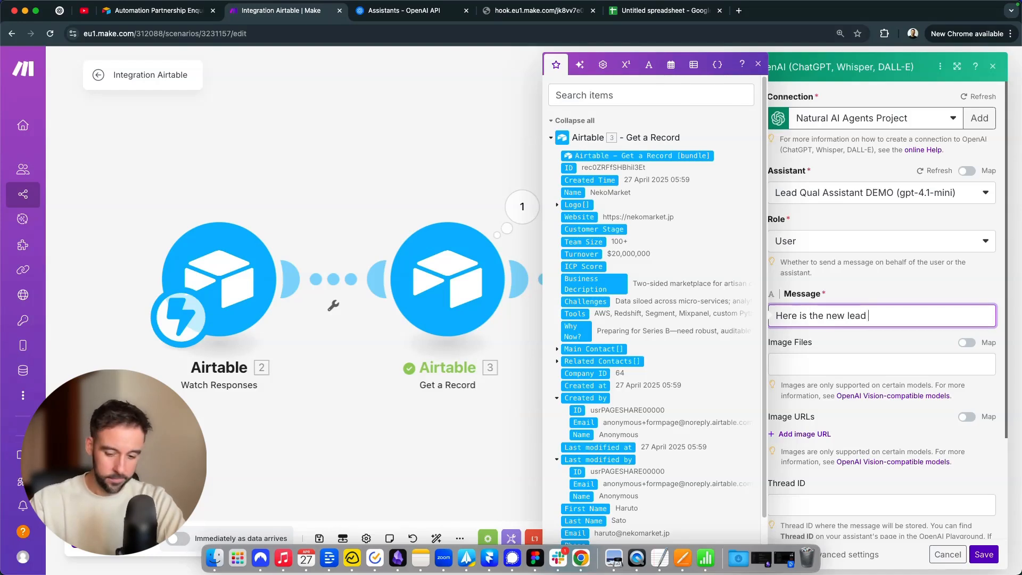
pyautogui.write(' data:')
pyautogui.press('Return')
pyautogui.press('Return')
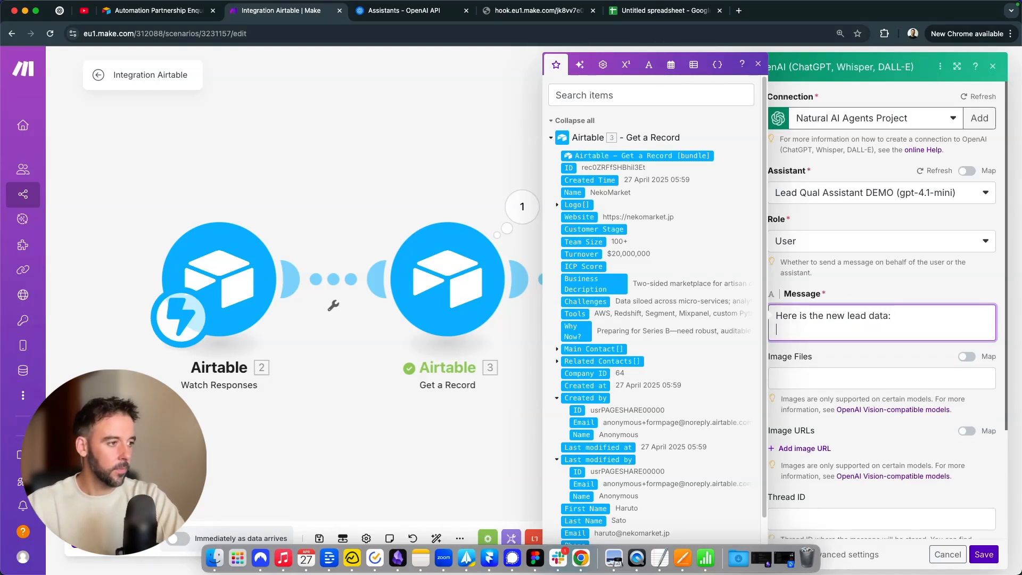
# Add the label lines "Company name:", "Website:", "Turnover:" and "Team size:" to the message
pyautogui.write('Company na')
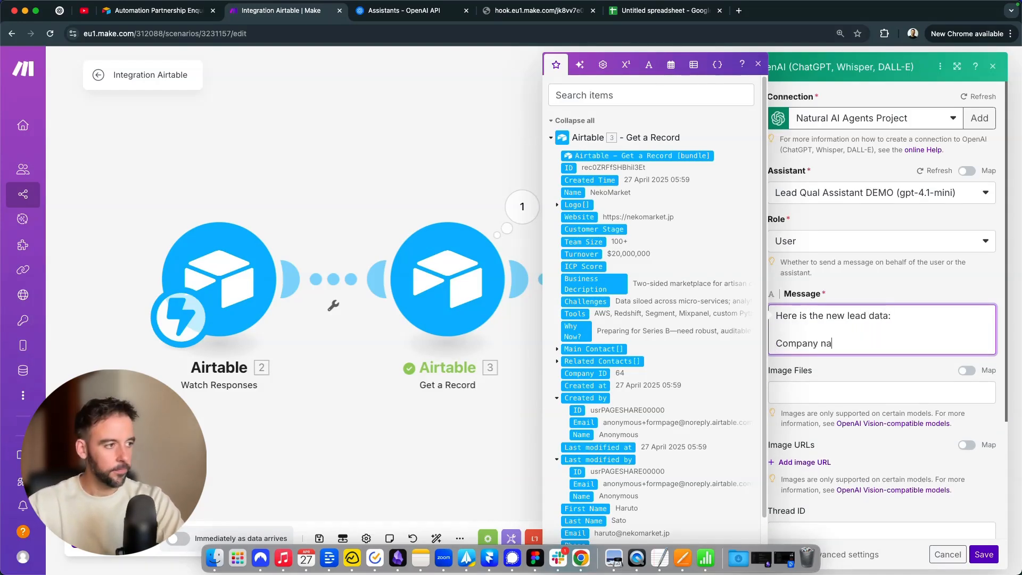
pyautogui.write('me:')
pyautogui.press('Return')
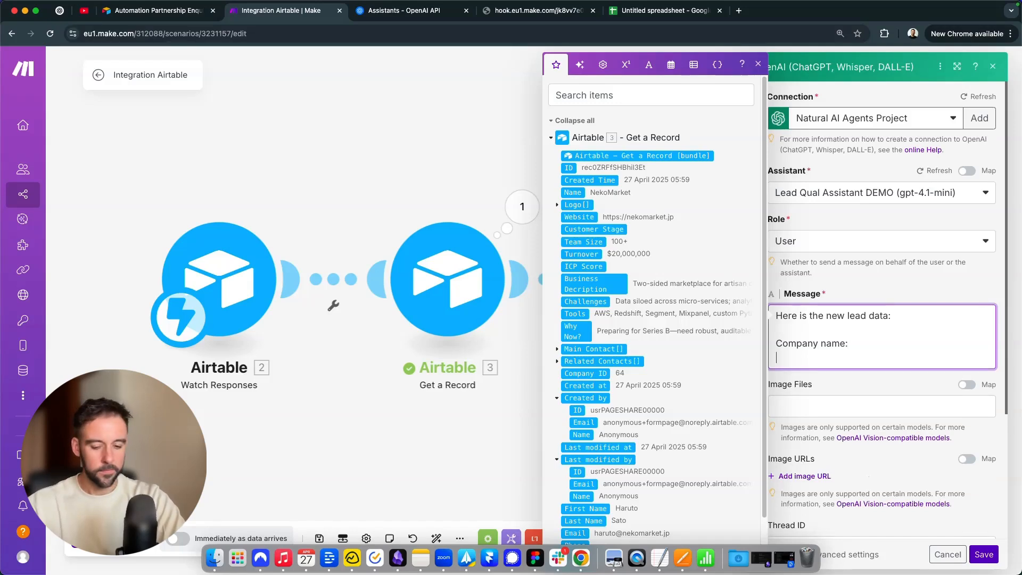
pyautogui.write('Website:')
pyautogui.press('Return')
pyautogui.write('Turnover:')
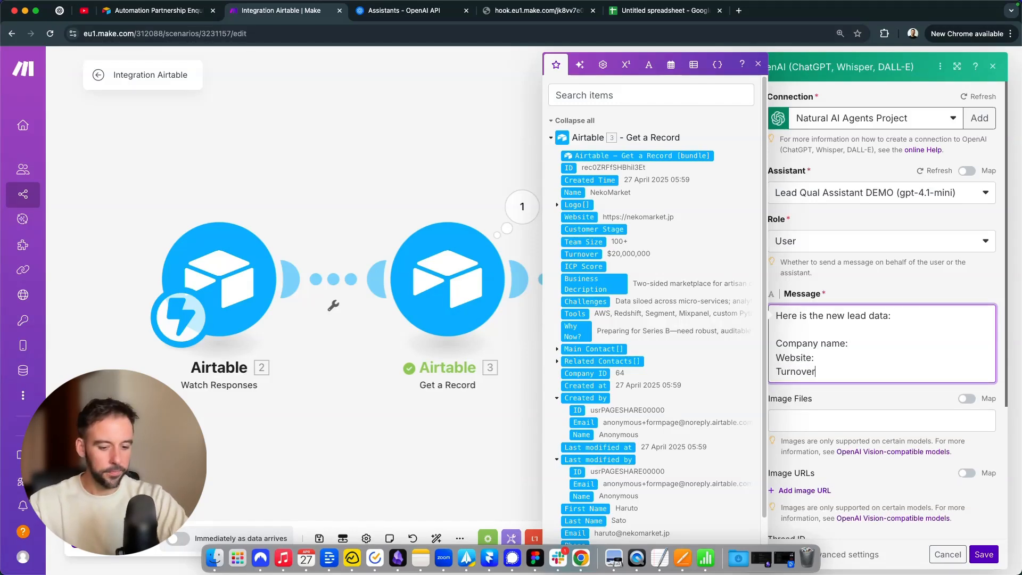
pyautogui.press('Return')
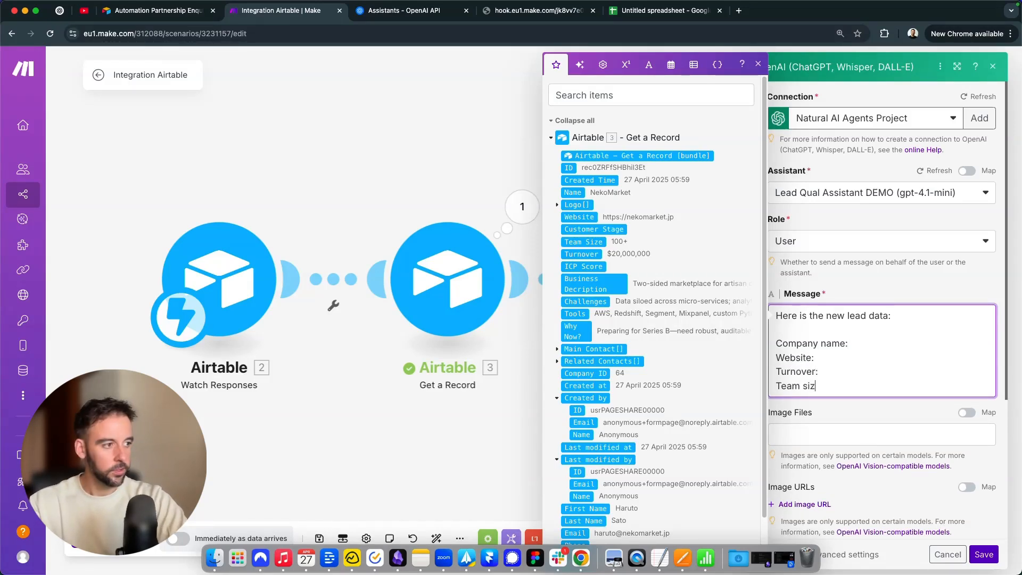
pyautogui.write('Team size:')
pyautogui.press('Return')
# Add the label lines "Business description:", "Tool used:" and "Why now?:" below the team size label
pyautogui.write('Business desc')
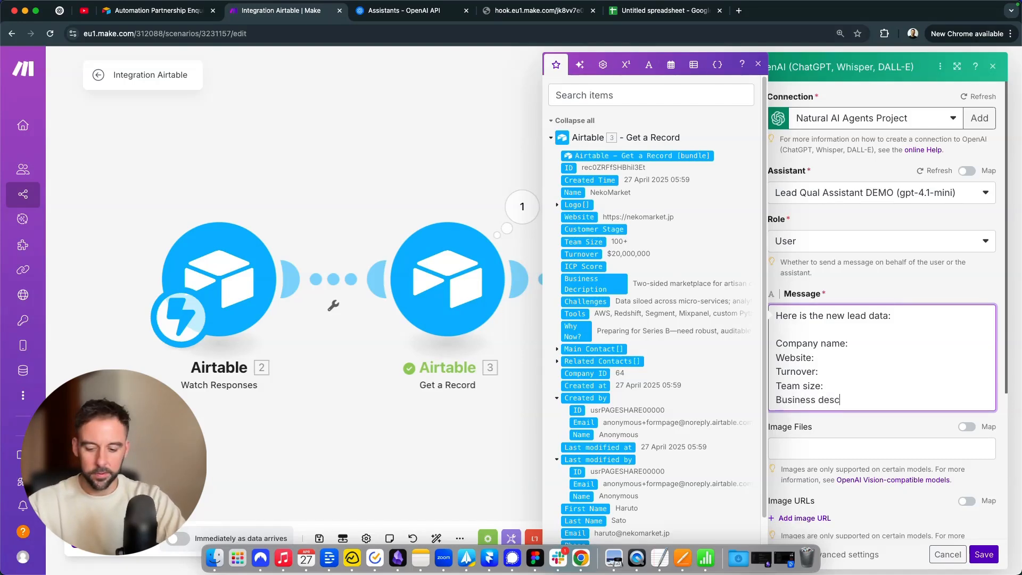
pyautogui.write('ription:')
pyautogui.press('Return')
pyautogui.write('To')
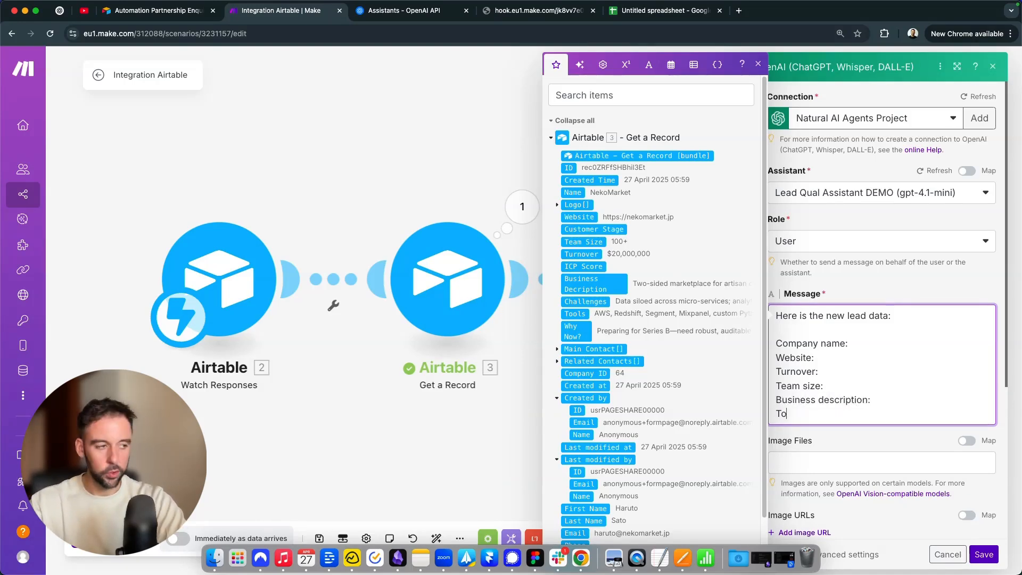
pyautogui.write('ol ')
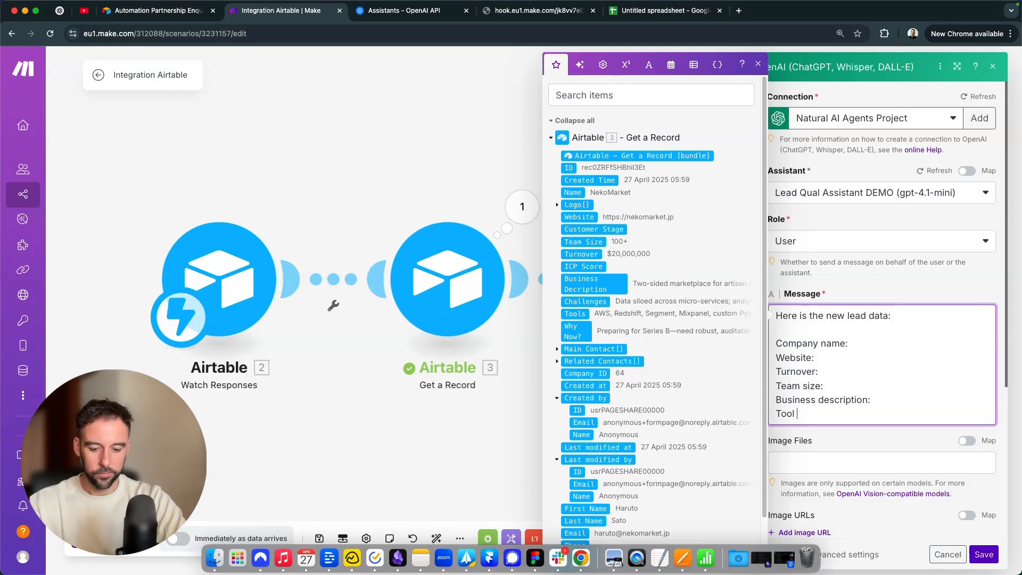
pyautogui.write('used:')
pyautogui.press('Return')
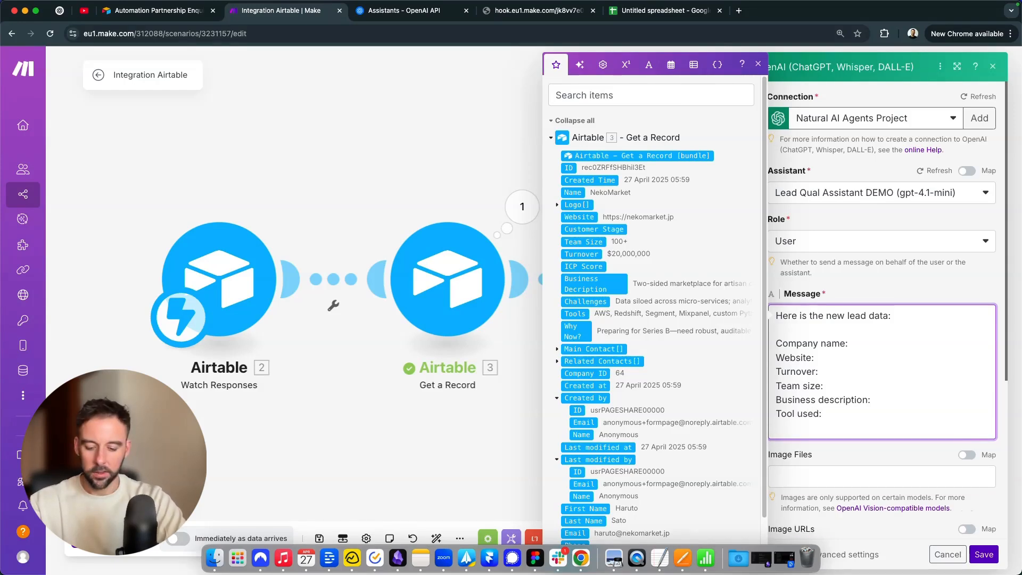
pyautogui.write('Why now?:')
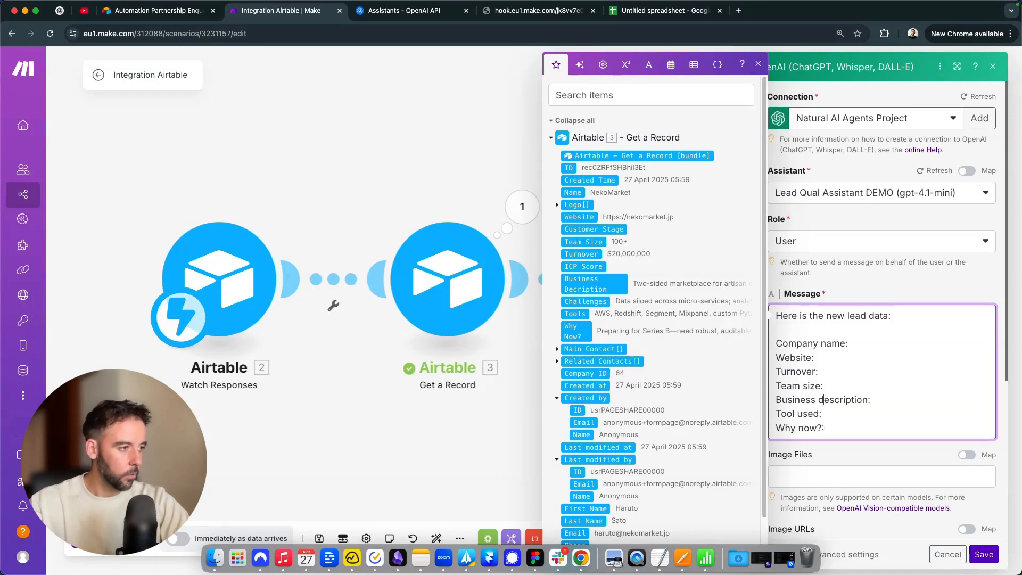
# Insert the label line "Current challenges:" between the business description and tool used labels
pyautogui.press('Return')
pyautogui.write('Cha')
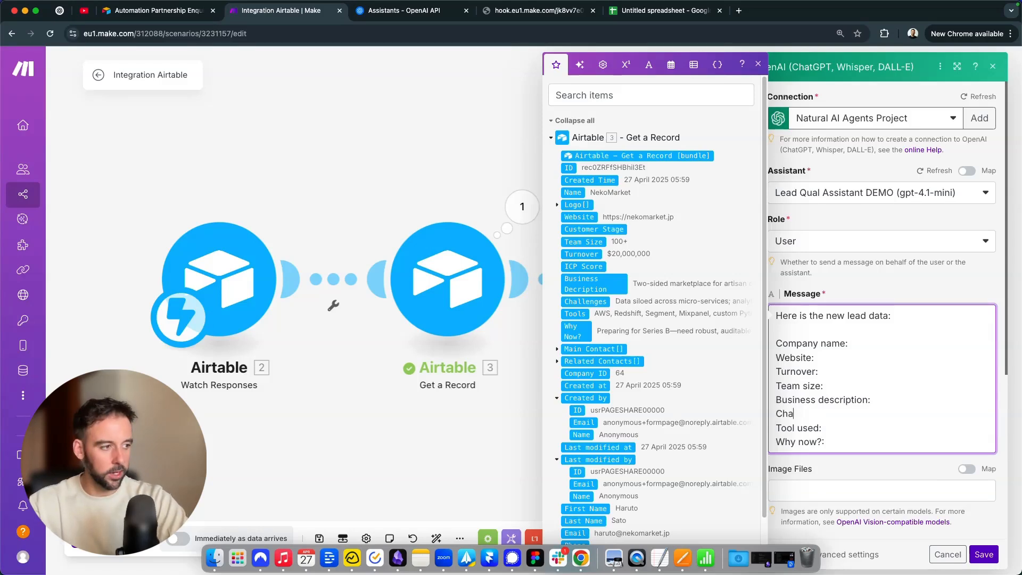
pyautogui.write('rent')
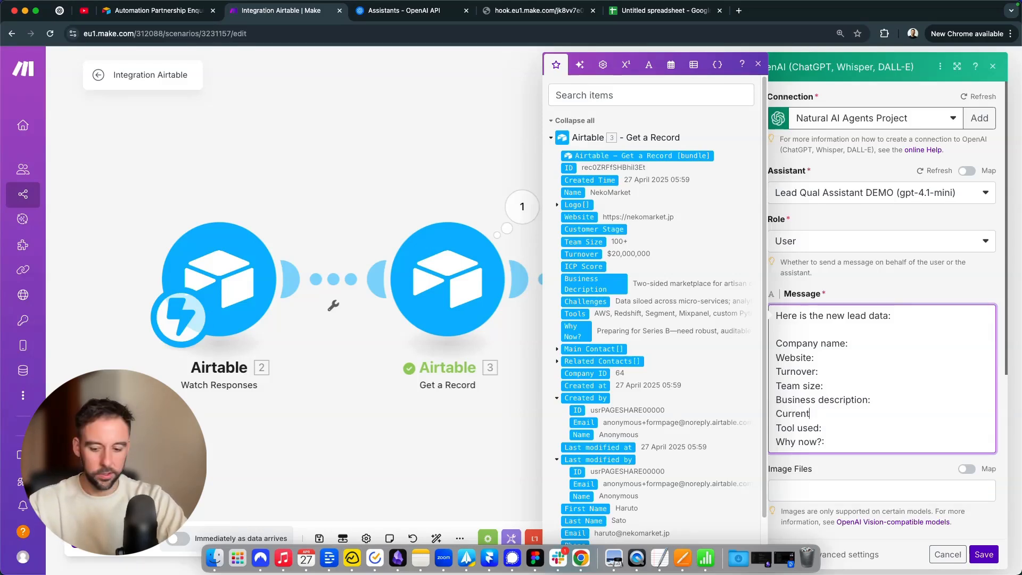
pyautogui.write(' challenges')
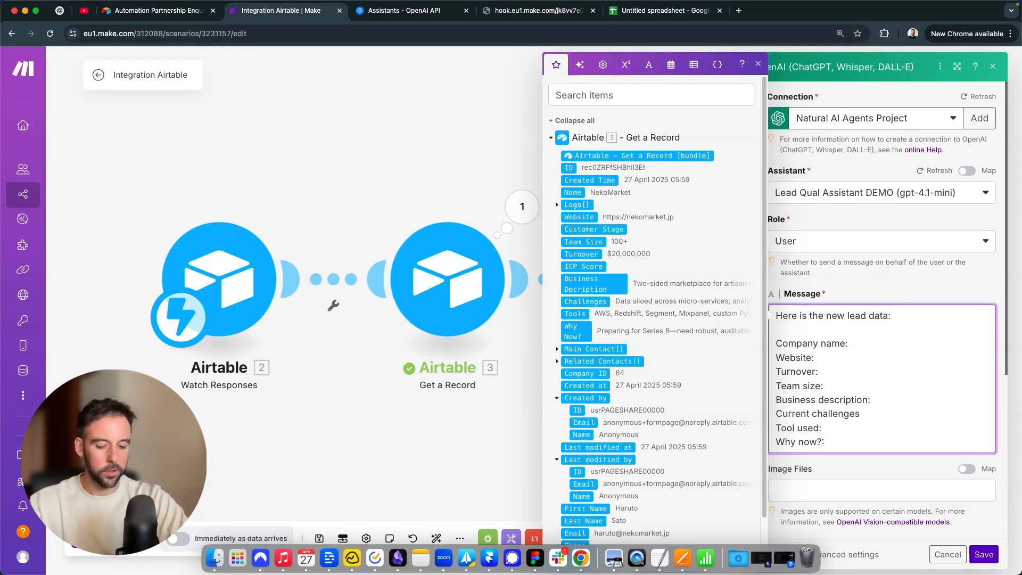
pyautogui.write(':')
# Map the Airtable Website, Turnover and Team Size fields after their matching labels in the message
pyautogui.click(572, 218)
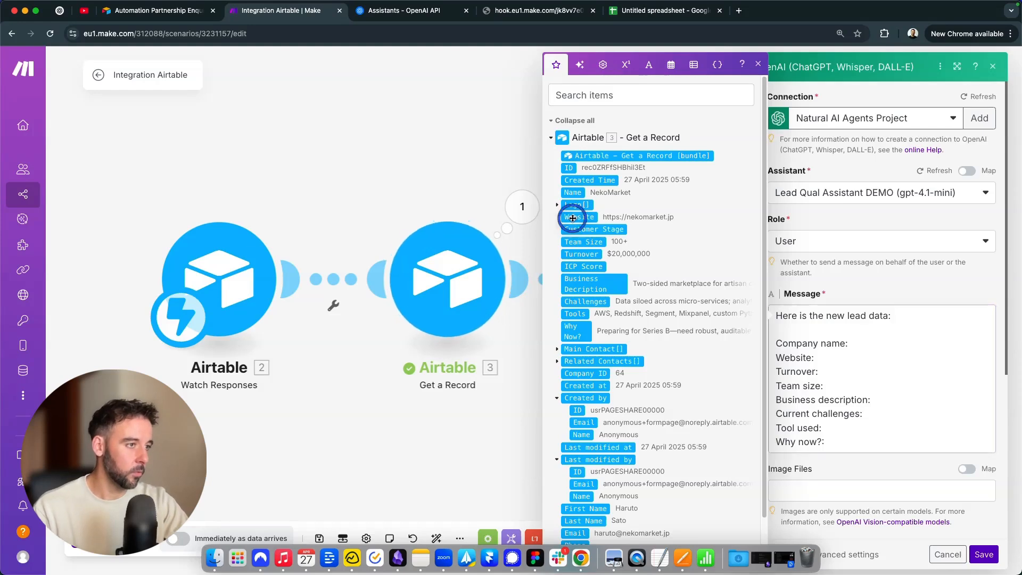
pyautogui.moveTo(572, 218); pyautogui.dragTo(848, 359)
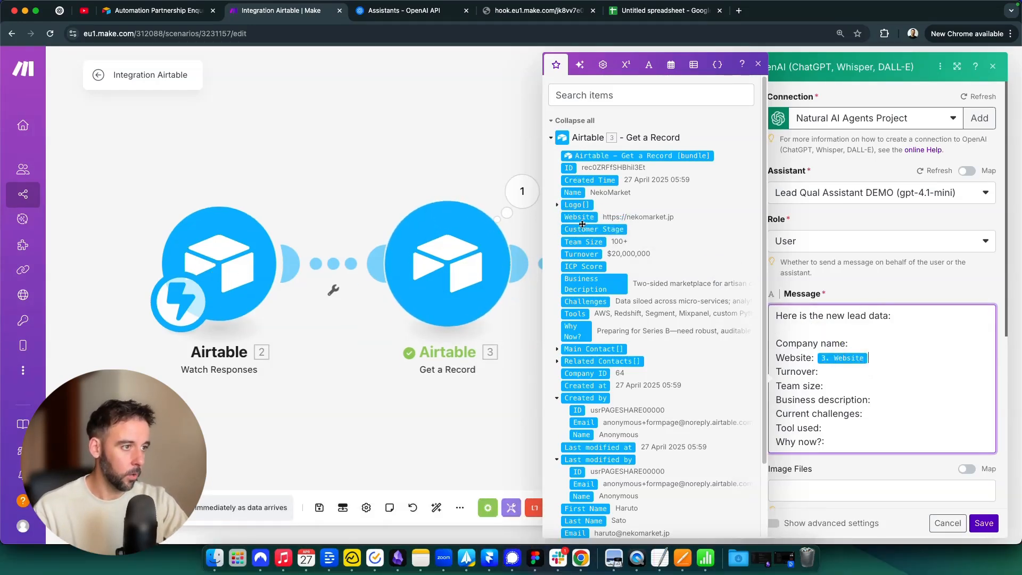
pyautogui.moveTo(584, 242); pyautogui.dragTo(857, 372)
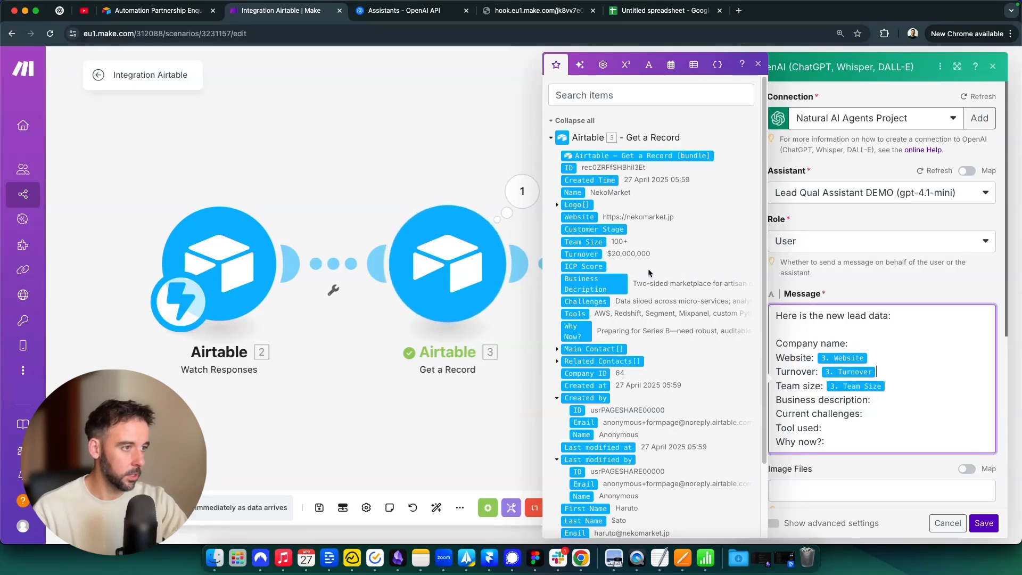
# Map the Airtable Business Decription, Challenges, Tools and Why Now? fields after their matching labels in the message
pyautogui.moveTo(583, 283); pyautogui.dragTo(906, 403)
pyautogui.moveTo(589, 301); pyautogui.dragTo(894, 417)
pyautogui.moveTo(575, 314); pyautogui.dragTo(838, 427)
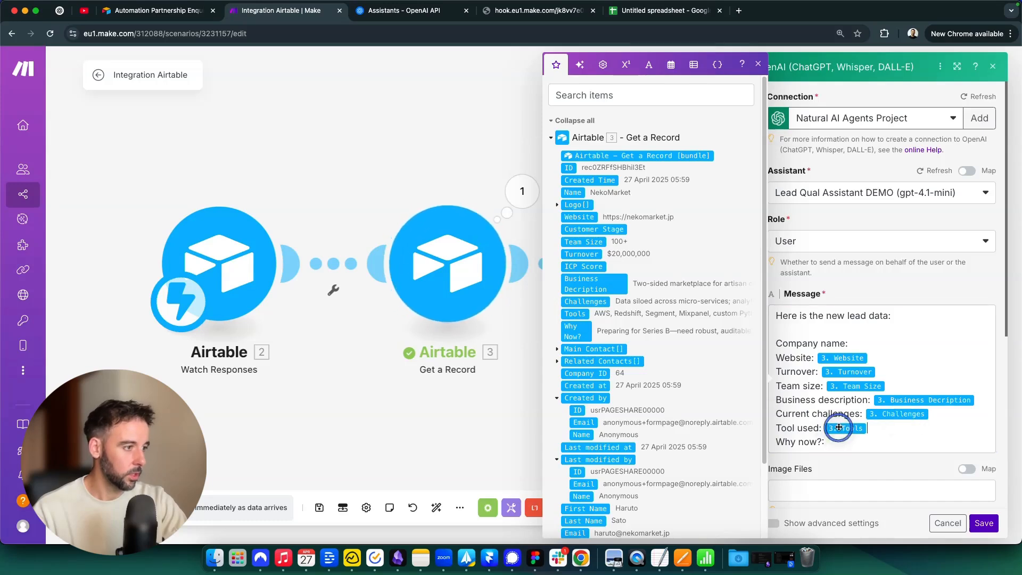
pyautogui.moveTo(576, 331); pyautogui.dragTo(873, 442)
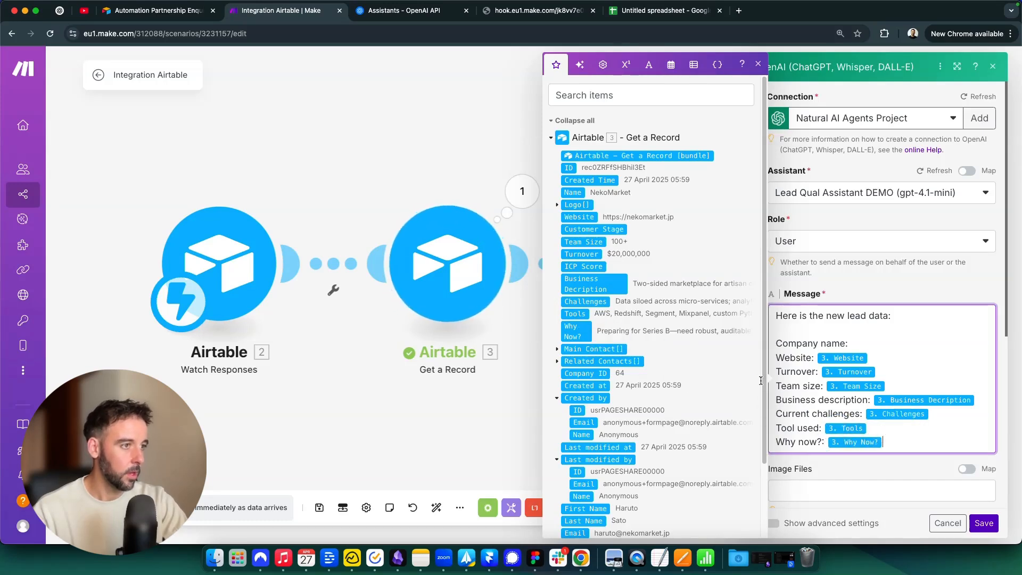
# Map the Airtable Name field after the company name label and save the OpenAI module's settings
pyautogui.scroll(-1, 644, 216)
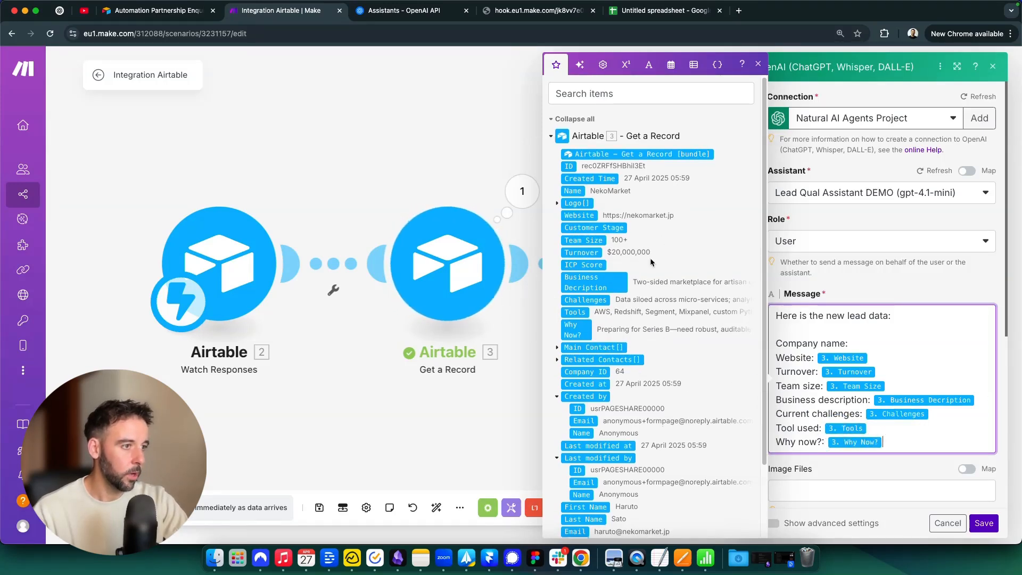
pyautogui.moveTo(577, 185); pyautogui.dragTo(873, 343)
pyautogui.click(983, 525)
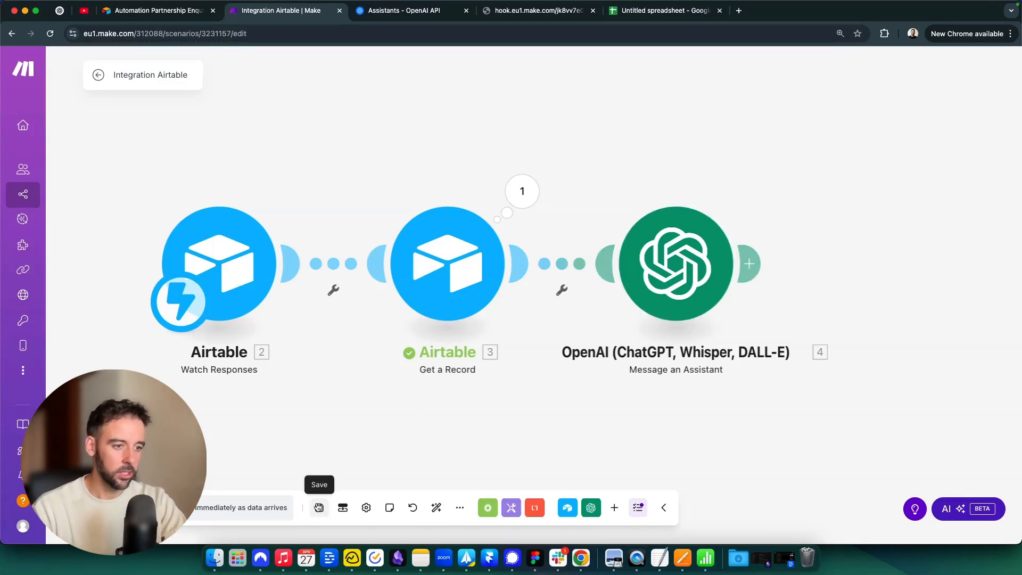
# Save the Integration Airtable scenario and run it once
pyautogui.click(384, 451)
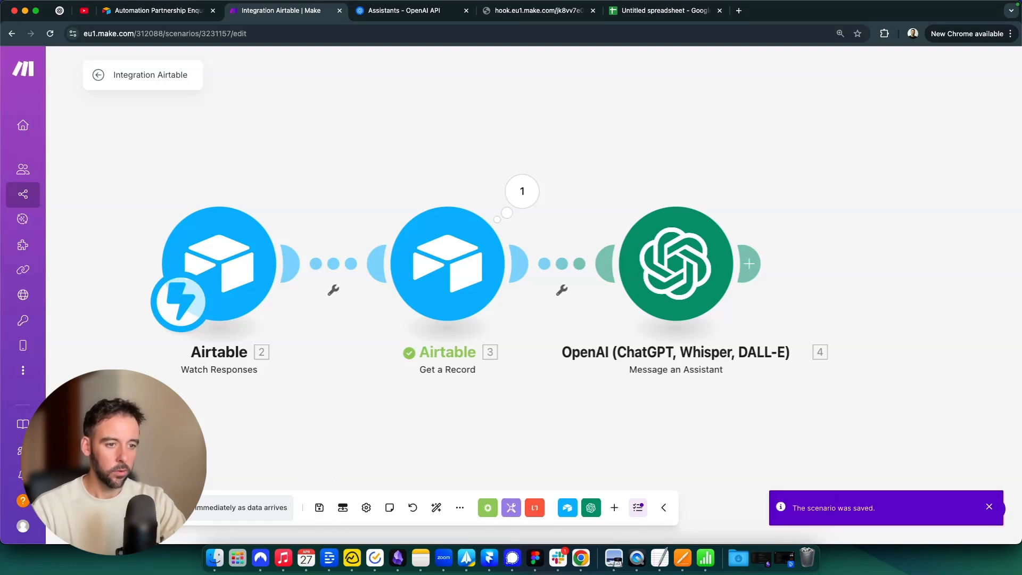
pyautogui.click(124, 507)
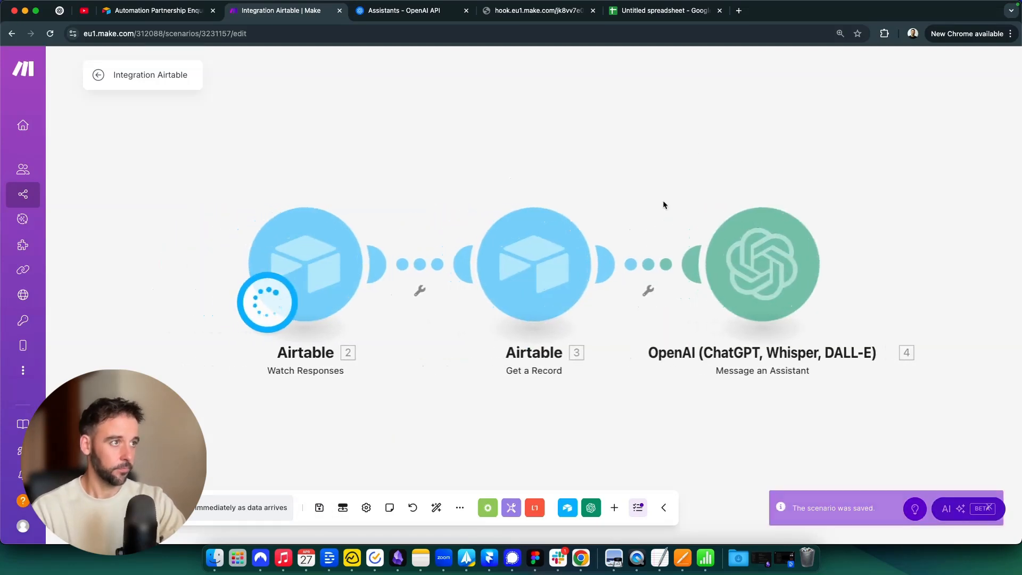
# Switch to the Airtable New Enquiry form and review the BrightLoop Learning test entry's company details, challenges, tools and reason for enquiring now
pyautogui.click(660, 11)
pyautogui.click(559, 11)
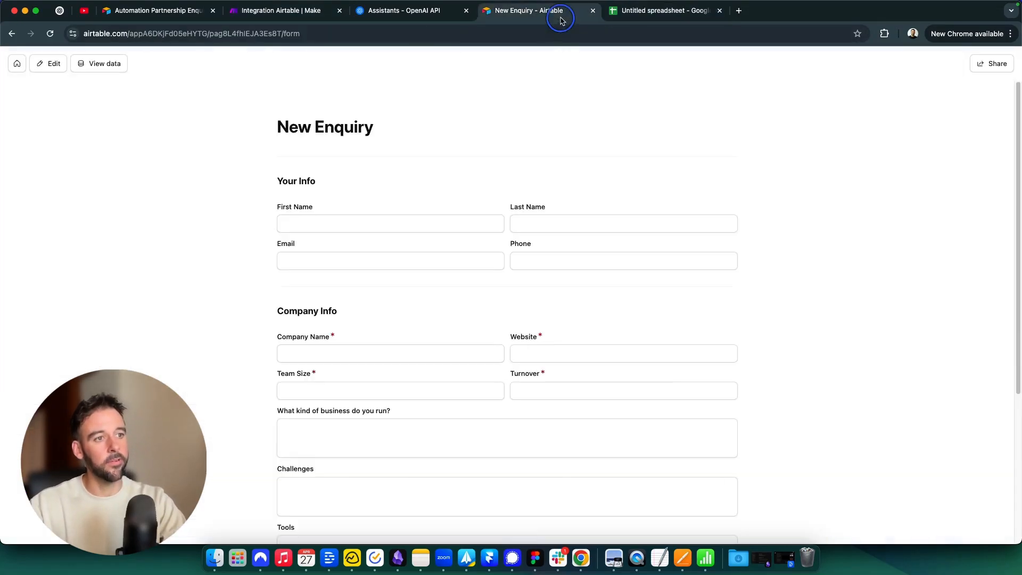
pyautogui.click(301, 12)
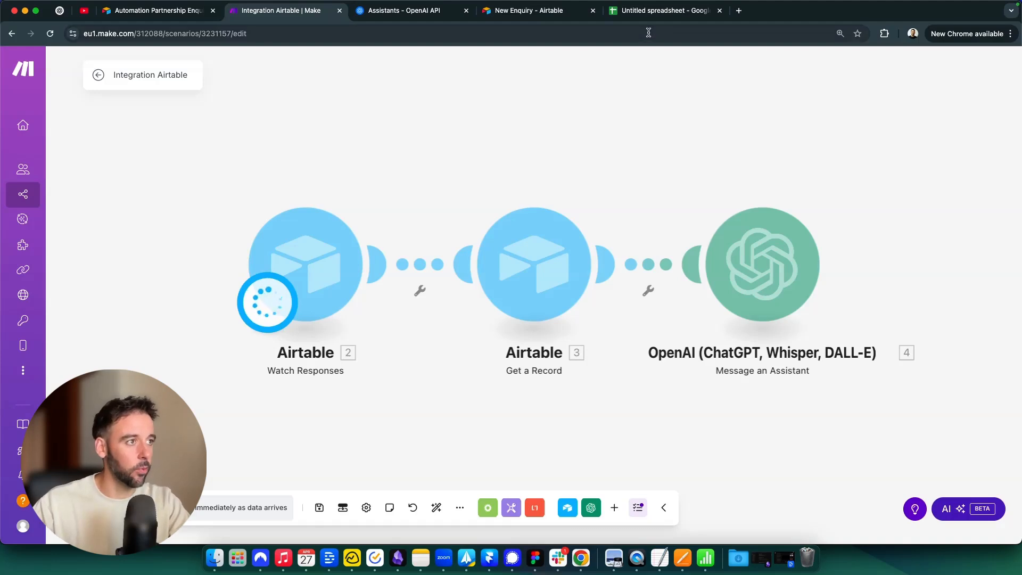
pyautogui.click(554, 11)
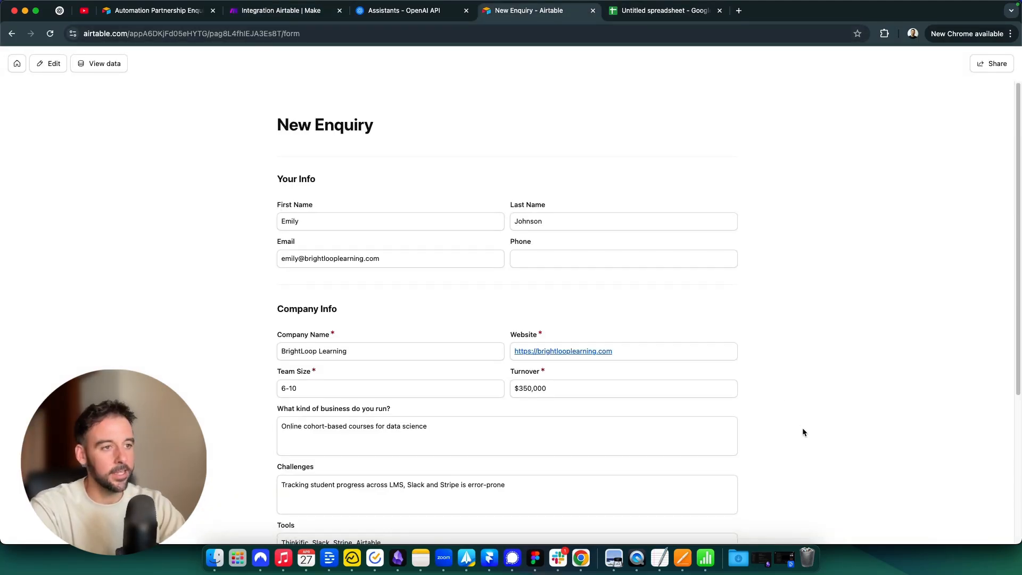
pyautogui.scroll(-3, 446, 272)
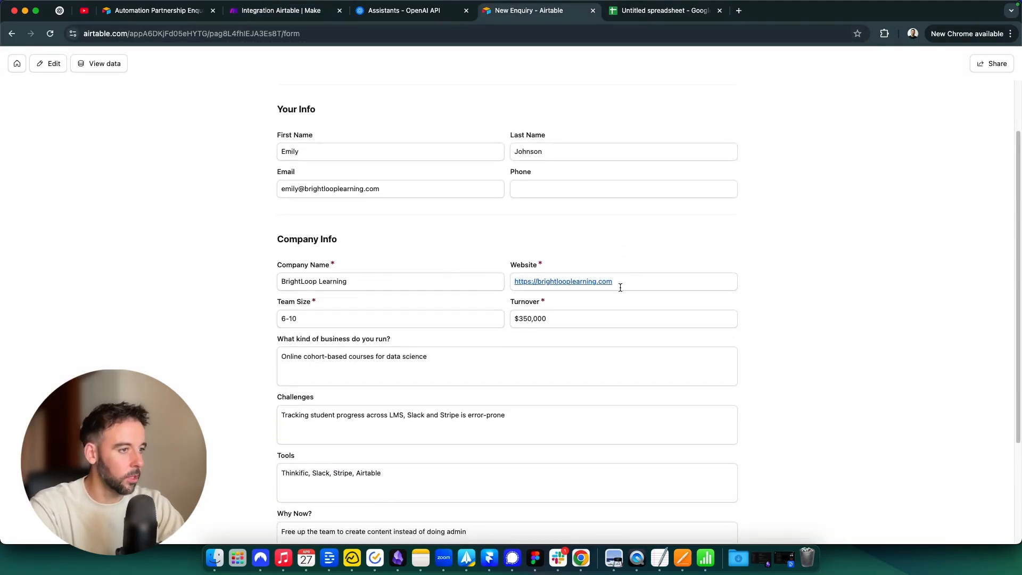
pyautogui.scroll(-6, 449, 336)
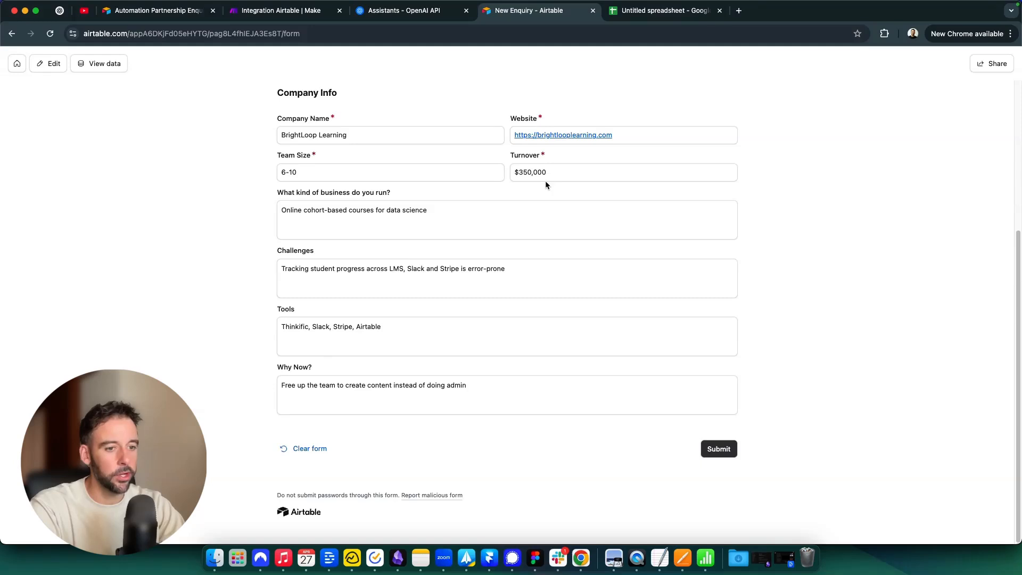
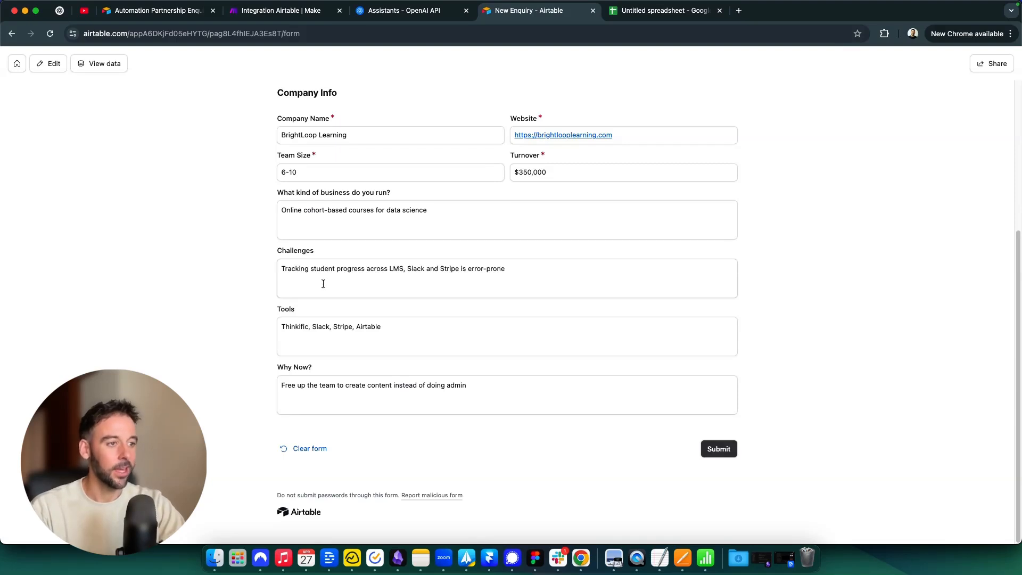
pyautogui.click(402, 341)
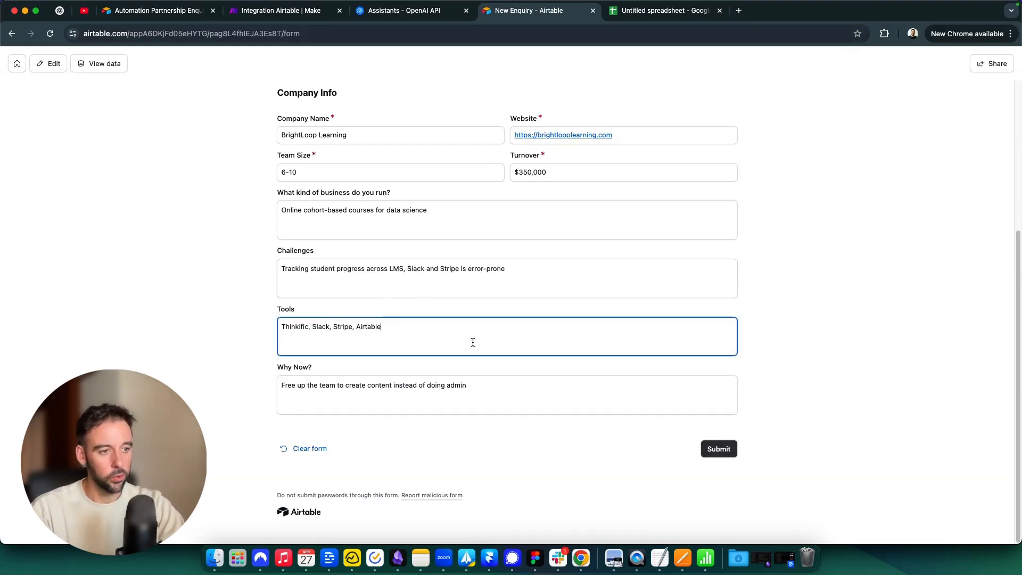
pyautogui.click(518, 398)
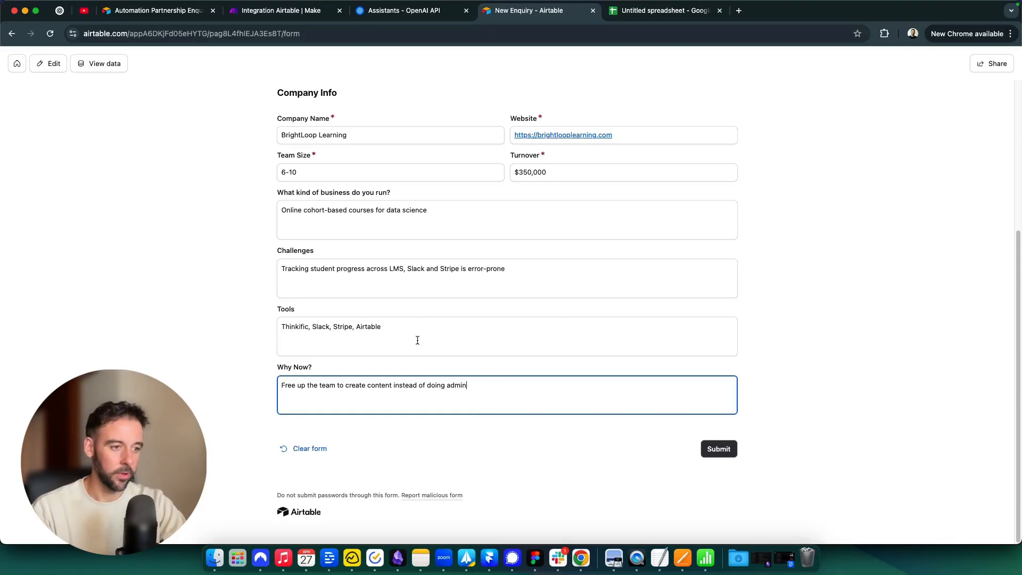
# Submit the BrightLoop Learning enquiry form, follow its redirect link to the Make webhook and return to the Integration Airtable scenario
pyautogui.click(284, 12)
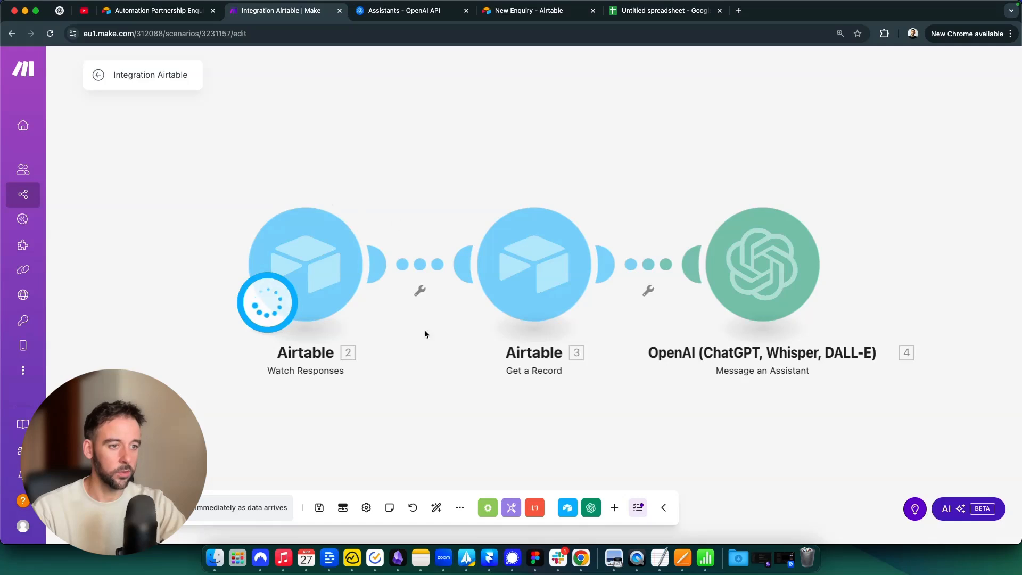
pyautogui.click(553, 13)
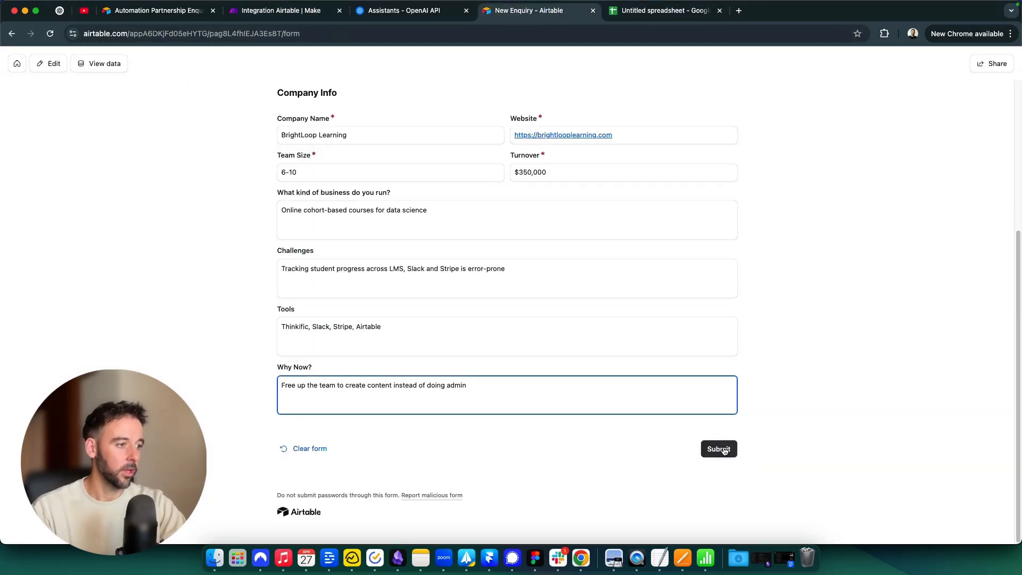
pyautogui.press('super+Return')
pyautogui.click(278, 11)
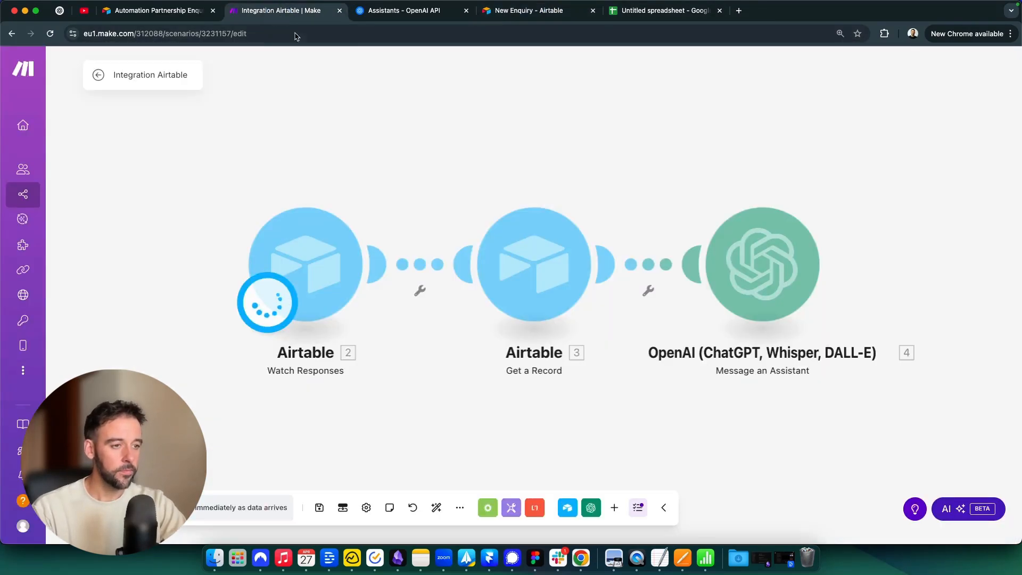
pyautogui.click(532, 11)
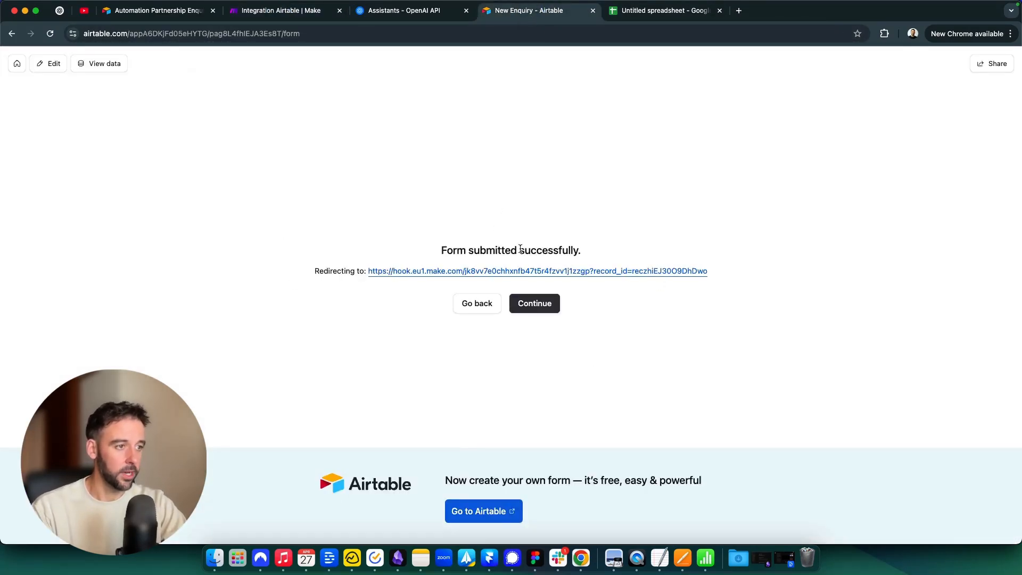
pyautogui.click(496, 278)
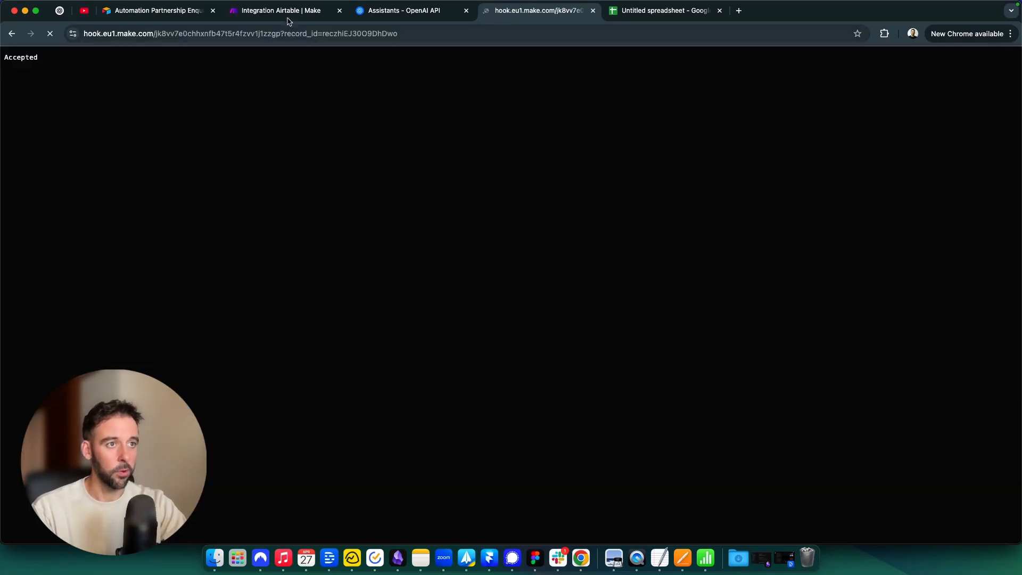
pyautogui.click(279, 11)
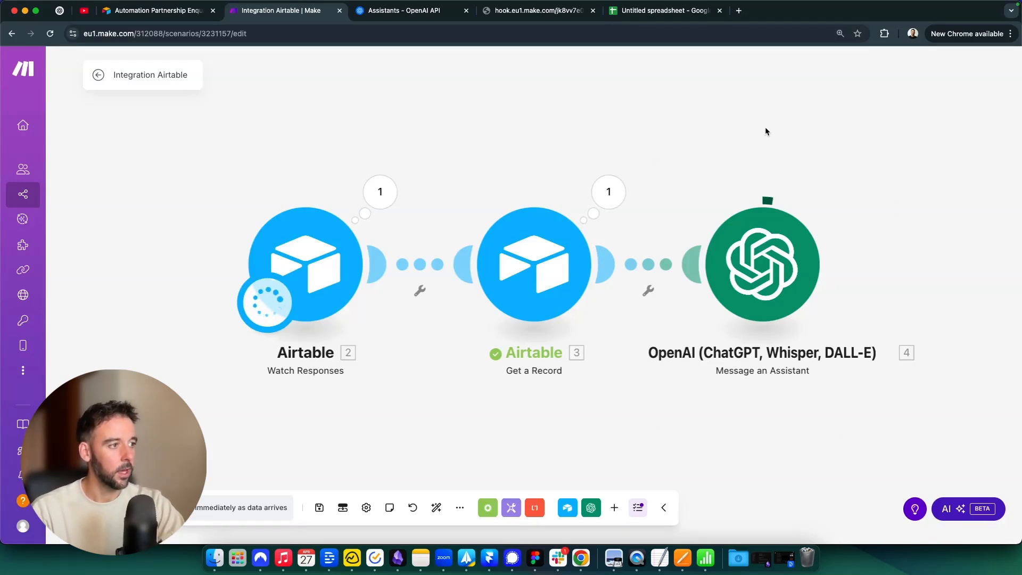
# Review the OpenAI module's input and output from this run and copy the complete Result JSON, including both braces
pyautogui.click(836, 192)
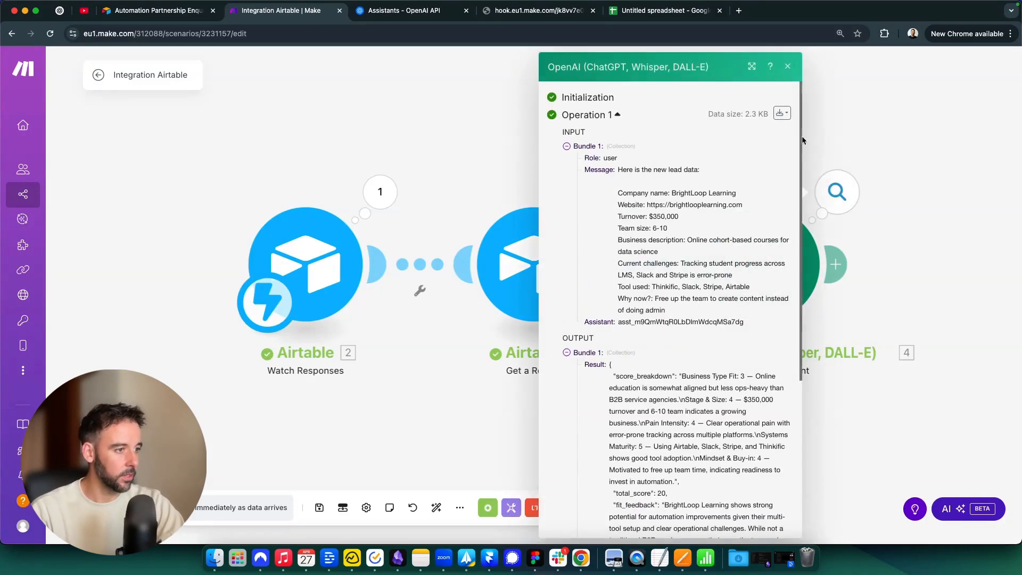
pyautogui.scroll(-1, 713, 297)
pyautogui.scroll(-3, 714, 297)
pyautogui.moveTo(614, 293); pyautogui.dragTo(704, 344)
pyautogui.scroll(-1, 692, 368)
pyautogui.click(739, 347)
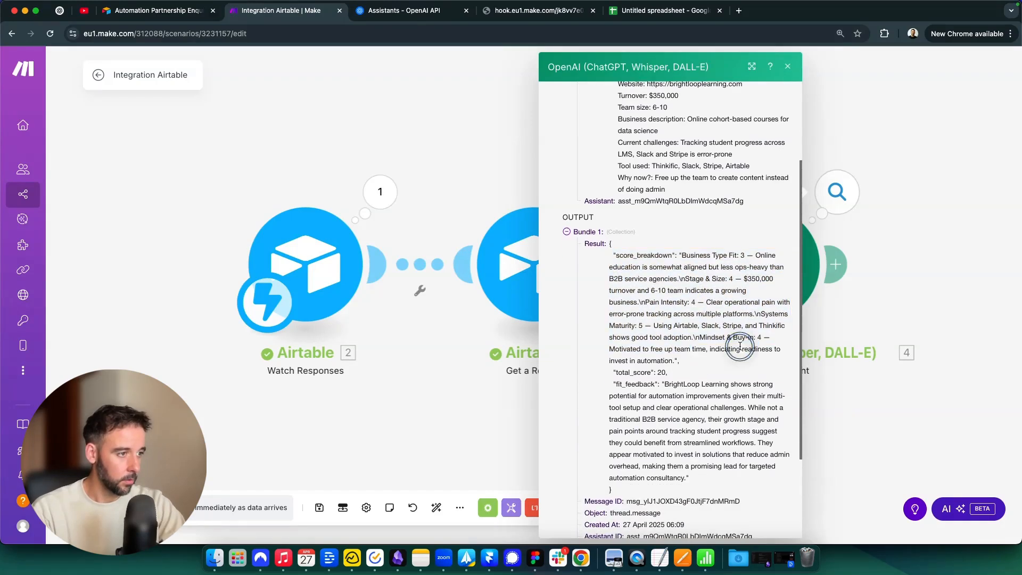
pyautogui.click(633, 492)
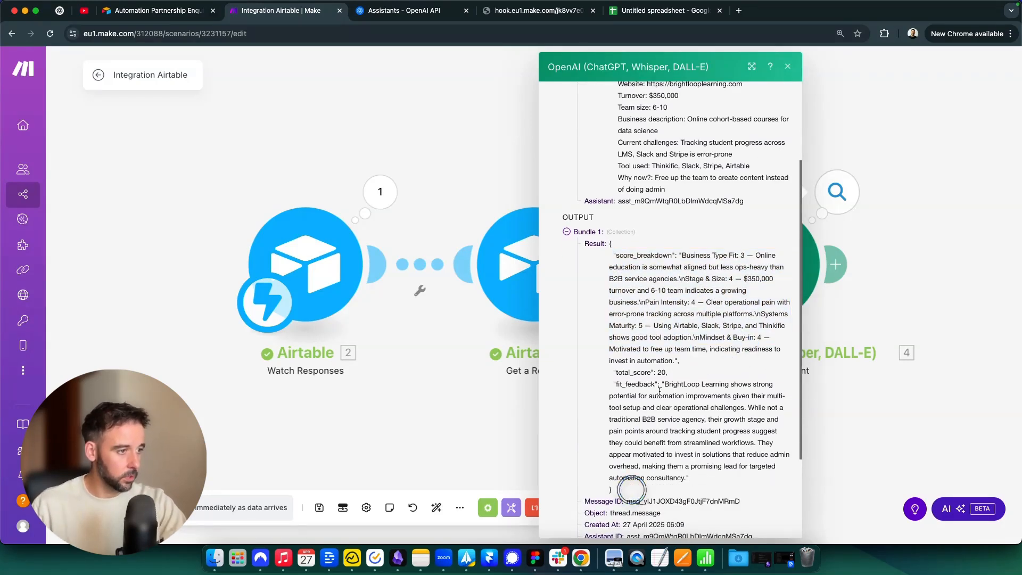
pyautogui.moveTo(669, 374)
pyautogui.mouseDown()
pyautogui.moveTo(642, 372)
pyautogui.moveTo(683, 377)
pyautogui.mouseUp()
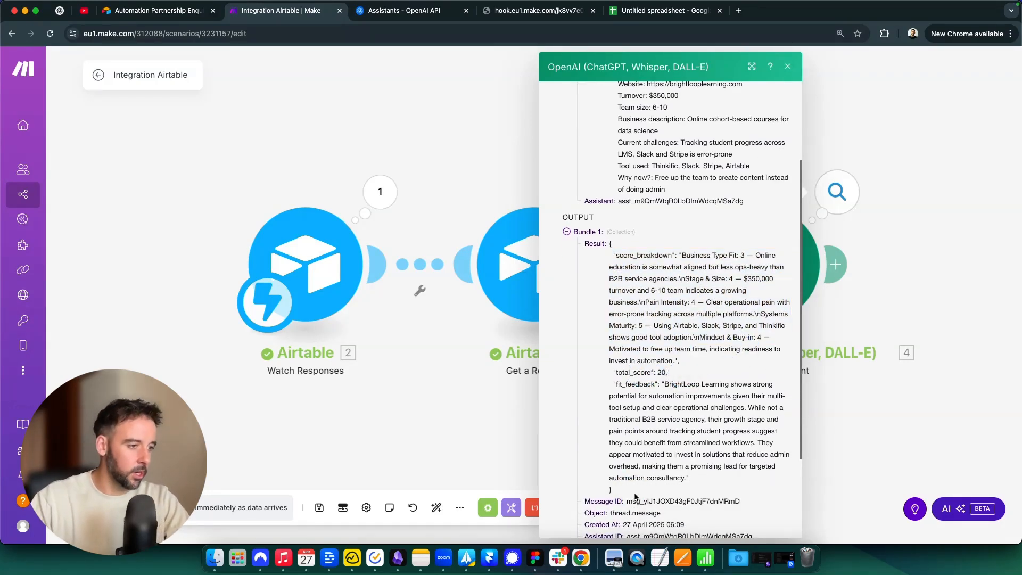
pyautogui.moveTo(630, 490); pyautogui.dragTo(610, 245)
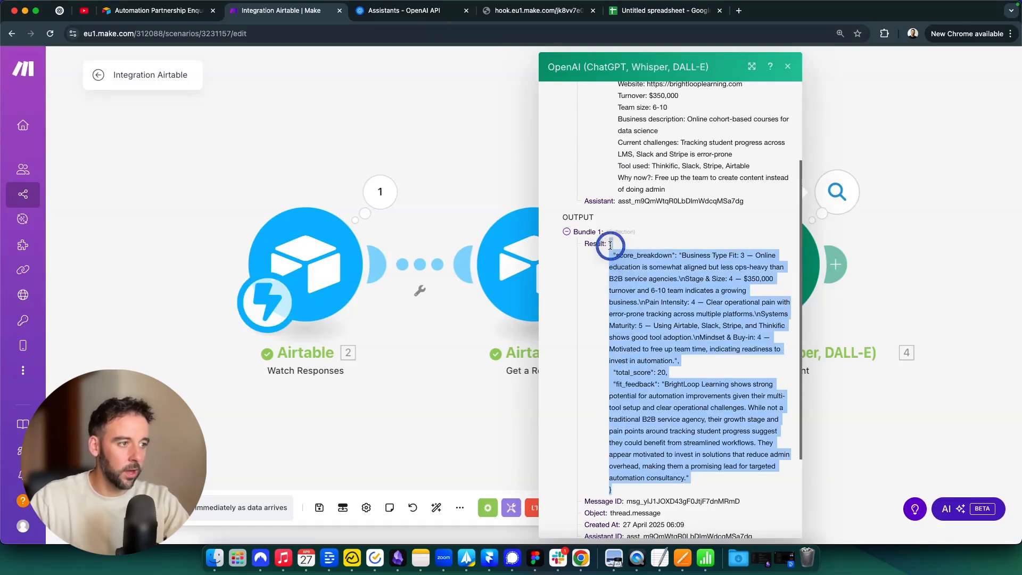
# Add a Parse JSON module after the OpenAI module, map the assistant's Result as its JSON string and save it
pyautogui.click(887, 303)
pyautogui.moveTo(924, 301); pyautogui.dragTo(578, 301)
pyautogui.click(503, 274)
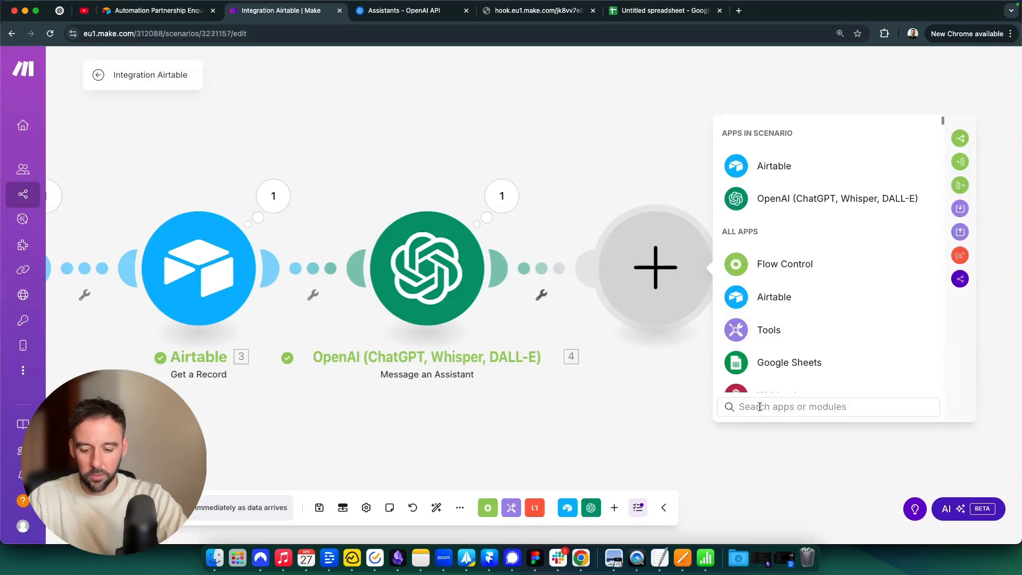
pyautogui.write('json')
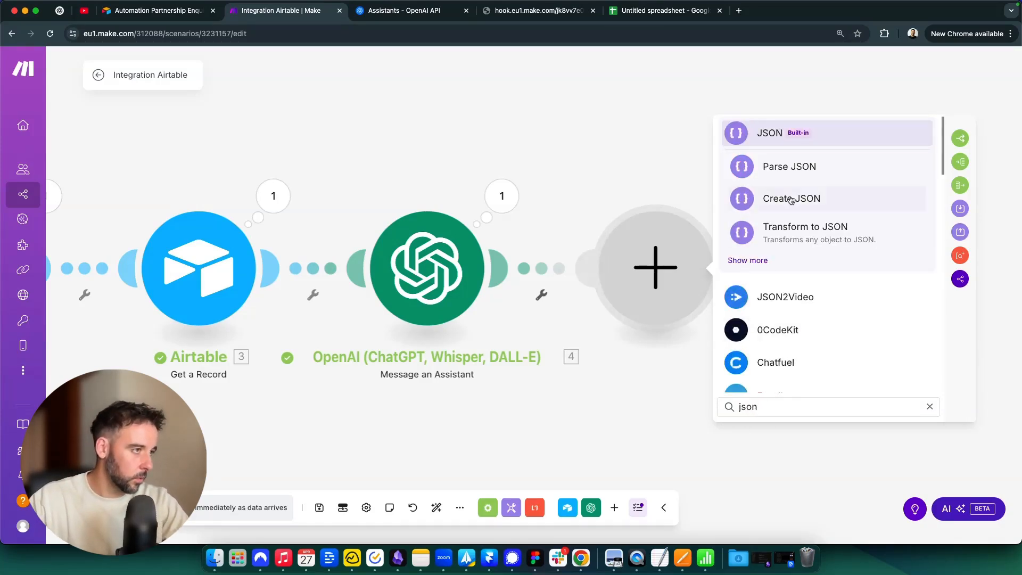
pyautogui.click(790, 167)
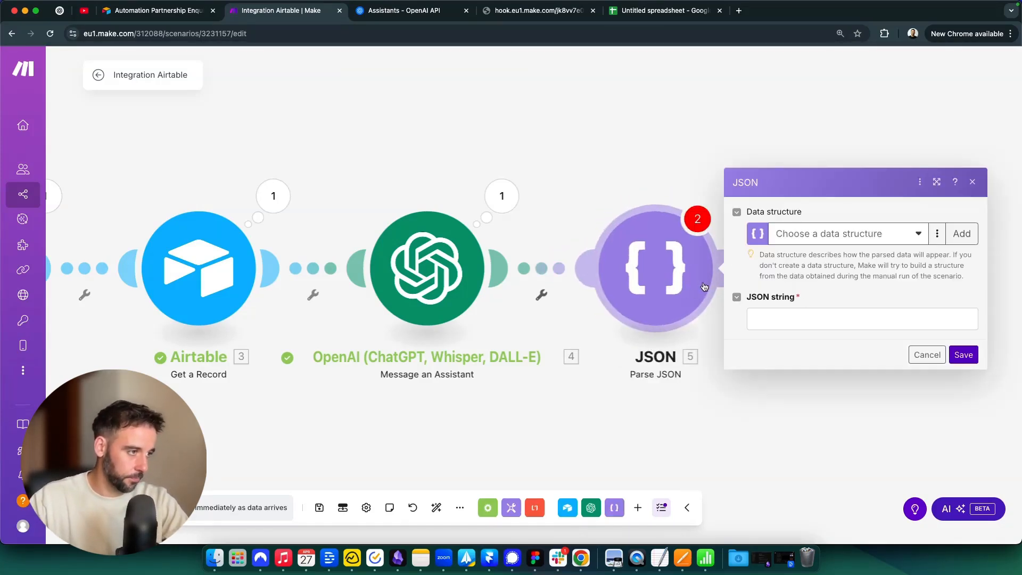
pyautogui.click(829, 316)
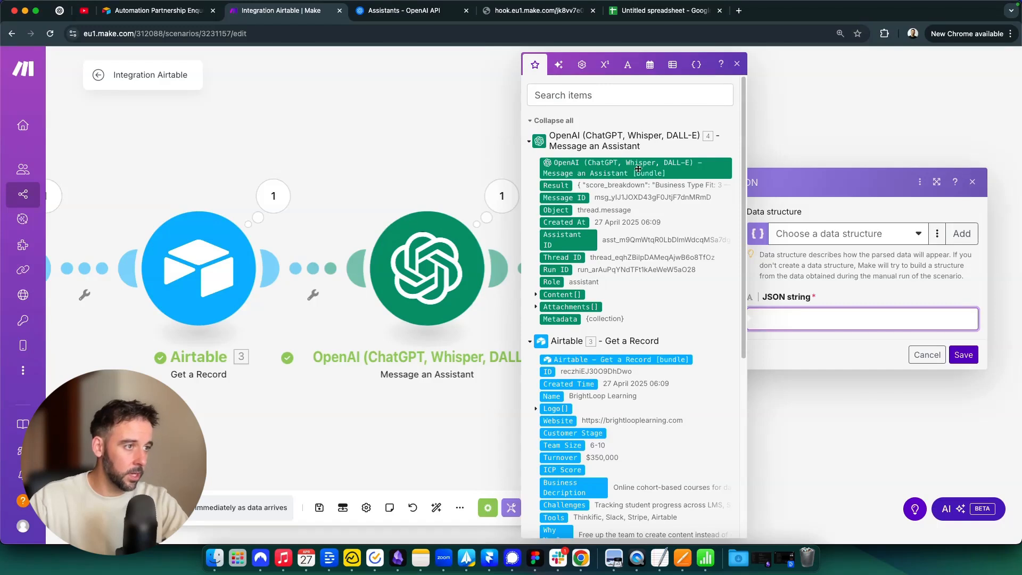
pyautogui.click(556, 185)
pyautogui.click(846, 265)
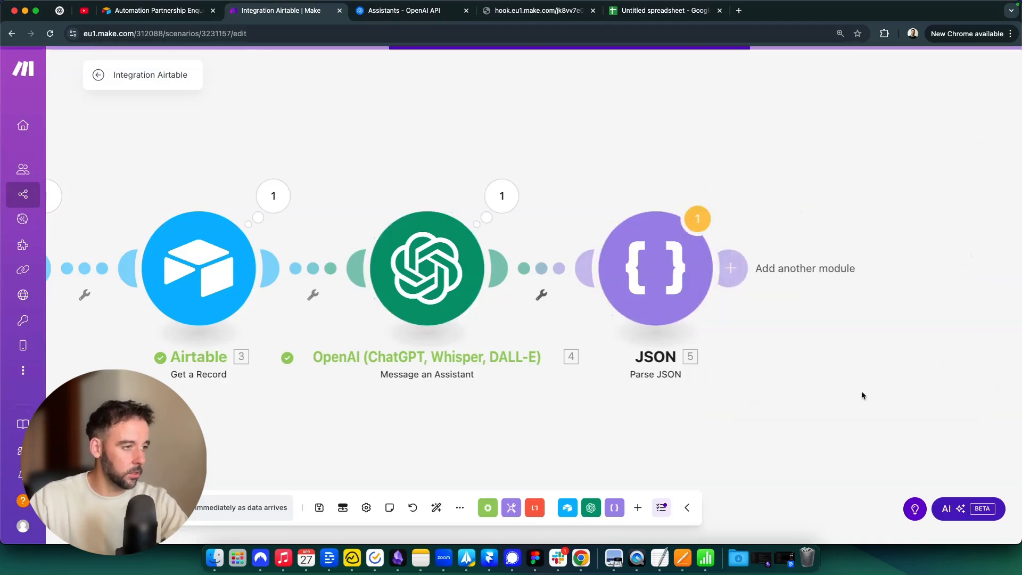
# Run only the Parse JSON module with the copied OpenAI result as input, checking the pasted text against the assistant's output
pyautogui.moveTo(716, 290); pyautogui.dragTo(580, 272)
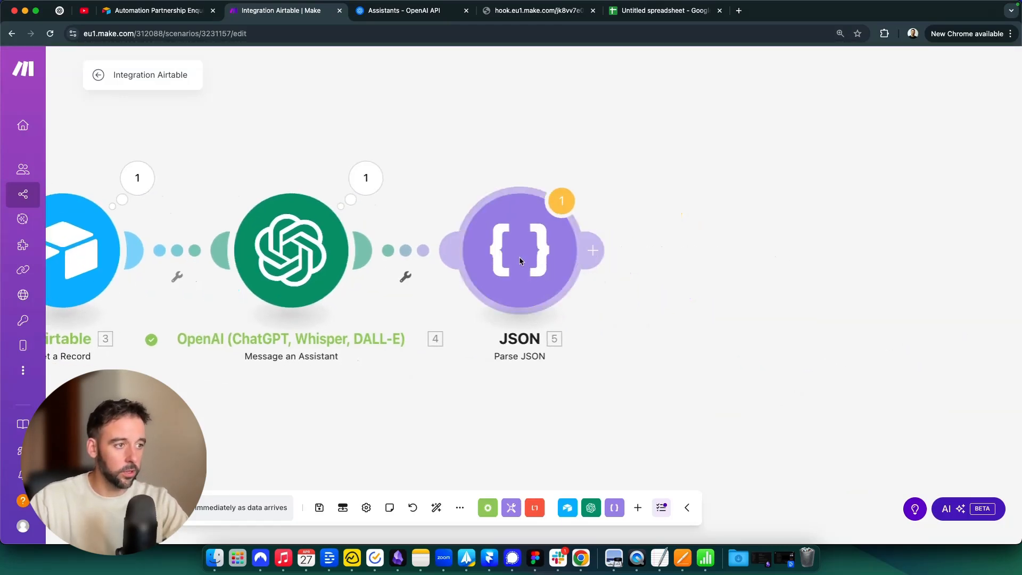
pyautogui.rightClick(522, 260)
pyautogui.click(594, 288)
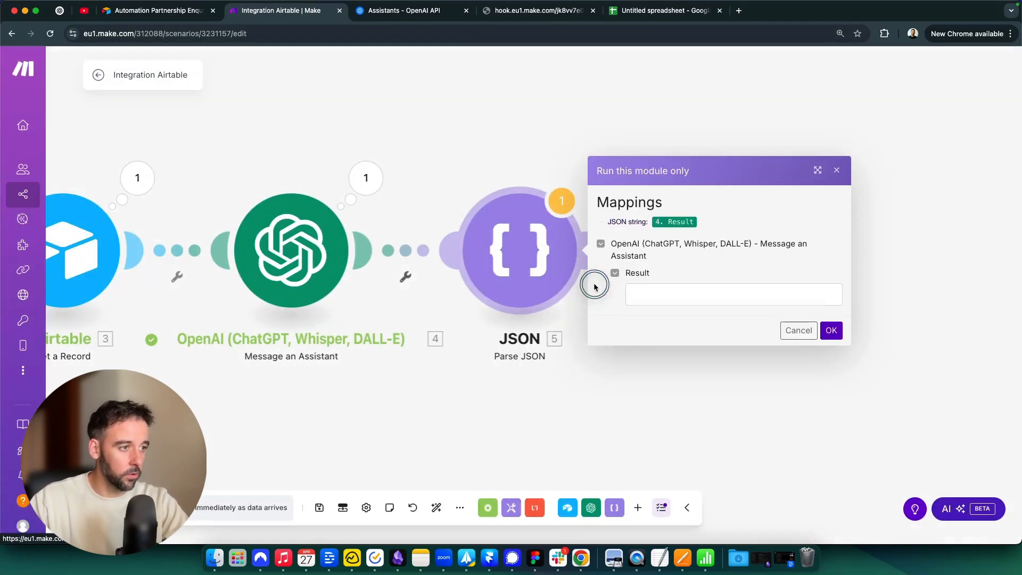
pyautogui.click(685, 291)
pyautogui.press('super+v')
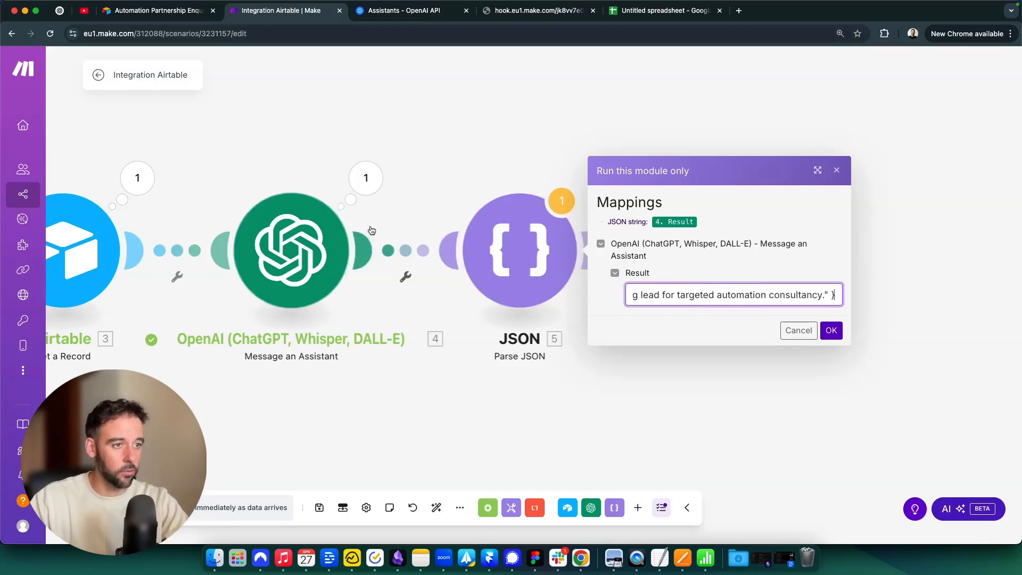
pyautogui.click(366, 178)
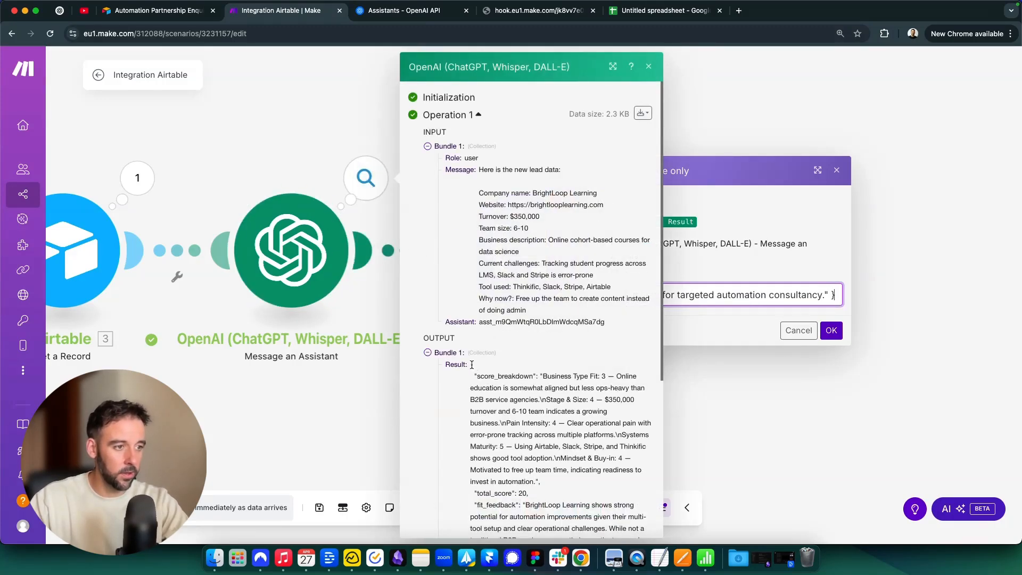
pyautogui.click(502, 417)
pyautogui.scroll(-2, 526, 453)
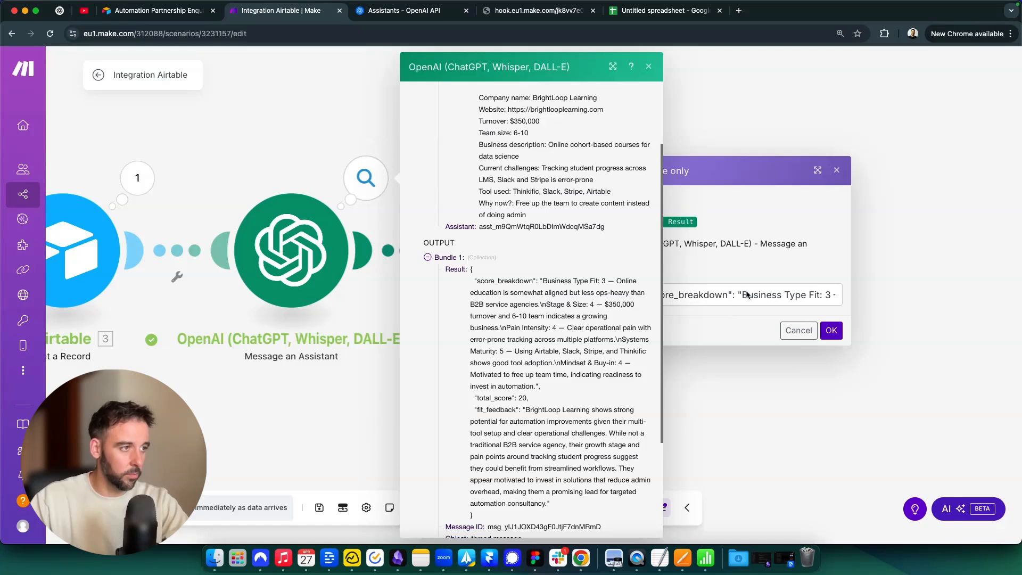
pyautogui.click(648, 66)
pyautogui.click(831, 330)
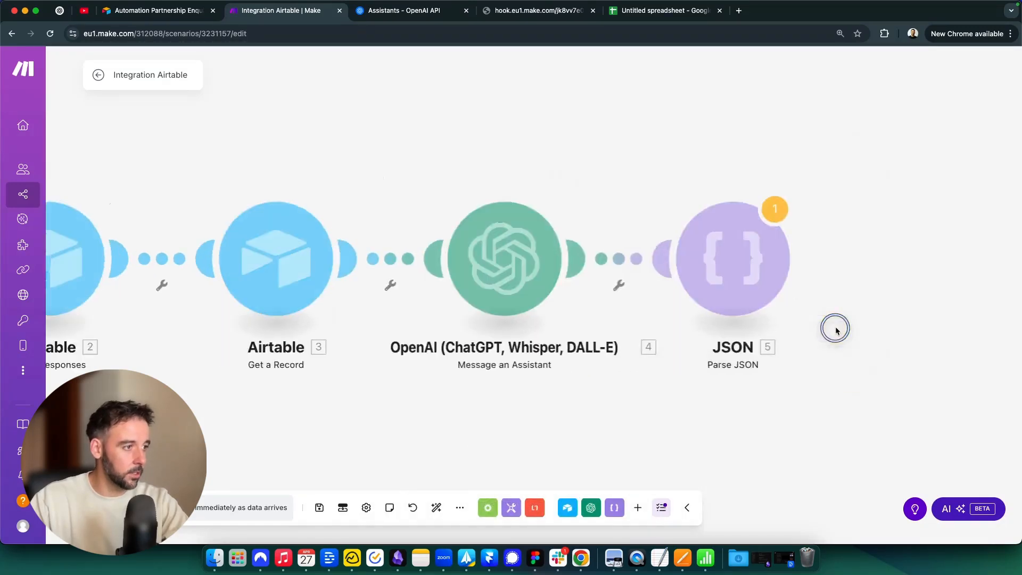
# Examine the Parse JSON module's output for the separate score_breakdown, total_score and fit_feedback values
pyautogui.scroll(-2, 768, 403)
pyautogui.scroll(-2, 768, 403)
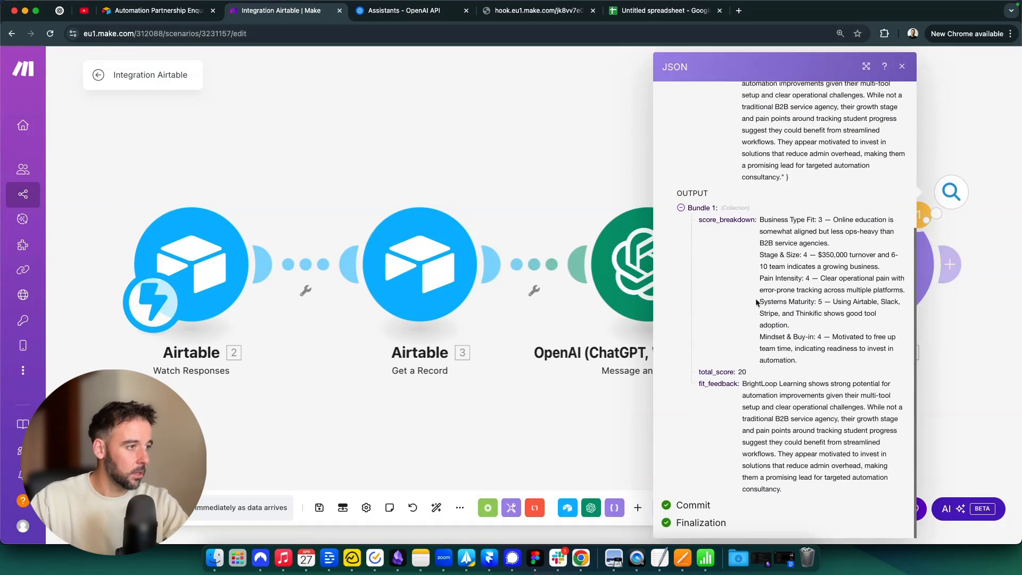
pyautogui.doubleClick(702, 219)
pyautogui.moveTo(702, 371); pyautogui.dragTo(821, 403)
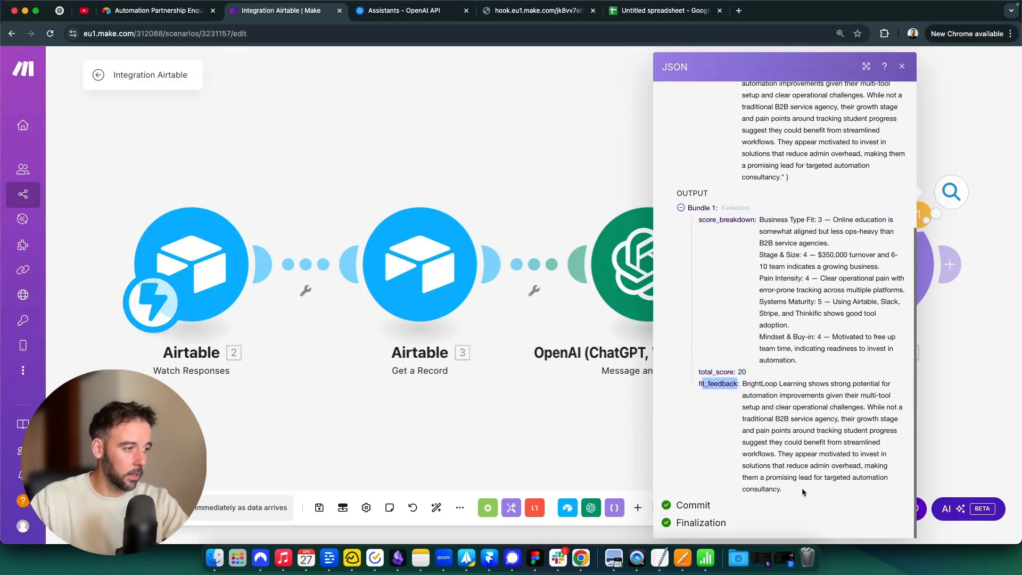
pyautogui.moveTo(803, 492); pyautogui.dragTo(742, 395)
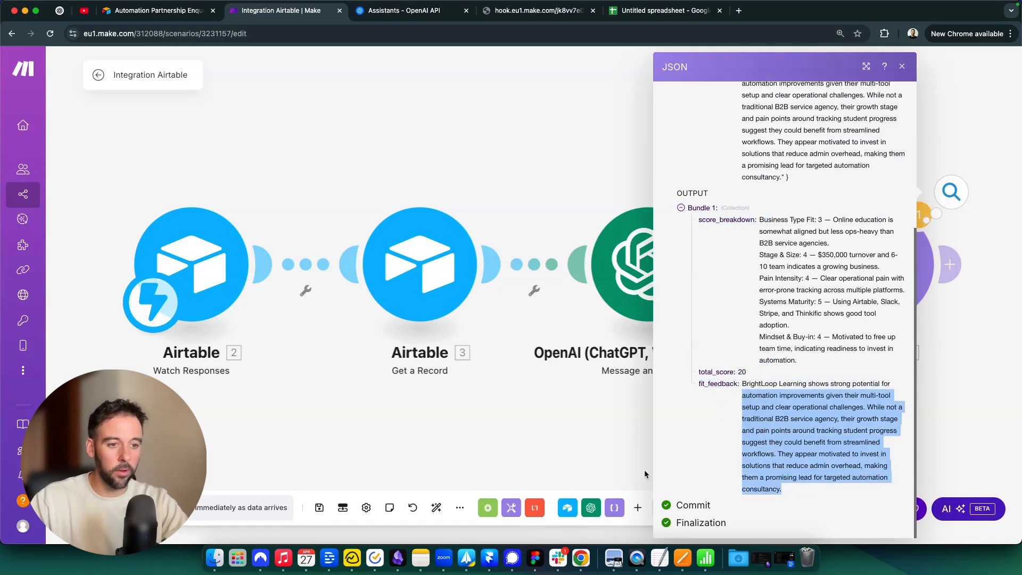
pyautogui.click(563, 438)
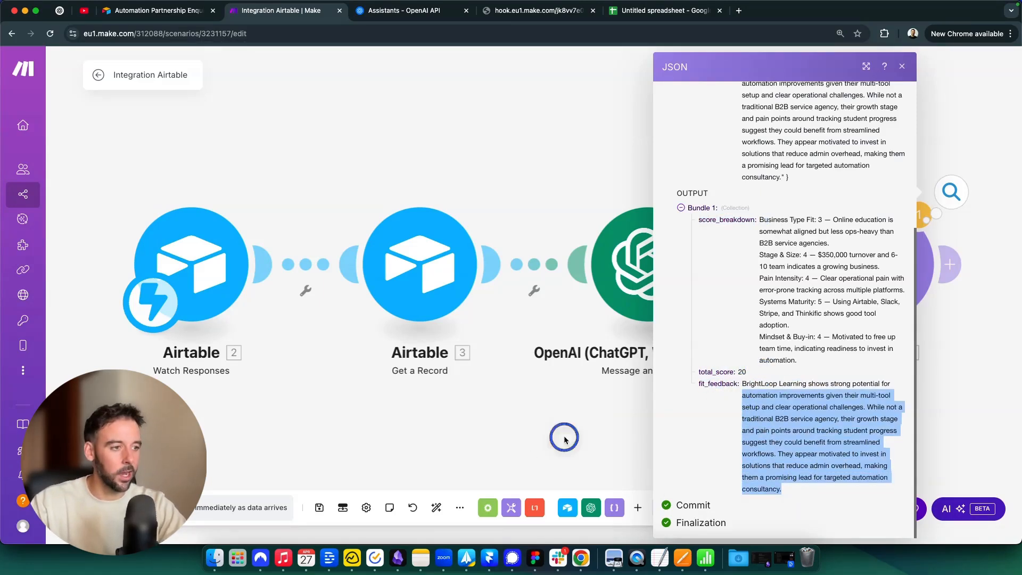
pyautogui.moveTo(847, 439); pyautogui.dragTo(630, 417)
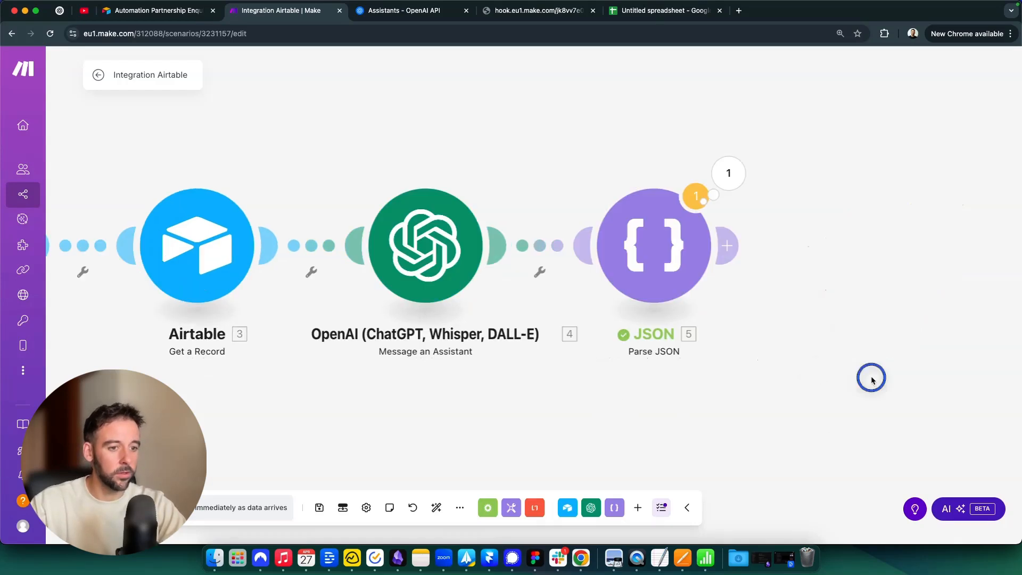
pyautogui.moveTo(870, 378); pyautogui.dragTo(777, 378)
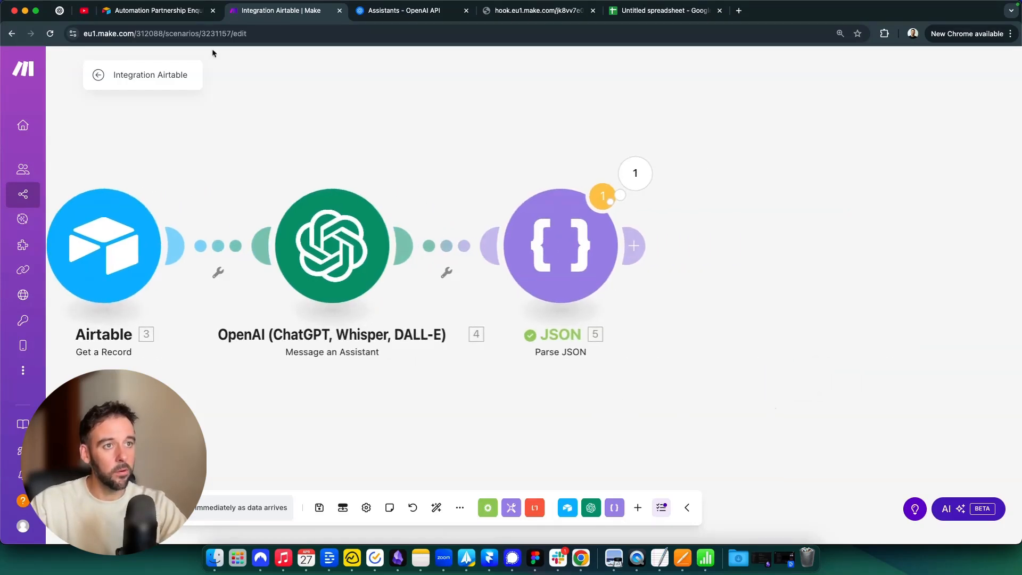
# Go to the Companies table in the Airtable KoreCRM base and move the ICP Score field directly after Why Now?
pyautogui.click(537, 10)
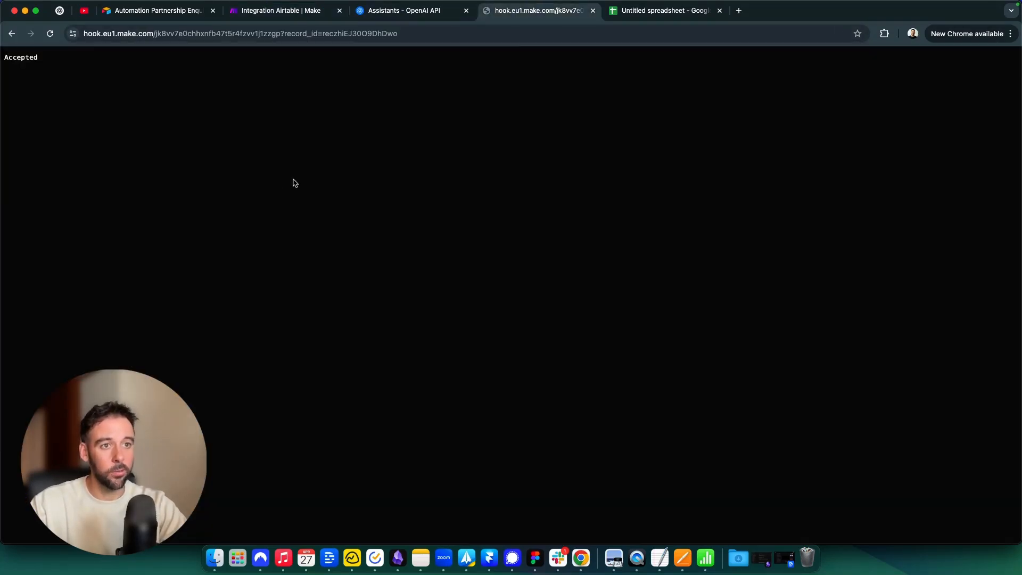
pyautogui.click(9, 33)
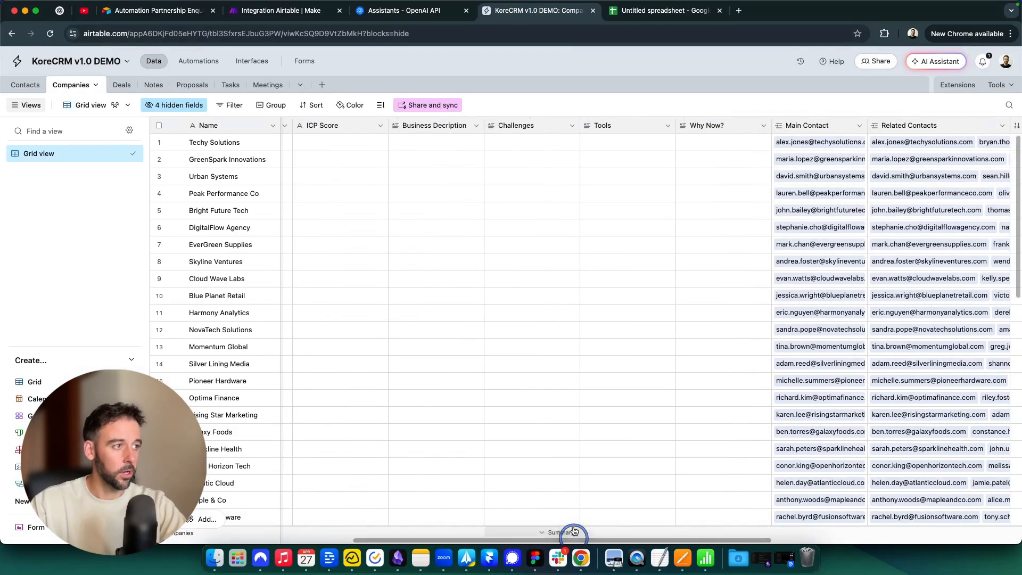
pyautogui.rightClick(741, 123)
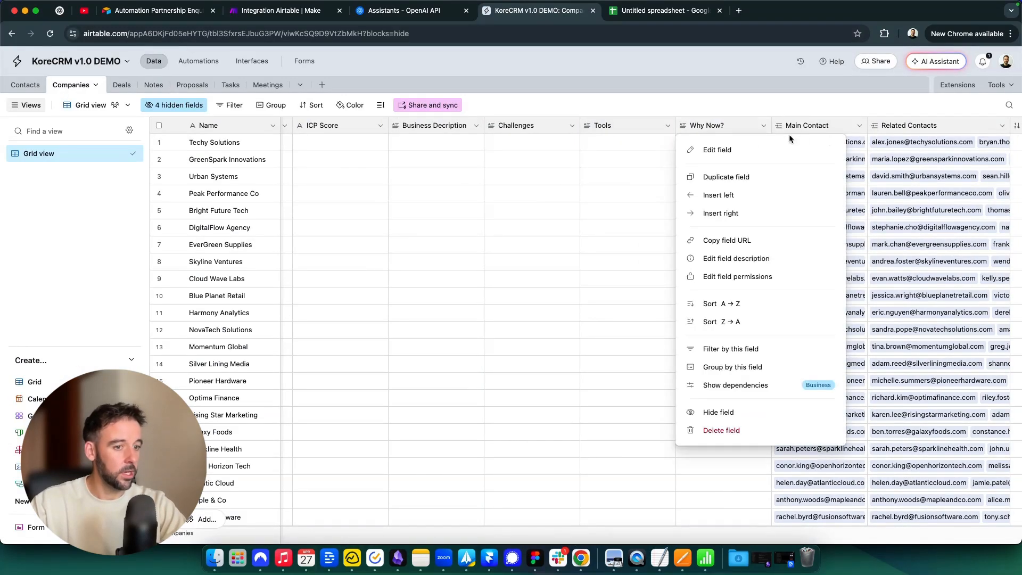
pyautogui.moveTo(326, 126); pyautogui.dragTo(759, 129)
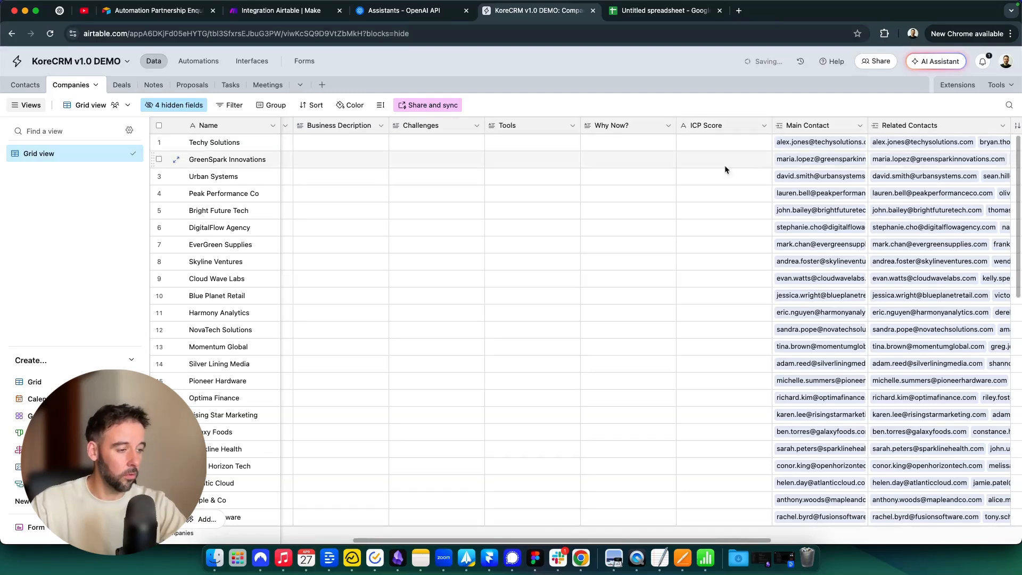
# Insert a long text field named Scoring Summary directly after the ICP Score field in the Companies table
pyautogui.hscroll(2, 652, 264)
pyautogui.rightClick(660, 124)
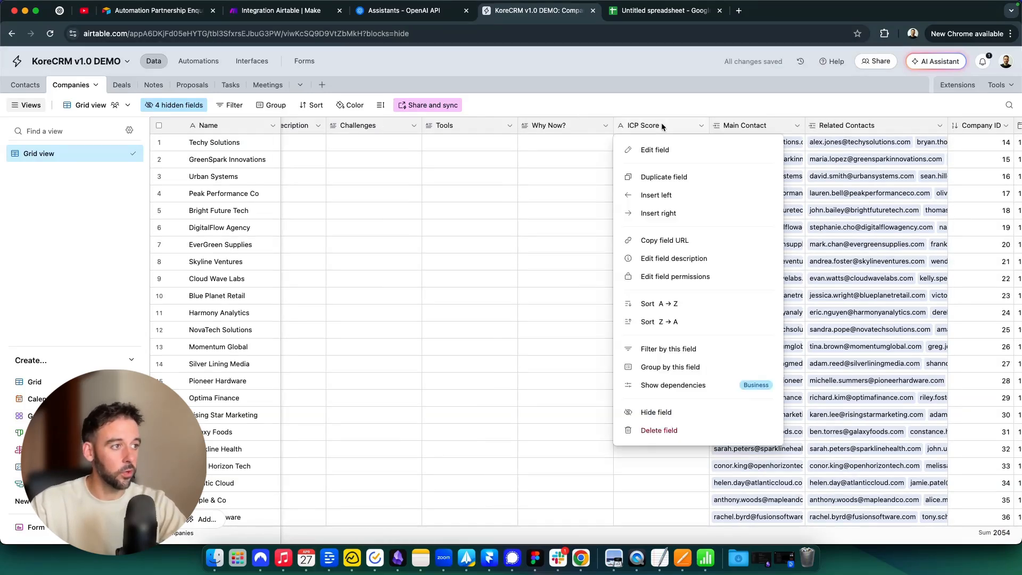
pyautogui.click(680, 201)
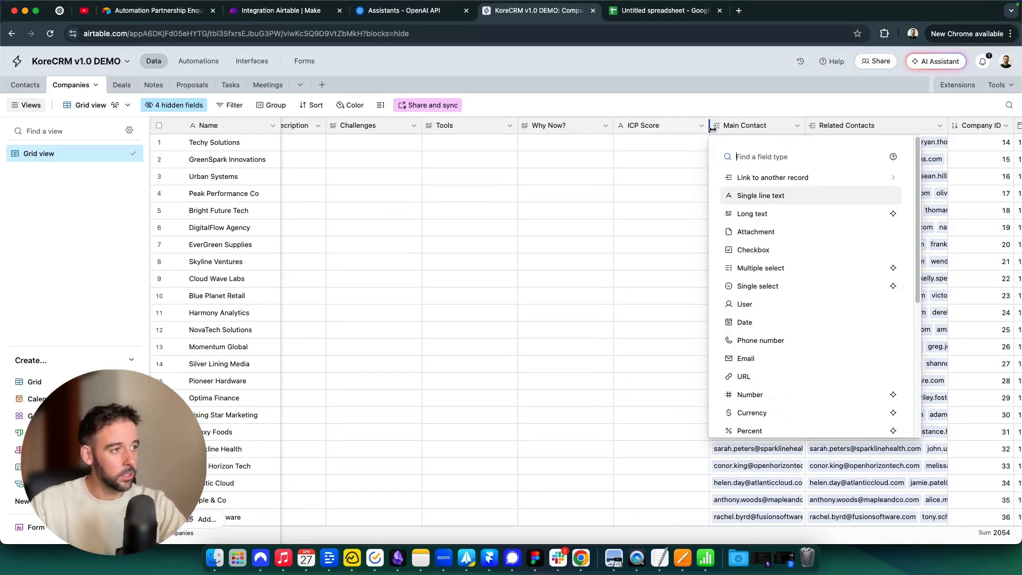
pyautogui.click(792, 215)
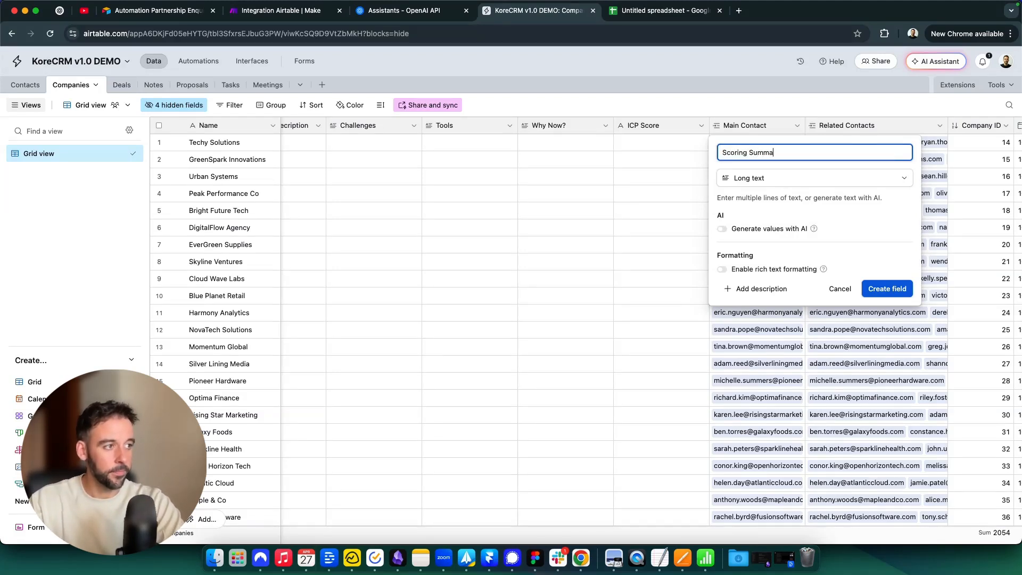
pyautogui.write('Scoring Summary')
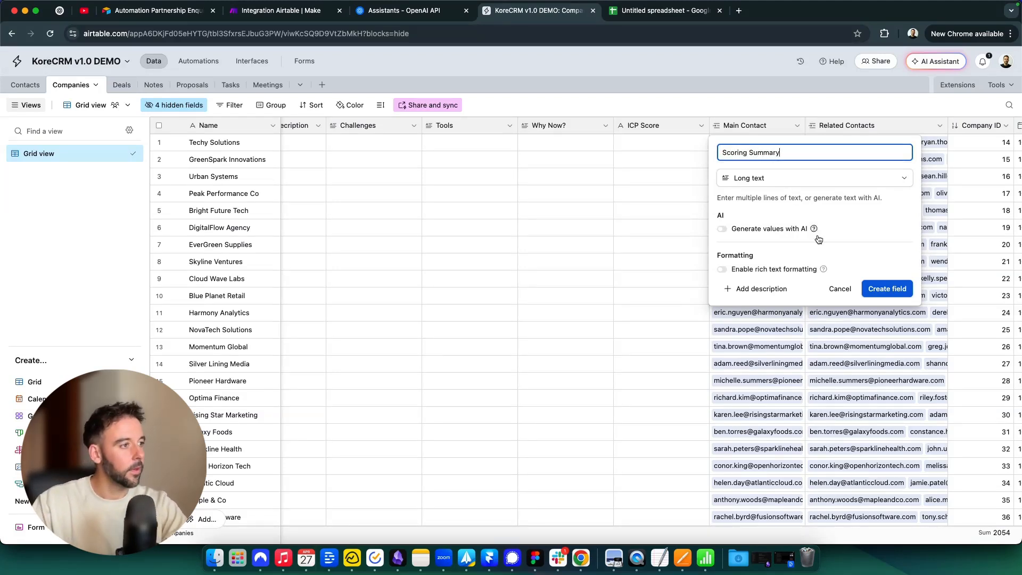
pyautogui.click(898, 289)
# Insert a long text field named Potential Response Email directly after the Scoring Summary field
pyautogui.rightClick(745, 128)
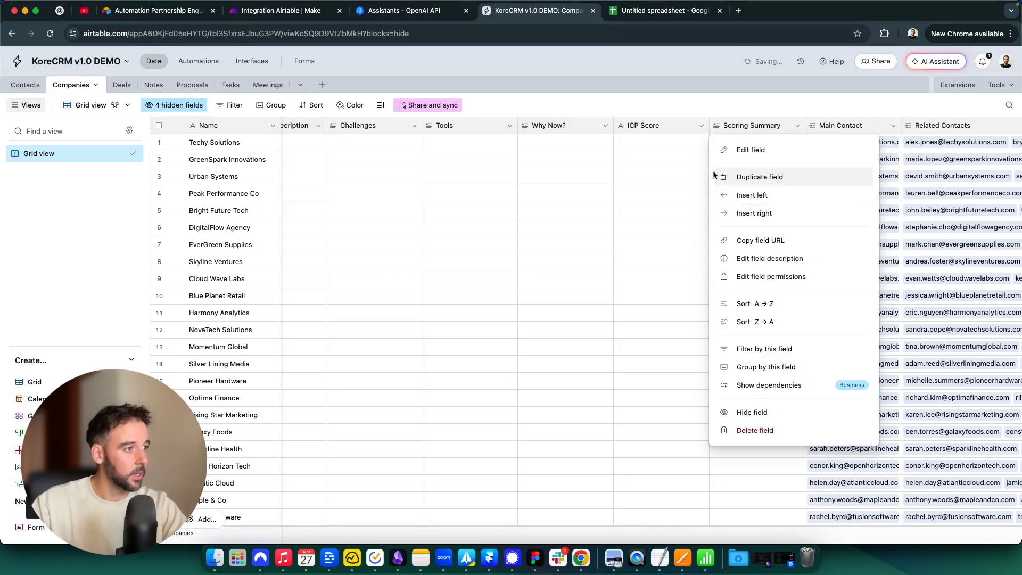
pyautogui.click(763, 214)
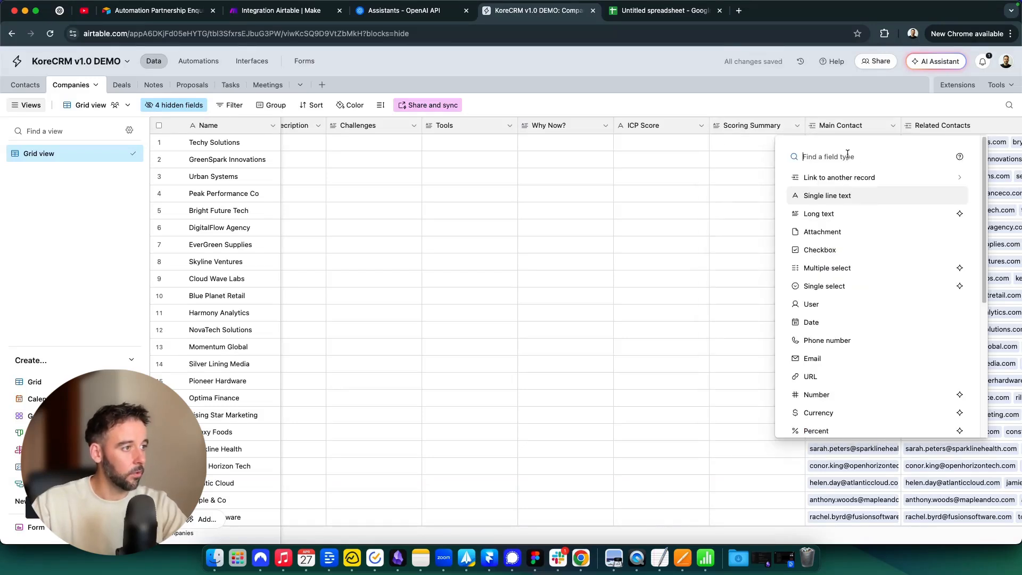
pyautogui.click(822, 214)
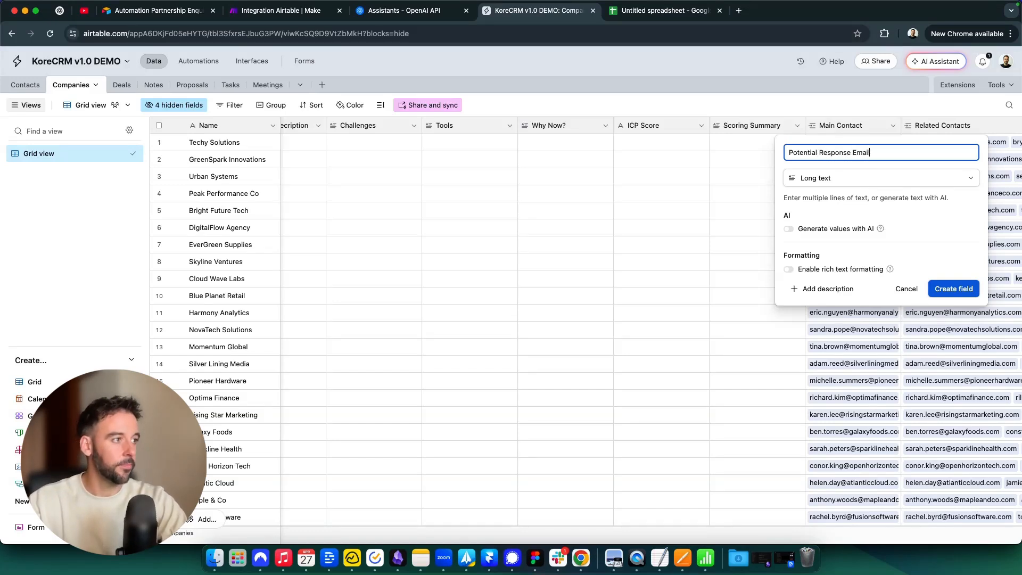
pyautogui.click(954, 288)
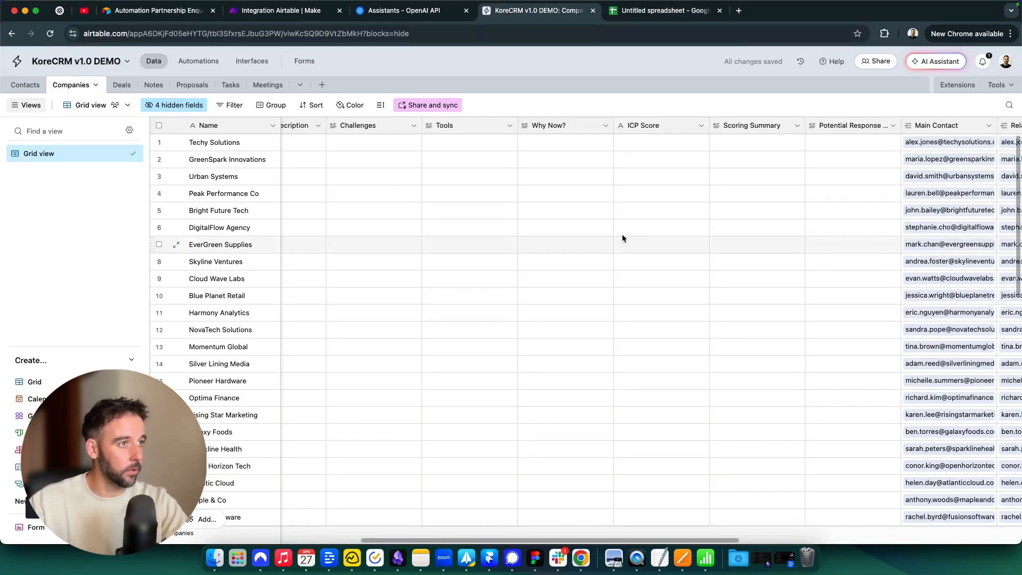
# Switch to the Make scenario and add an Airtable Update a Record module after the Parse JSON module
pyautogui.click(293, 15)
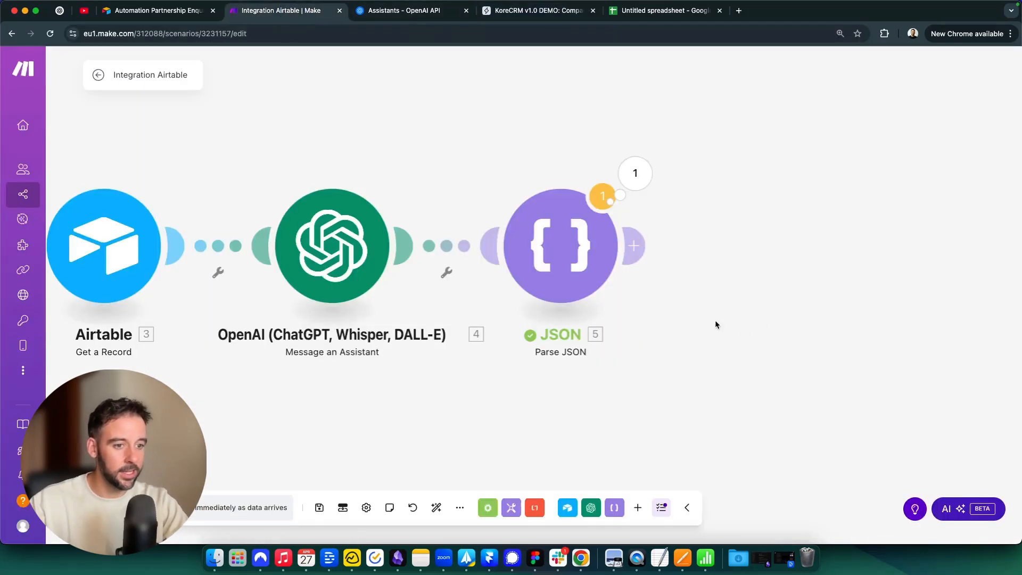
pyautogui.click(637, 245)
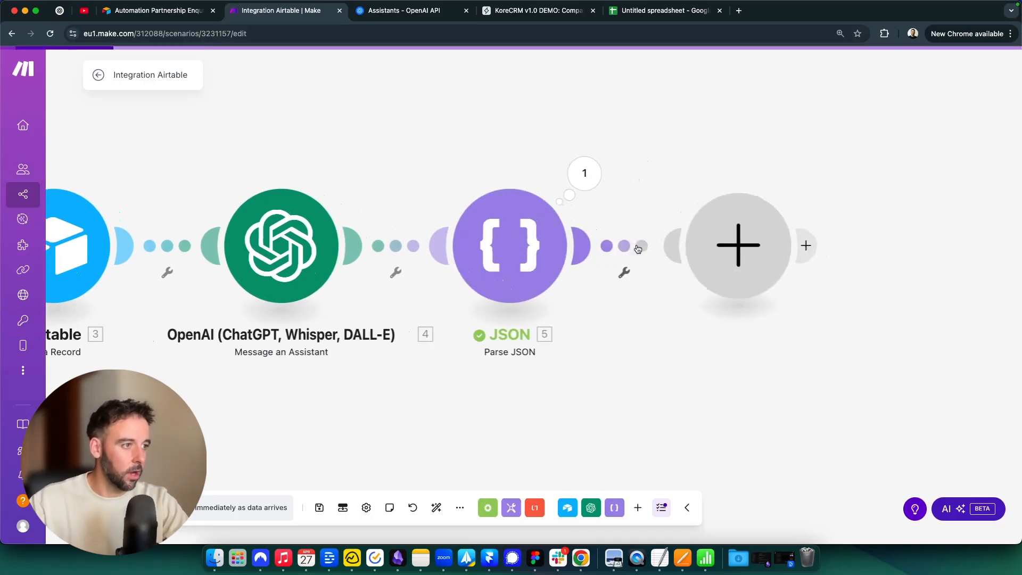
pyautogui.click(794, 145)
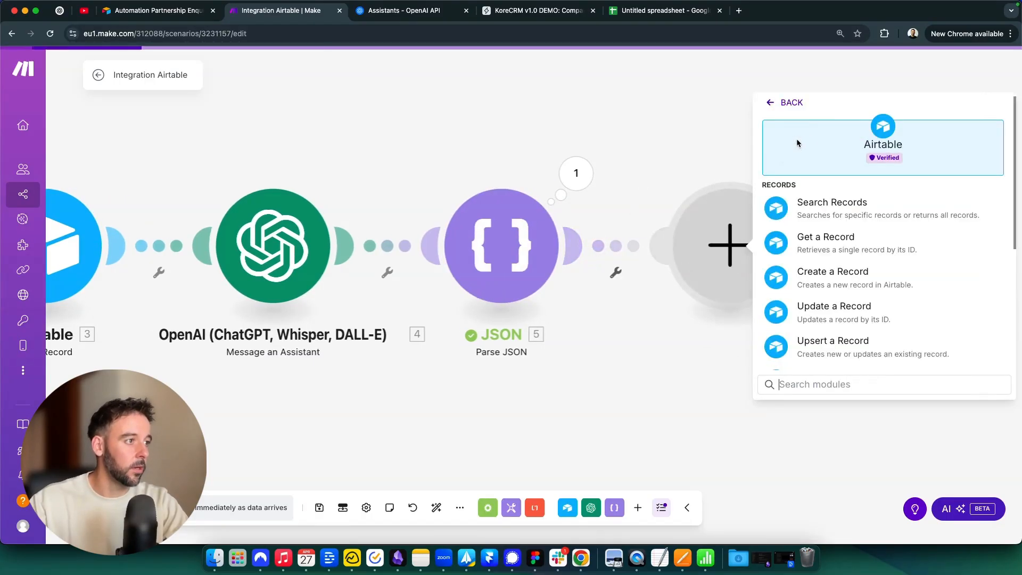
pyautogui.click(856, 310)
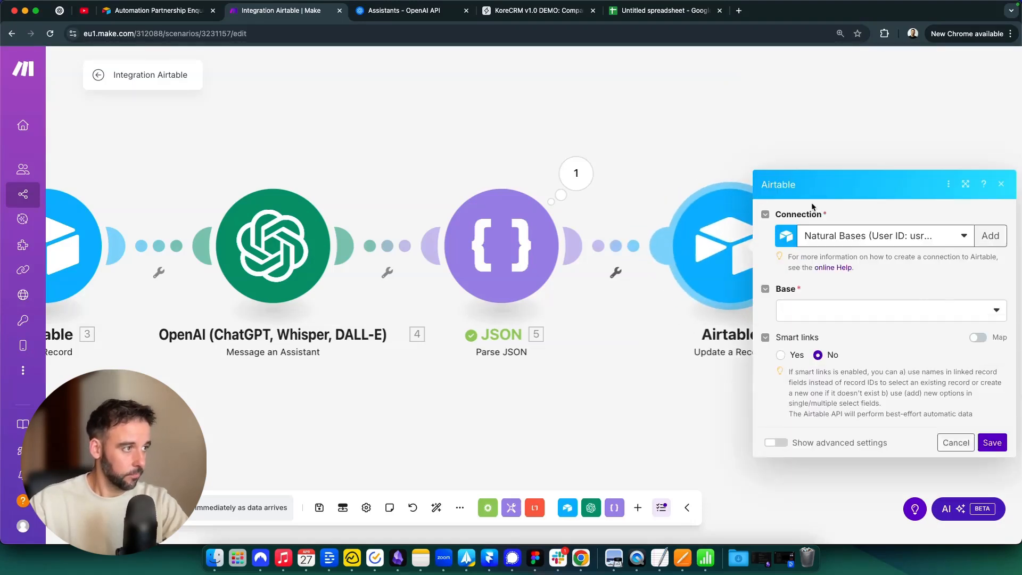
# Set the Update a Record module's base to KoreCRM v1.0 DEMO and its table to Companies
pyautogui.click(867, 226)
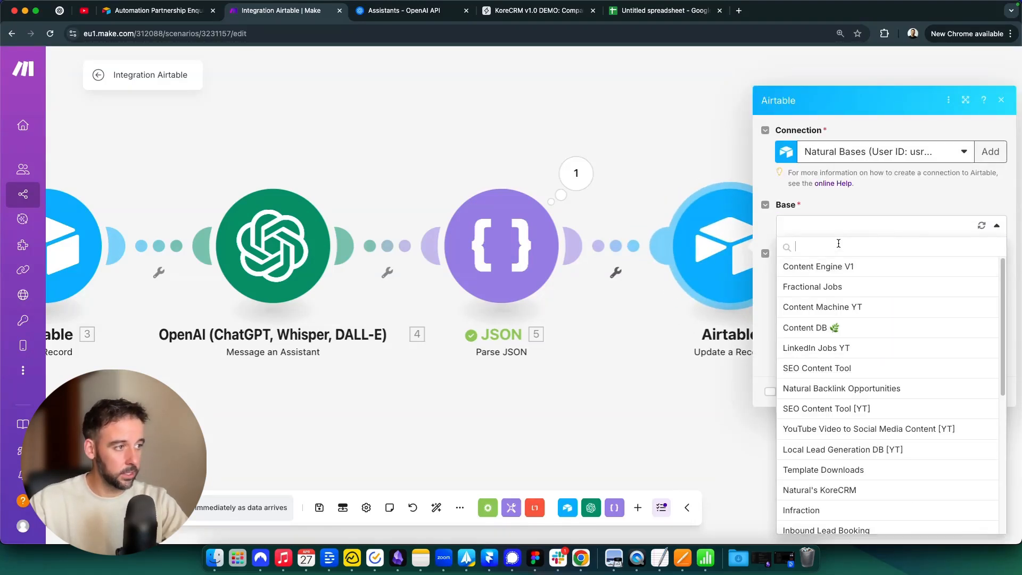
pyautogui.write('kore')
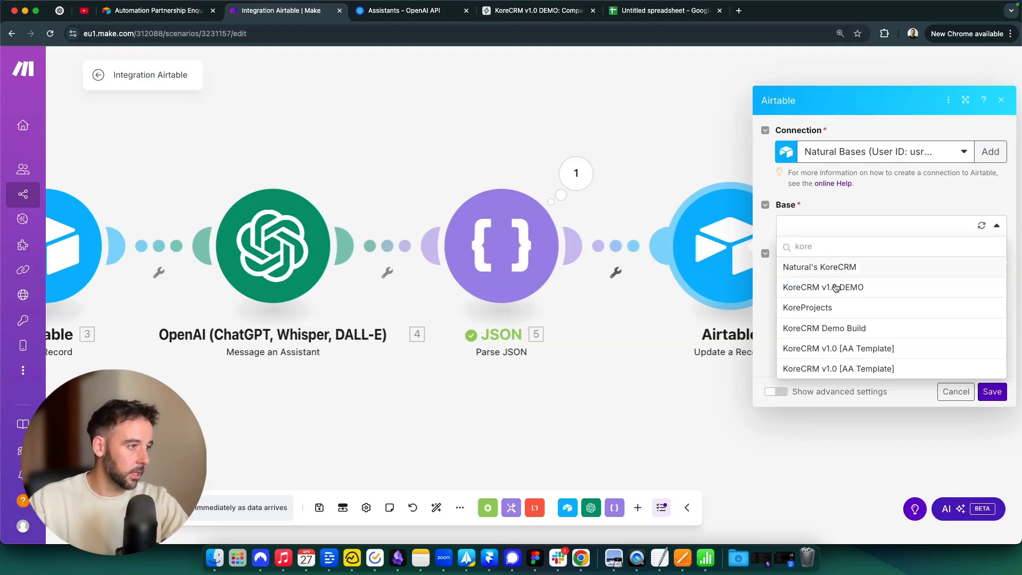
pyautogui.click(836, 288)
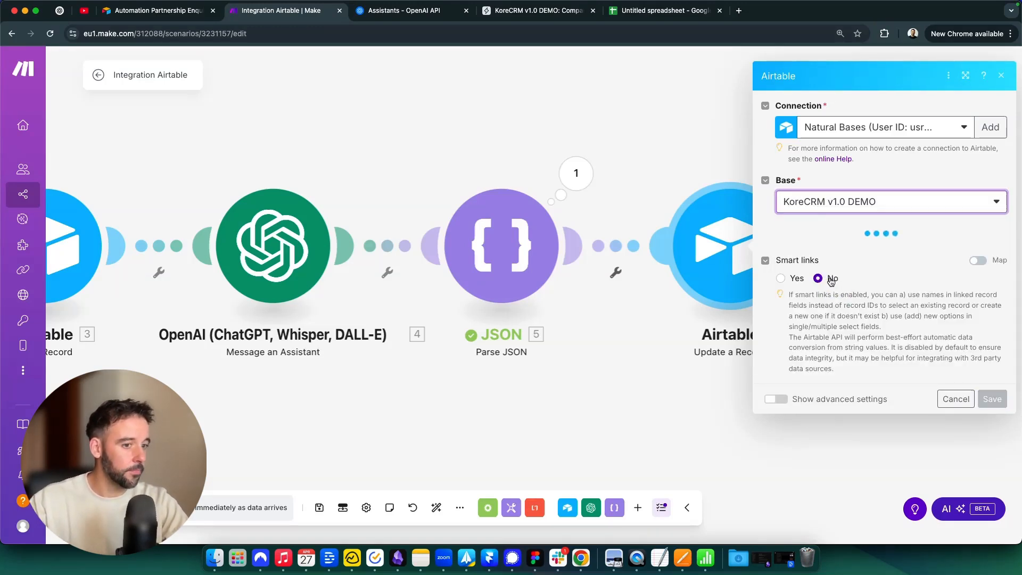
pyautogui.click(817, 250)
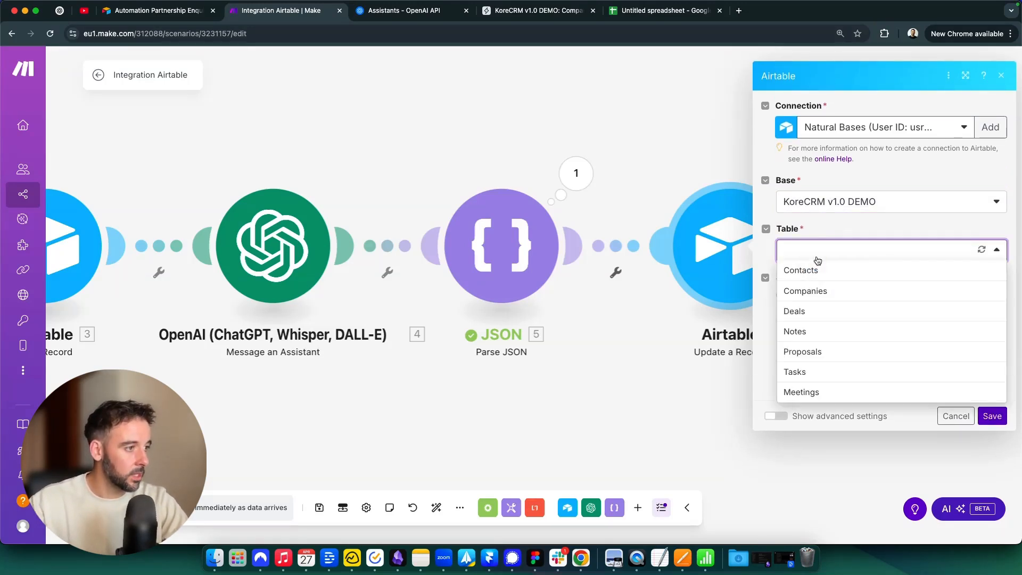
pyautogui.click(813, 292)
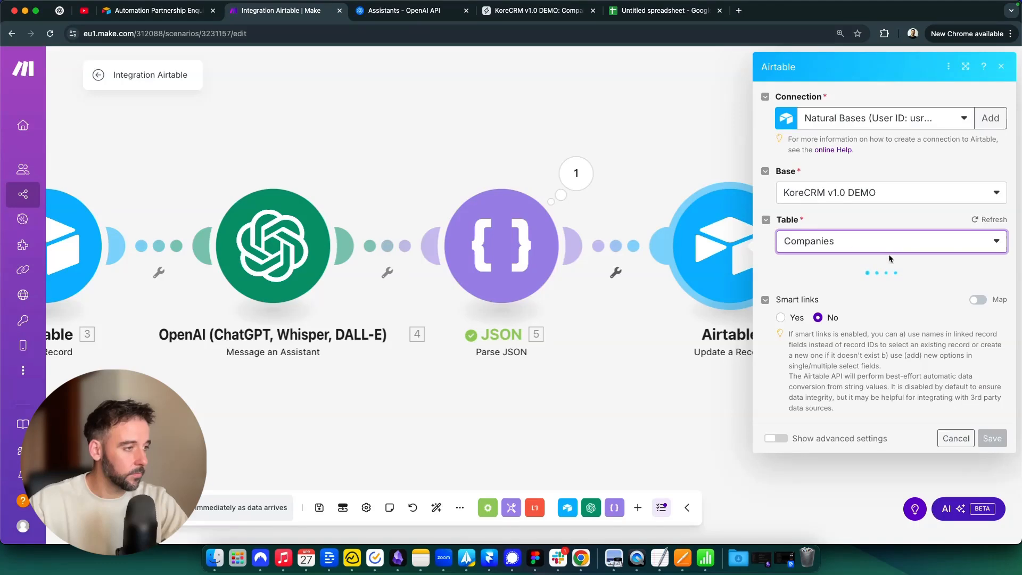
# Map the record_id from the Airtable Watch Responses module as the Record ID of the record to update
pyautogui.click(832, 289)
pyautogui.scroll(-5, 707, 356)
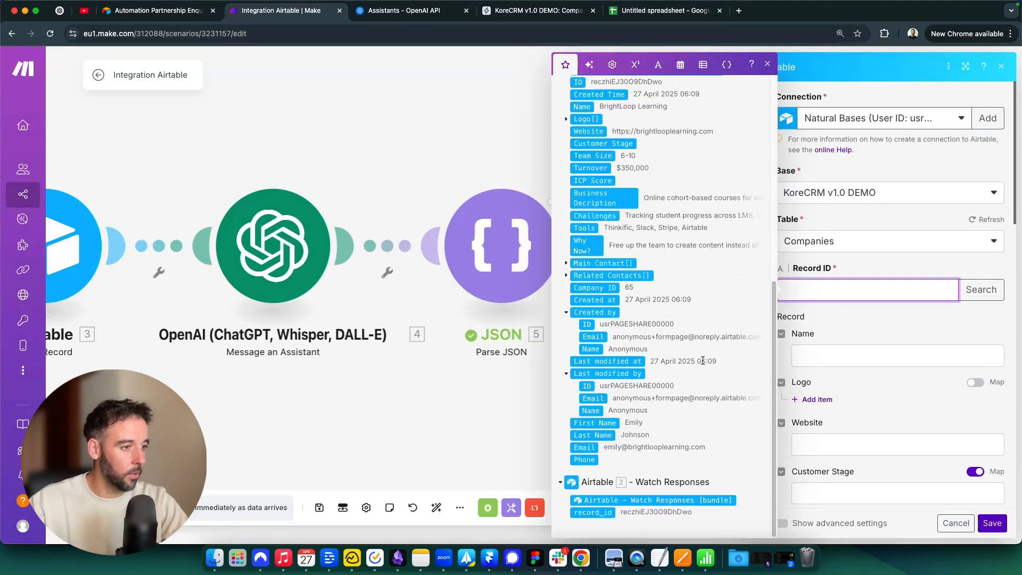
pyautogui.click(587, 512)
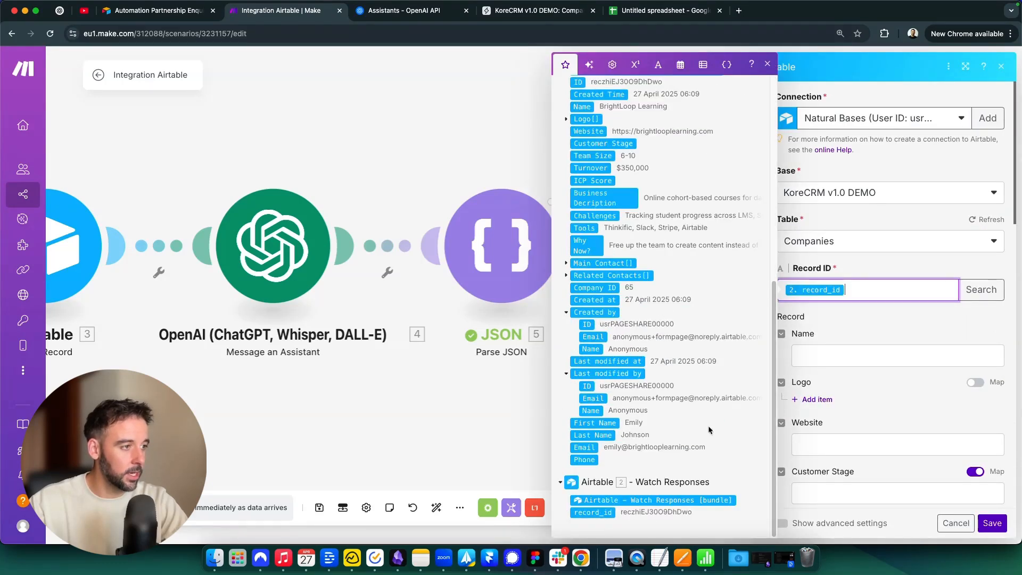
pyautogui.click(859, 333)
# Map total_score to ICP Score, score_breakdown to Scoring Summary and fit_feedback to Potential Response Email, and save the module and scenario
pyautogui.scroll(-10, 935, 377)
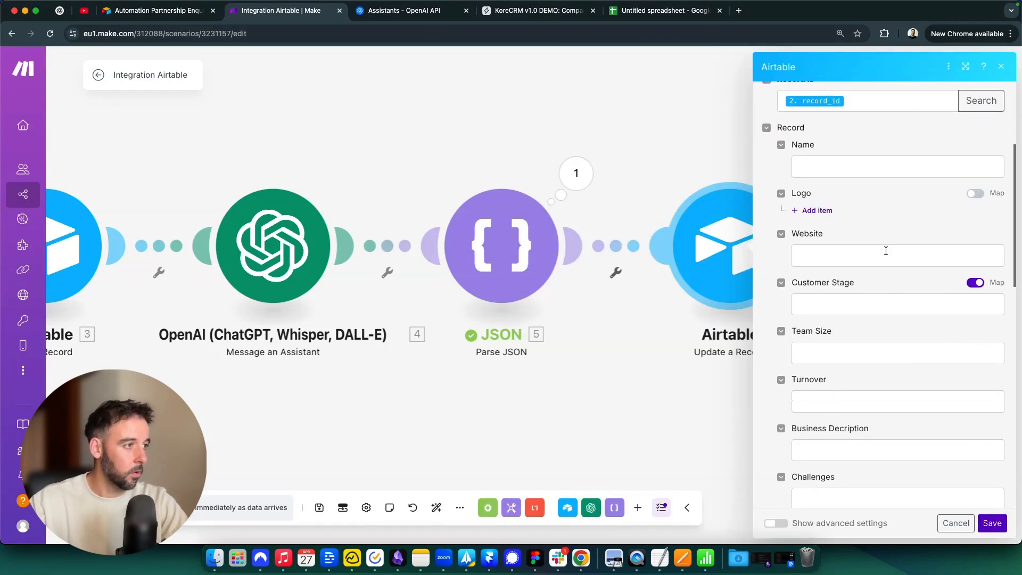
pyautogui.scroll(-10, 828, 318)
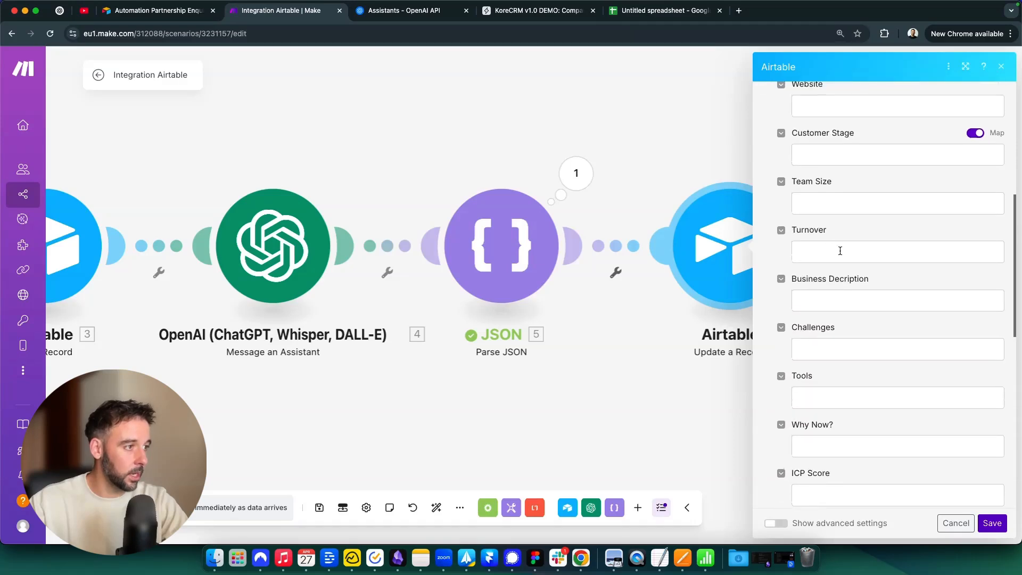
pyautogui.click(836, 304)
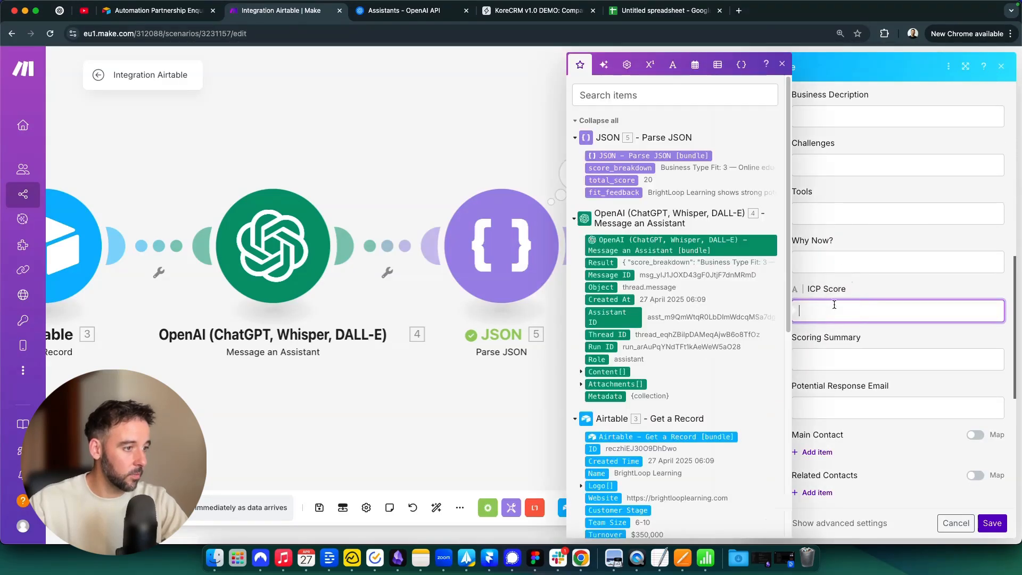
pyautogui.click(624, 179)
pyautogui.click(842, 352)
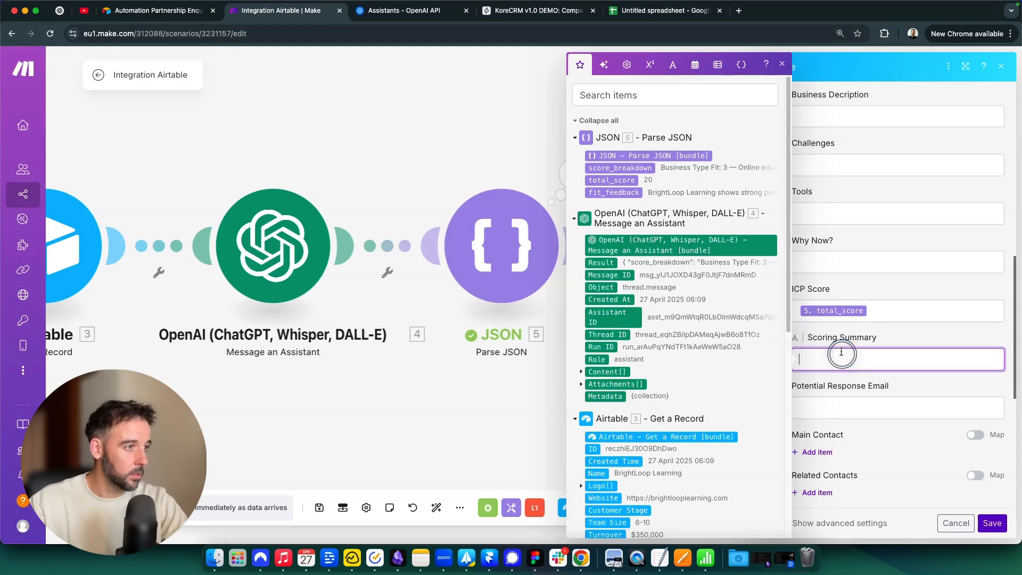
pyautogui.click(638, 168)
pyautogui.click(905, 405)
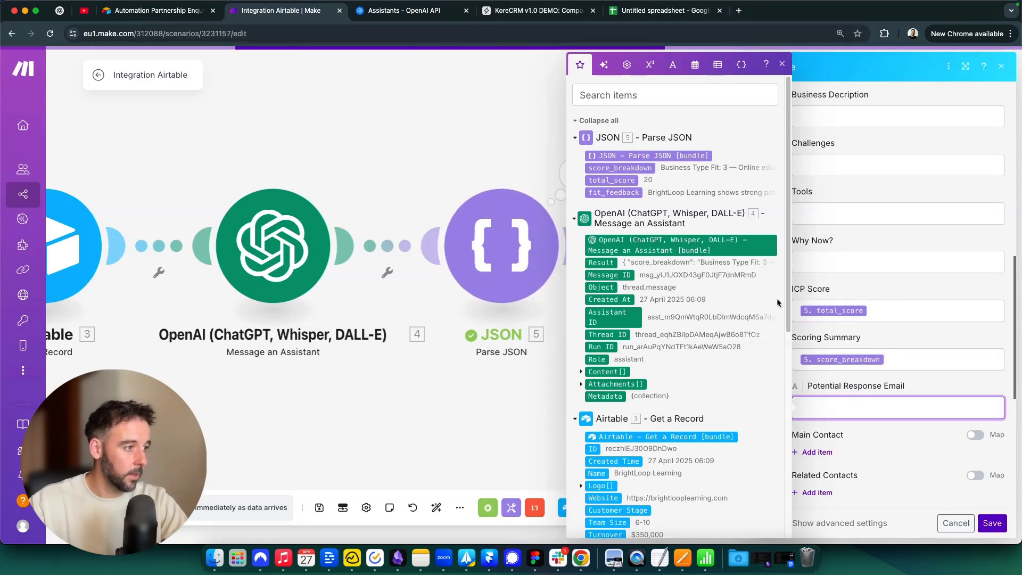
pyautogui.click(625, 192)
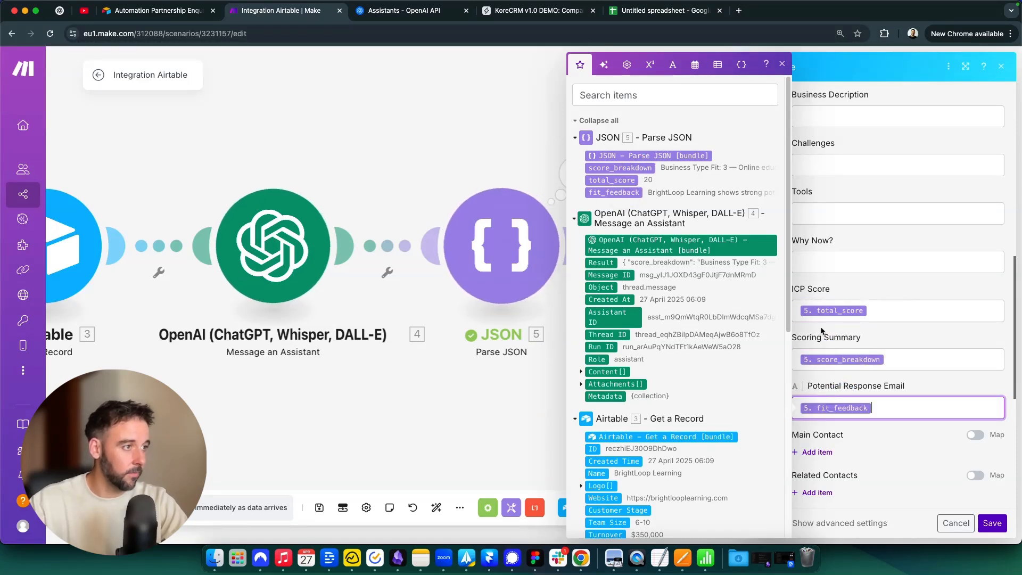
pyautogui.scroll(-3, 826, 341)
pyautogui.click(992, 522)
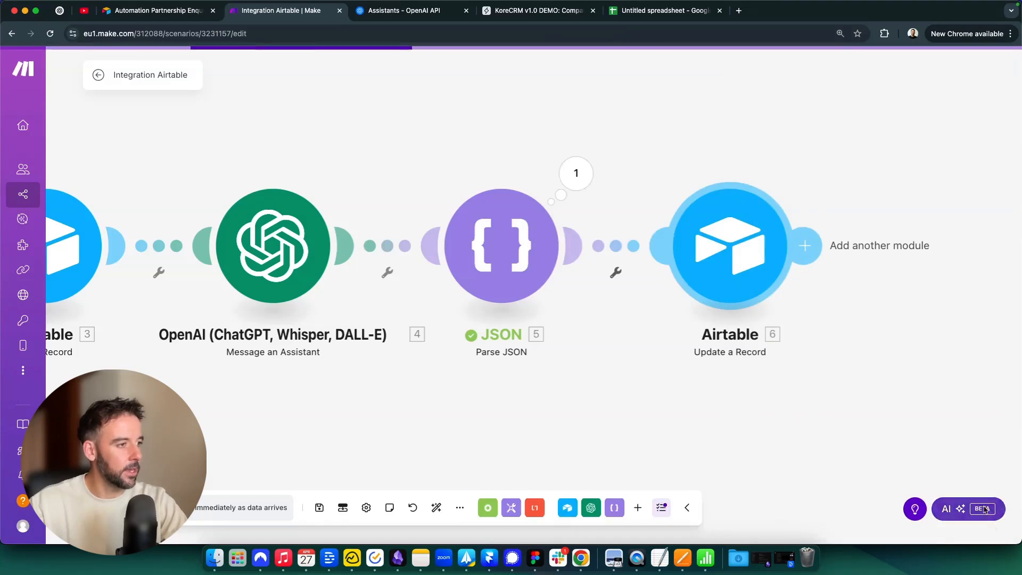
pyautogui.moveTo(128, 191); pyautogui.dragTo(196, 182)
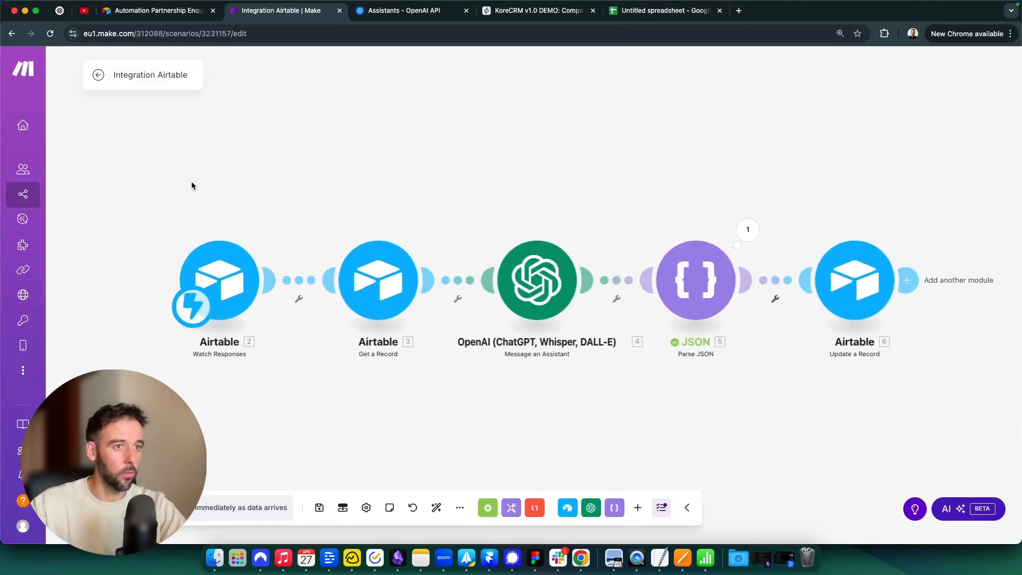
pyautogui.click(319, 508)
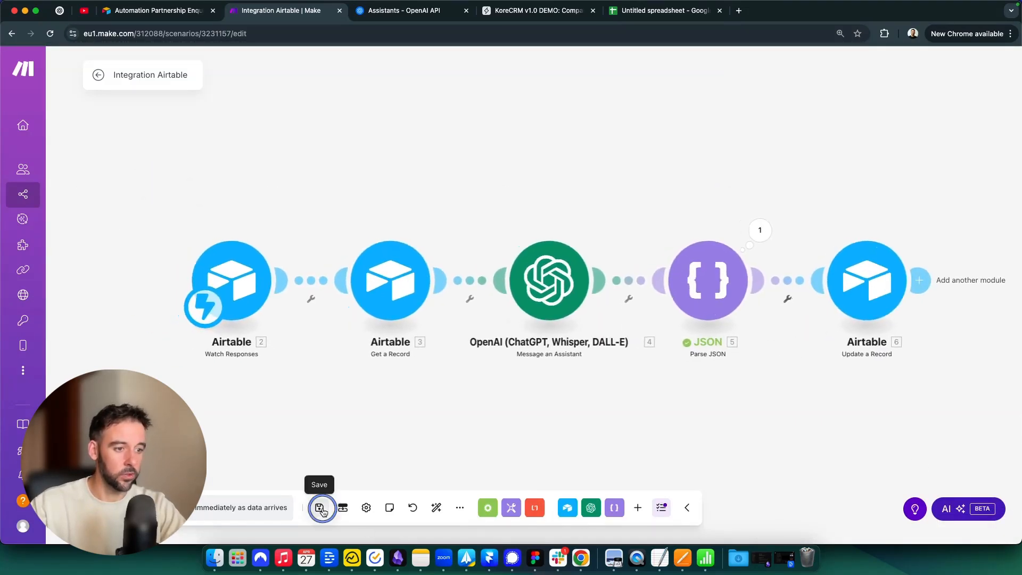
# Rename the scenario as New Enquiry Lead Score Assistant DEMO and save it
pyautogui.click(150, 75)
pyautogui.press('BackSpace')
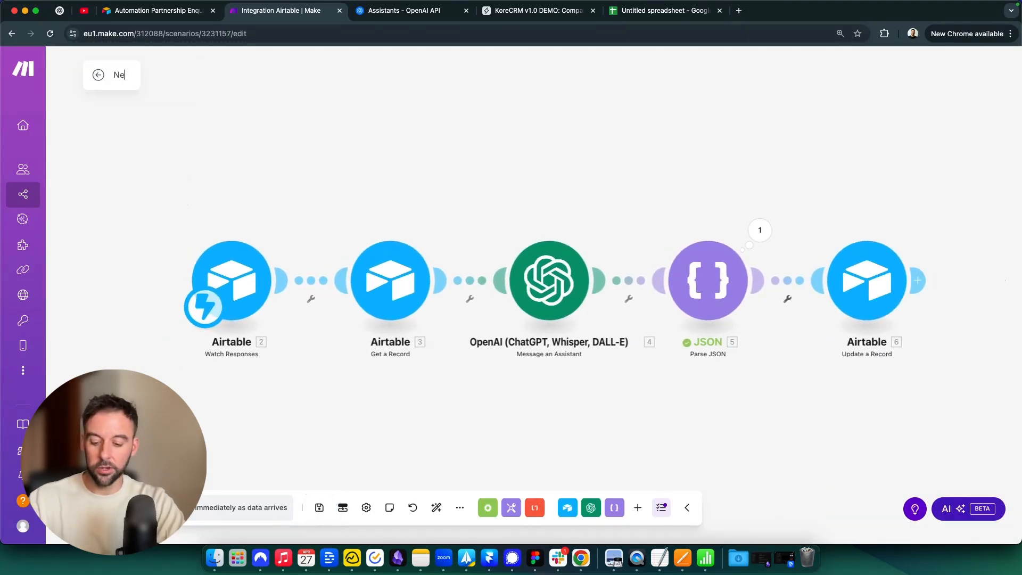
pyautogui.write('New ')
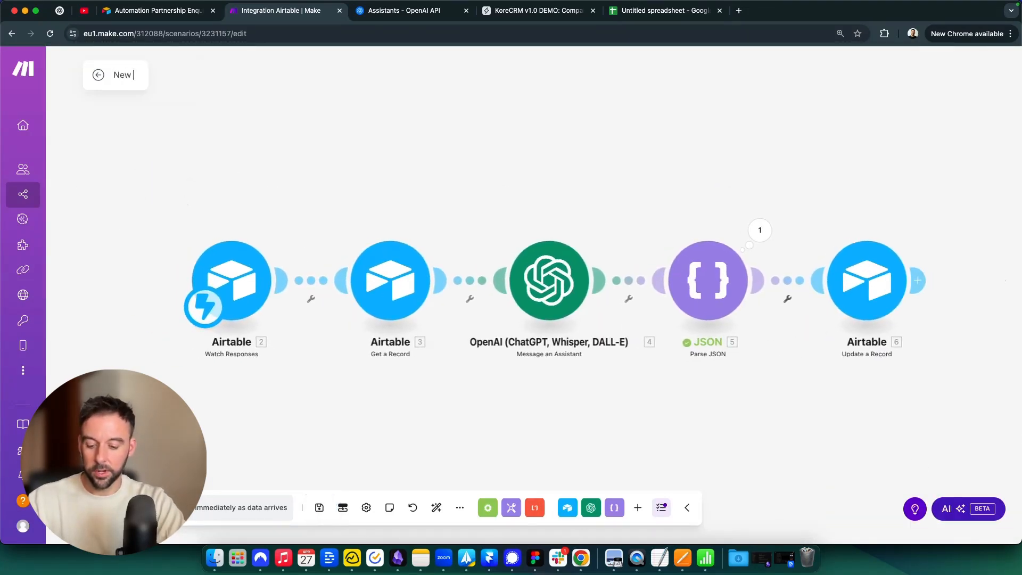
pyautogui.write('Enquiry')
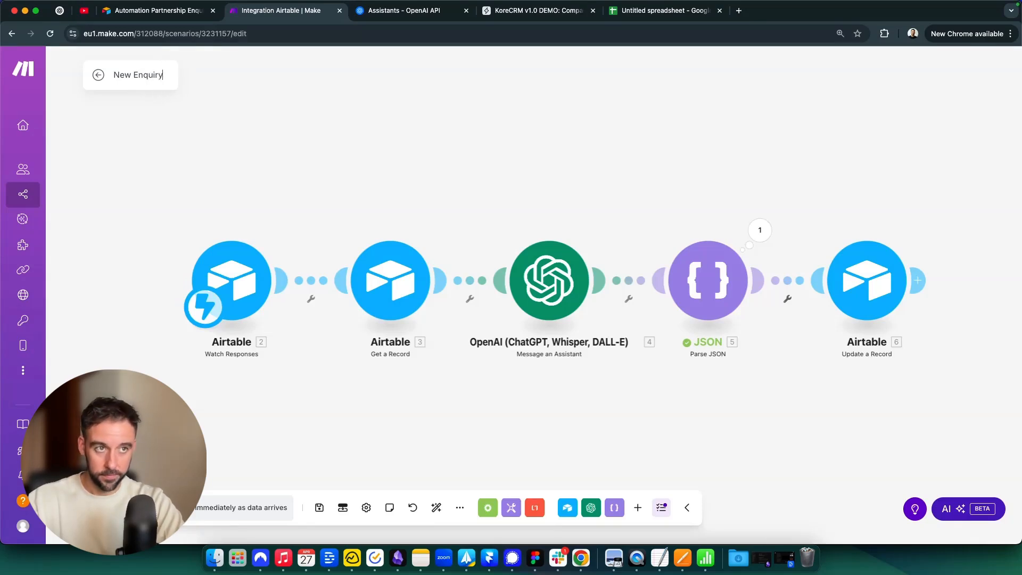
pyautogui.write(' Lead S')
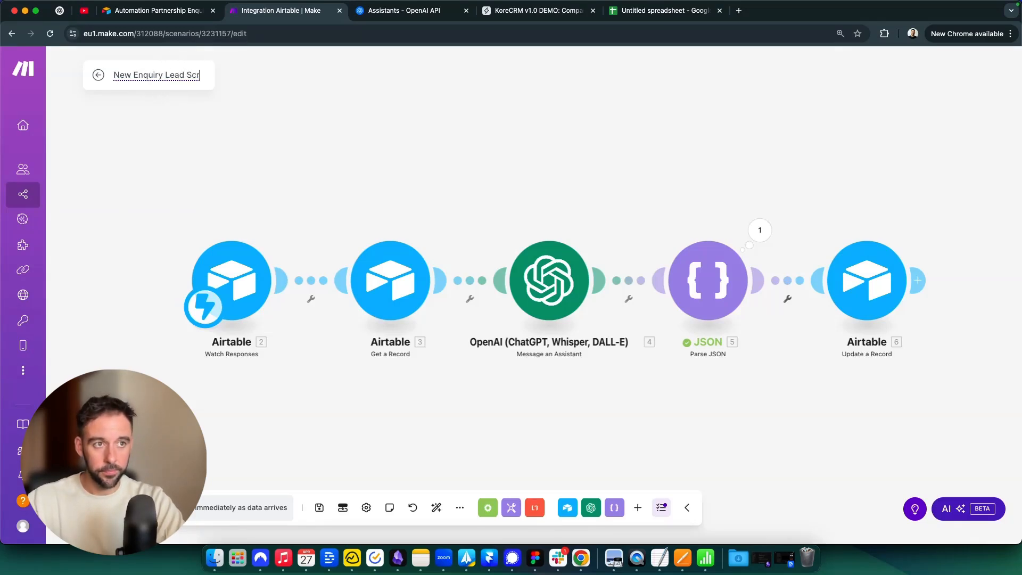
pyautogui.write('core As')
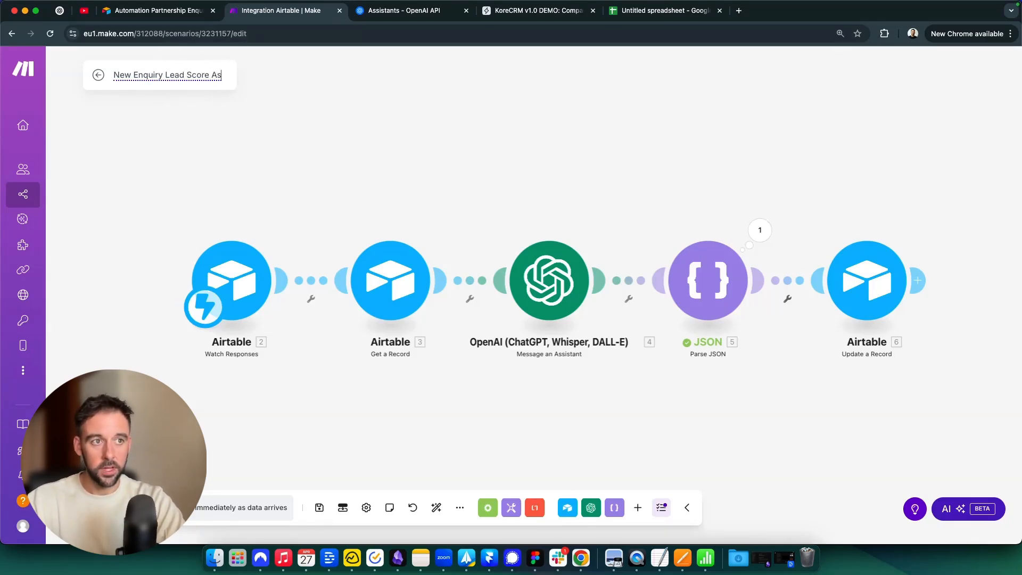
pyautogui.write('sistna')
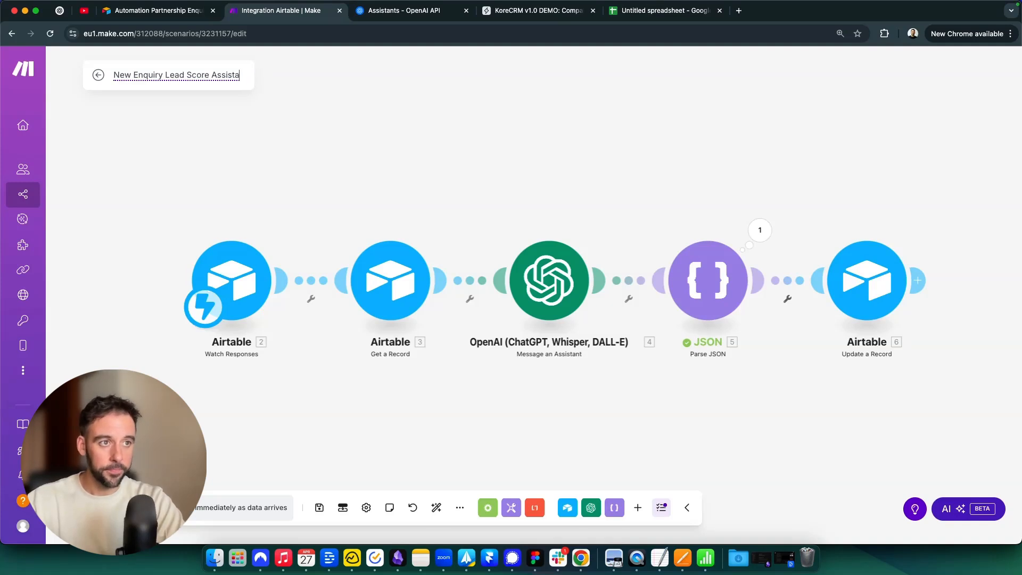
pyautogui.write('nt DEMO')
pyautogui.click(319, 508)
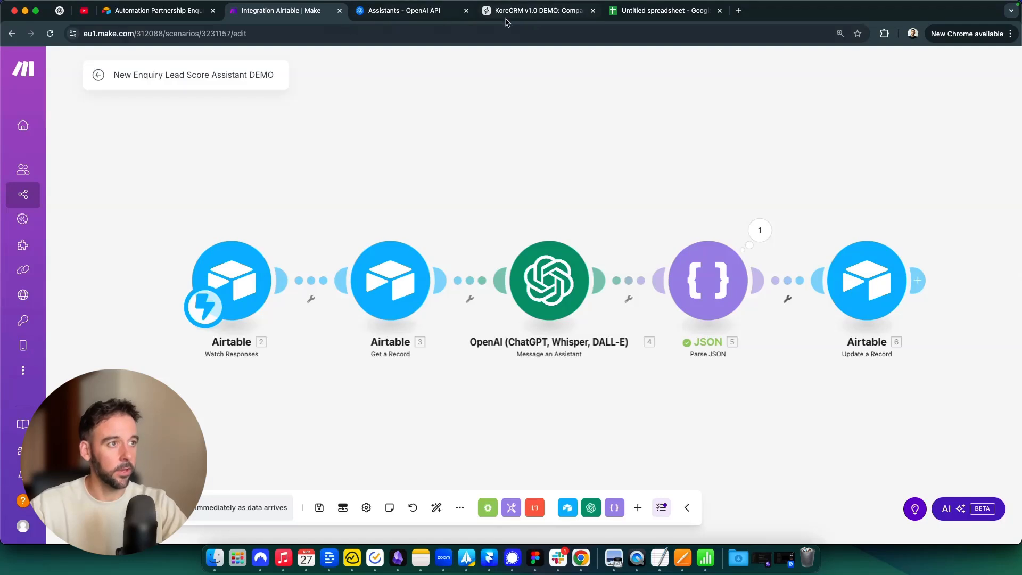
# Open the live New Enquiry form in Airtable and fill in Clarity Legal Tech's test enquiry with team size 11-20 and turnover $ 1.5 million
pyautogui.click(520, 12)
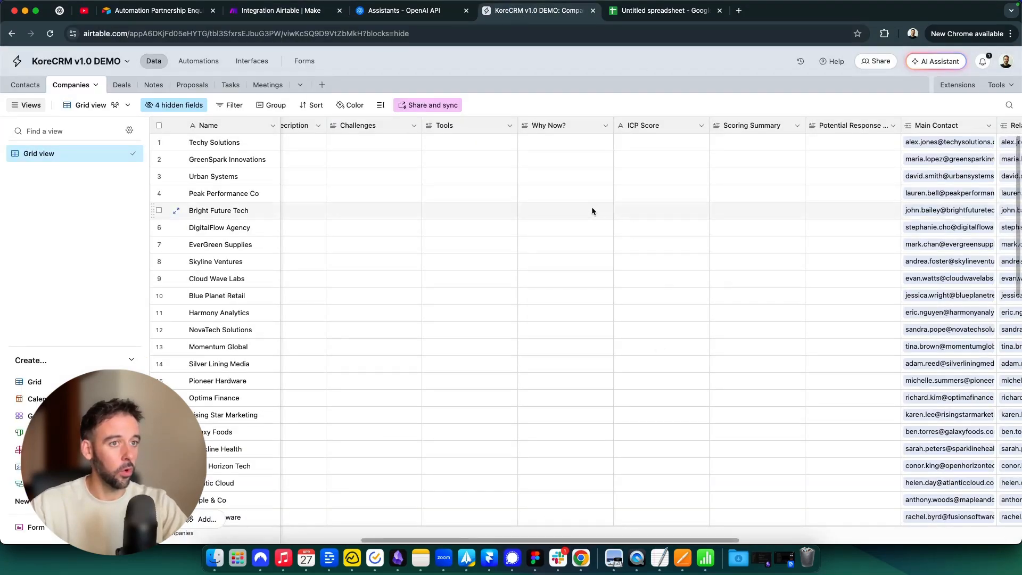
pyautogui.click(305, 61)
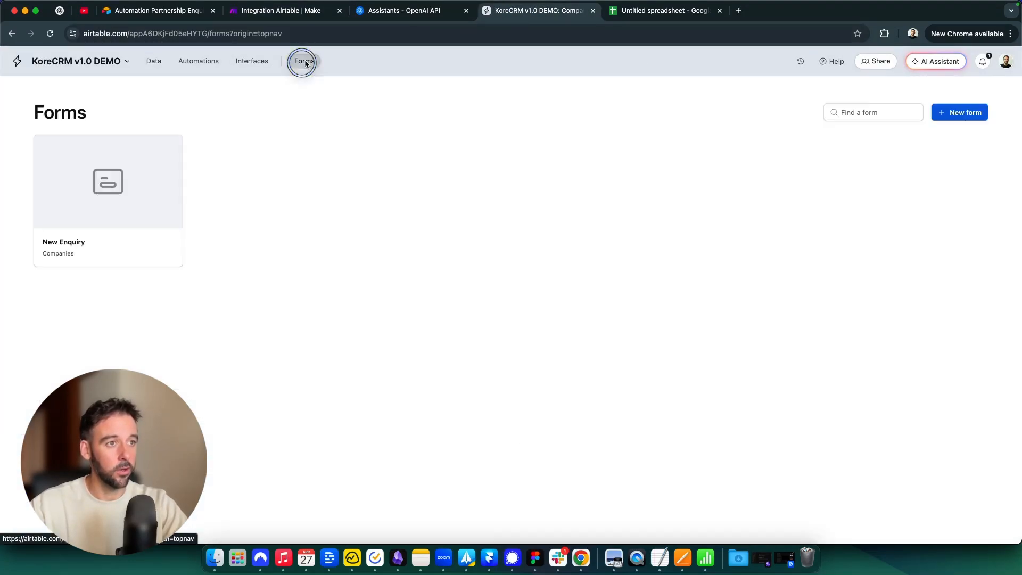
pyautogui.click(105, 241)
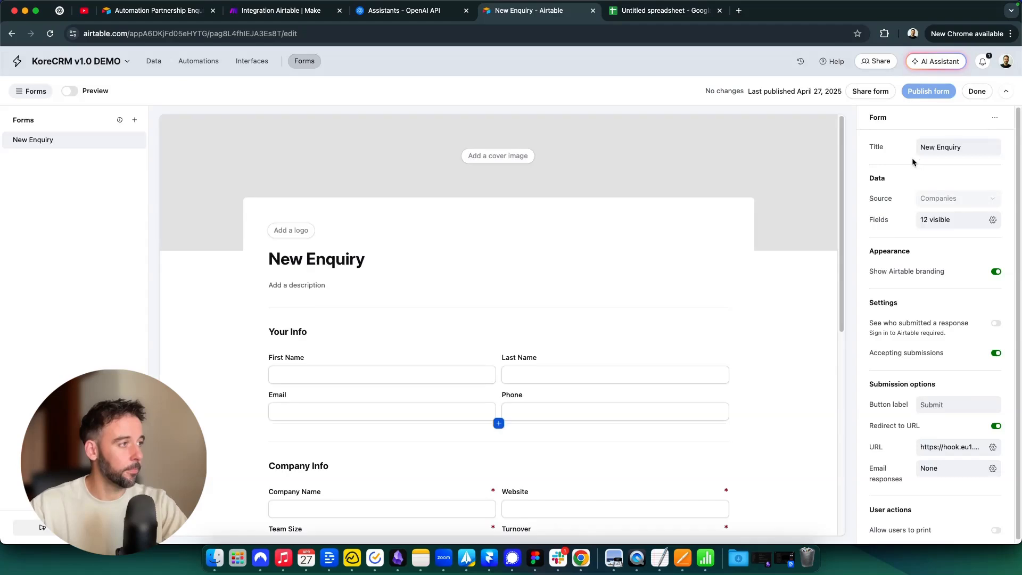
pyautogui.click(986, 91)
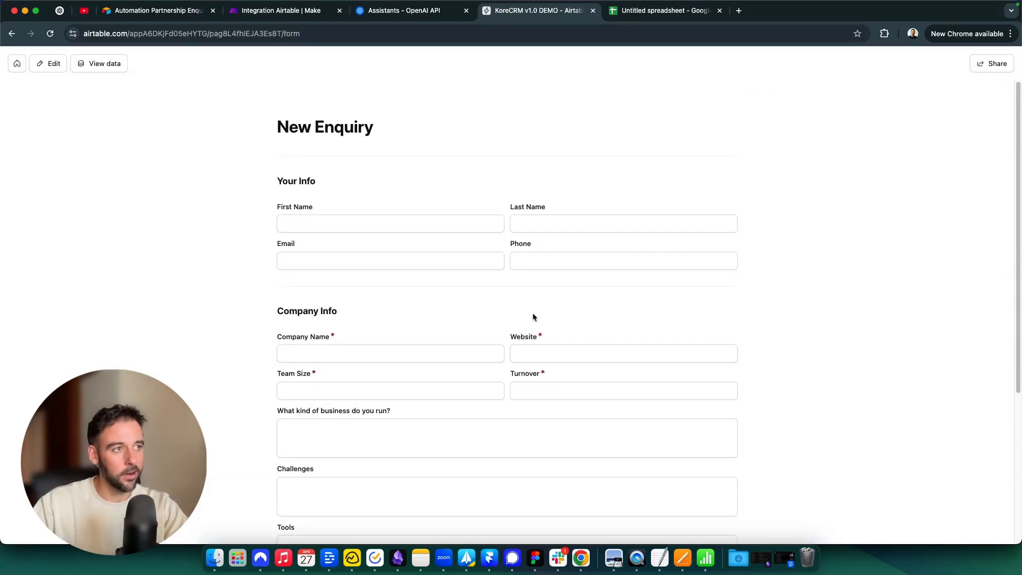
pyautogui.scroll(-3, 532, 317)
pyautogui.scroll(3, 532, 317)
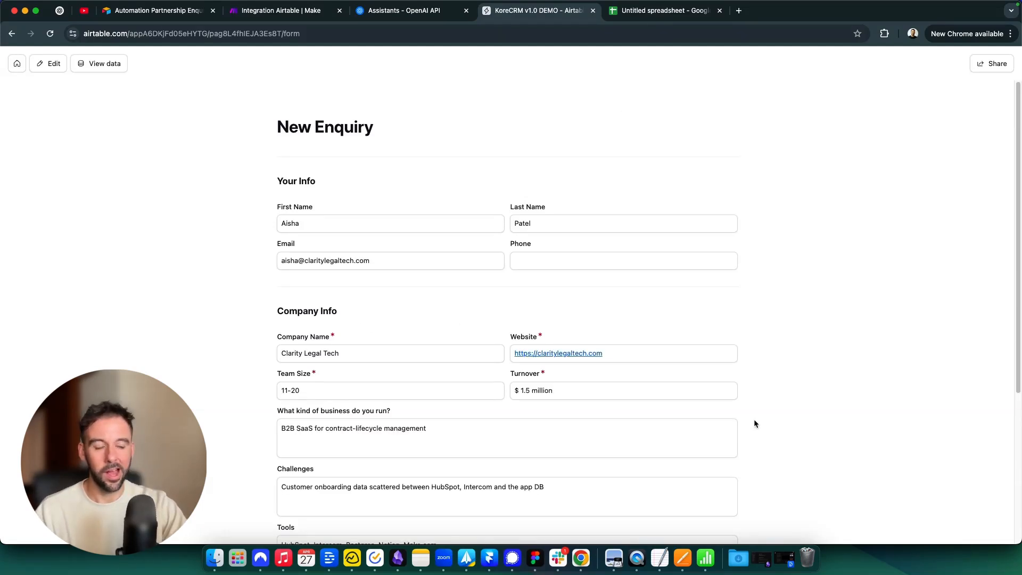
# Submit the completed Clarity Legal Tech enquiry and check the scenario run in Make
pyautogui.scroll(-5, 754, 420)
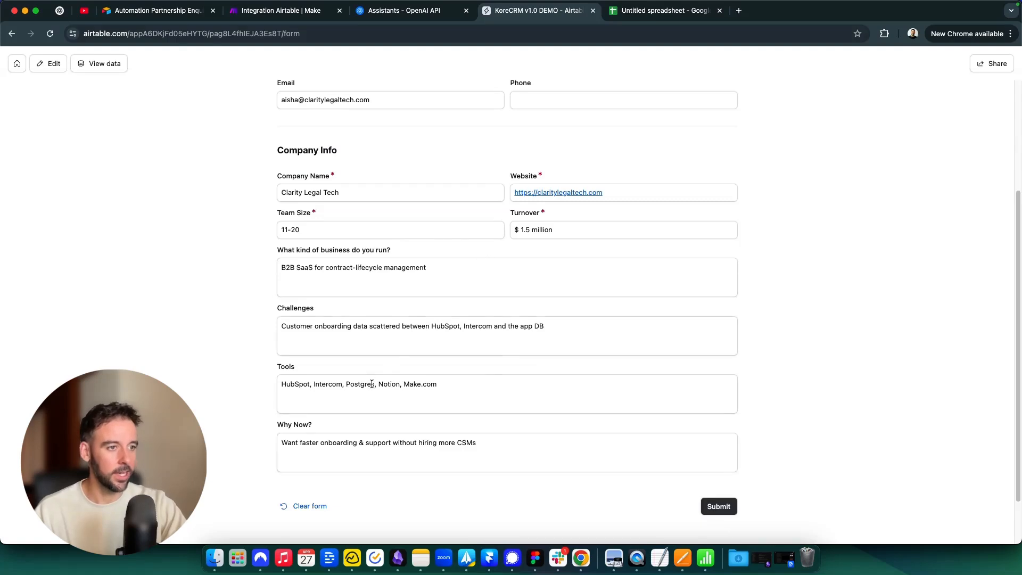
pyautogui.click(281, 10)
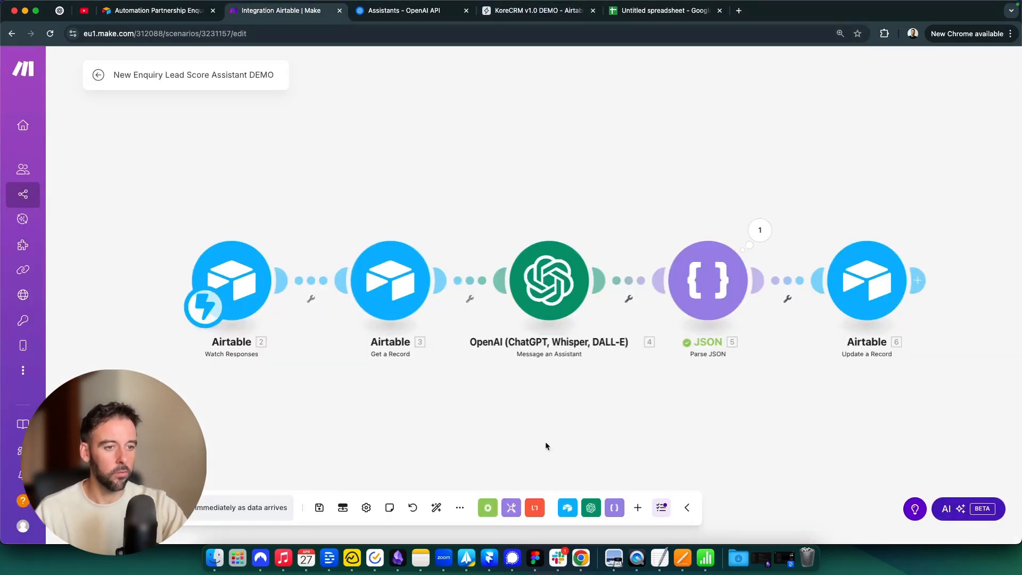
pyautogui.click(653, 16)
pyautogui.click(537, 10)
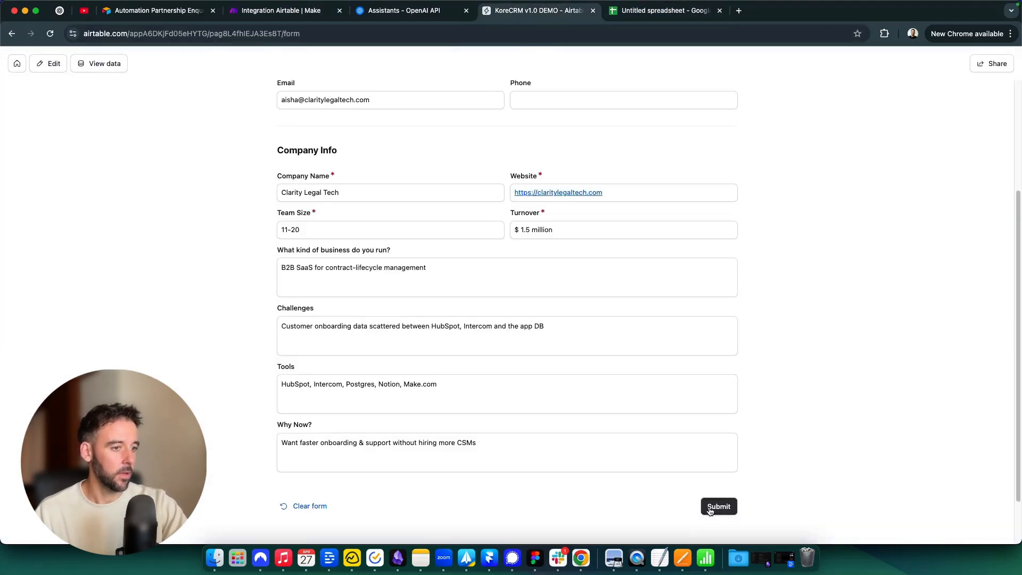
pyautogui.click(718, 507)
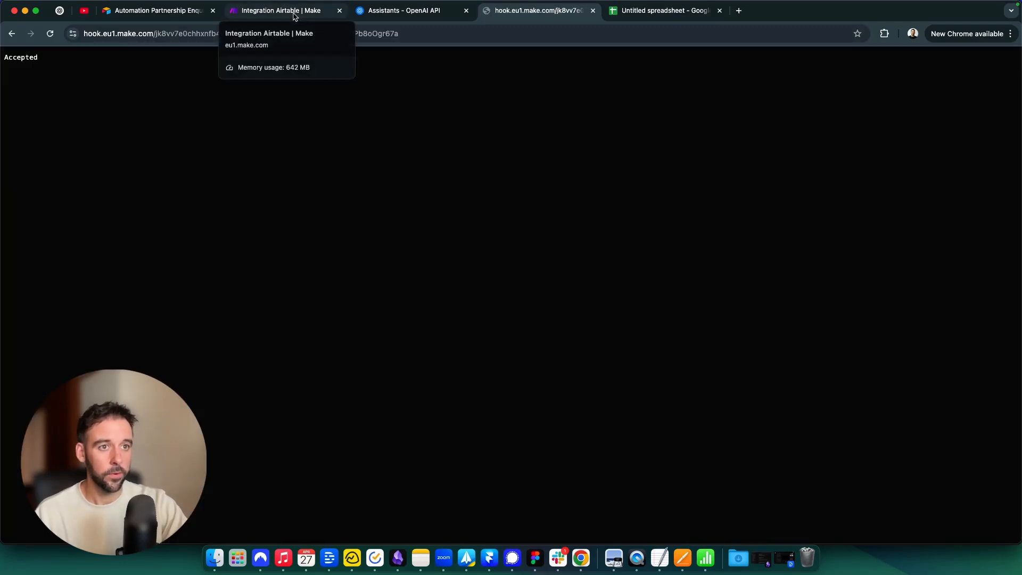
pyautogui.click(295, 12)
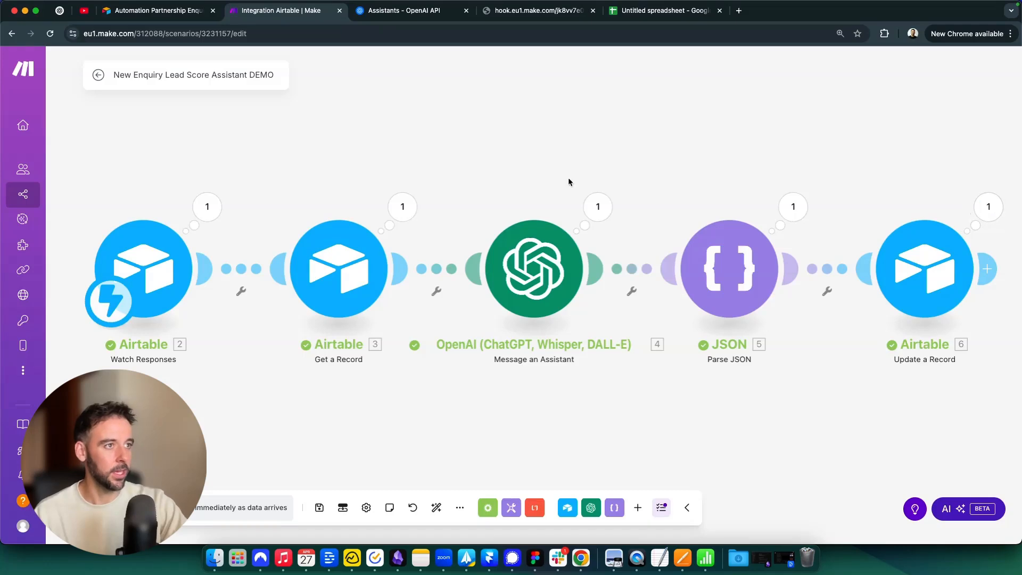
# Return to the Companies table in Airtable and check the Clarity Legal Tech record's submitted fields and ICP Score
pyautogui.click(537, 15)
pyautogui.click(12, 34)
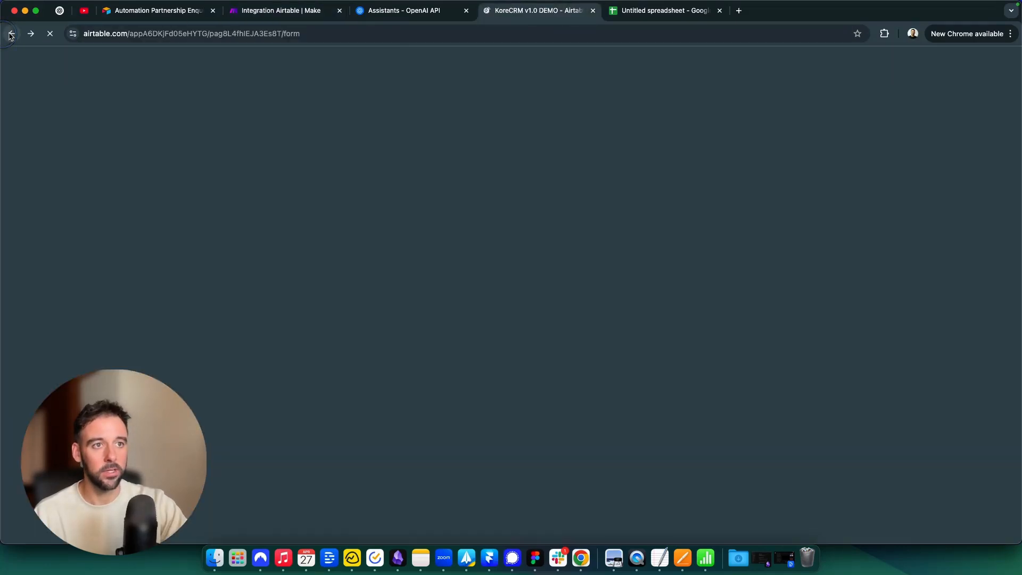
pyautogui.click(98, 72)
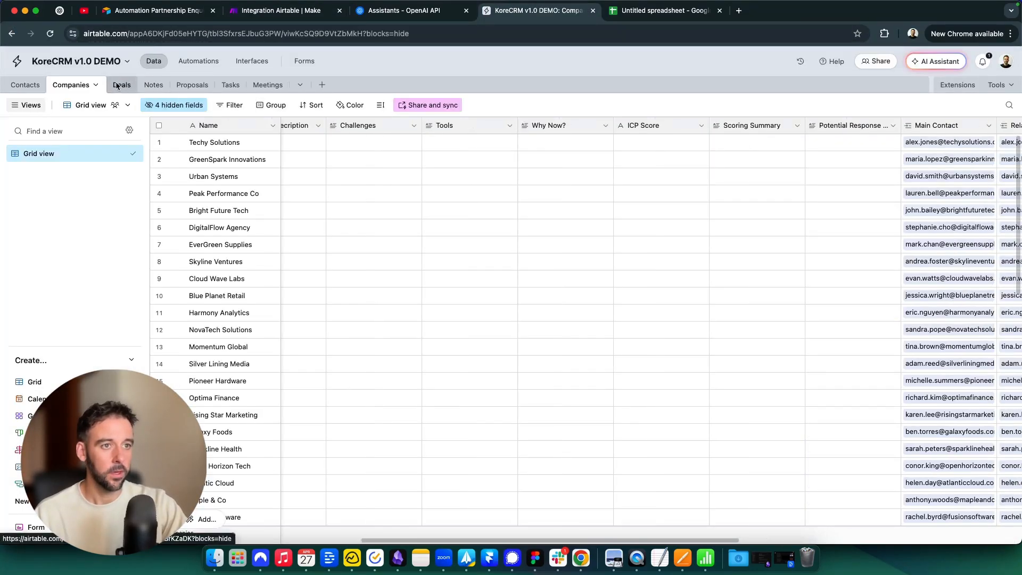
pyautogui.scroll(-10, 527, 285)
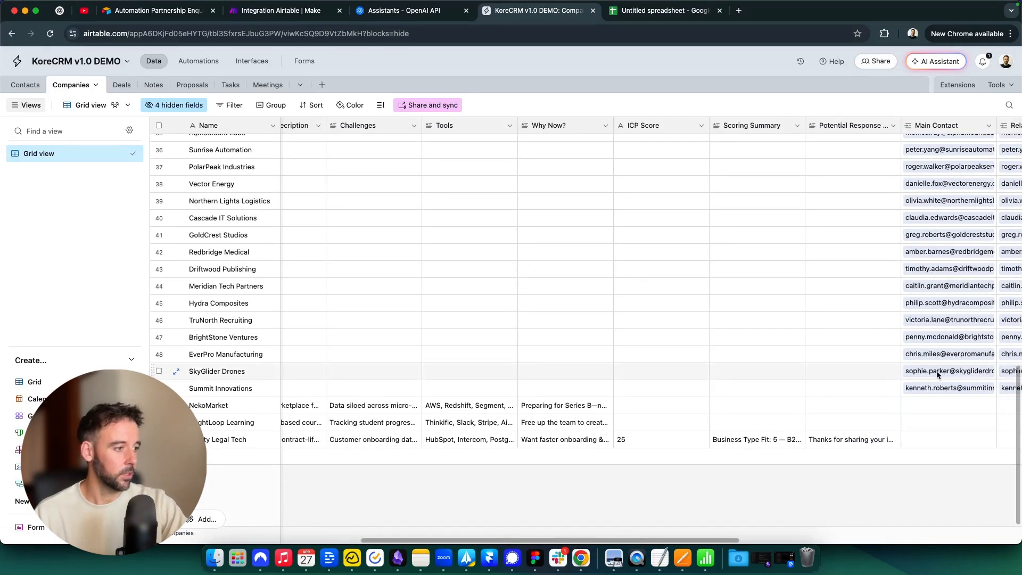
pyautogui.moveTo(631, 540); pyautogui.dragTo(485, 539)
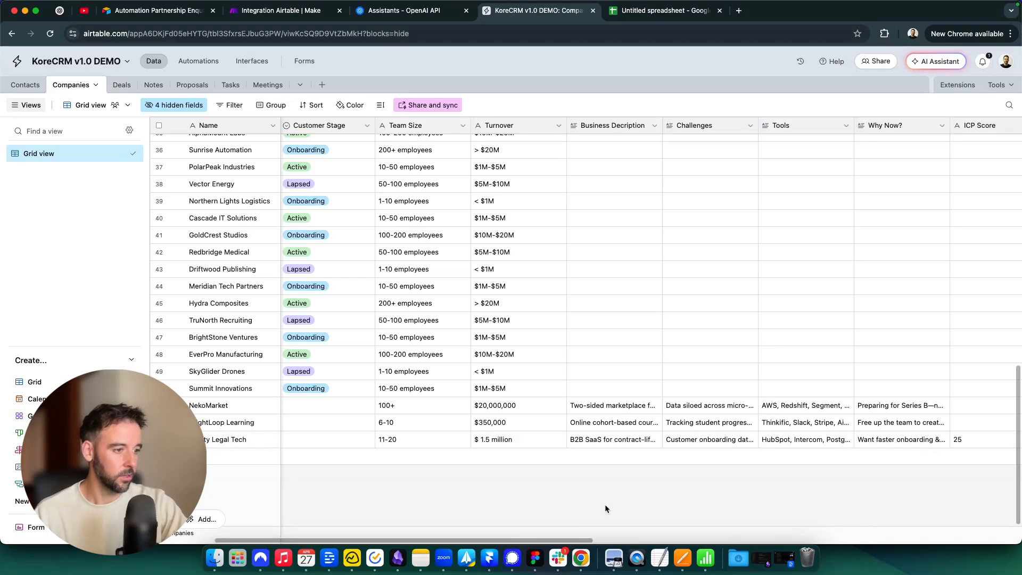
pyautogui.moveTo(553, 539); pyautogui.dragTo(713, 539)
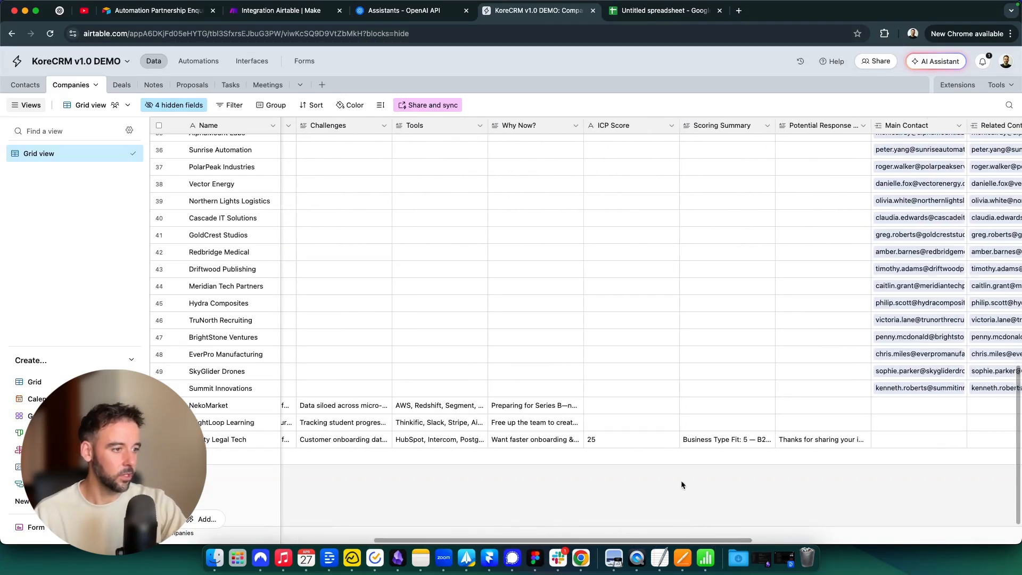
# Read the full Scoring Summary and Potential Response Email of the Clarity Legal Tech record
pyautogui.click(737, 446)
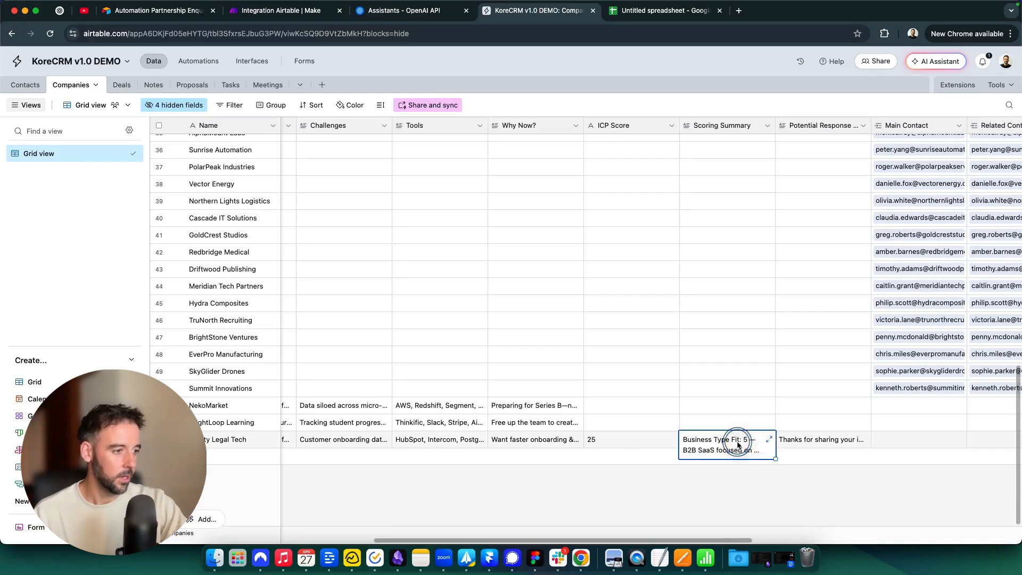
pyautogui.click(771, 442)
pyautogui.press('Escape')
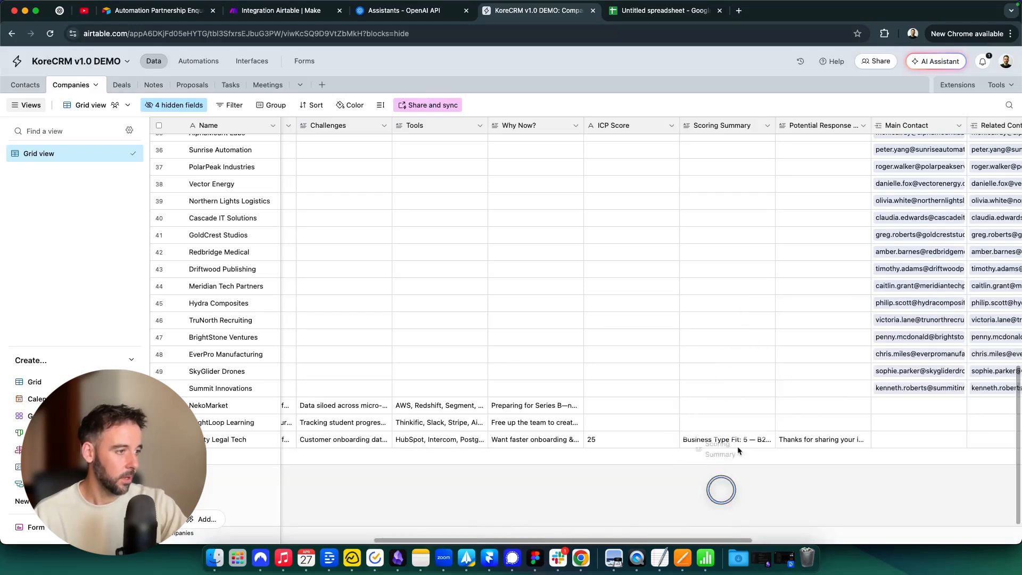
pyautogui.click(852, 443)
pyautogui.click(865, 439)
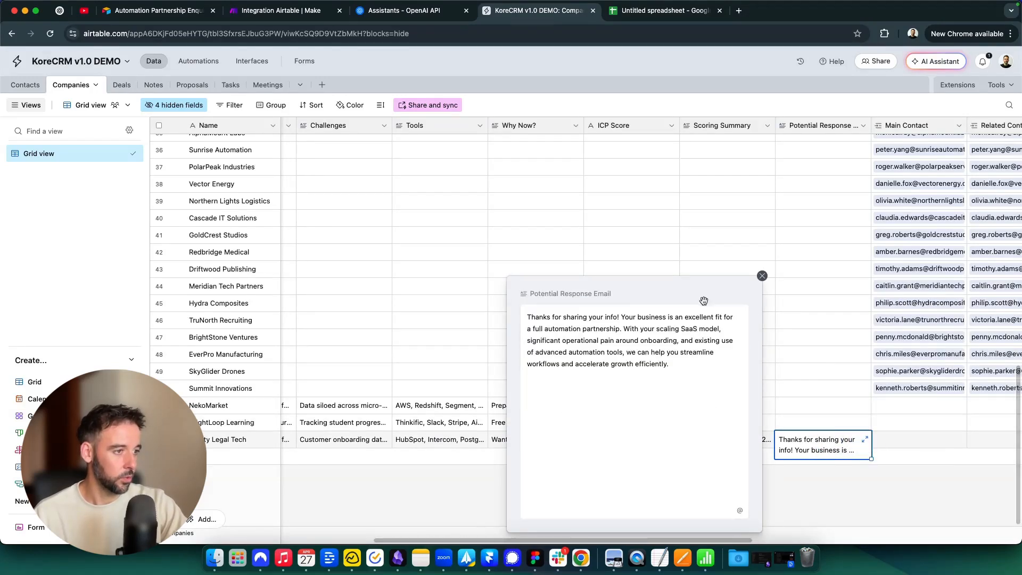
pyautogui.press('super+a')
pyautogui.click(847, 511)
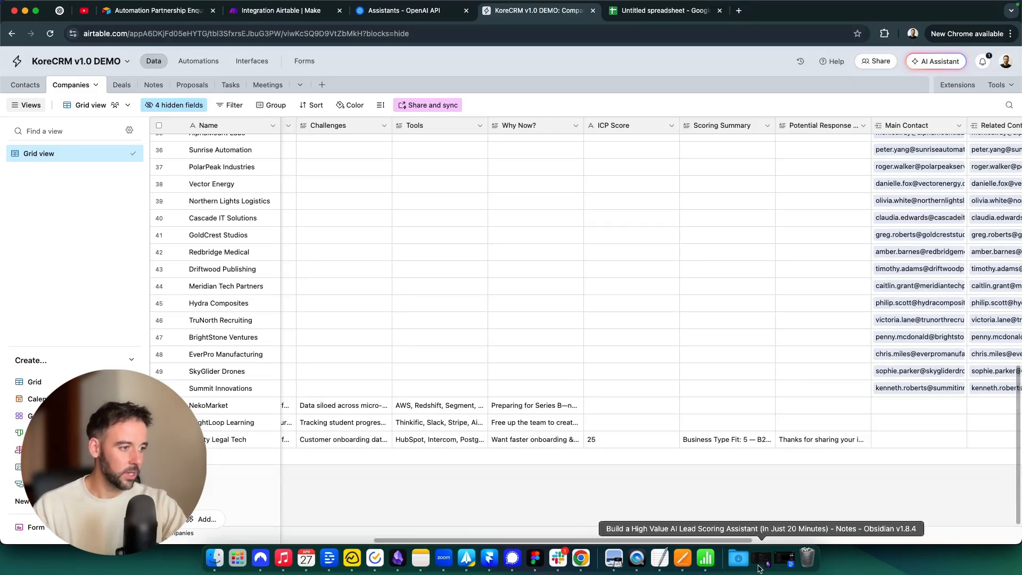
pyautogui.moveTo(468, 540); pyautogui.dragTo(505, 542)
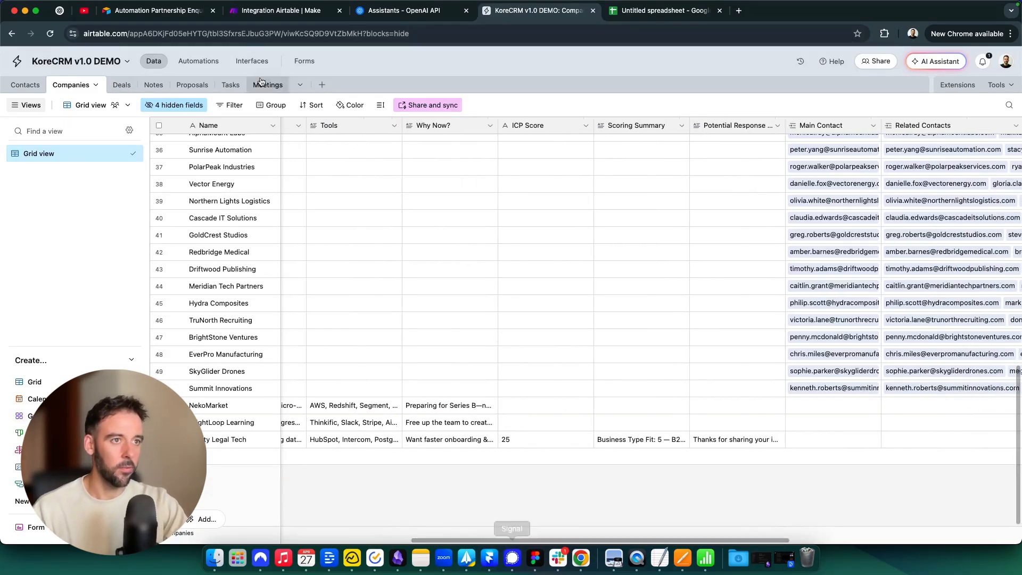
# Open Clarity Legal Tech from the CRM interface's Companies page and review its detail page
pyautogui.click(254, 61)
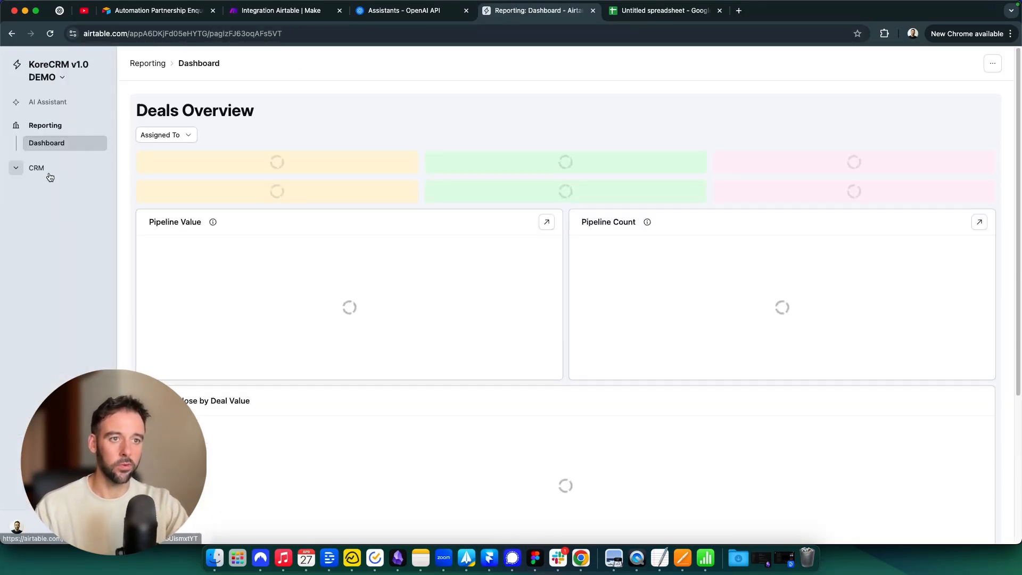
pyautogui.click(48, 169)
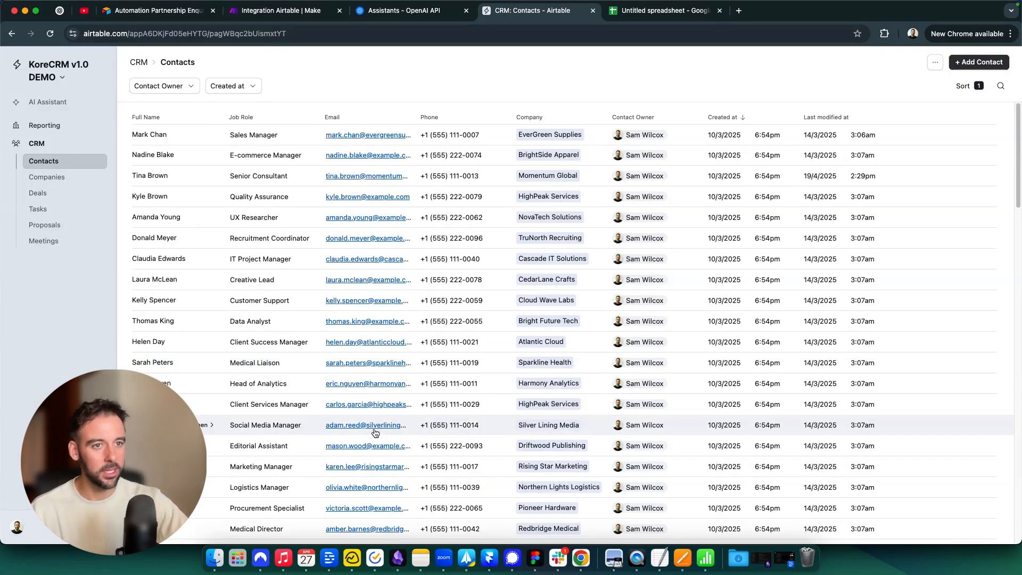
pyautogui.click(68, 181)
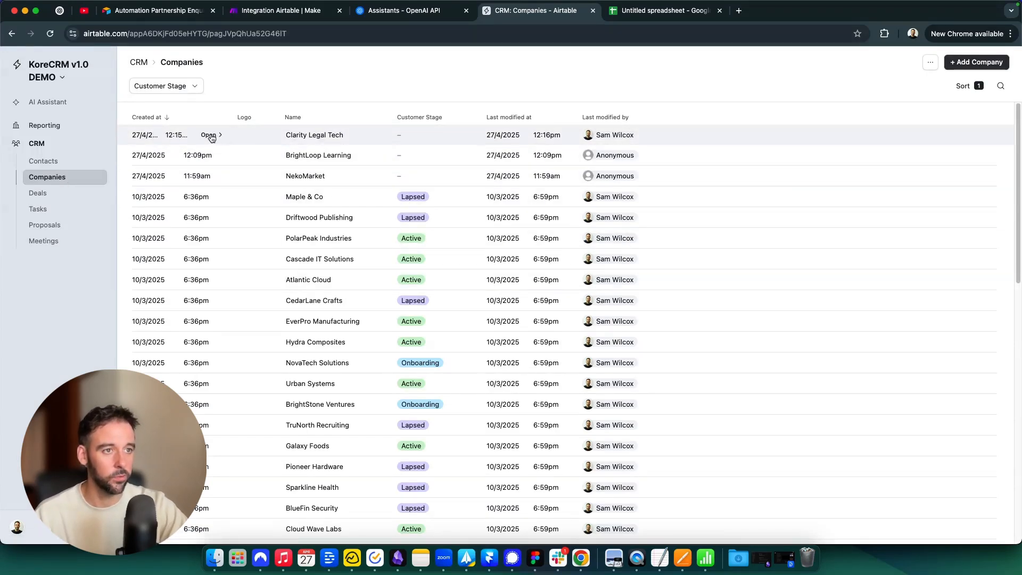
pyautogui.click(211, 136)
pyautogui.scroll(-3, 512, 334)
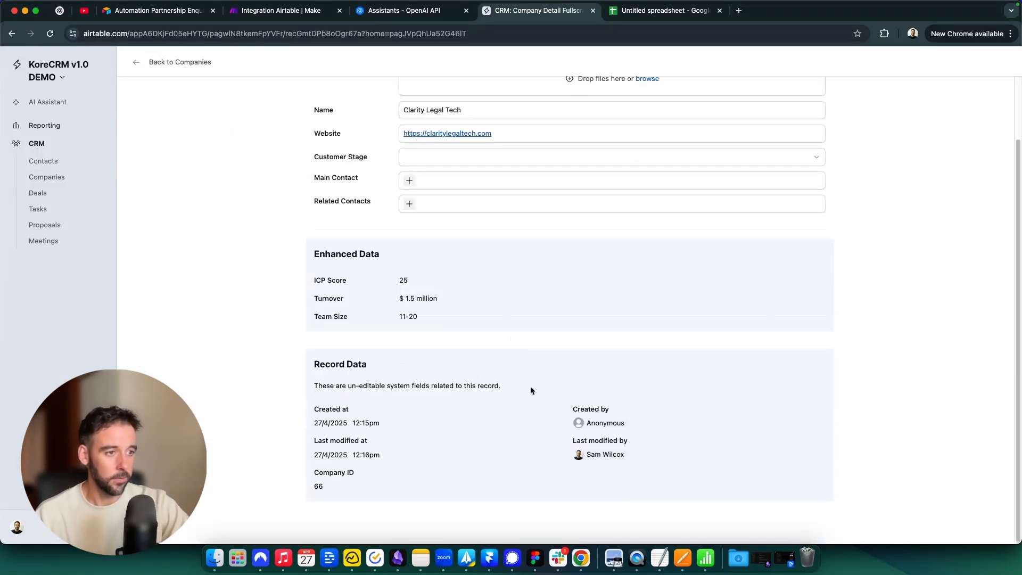
pyautogui.scroll(2, 555, 384)
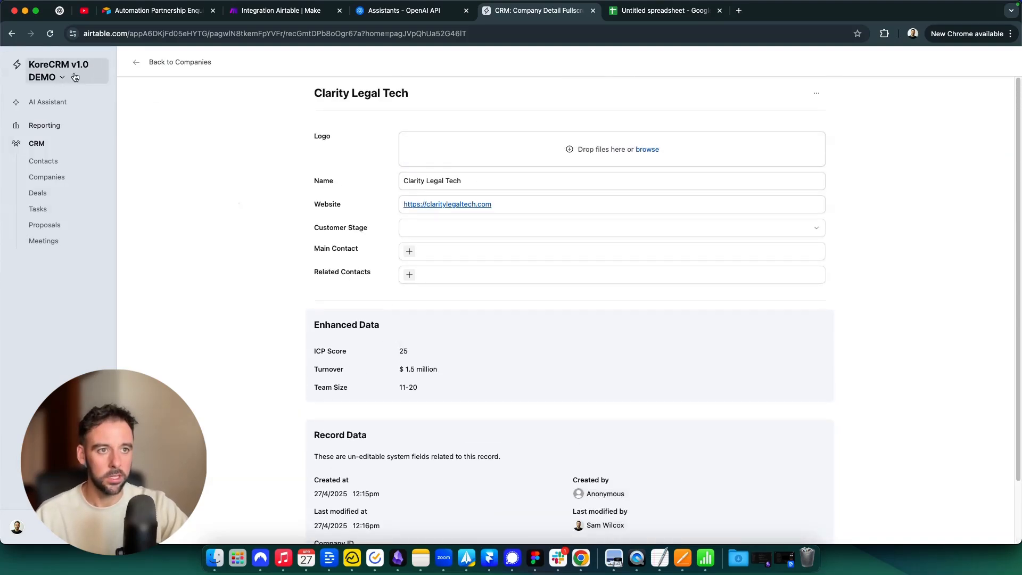
# Edit the company detail page so Related Contacts sits beside Main Contact and Customer Stage sits beside Website
pyautogui.click(101, 77)
pyautogui.click(88, 107)
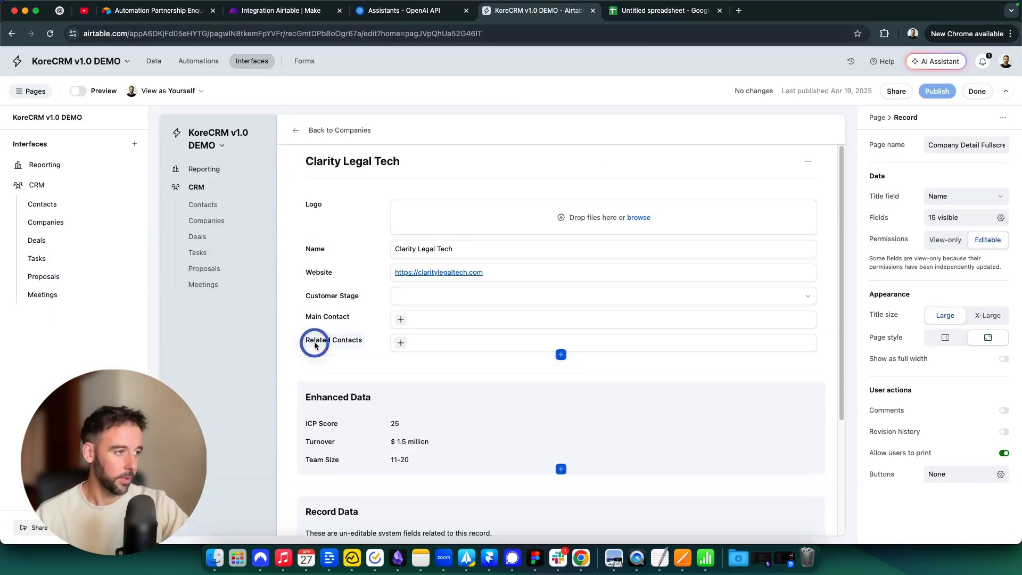
pyautogui.moveTo(316, 346); pyautogui.dragTo(817, 322)
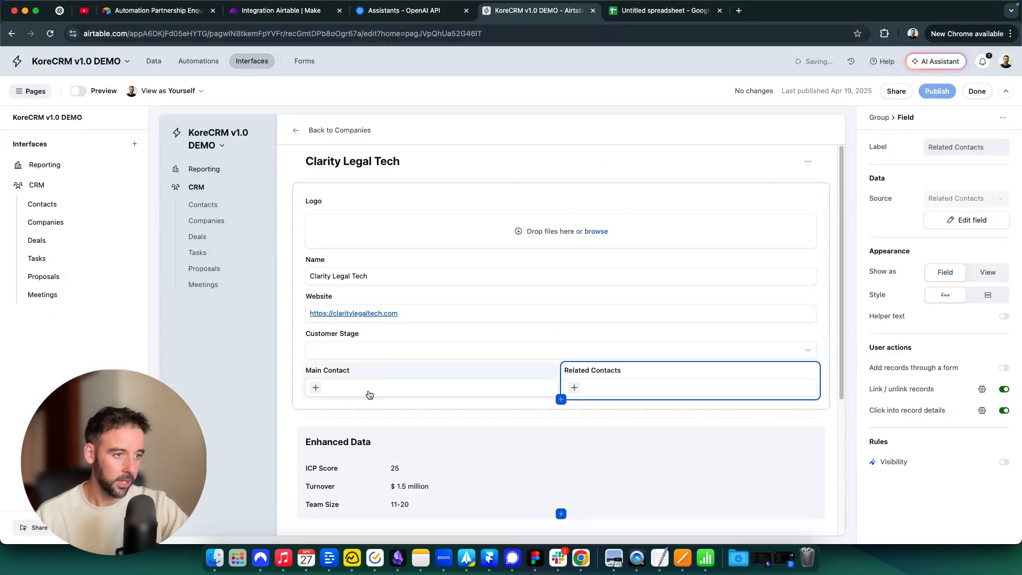
pyautogui.moveTo(342, 339); pyautogui.dragTo(803, 321)
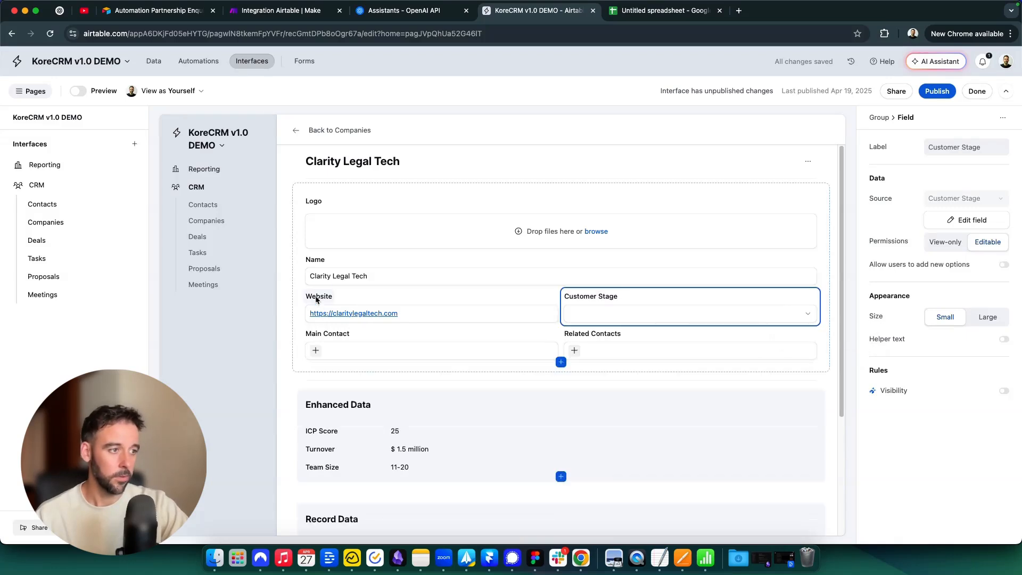
pyautogui.moveTo(316, 299); pyautogui.dragTo(350, 302)
pyautogui.scroll(-2, 600, 299)
pyautogui.scroll(1, 604, 278)
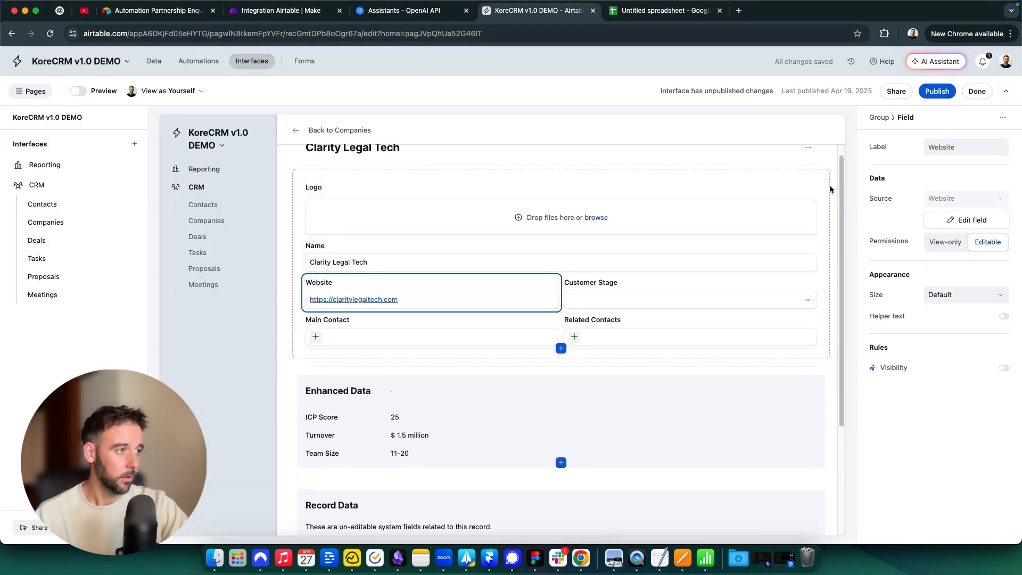
# Show a background color on the Company Details group that contains the logo, name and contact fields
pyautogui.click(826, 180)
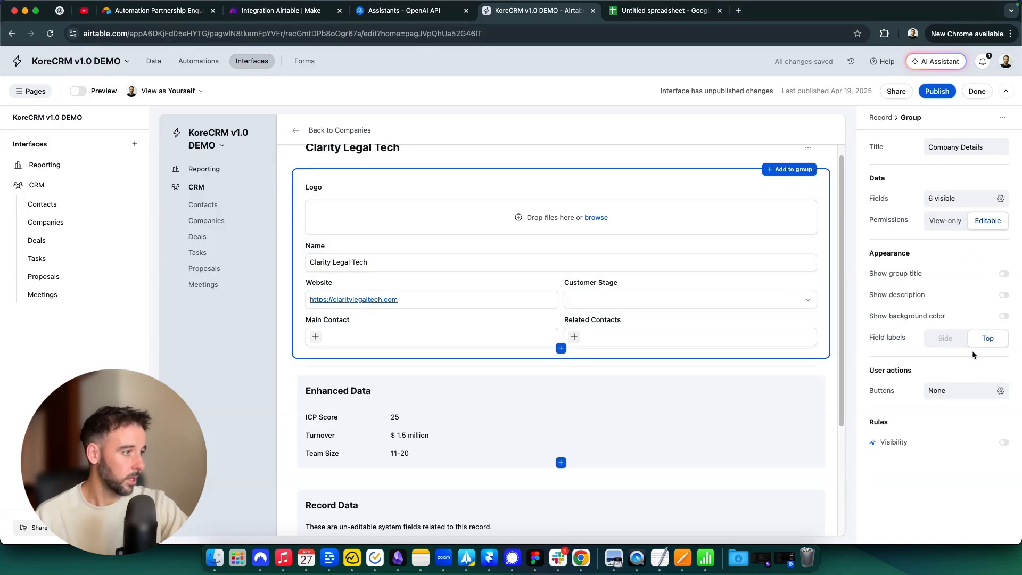
pyautogui.click(1004, 316)
pyautogui.scroll(-2, 713, 302)
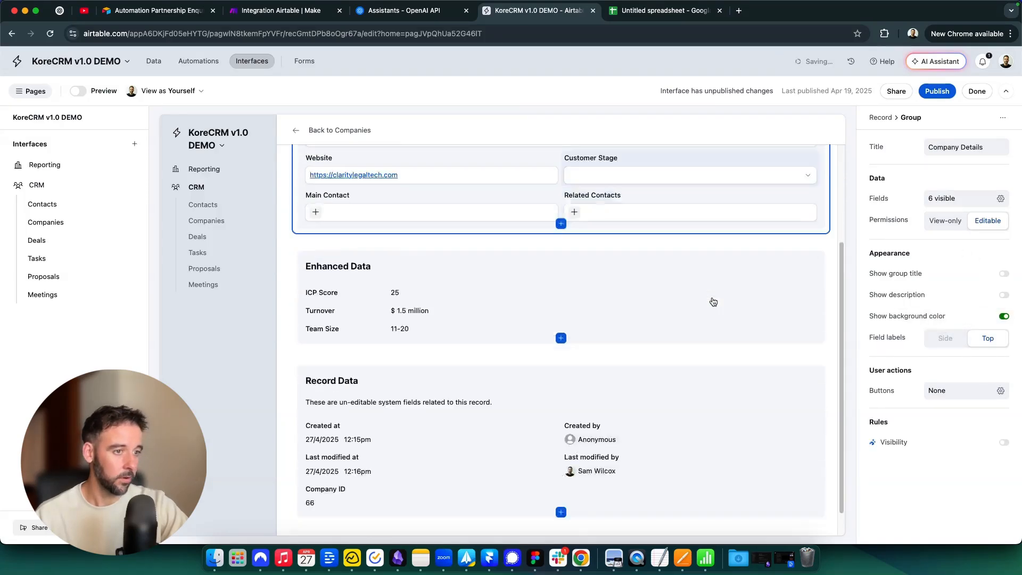
pyautogui.scroll(2, 713, 302)
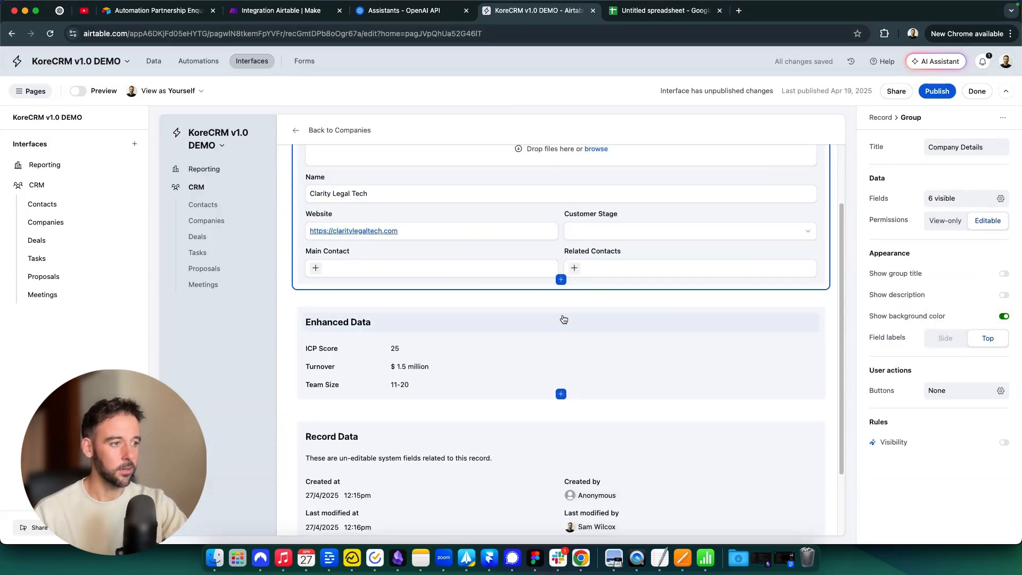
# Rename the Enhanced Data group as Lead Assistant Analysis
pyautogui.click(366, 322)
pyautogui.click(367, 321)
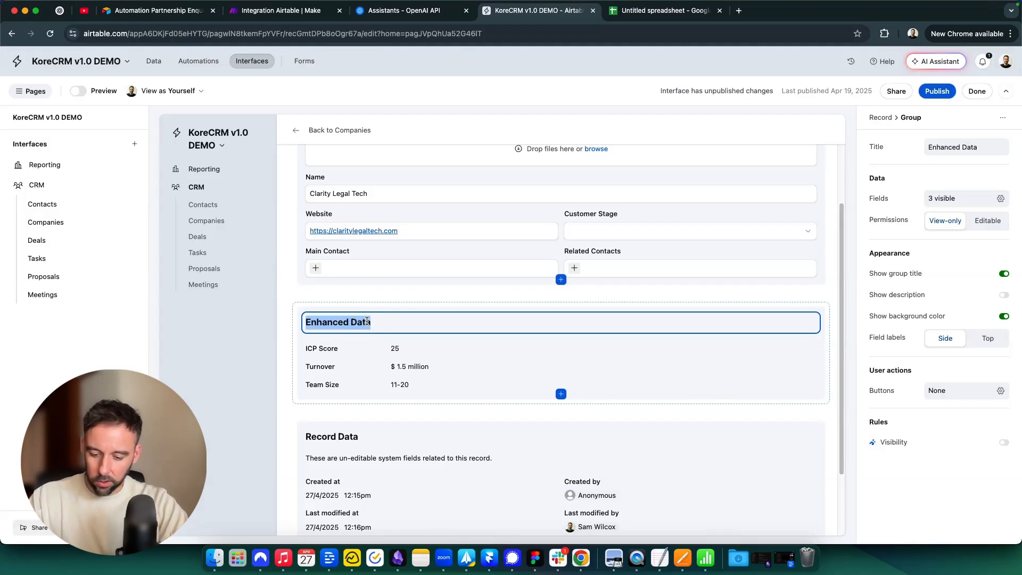
pyautogui.write('Lead Assistant')
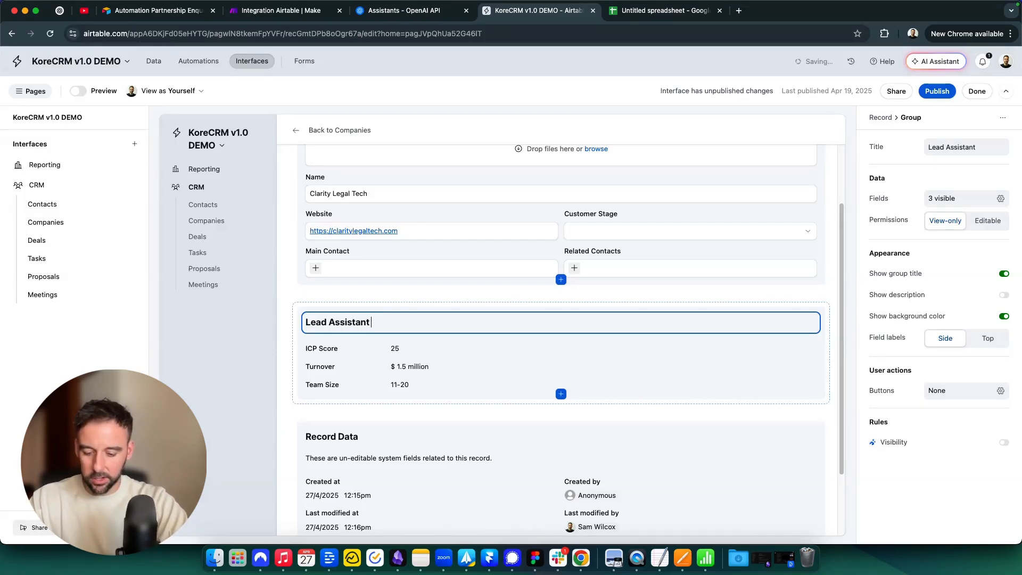
pyautogui.write('Analysi')
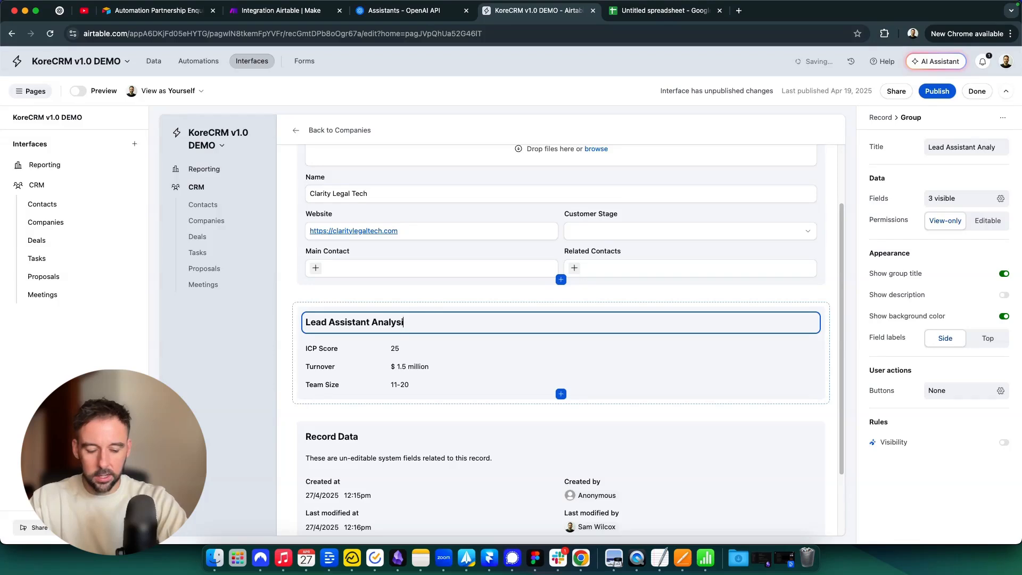
pyautogui.write('s')
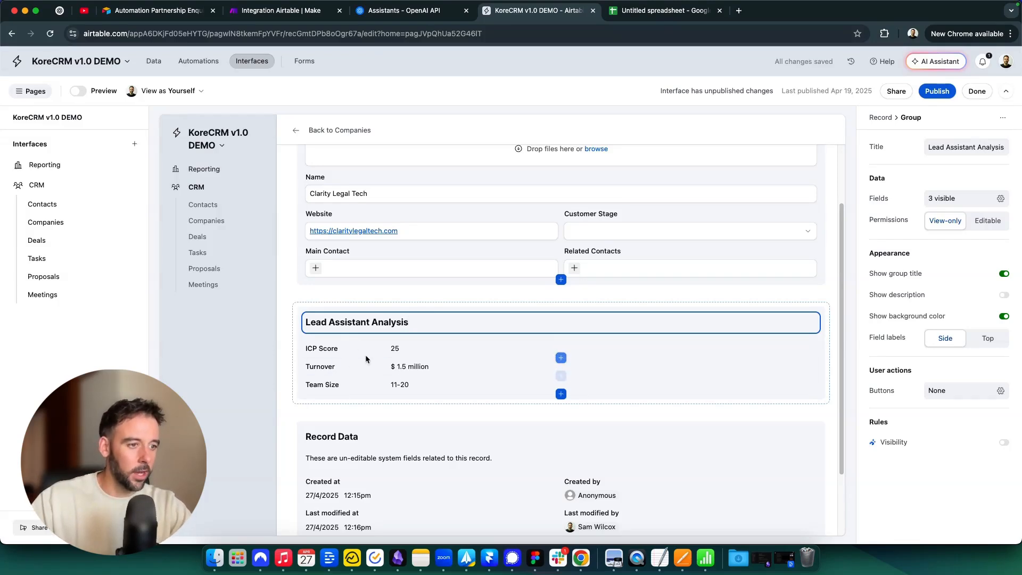
# Add Scoring Summary and Potential Response Email below ICP Score in the Lead Assistant Analysis group and turn off the group's background color
pyautogui.click(561, 358)
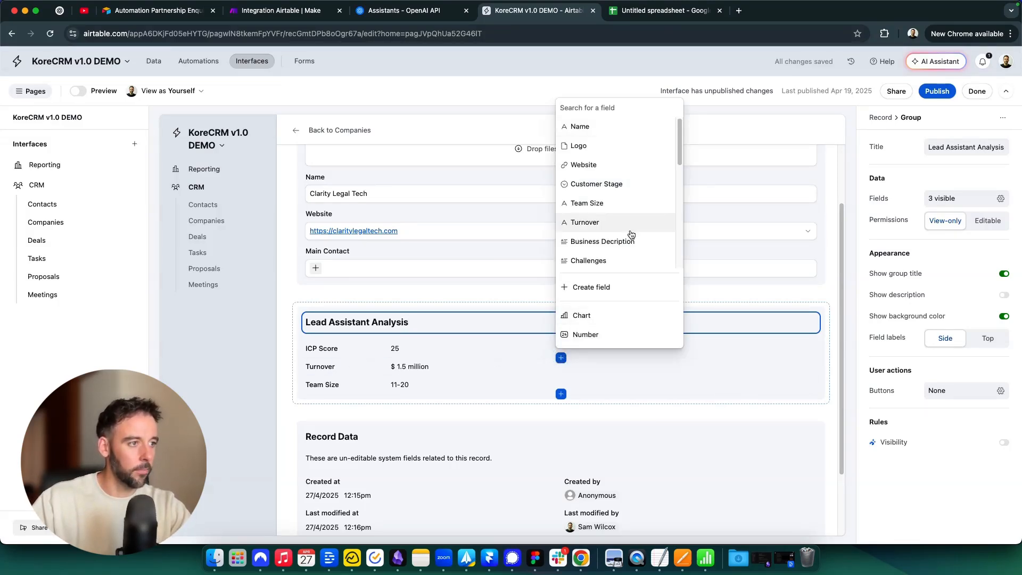
pyautogui.click(583, 331)
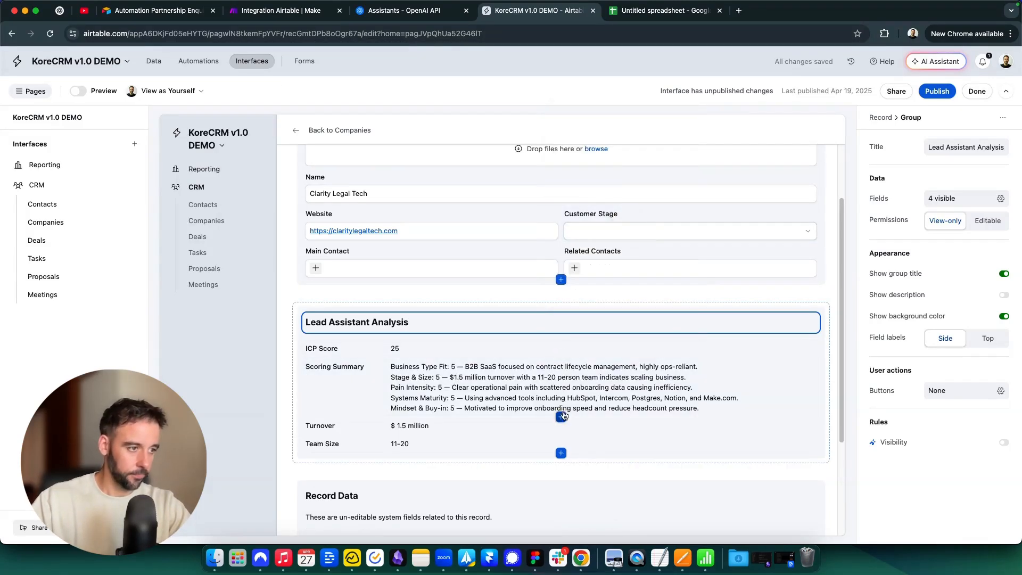
pyautogui.click(560, 416)
pyautogui.scroll(-4, 614, 295)
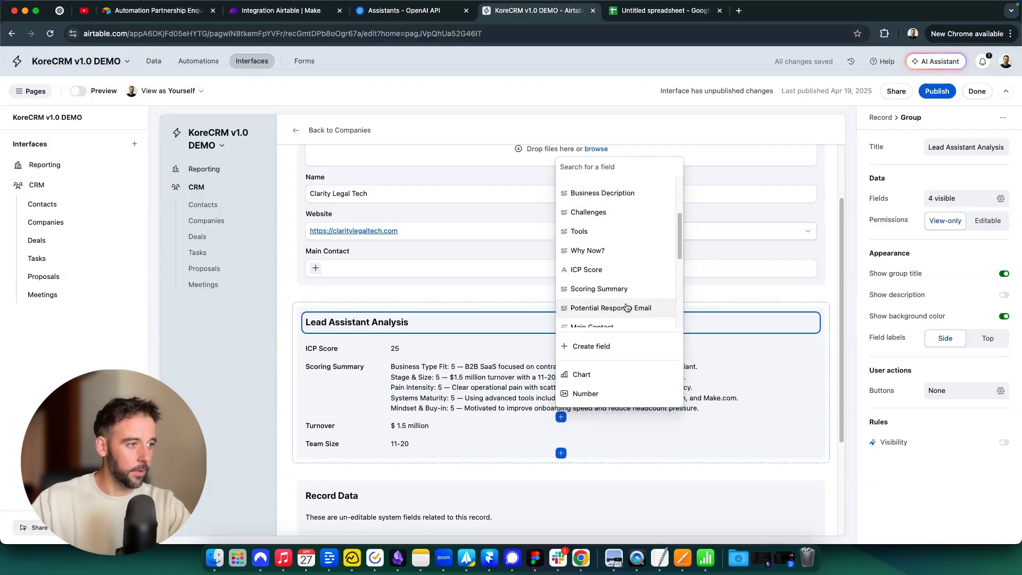
pyautogui.click(627, 308)
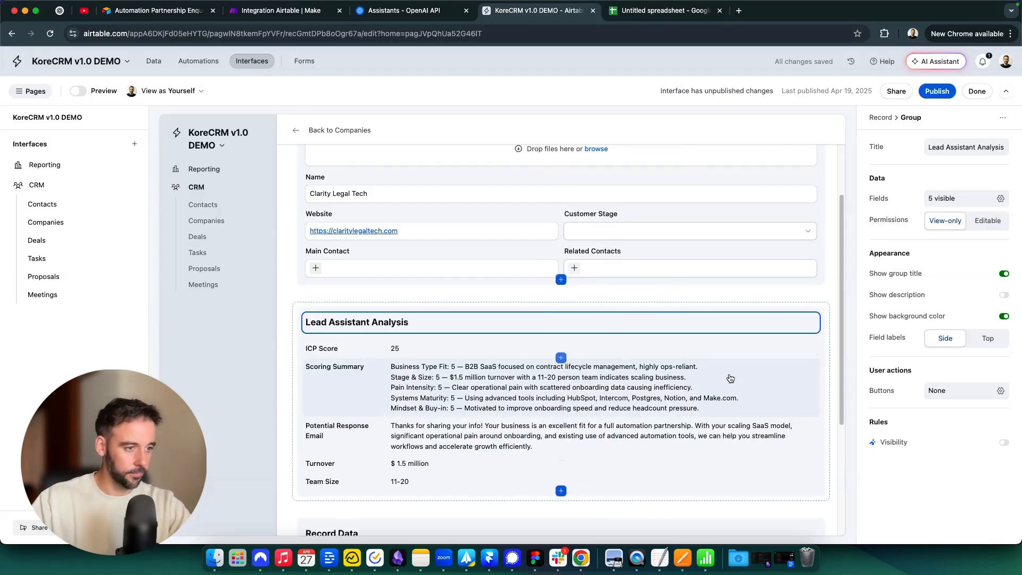
pyautogui.click(775, 302)
pyautogui.click(955, 318)
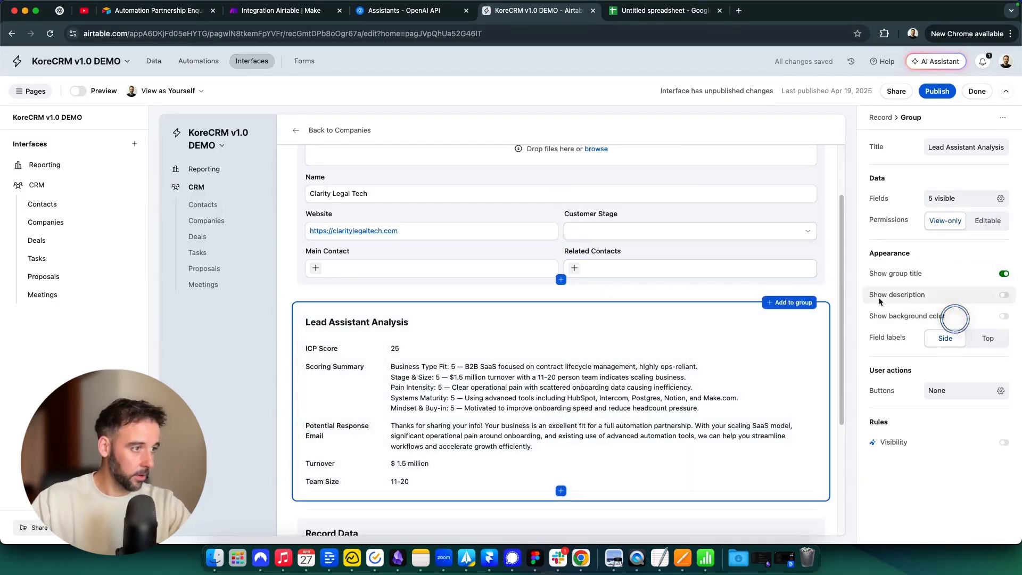
# Add a new group below Lead Assistant Analysis containing the Business Decription and Challenges fields
pyautogui.scroll(-1, 715, 282)
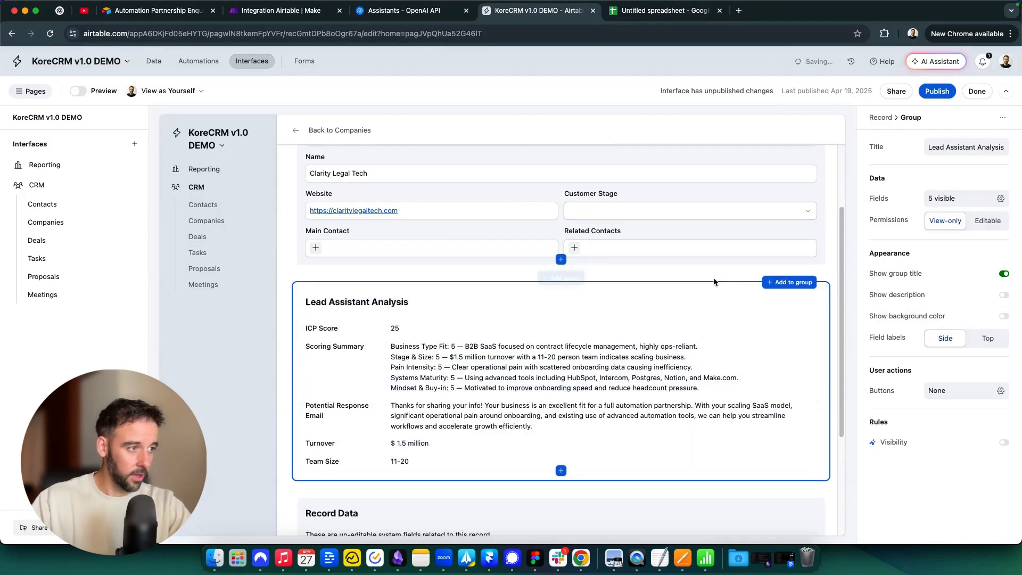
pyautogui.click(561, 471)
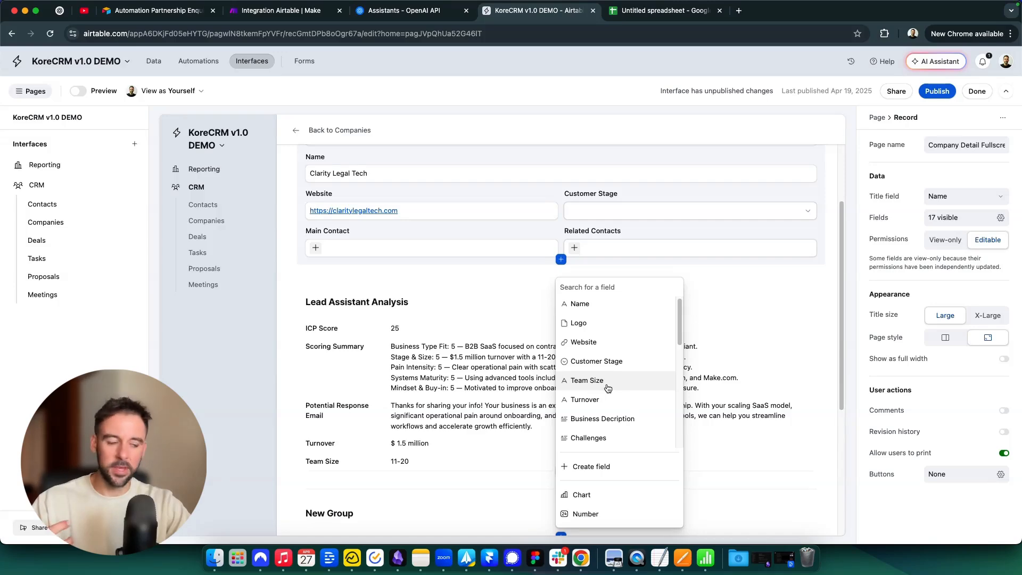
pyautogui.click(603, 418)
pyautogui.scroll(-3, 561, 452)
pyautogui.click(561, 445)
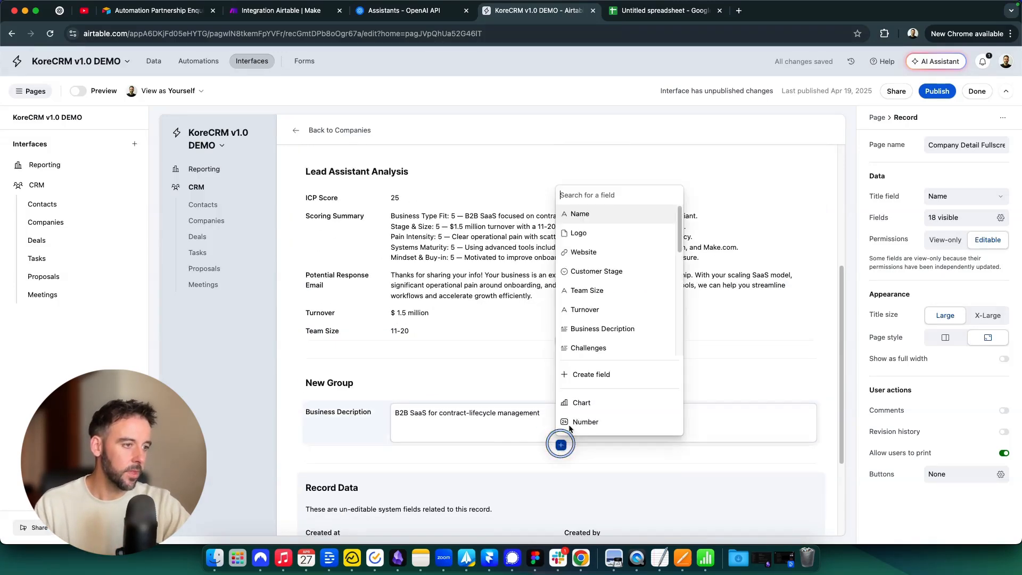
pyautogui.click(588, 347)
# Add the Tools and Why Now? fields below Challenges in the new group
pyautogui.click(561, 467)
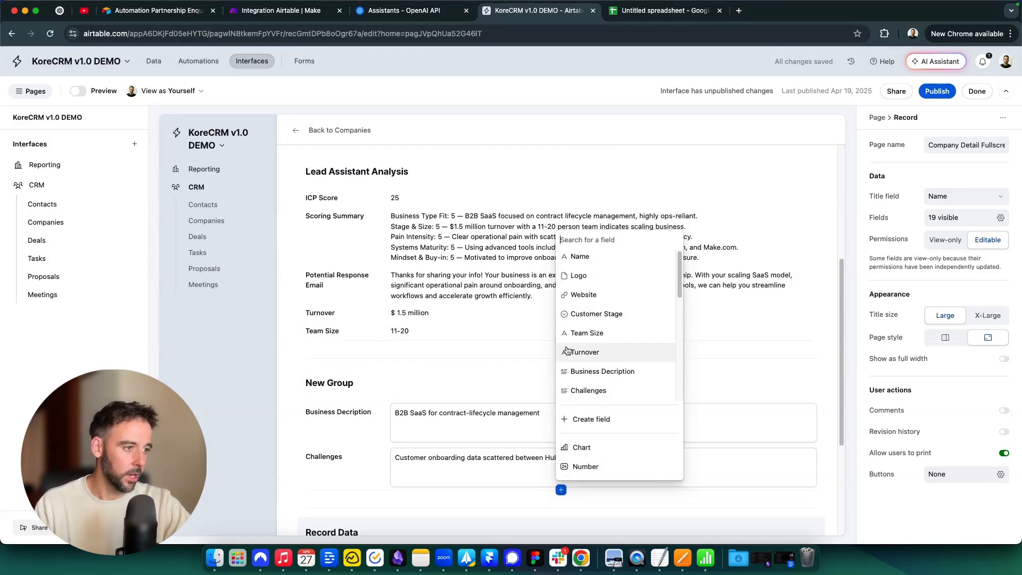
pyautogui.scroll(-2, 601, 351)
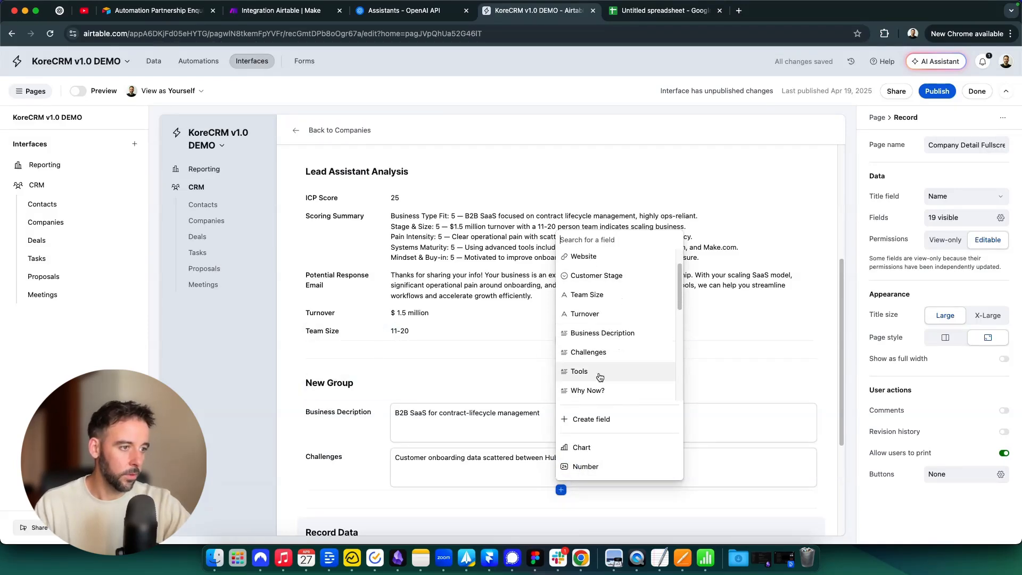
pyautogui.click(596, 373)
pyautogui.click(562, 514)
pyautogui.scroll(-2, 564, 513)
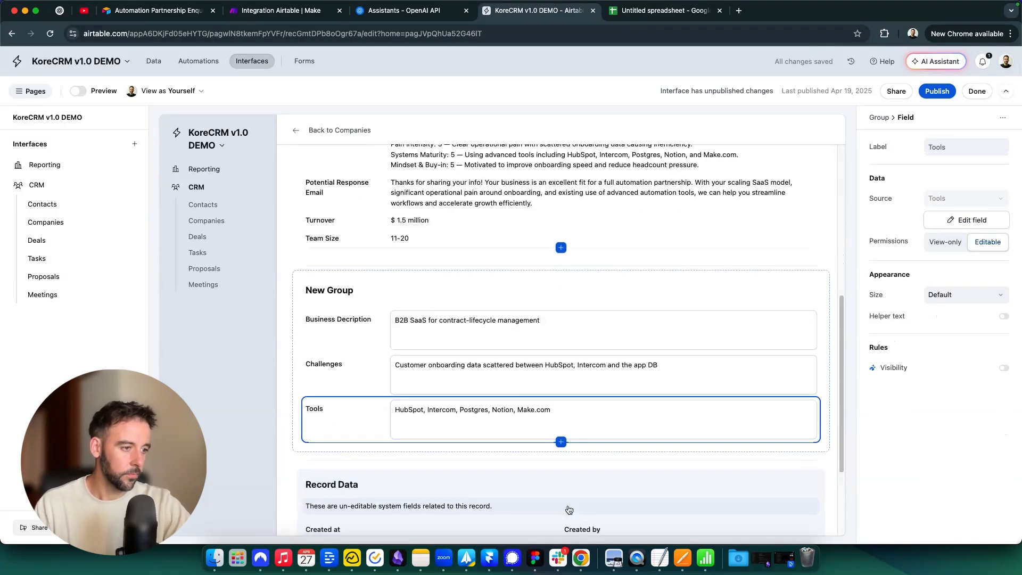
pyautogui.click(561, 442)
pyautogui.scroll(-4, 589, 307)
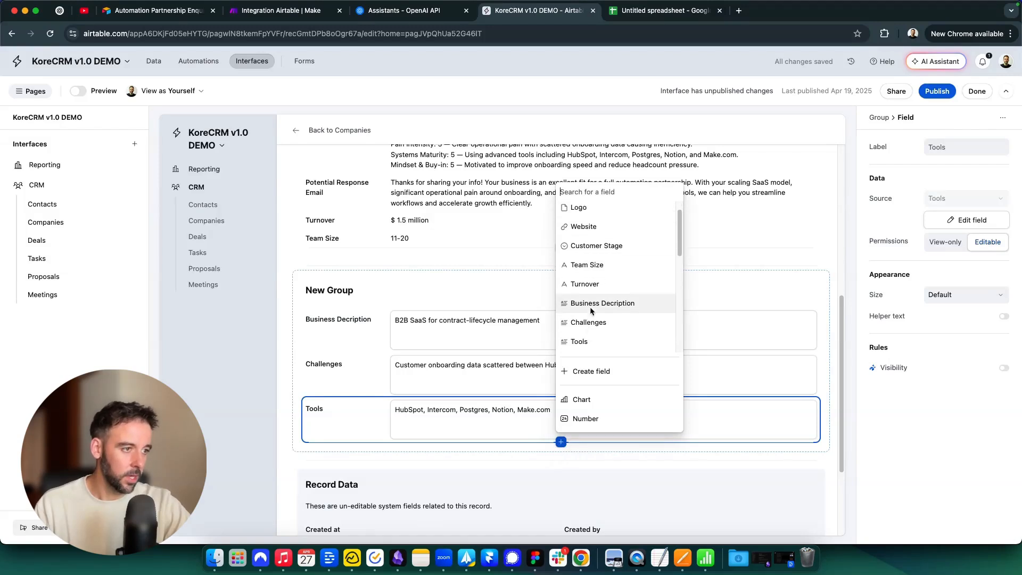
pyautogui.click(592, 262)
# Move Turnover and Team Size out of Lead Assistant Analysis, side by side above Business Decription in the new group
pyautogui.moveTo(322, 220); pyautogui.dragTo(429, 303)
pyautogui.moveTo(322, 219); pyautogui.dragTo(814, 304)
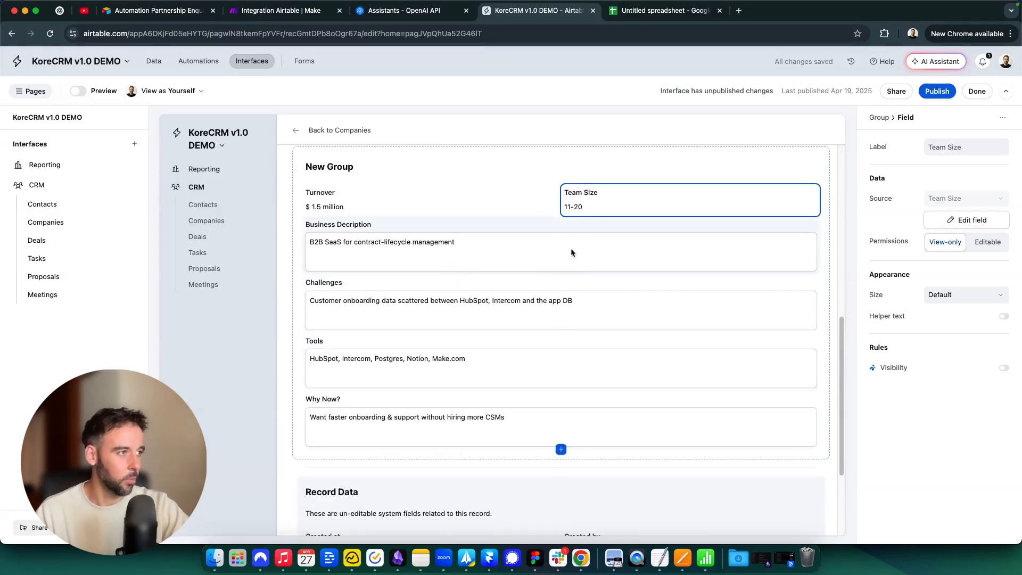
# Publish the CRM interface changes and review the new group's fields on the published Clarity Legal Tech page
pyautogui.click(945, 94)
pyautogui.click(618, 384)
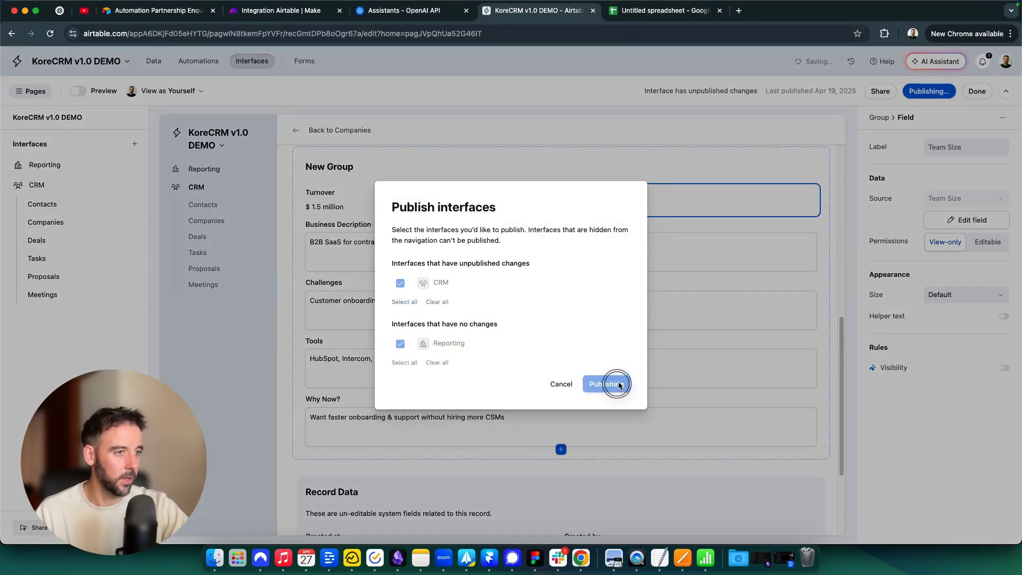
pyautogui.scroll(-7, 639, 376)
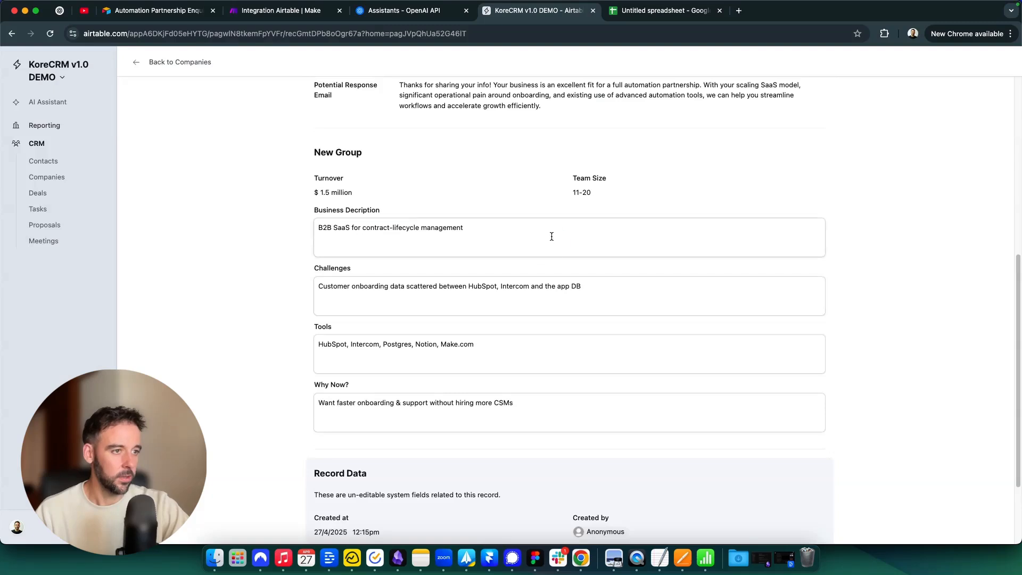
pyautogui.click(576, 285)
pyautogui.click(605, 358)
pyautogui.click(621, 404)
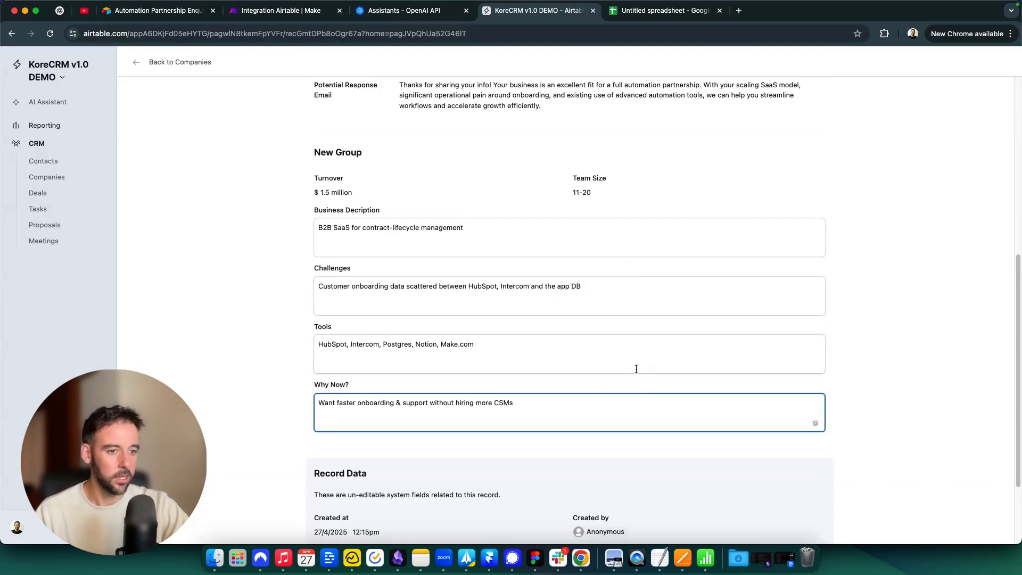
pyautogui.scroll(5, 633, 367)
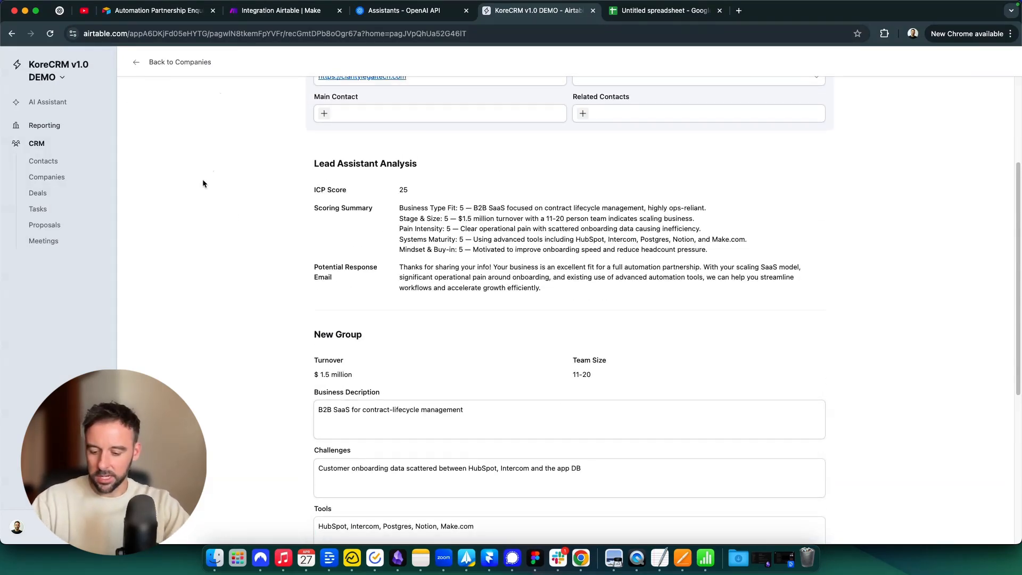
# Reopen the company detail page for editing and make Business Decription, Challenges, Tools and Why Now? view-only
pyautogui.click(87, 80)
pyautogui.click(67, 104)
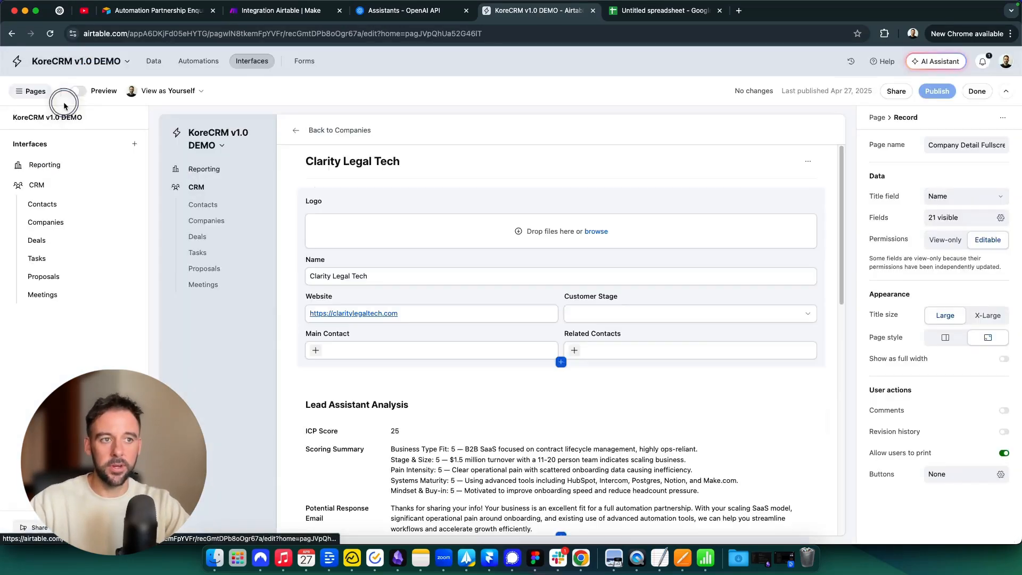
pyautogui.scroll(-4, 511, 372)
pyautogui.scroll(-2, 492, 358)
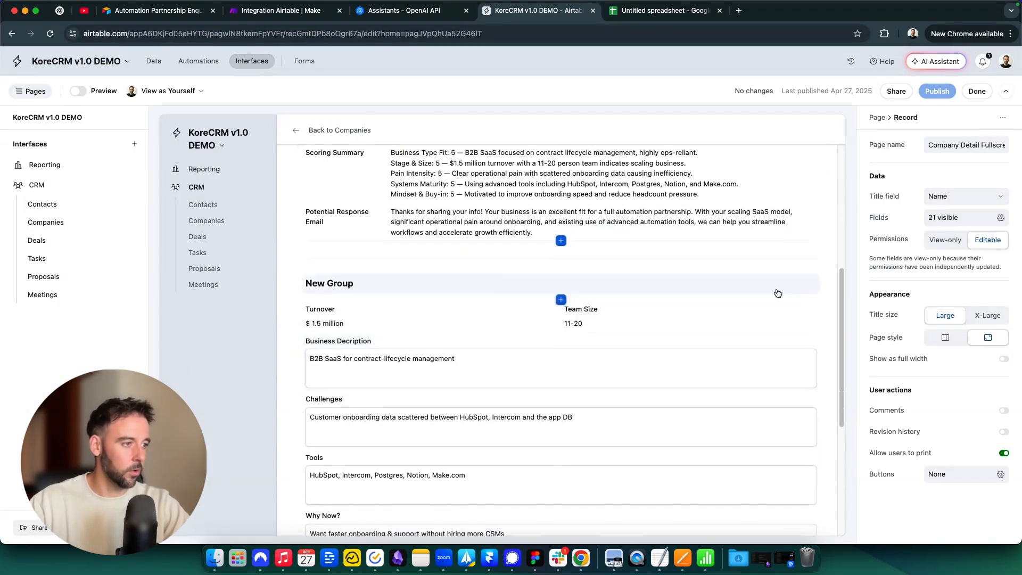
pyautogui.click(812, 358)
pyautogui.click(943, 242)
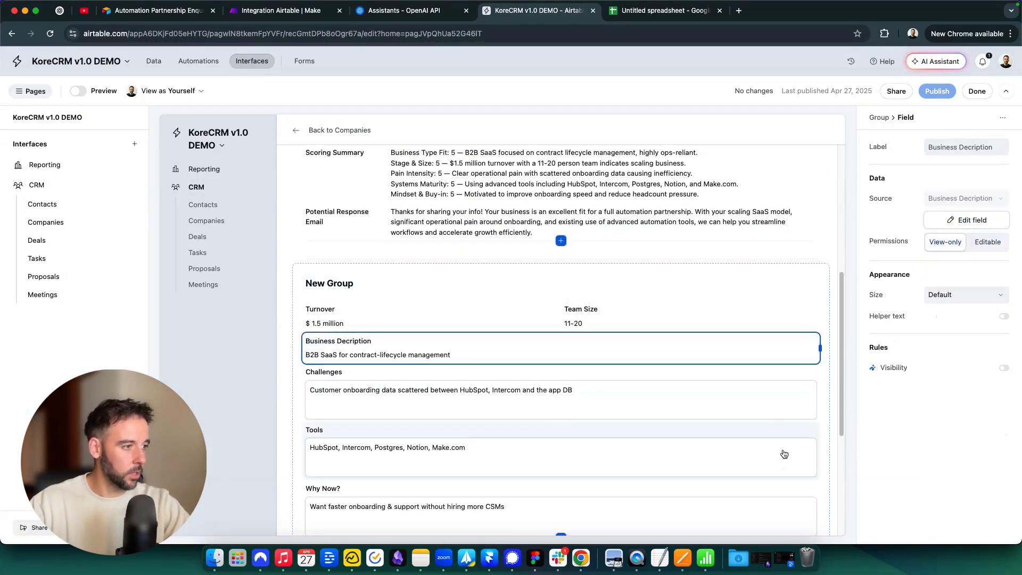
pyautogui.click(793, 400)
pyautogui.click(939, 250)
pyautogui.click(814, 411)
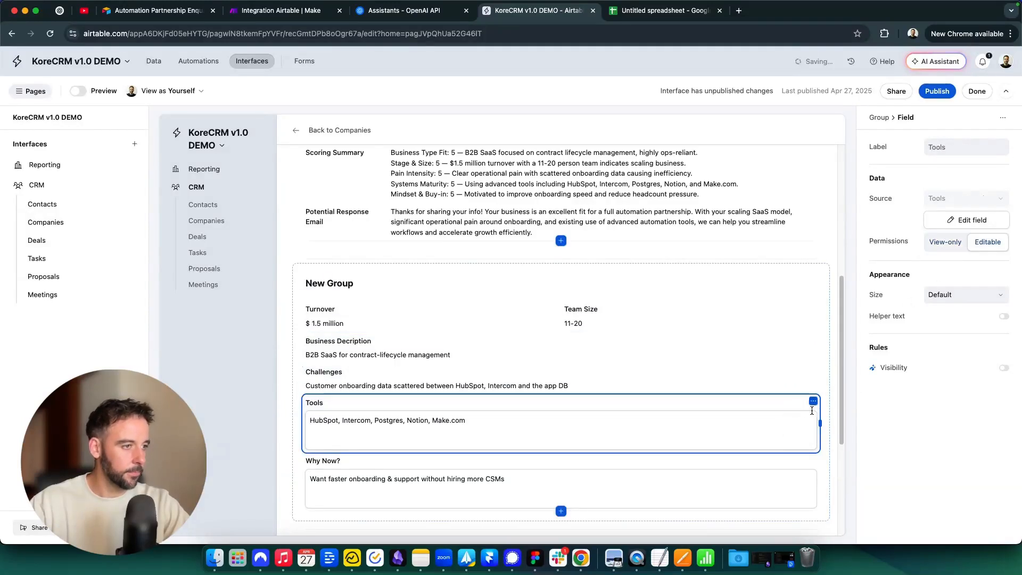
pyautogui.click(944, 243)
pyautogui.click(782, 435)
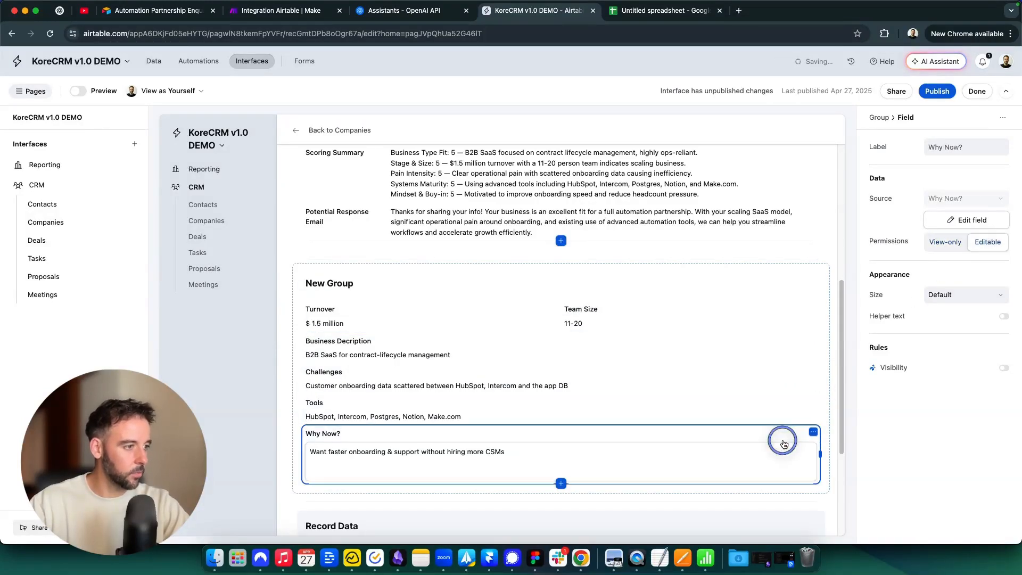
pyautogui.click(945, 243)
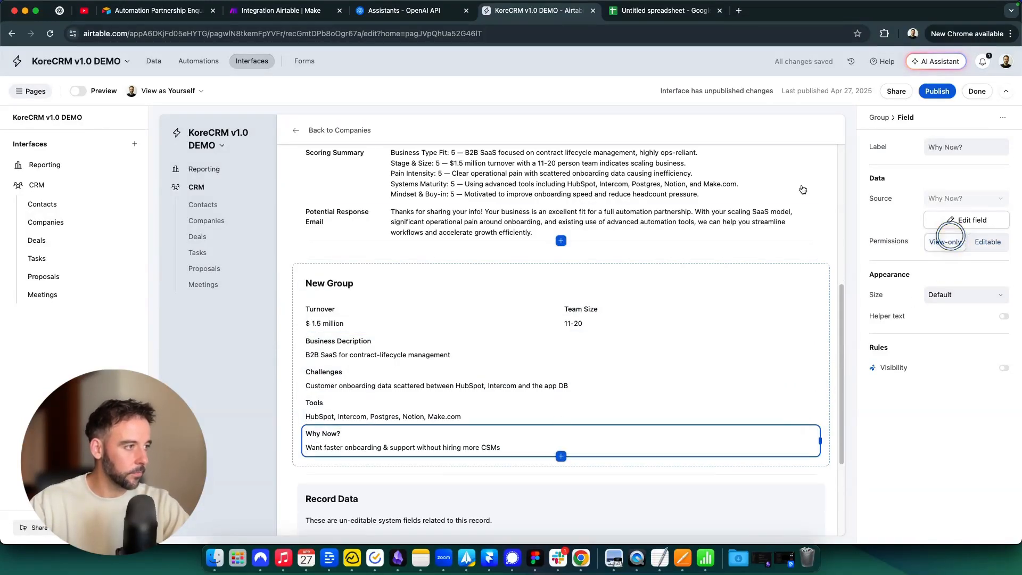
# Rename the new group as Enquiry Data
pyautogui.click(330, 282)
pyautogui.click(330, 283)
pyautogui.write('Enquiry Dat')
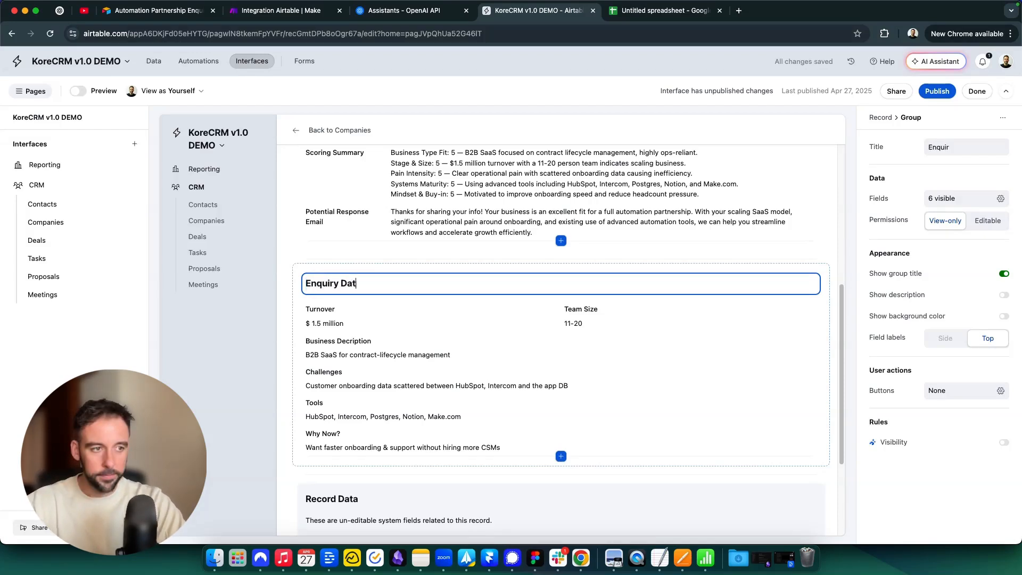
pyautogui.write('a')
# Place Challenges beside Business Decription and Why Now? beside Tools in the Enquiry Data group
pyautogui.moveTo(313, 372); pyautogui.dragTo(713, 351)
pyautogui.moveTo(376, 413); pyautogui.dragTo(721, 392)
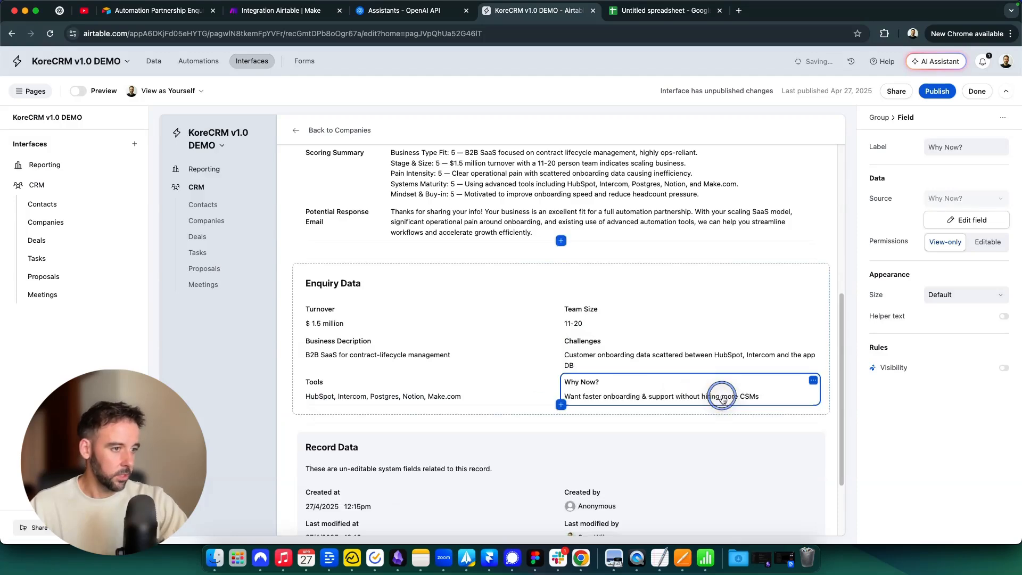
# Move the Enquiry Data group above Lead Assistant Analysis and review the page layout down to Record Data
pyautogui.scroll(3, 382, 308)
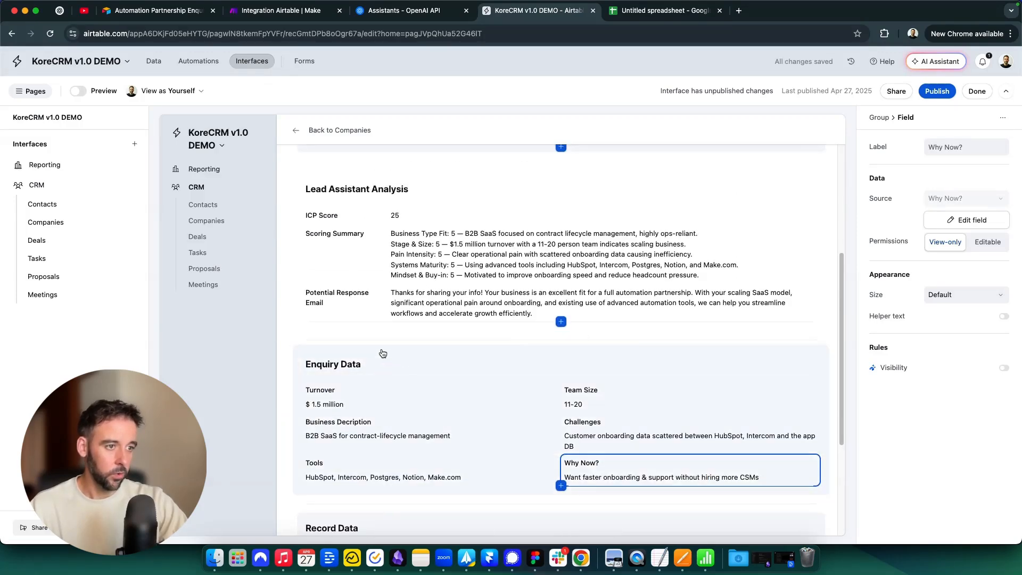
pyautogui.moveTo(382, 353); pyautogui.dragTo(581, 321)
pyautogui.scroll(5, 580, 318)
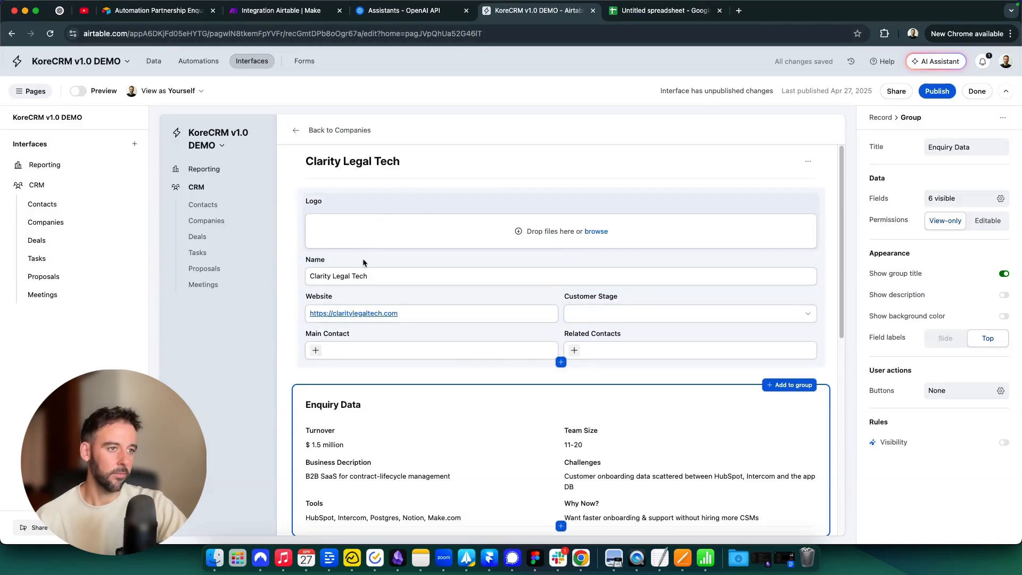
pyautogui.scroll(-4, 472, 340)
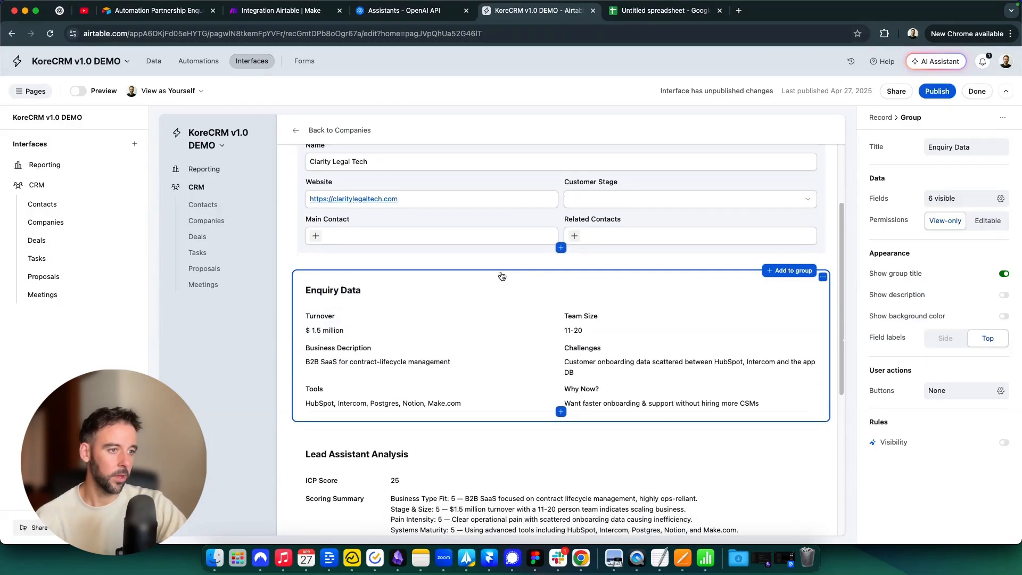
pyautogui.scroll(-5, 452, 373)
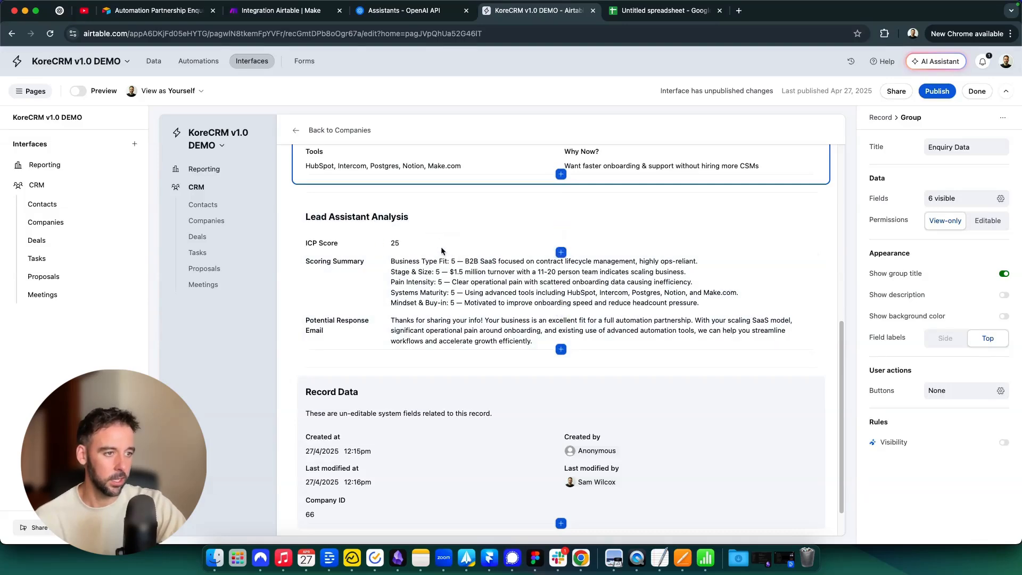
pyautogui.scroll(-1, 436, 315)
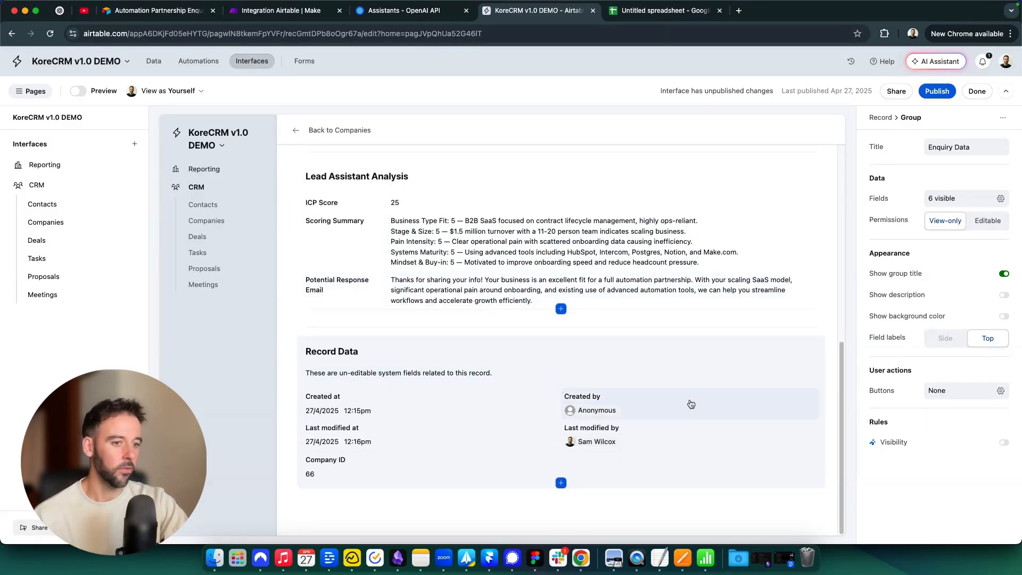
# Publish the unpublished layout changes of the CRM interface
pyautogui.scroll(10, 371, 355)
pyautogui.click(938, 92)
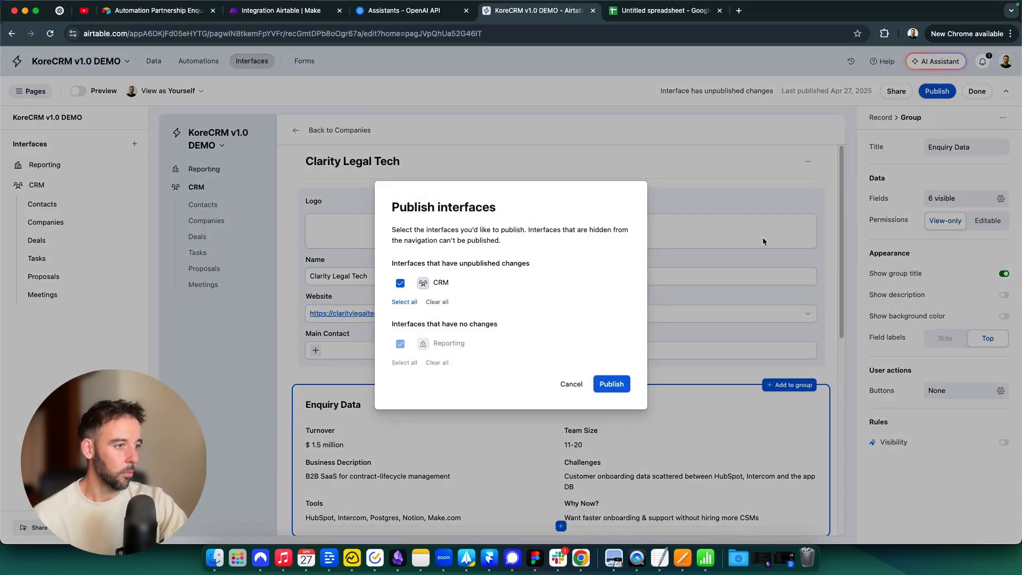
pyautogui.click(612, 384)
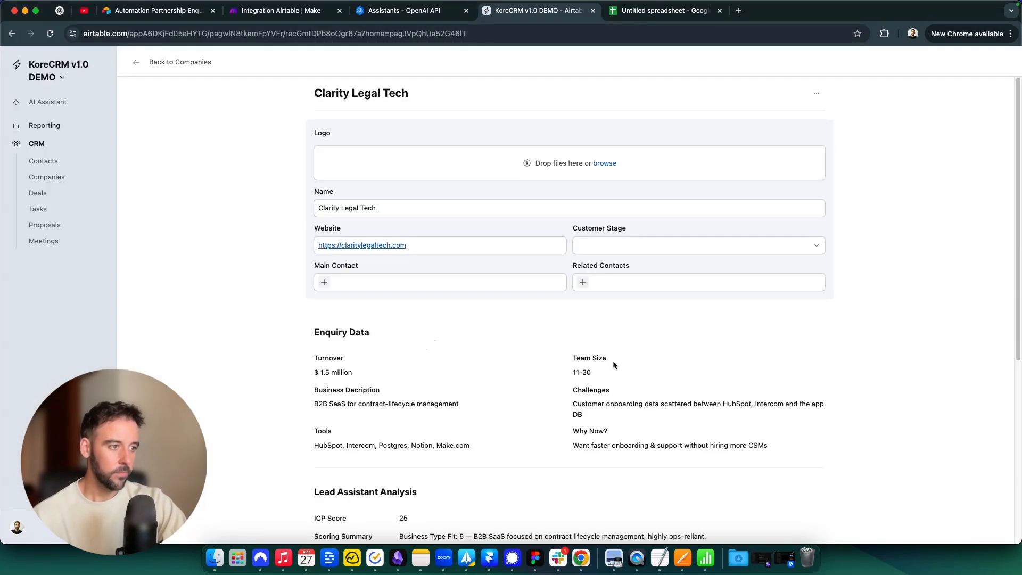
# Review the published Clarity Legal Tech page, examining the Enquiry Data group and the Scoring Summary and Potential Response Email under Lead Assistant Analysis
pyautogui.scroll(-5, 665, 341)
pyautogui.scroll(5, 716, 318)
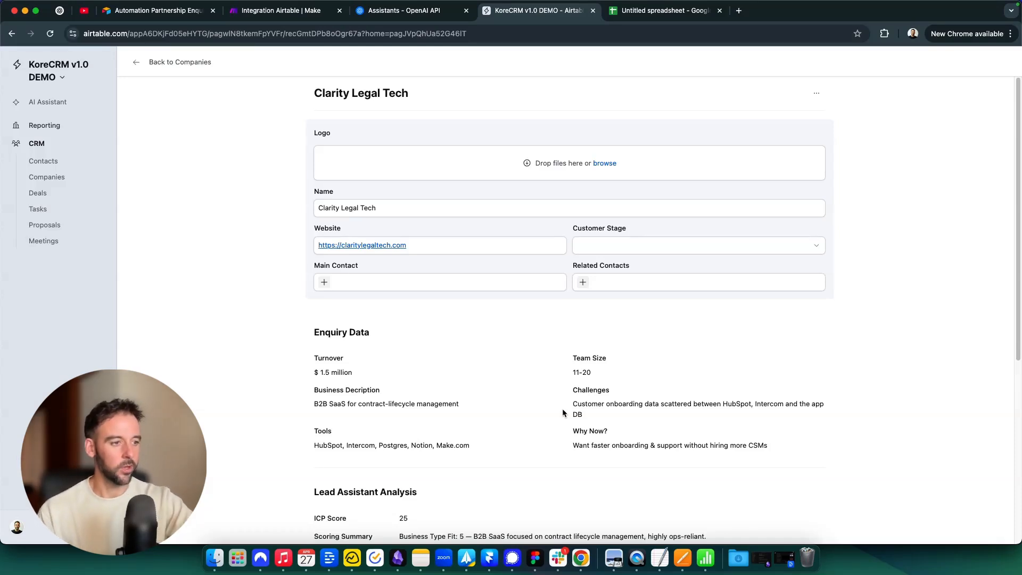
pyautogui.scroll(-6, 559, 405)
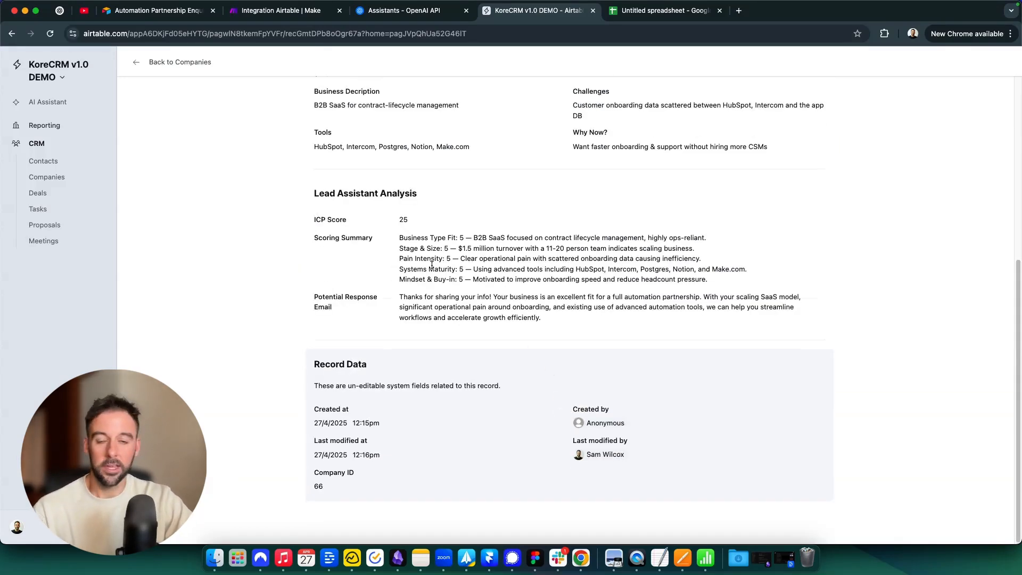
pyautogui.moveTo(421, 243); pyautogui.dragTo(592, 269)
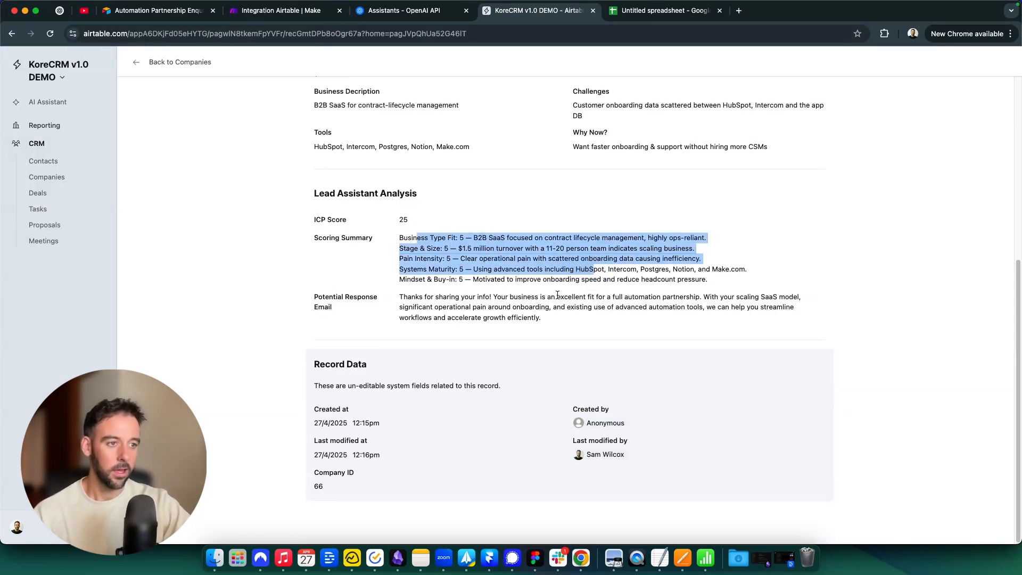
pyautogui.moveTo(576, 317); pyautogui.dragTo(400, 290)
pyautogui.click(506, 310)
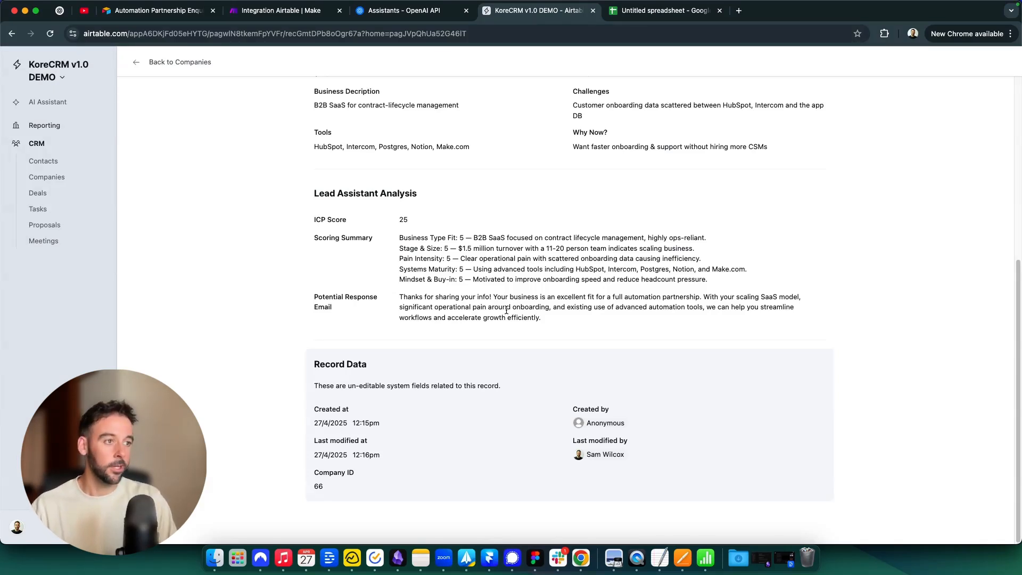
# Open the Reporting dashboard and inspect the Casual Chat stage in the Pipeline Value chart
pyautogui.click(37, 126)
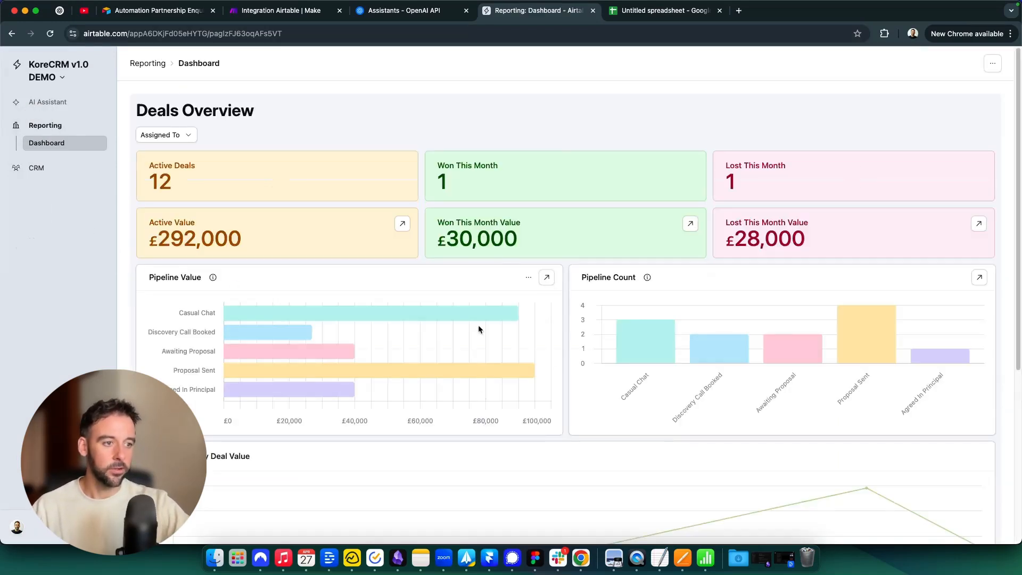
pyautogui.moveTo(420, 316)
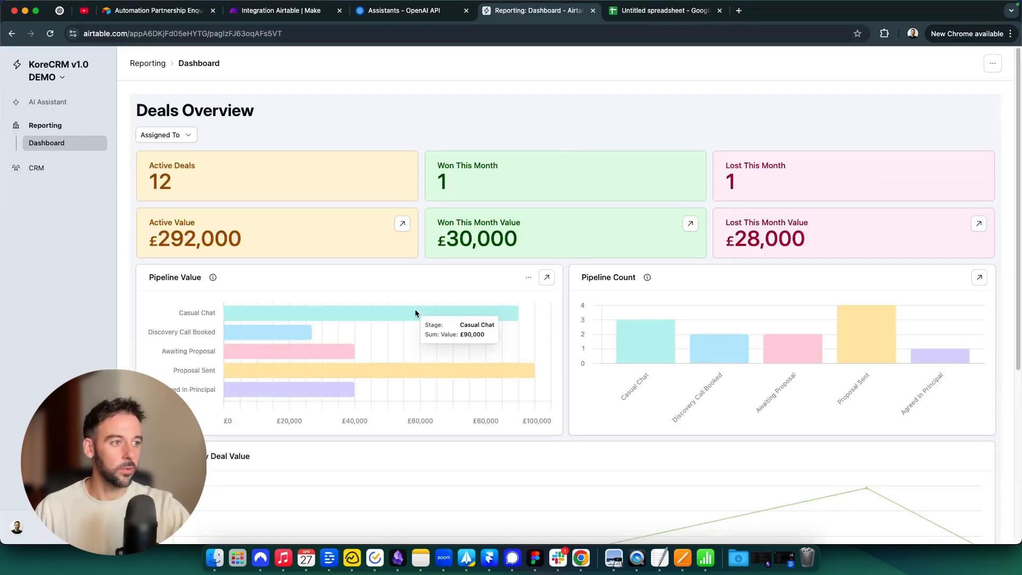